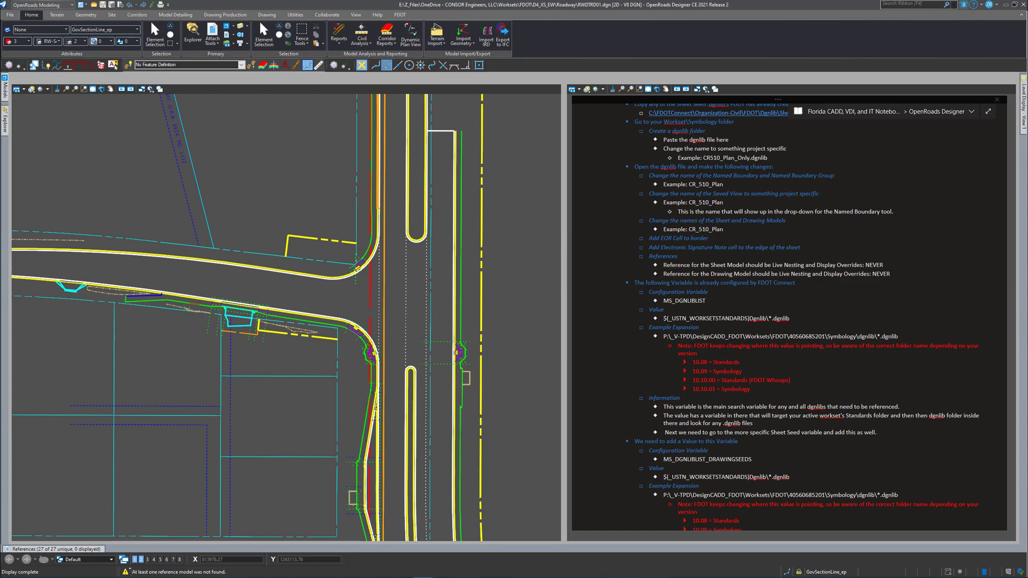
Step: Check the installed FDOT and OpenRoads Designer versions in the FDOT About window and close it
{"action": "left_click", "coordinate": [300, 219]}
{"action": "left_click", "coordinate": [399, 16]}
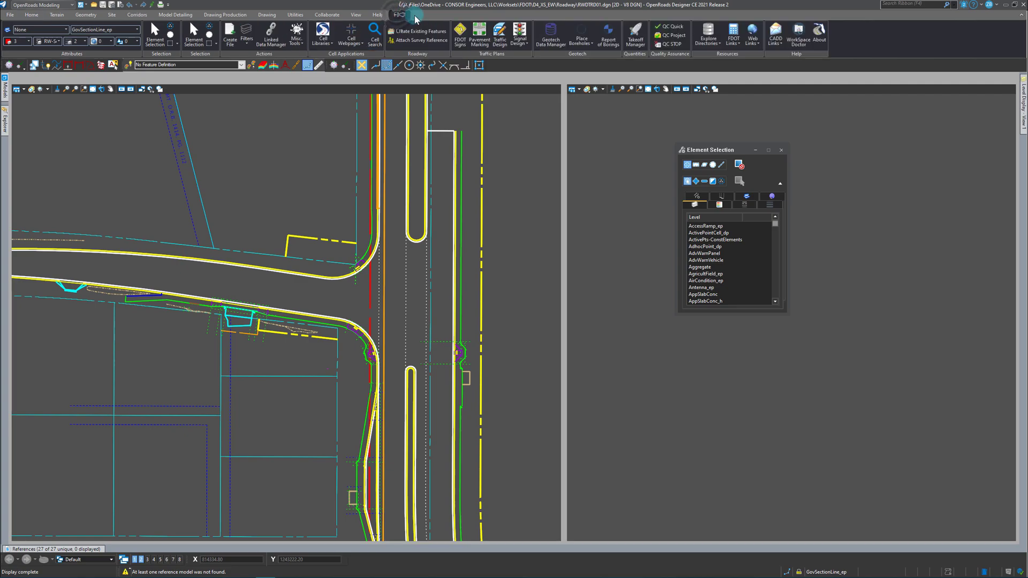
{"action": "left_click", "coordinate": [819, 34]}
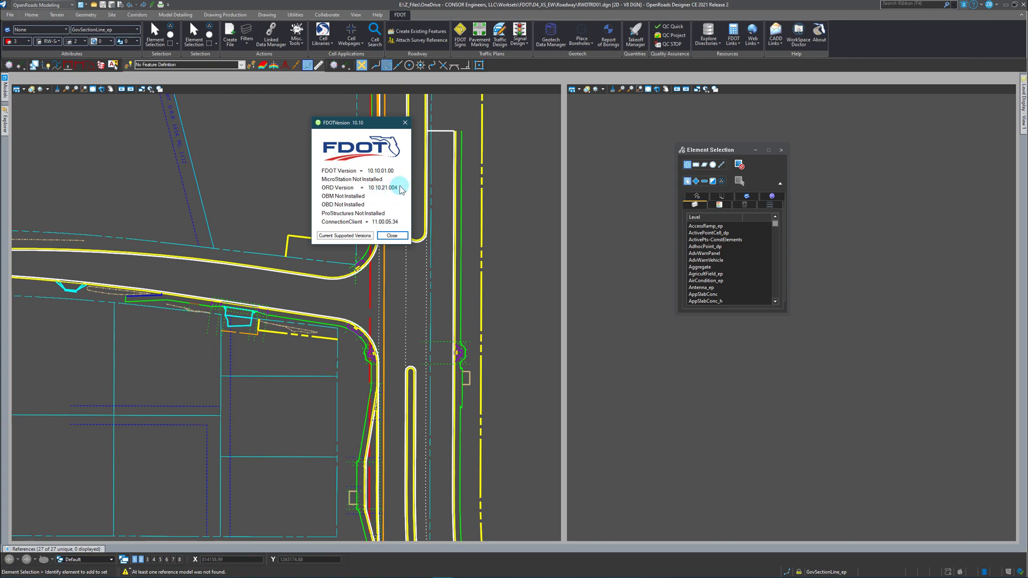
{"action": "left_click", "coordinate": [393, 235]}
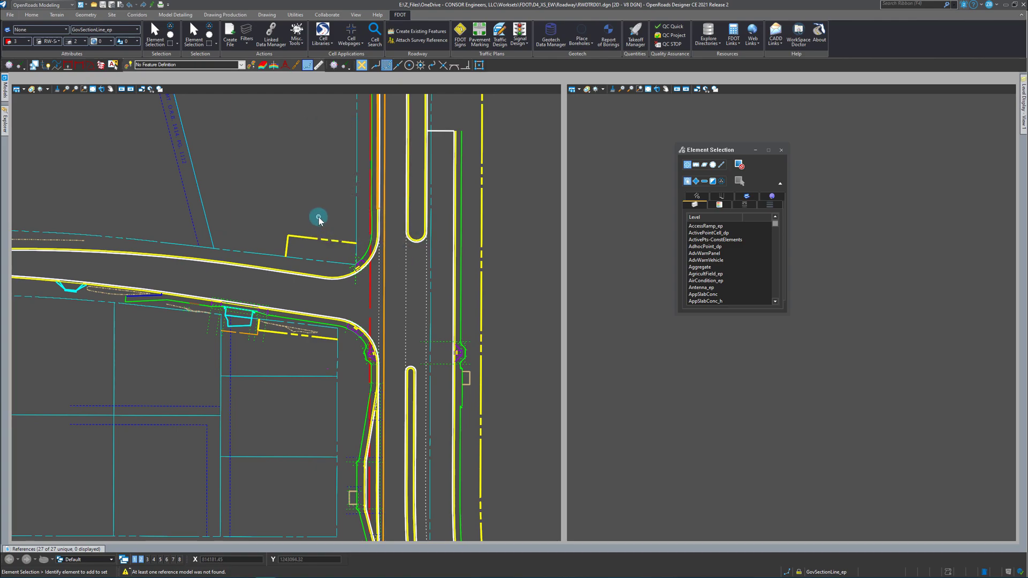
{"action": "left_click", "coordinate": [316, 208]}
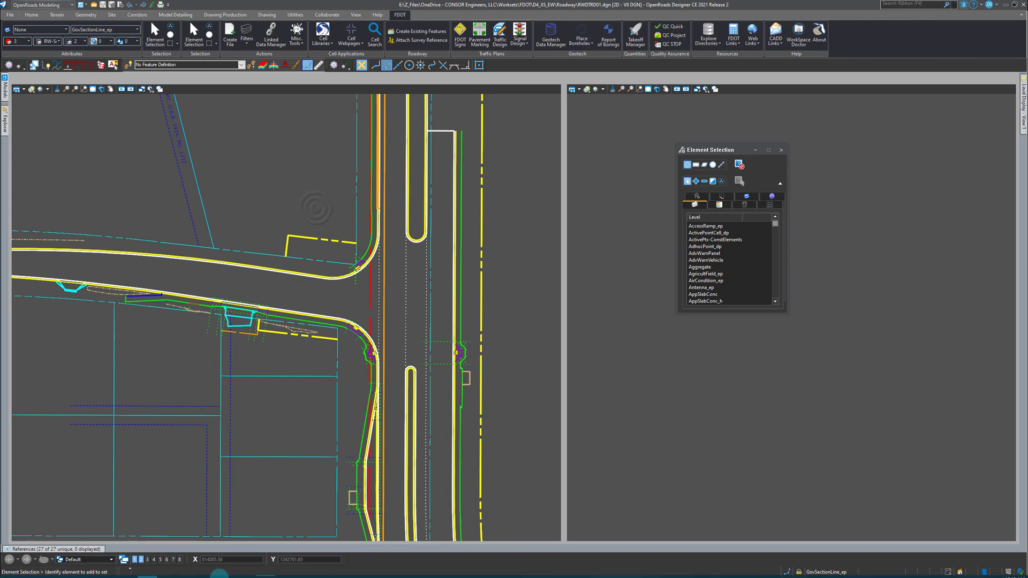
Step: Switch to the OneNote page with the Project Specific Sheet Seeds instructions
{"action": "mouse_move", "coordinate": [219, 574]}
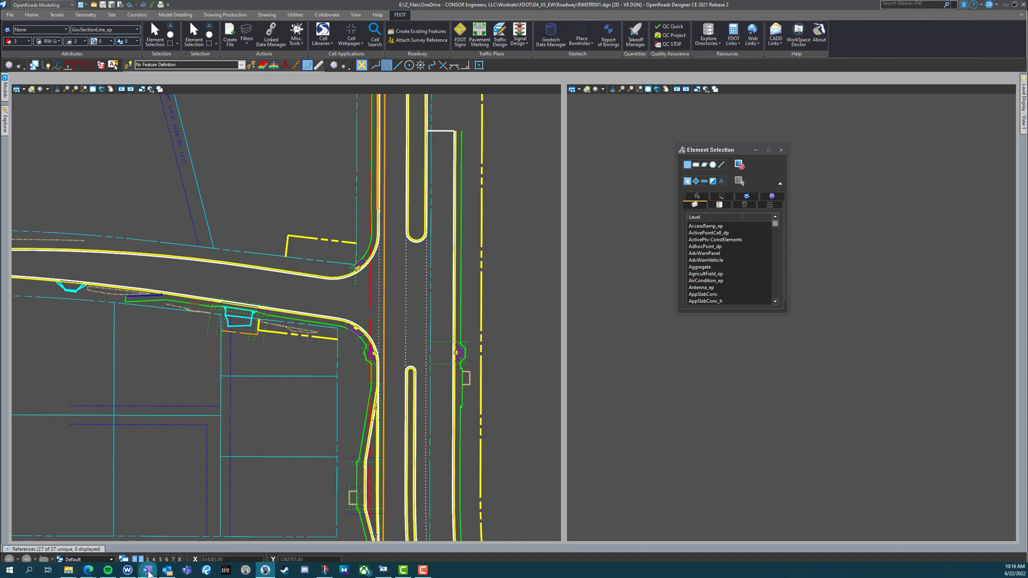
{"action": "left_click", "coordinate": [148, 571]}
{"action": "left_click", "coordinate": [757, 262]}
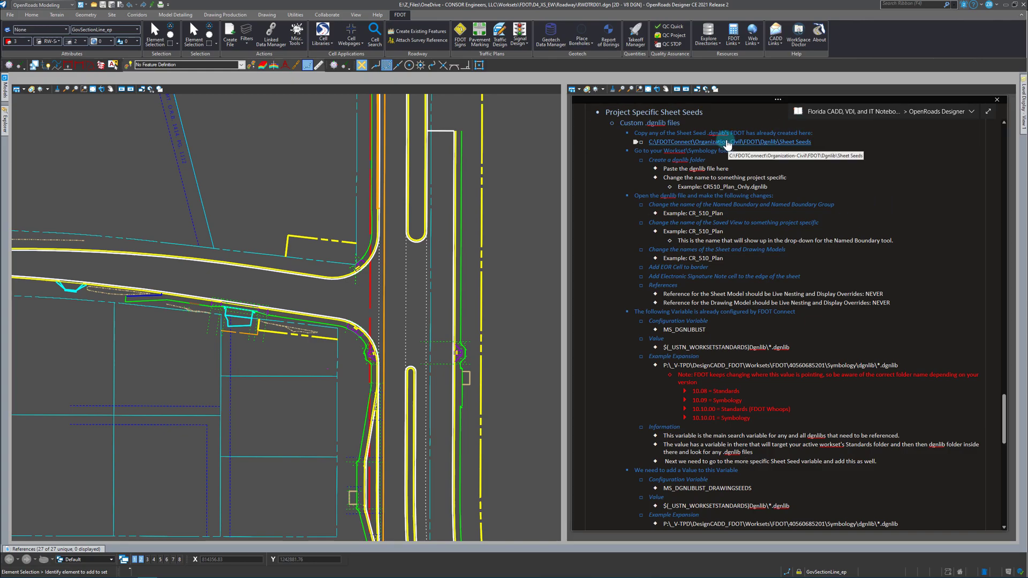
Step: Switch to File Explorer and browse to FDOTConnect10.10\Organization-Civil\FDOT\Dgnlib\Sheet Seeds
{"action": "mouse_move", "coordinate": [165, 576]}
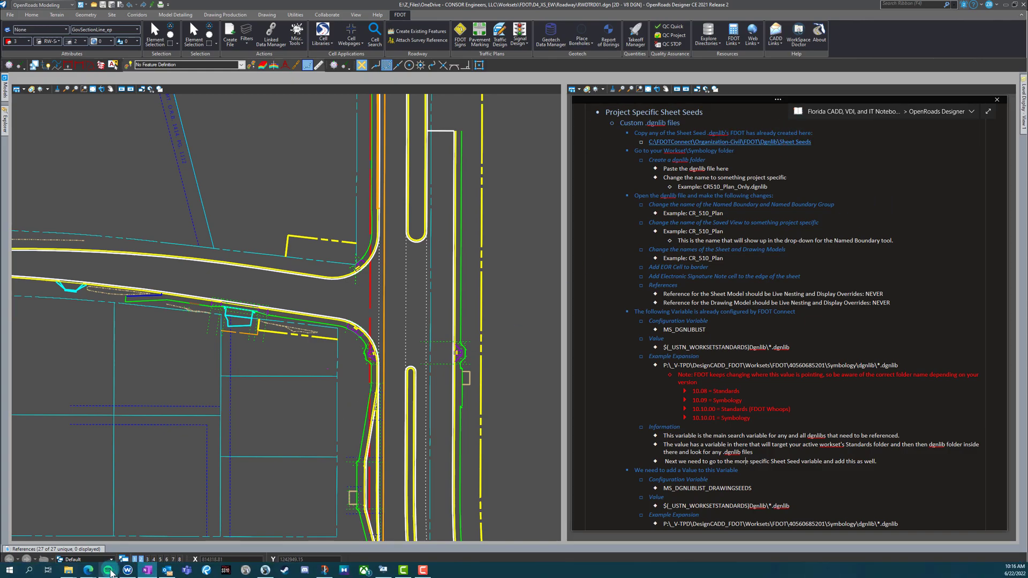
{"action": "mouse_move", "coordinate": [114, 572]}
{"action": "left_click", "coordinate": [117, 530]}
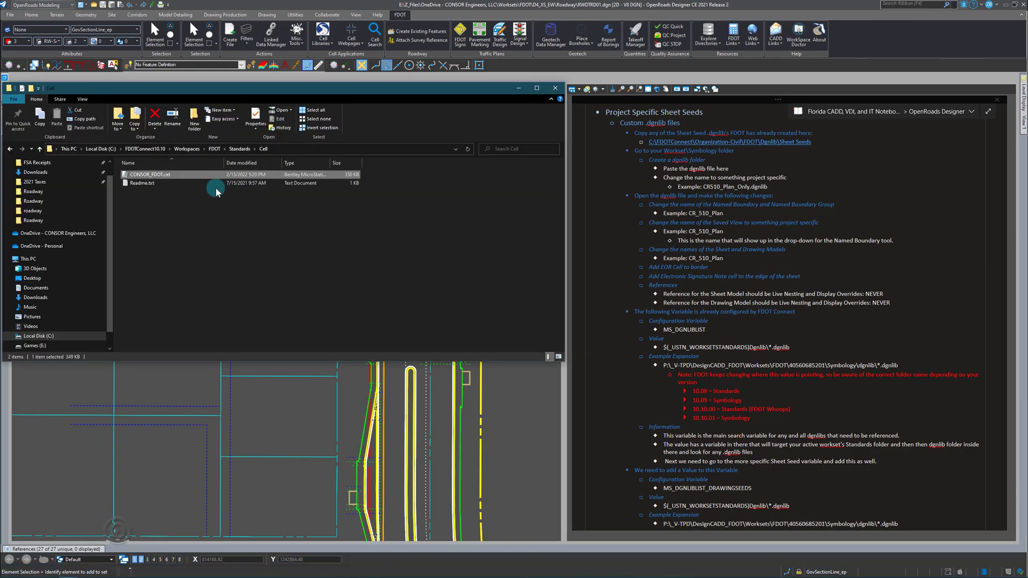
{"action": "left_click", "coordinate": [145, 149]}
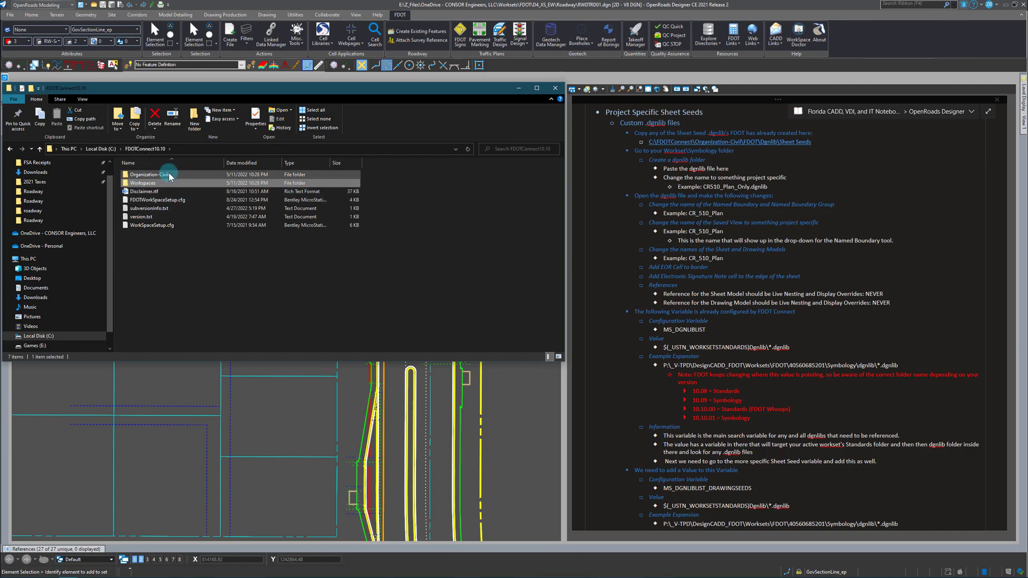
{"action": "double_click", "coordinate": [170, 177]}
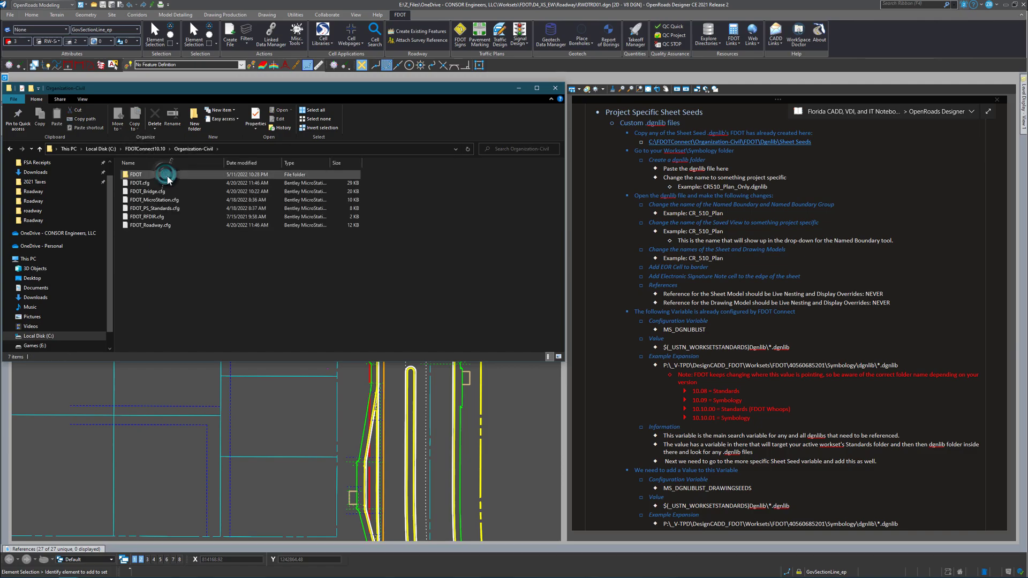
{"action": "double_click", "coordinate": [166, 174]}
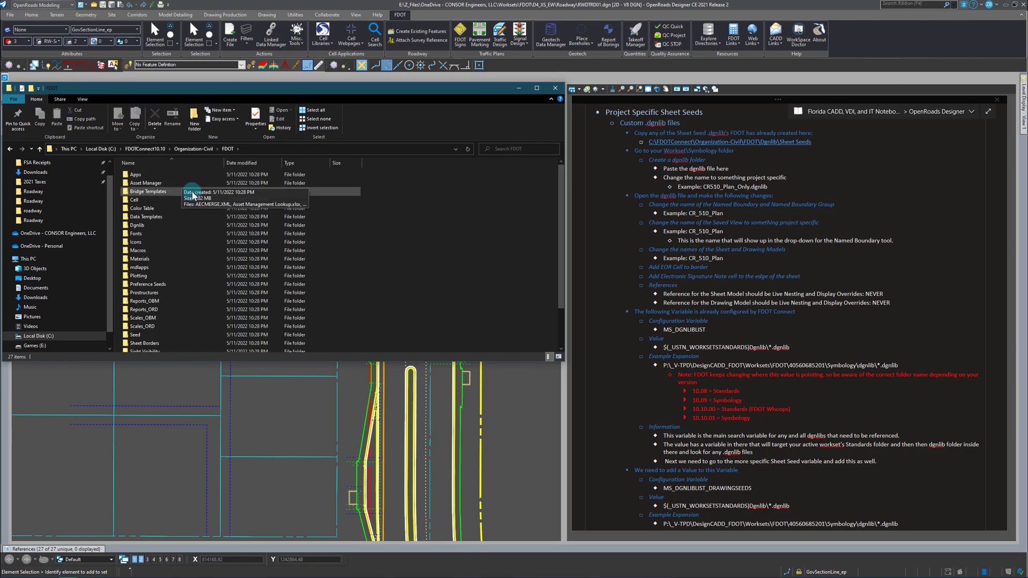
{"action": "double_click", "coordinate": [153, 225]}
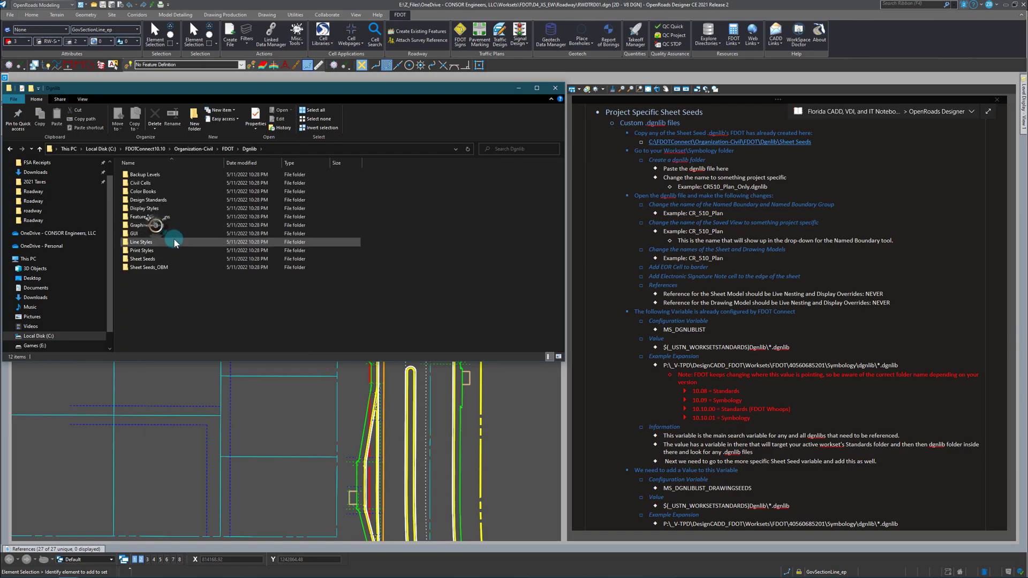
{"action": "double_click", "coordinate": [152, 259]}
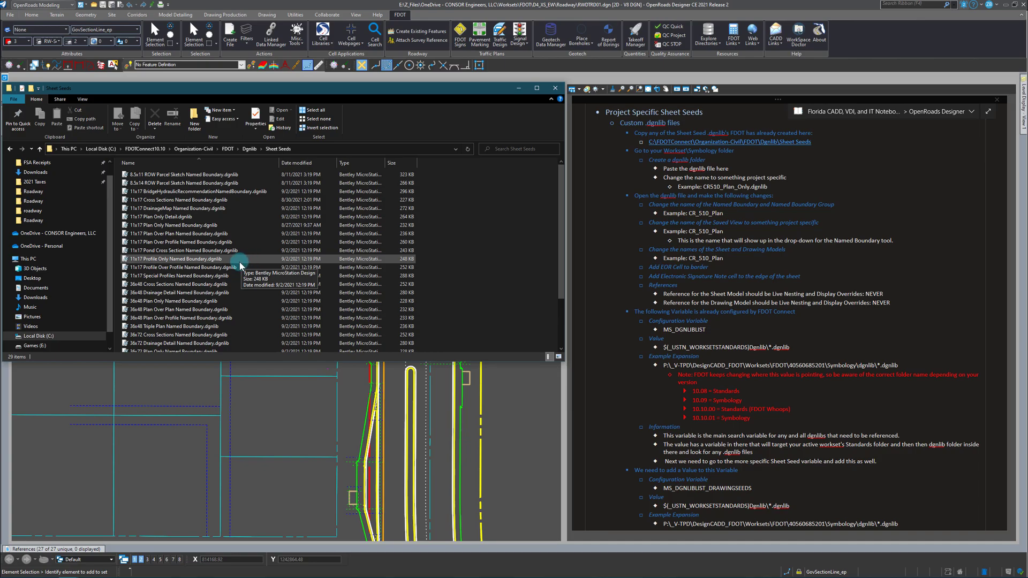
Step: Select the 11x17 Cross Sections Named Boundary.dgnlib seed and arrange the Sheet Seeds window above the workset's folder window
{"action": "left_click", "coordinate": [169, 226]}
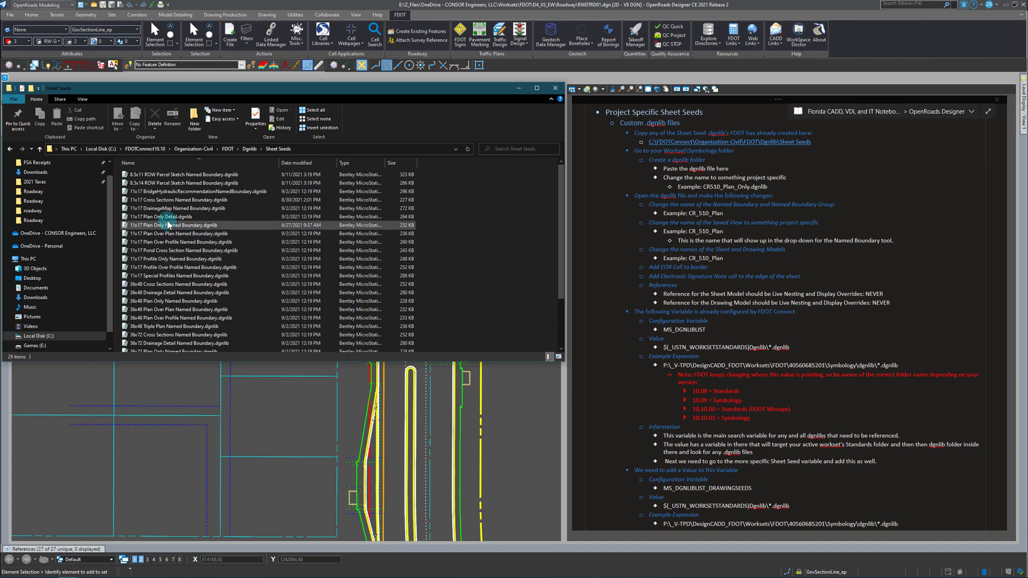
{"action": "left_click", "coordinate": [161, 200]}
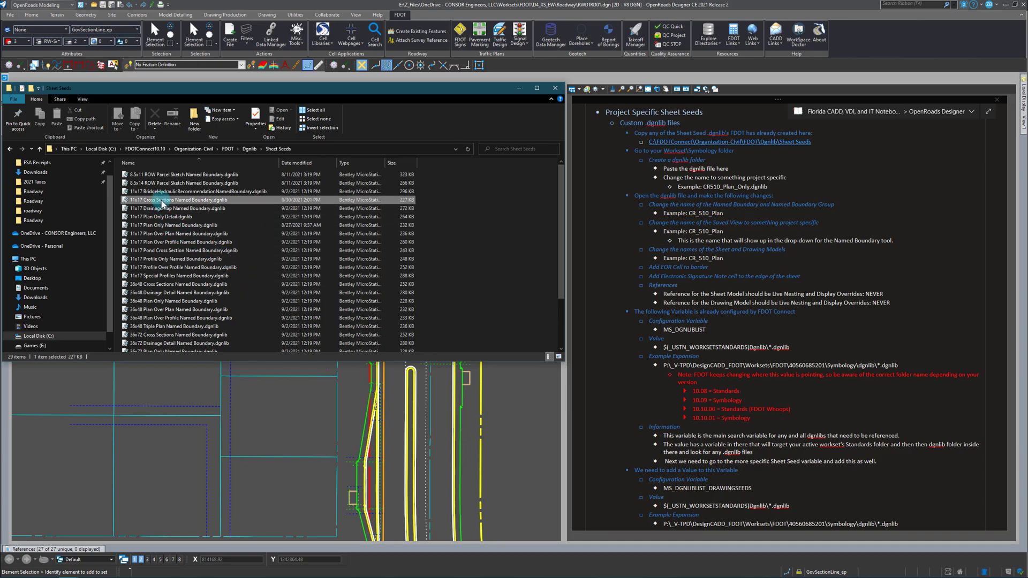
{"action": "left_click_drag", "start_coordinate": [166, 88], "coordinate": [167, 22]}
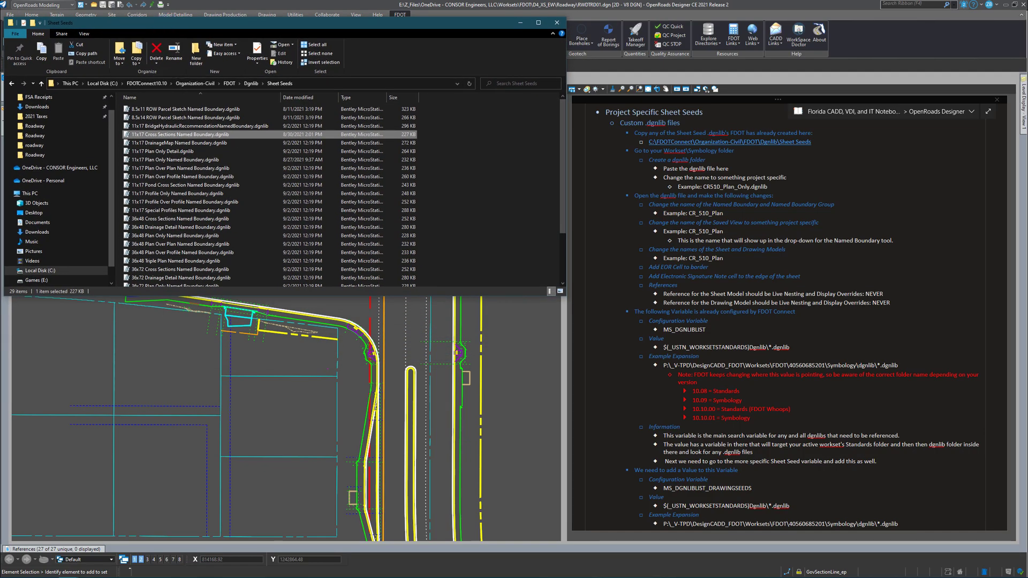
{"action": "left_click_drag", "start_coordinate": [405, 327], "coordinate": [434, 310]}
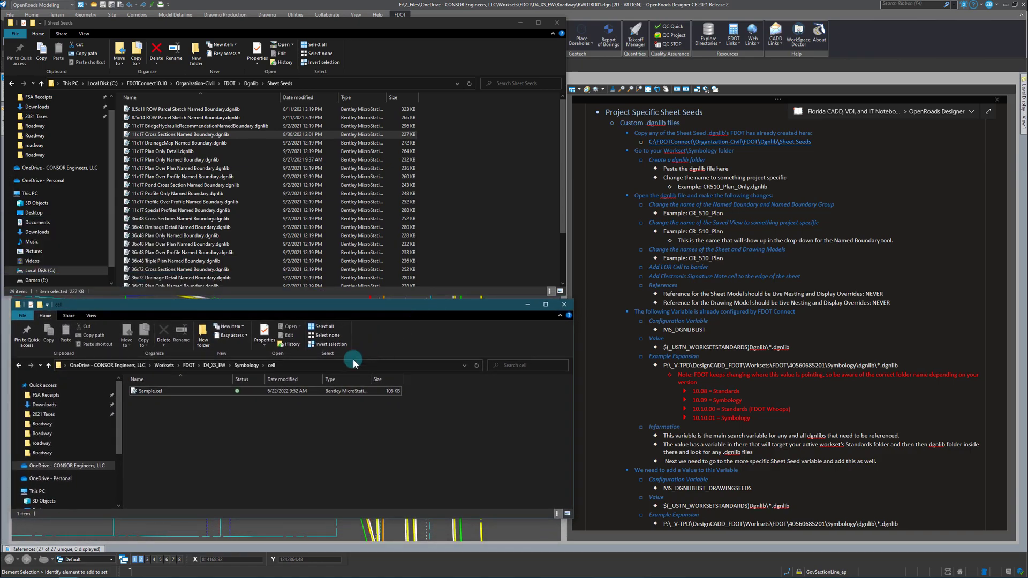
Step: Create a folder named dgnlib in the D4_XS_EW workset's Symbology folder and open it
{"action": "left_click", "coordinate": [250, 368]}
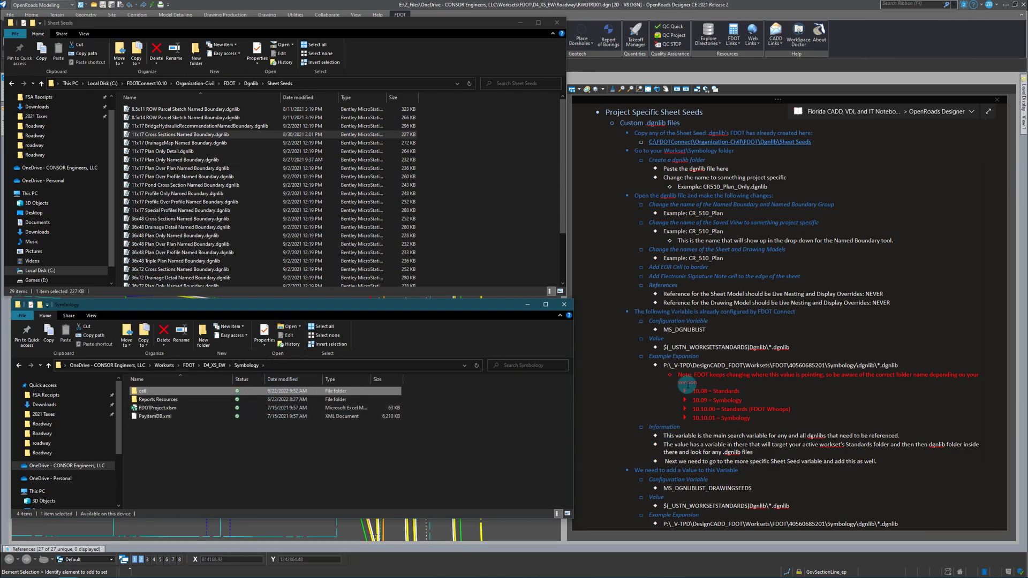
{"action": "left_click", "coordinate": [255, 451]}
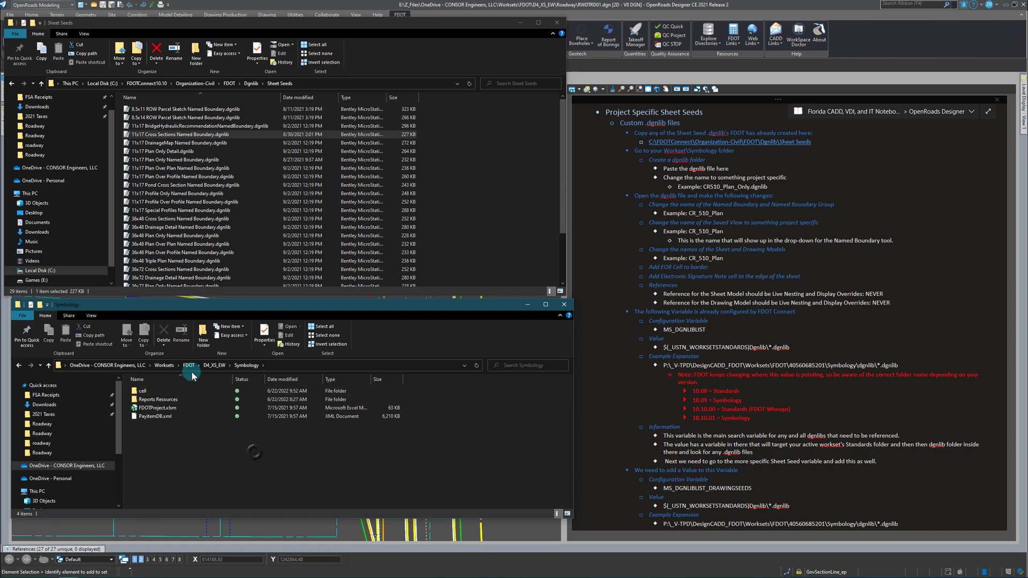
{"action": "left_click", "coordinate": [207, 343]}
{"action": "type", "text": "dgnlib"}
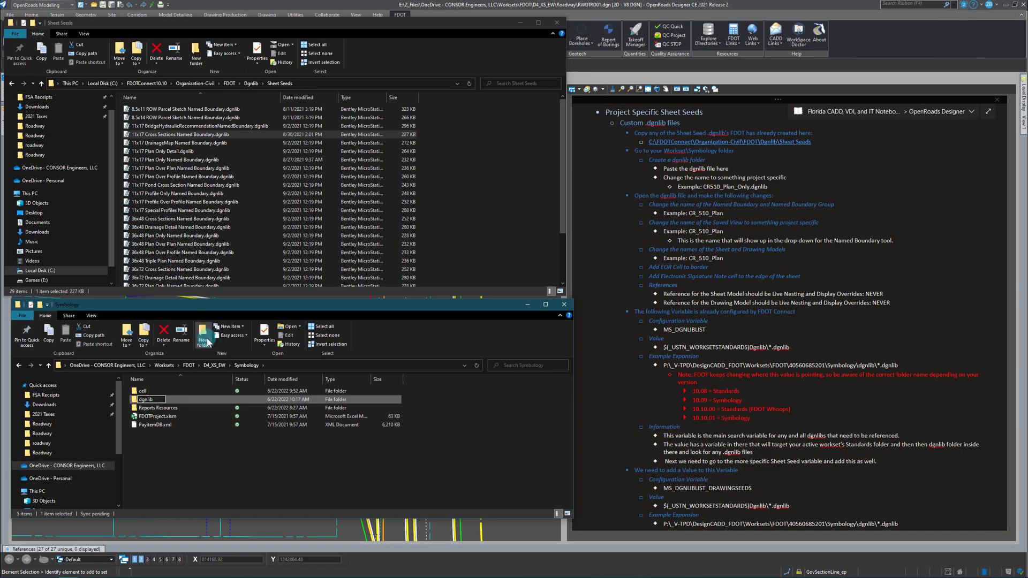
{"action": "key", "text": "Return"}
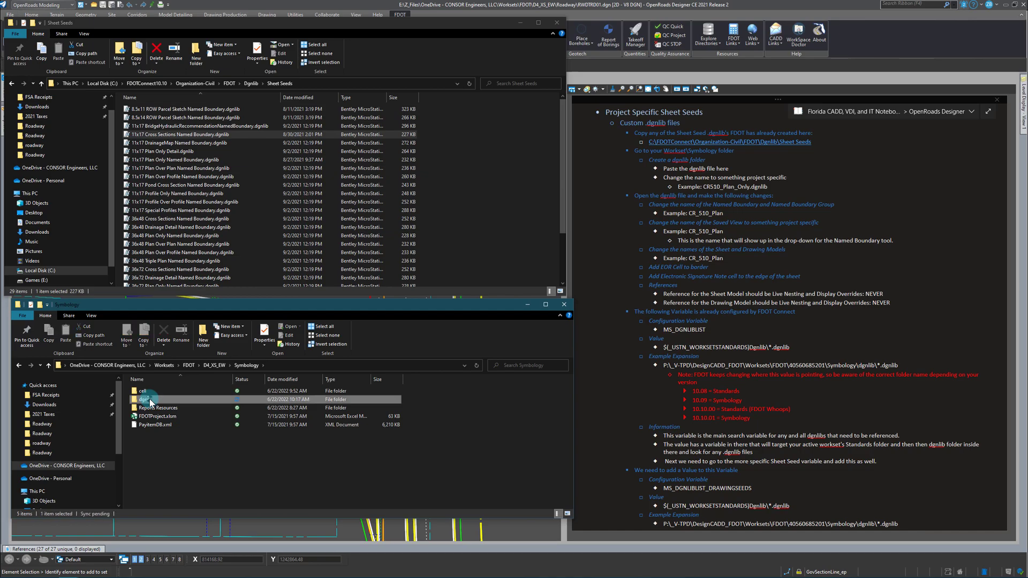
{"action": "double_click", "coordinate": [144, 399]}
Step: Copy 11x17 Cross Sections Named Boundary.dgnlib from Sheet Seeds into the workset's dgnlib folder and rename the copy 11x17 XS Sample.dgnlib
{"action": "left_click", "coordinate": [175, 143]}
{"action": "left_click_drag", "start_coordinate": [174, 135], "coordinate": [215, 483]}
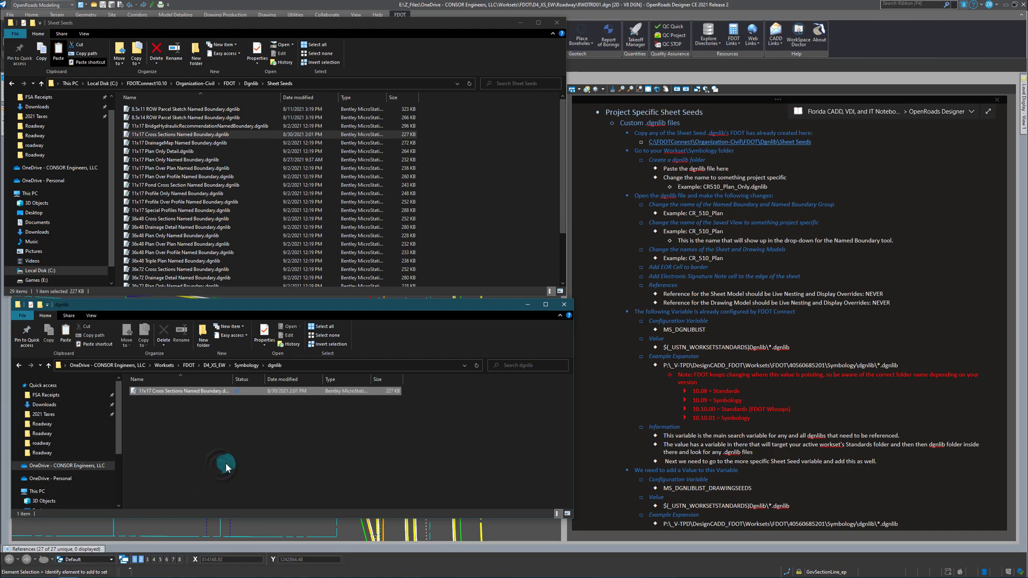
{"action": "left_click", "coordinate": [193, 392]}
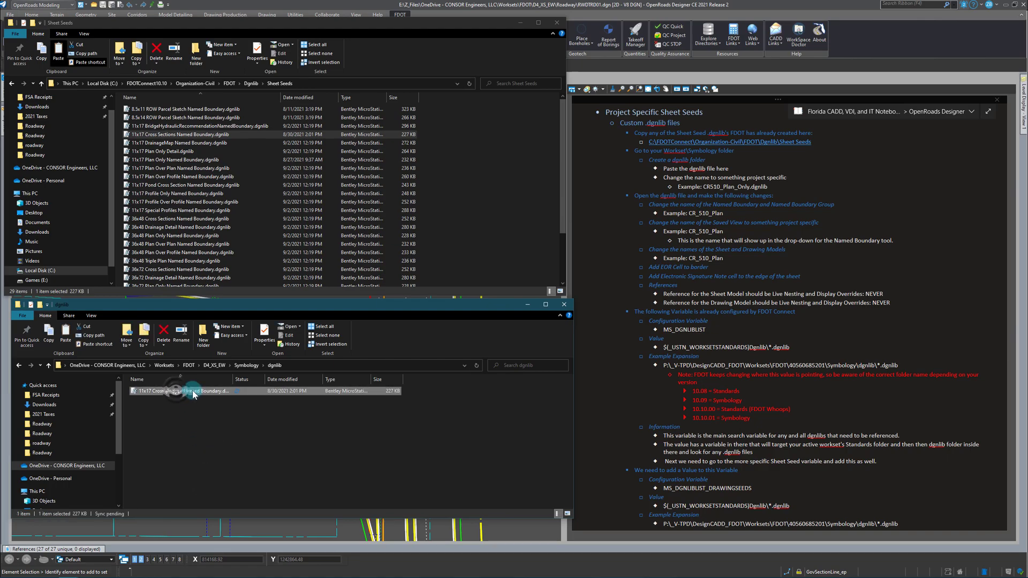
{"action": "left_click", "coordinate": [214, 393]}
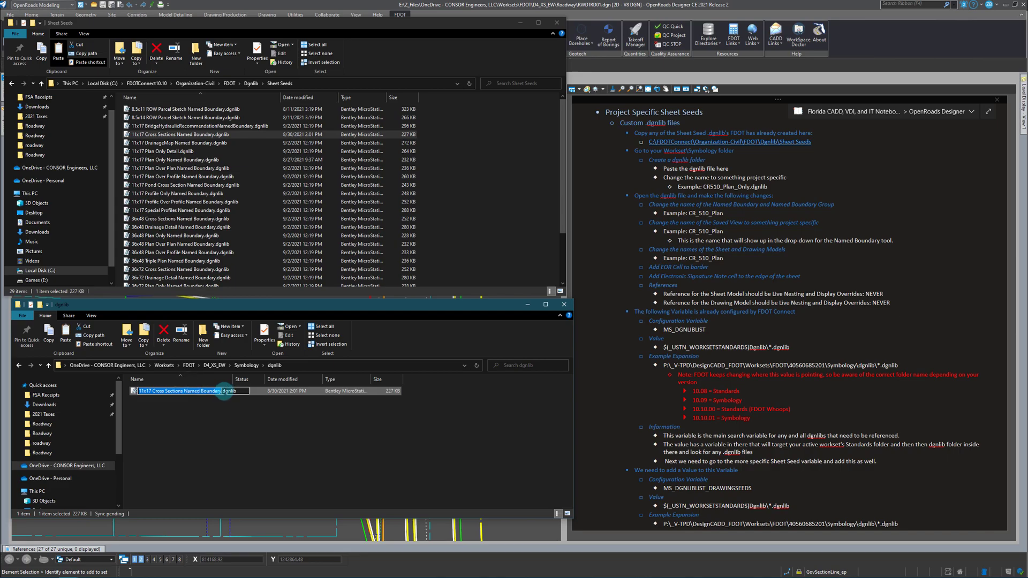
{"action": "left_click", "coordinate": [224, 393]}
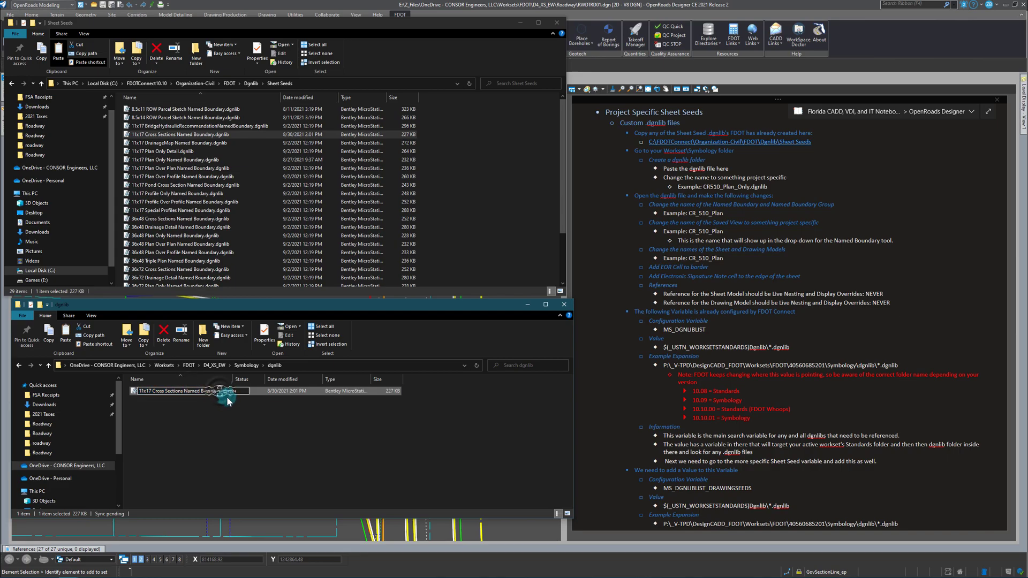
{"action": "key", "text": "BackSpace"}
{"action": "key", "text": "BackSpace"}
{"action": "key", "text": "BackSpace"}
{"action": "key", "text": "BackSpace"}
{"action": "key", "text": "BackSpace"}
{"action": "key", "text": "BackSpace"}
{"action": "key", "text": "BackSpace"}
{"action": "key", "text": "BackSpace"}
{"action": "key", "text": "BackSpace"}
{"action": "key", "text": "BackSpace"}
{"action": "key", "text": "BackSpace"}
{"action": "key", "text": "BackSpace"}
{"action": "key", "text": "BackSpace"}
{"action": "key", "text": "BackSpace"}
{"action": "key", "text": "BackSpace"}
{"action": "key", "text": "BackSpace"}
{"action": "key", "text": "BackSpace"}
{"action": "key", "text": "BackSpace"}
{"action": "key", "text": "BackSpace"}
{"action": "key", "text": "BackSpace"}
{"action": "key", "text": "BackSpace"}
{"action": "type", "text": "XS Sample"}
{"action": "key", "text": "Return"}
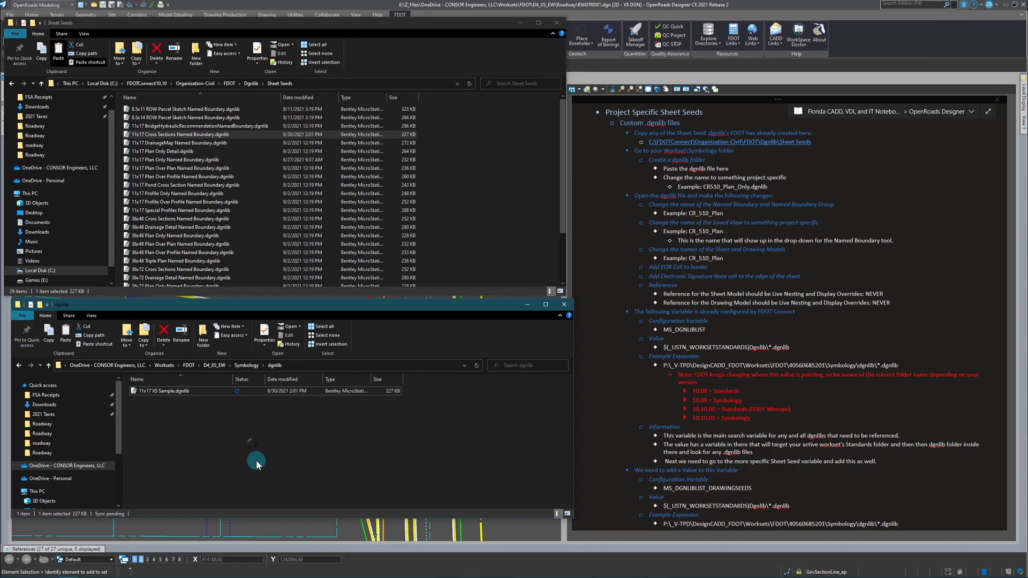
{"action": "left_click", "coordinate": [255, 458]}
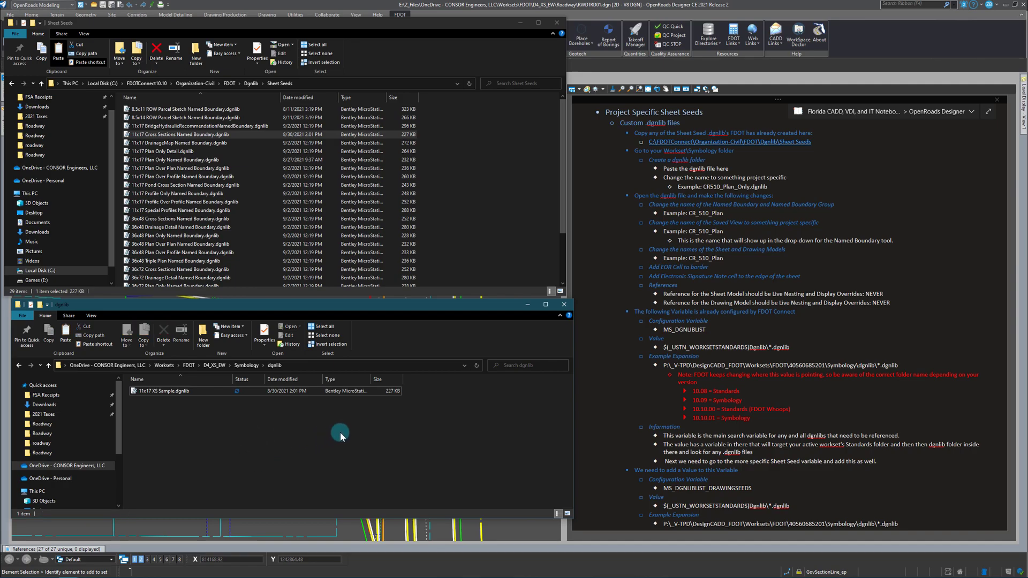
{"action": "left_click", "coordinate": [183, 392]}
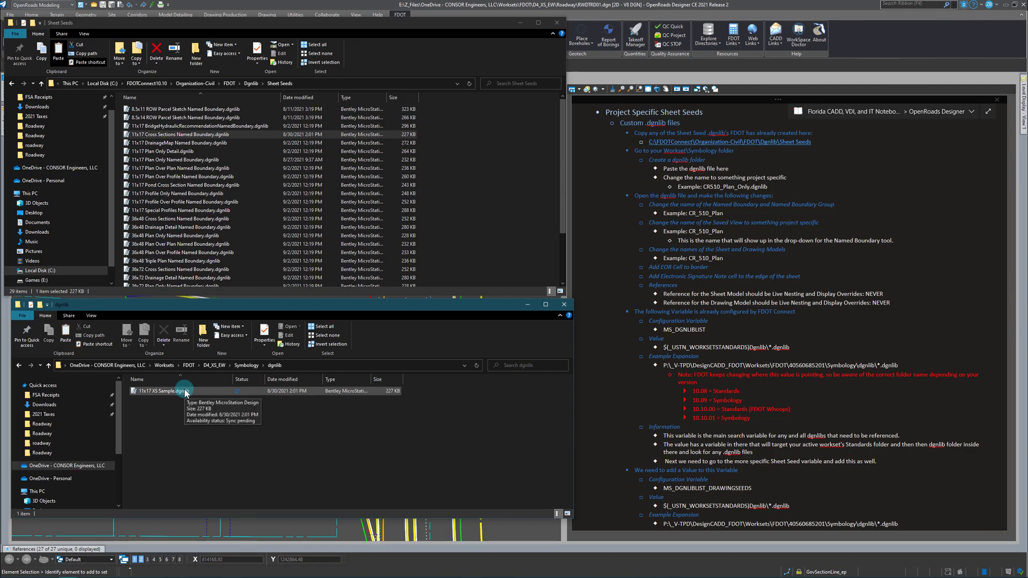
Step: Switch to OpenRoads Designer and browse for a file to open in D4_XS_EW\Symbology\dgnlib
{"action": "left_click", "coordinate": [268, 531]}
{"action": "left_click", "coordinate": [268, 532]}
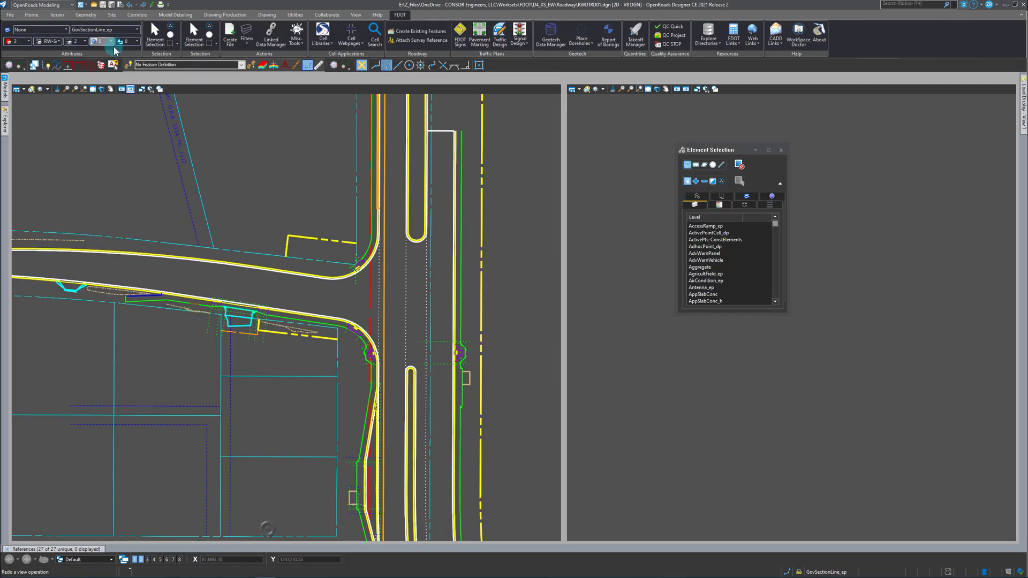
{"action": "left_click", "coordinate": [93, 5]}
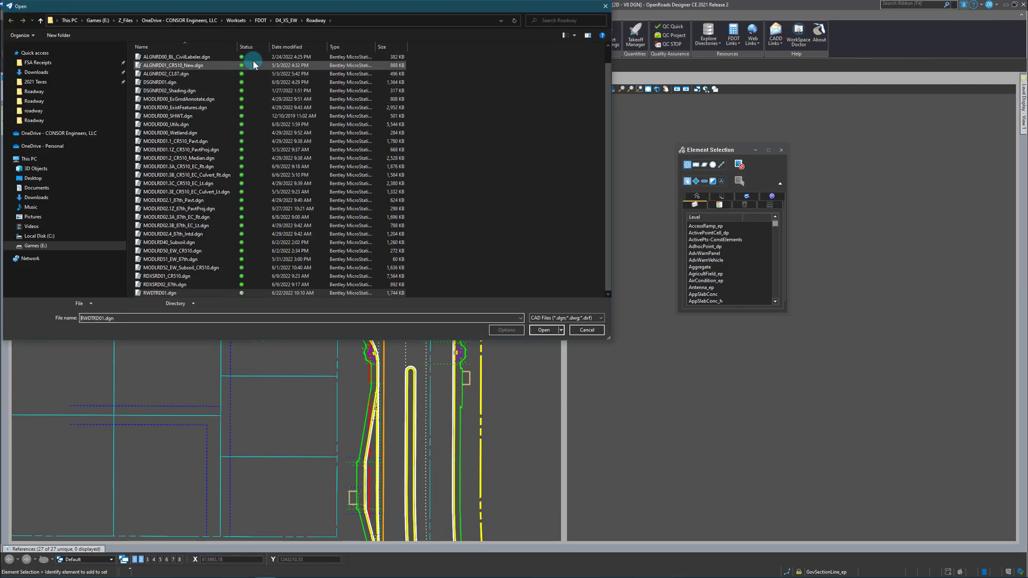
{"action": "scroll", "coordinate": [161, 268], "scroll_direction": "down", "scroll_amount": 3}
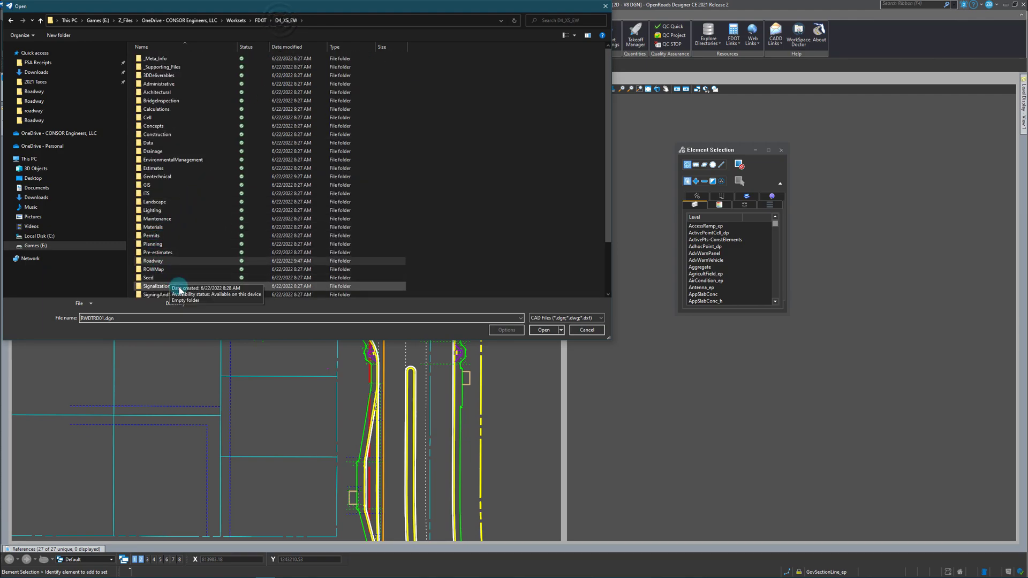
{"action": "double_click", "coordinate": [167, 285]}
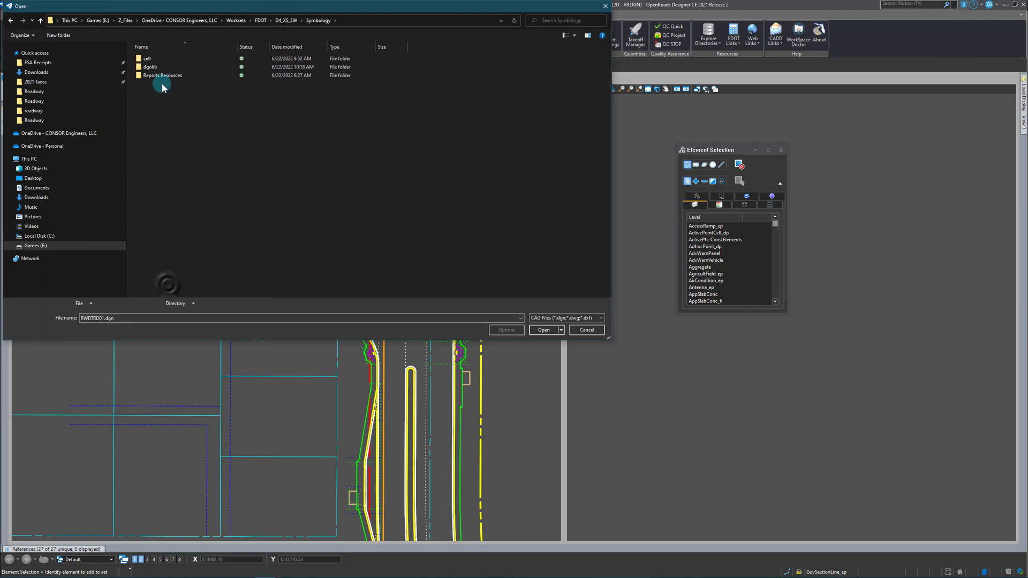
{"action": "double_click", "coordinate": [157, 68]}
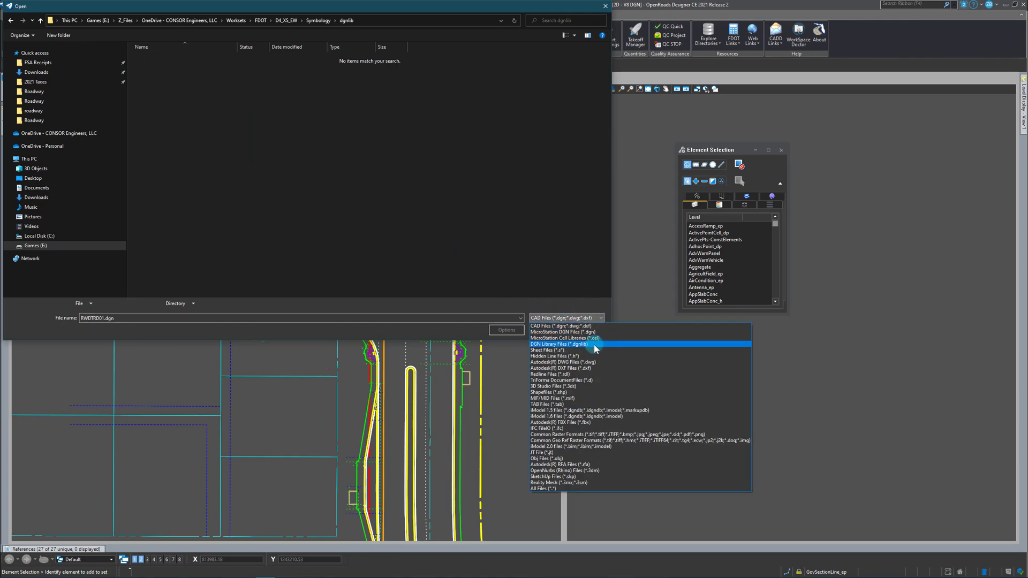
Step: List DGN Library Files and open 11x17 XS Sample.dgnlib using the active WorkSpace FDOT and WorkSet D4_XS_EW
{"action": "left_click", "coordinate": [586, 345]}
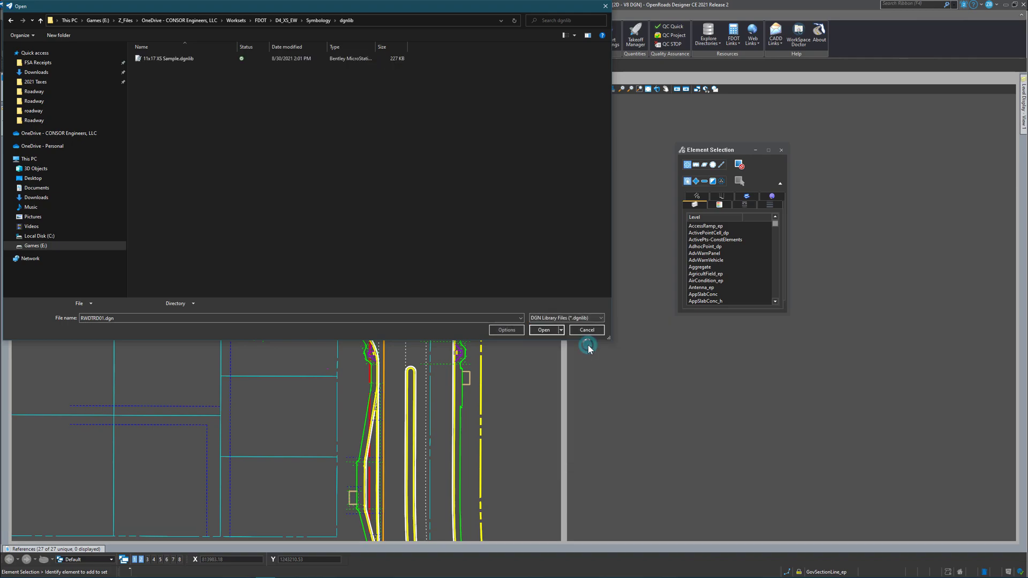
{"action": "double_click", "coordinate": [182, 59]}
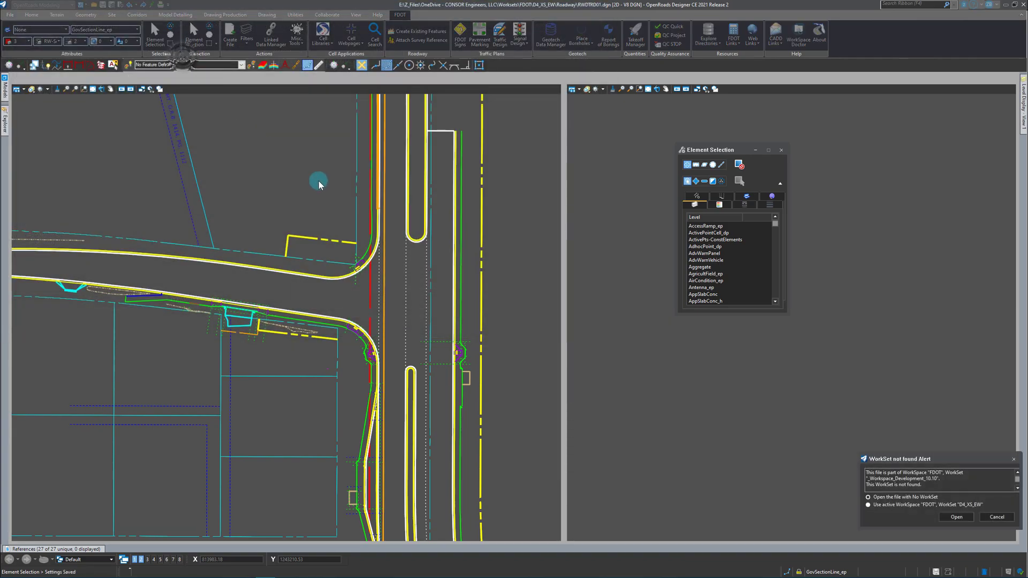
{"action": "mouse_move", "coordinate": [923, 463]}
{"action": "left_mouse_down"}
{"action": "mouse_move", "coordinate": [320, 225]}
{"action": "mouse_move", "coordinate": [263, 160]}
{"action": "left_mouse_up"}
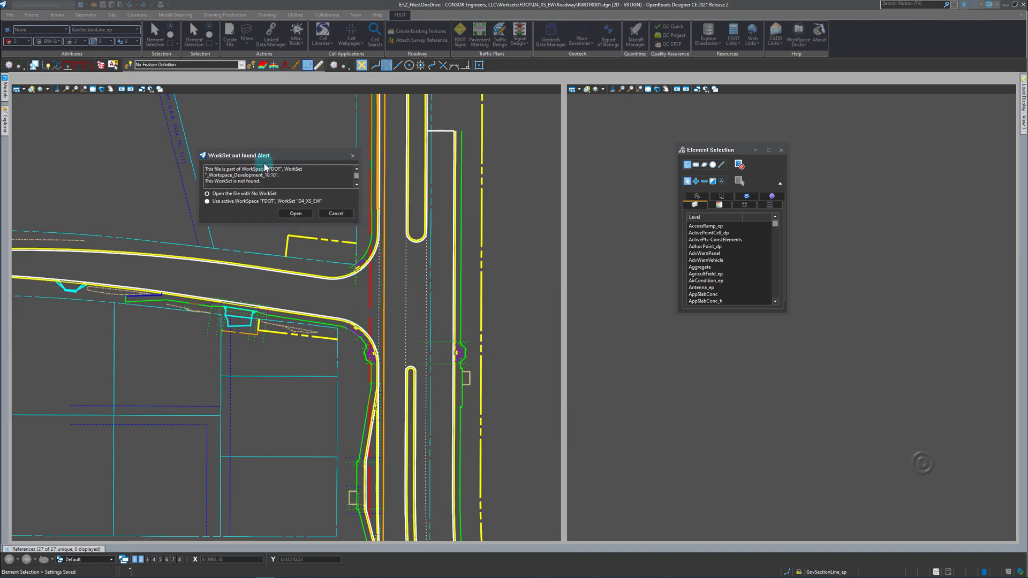
{"action": "left_click", "coordinate": [239, 202]}
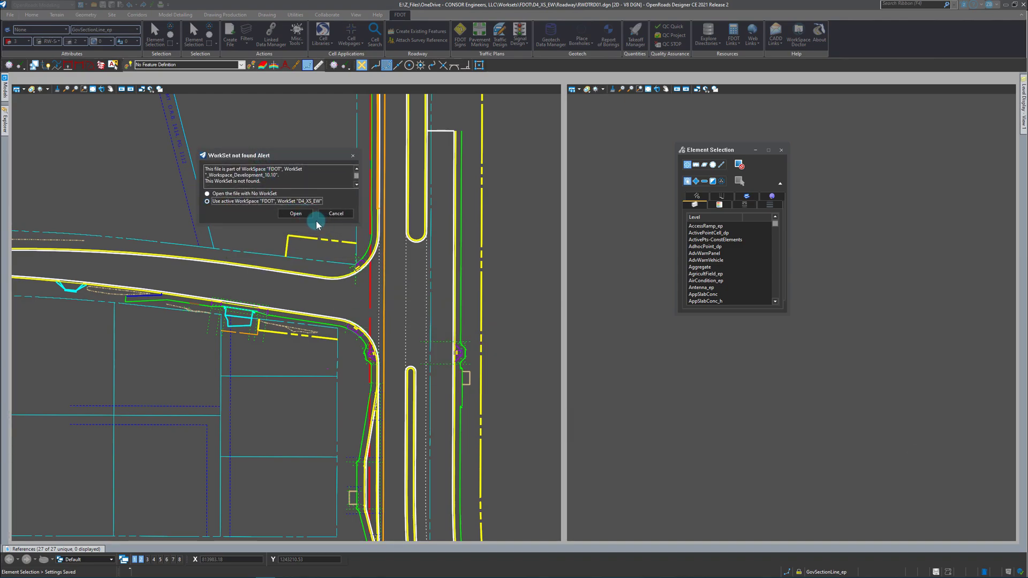
{"action": "left_click", "coordinate": [308, 212]}
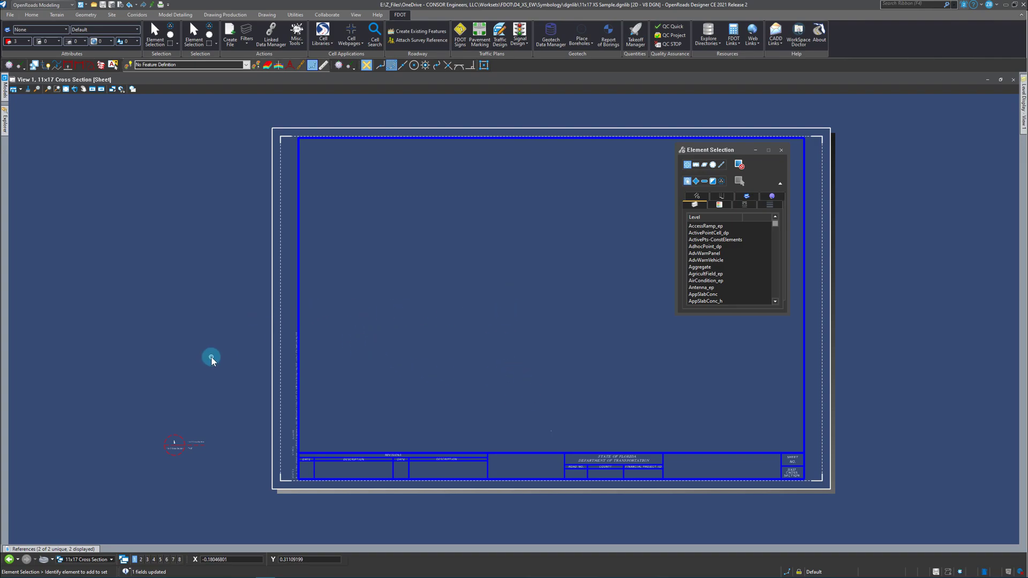
Step: Switch to Multi-Model Views and examine the cross-section boundary in the 3D view and the line in the default view
{"action": "left_click_drag", "start_coordinate": [723, 153], "coordinate": [746, 143]}
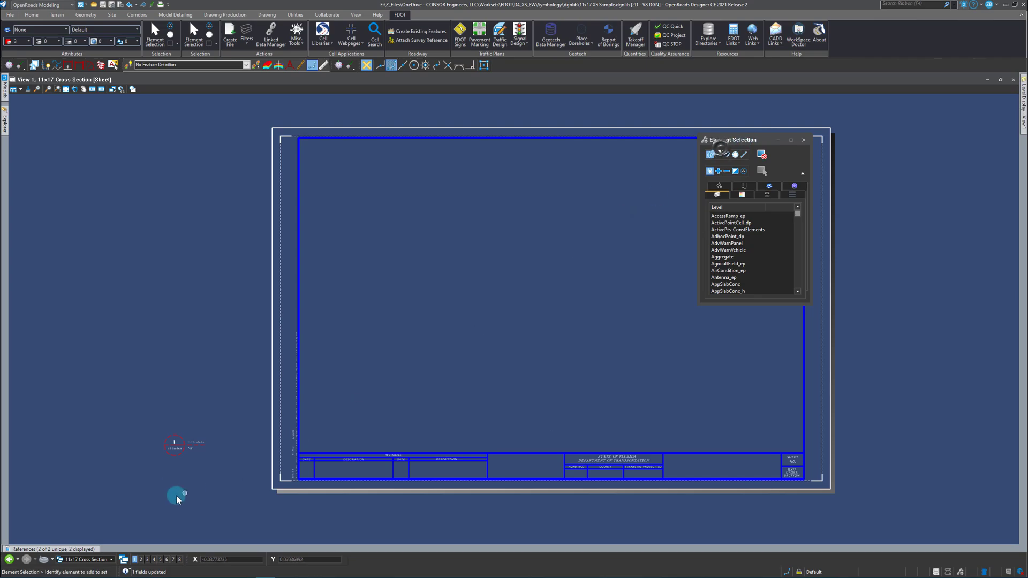
{"action": "left_click", "coordinate": [108, 560]}
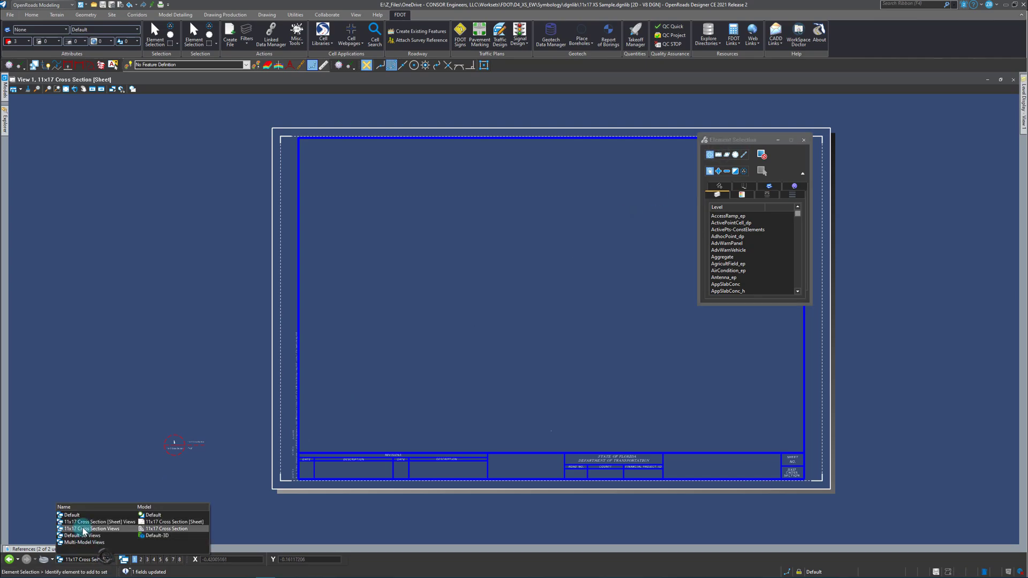
{"action": "left_click", "coordinate": [84, 543]}
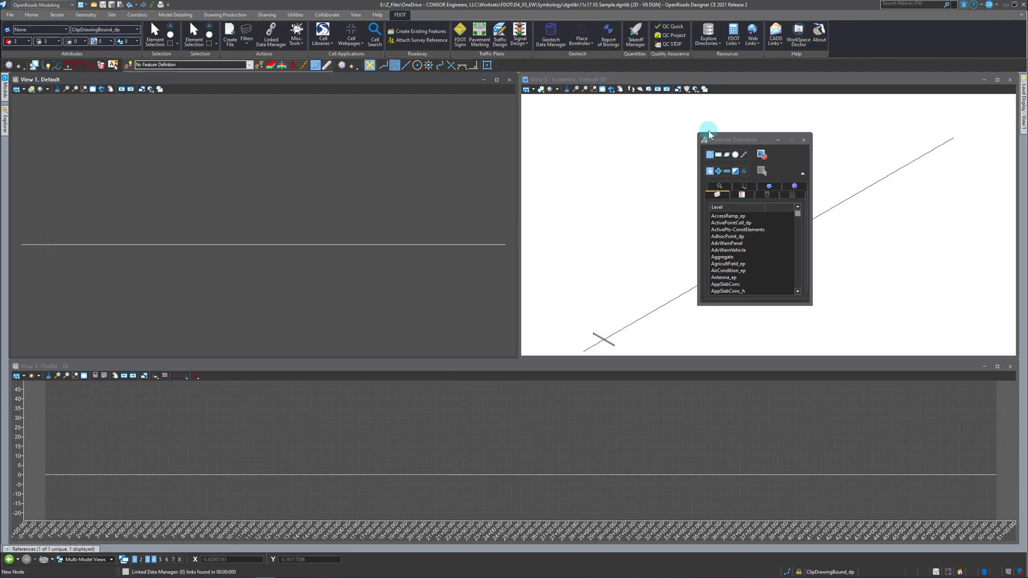
{"action": "left_click_drag", "start_coordinate": [713, 143], "coordinate": [783, 131]}
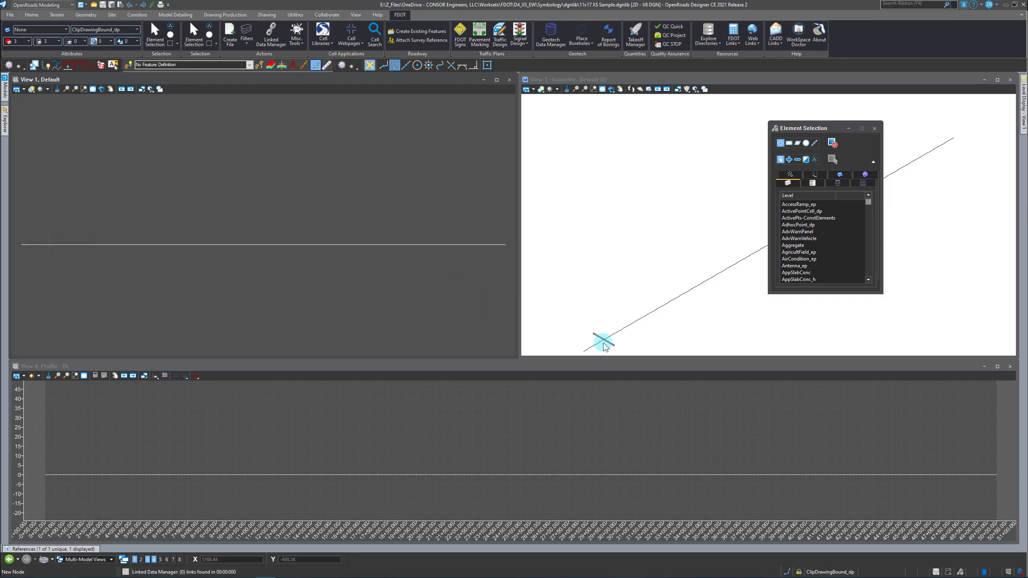
{"action": "scroll", "coordinate": [604, 347], "scroll_direction": "up", "scroll_amount": 4}
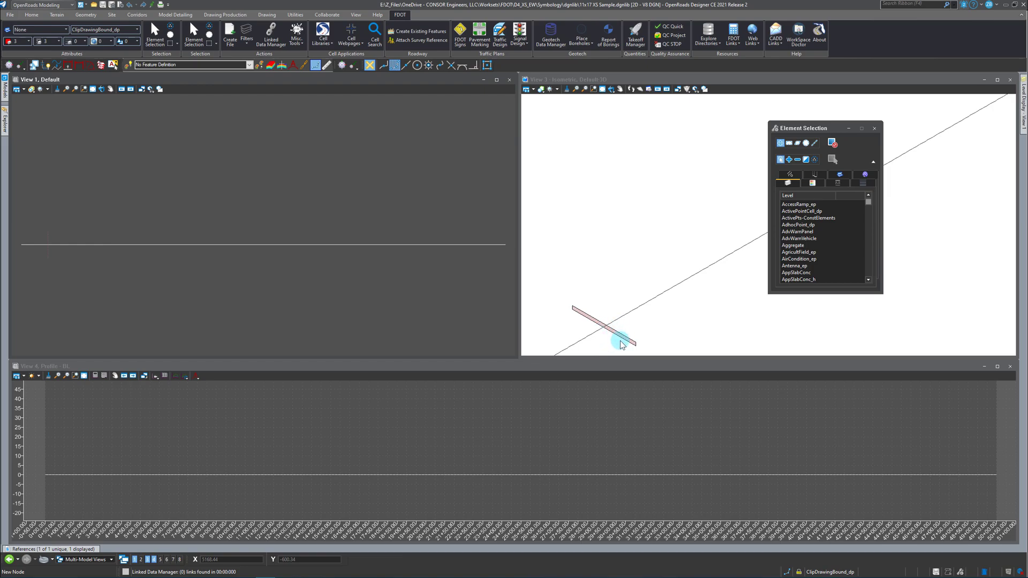
{"action": "scroll", "coordinate": [619, 344], "scroll_direction": "up", "scroll_amount": 2}
{"action": "scroll", "coordinate": [611, 343], "scroll_direction": "up", "scroll_amount": 1}
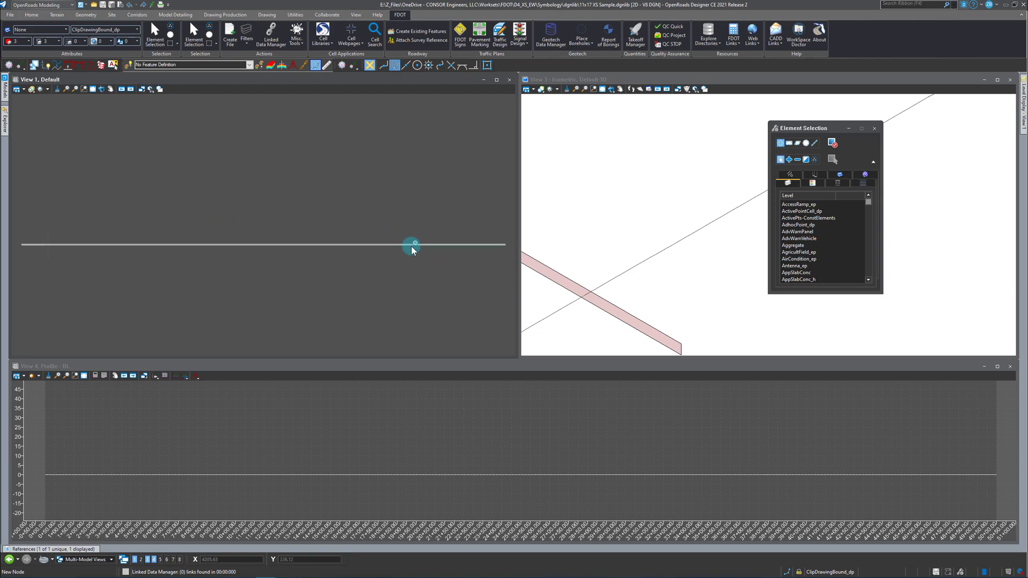
{"action": "scroll", "coordinate": [393, 256], "scroll_direction": "down", "scroll_amount": 4}
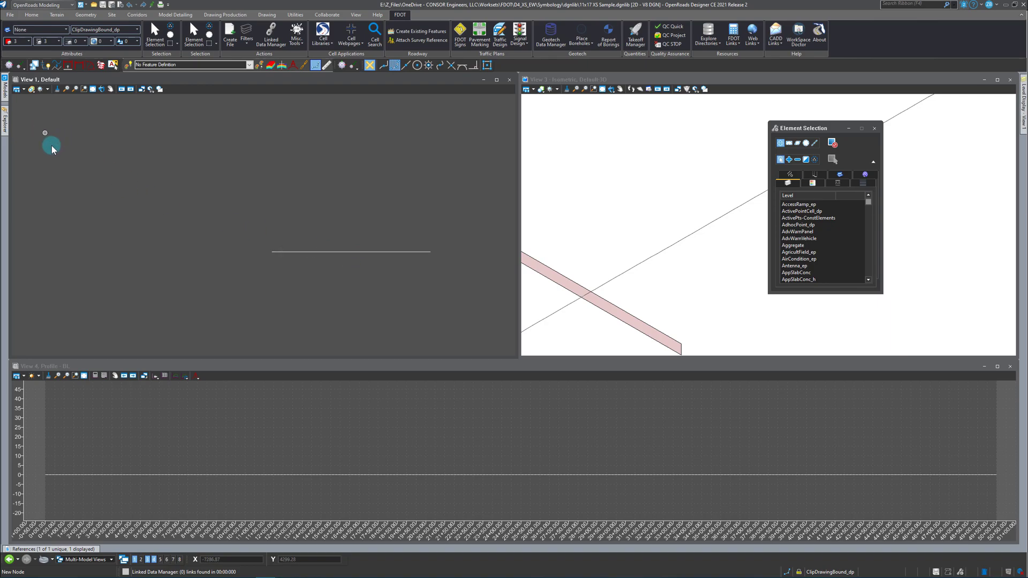
Step: Inspect the 11x17 Cross Section drawing model and the 11x17 Cross Section [Sheet] model
{"action": "left_click", "coordinate": [96, 558]}
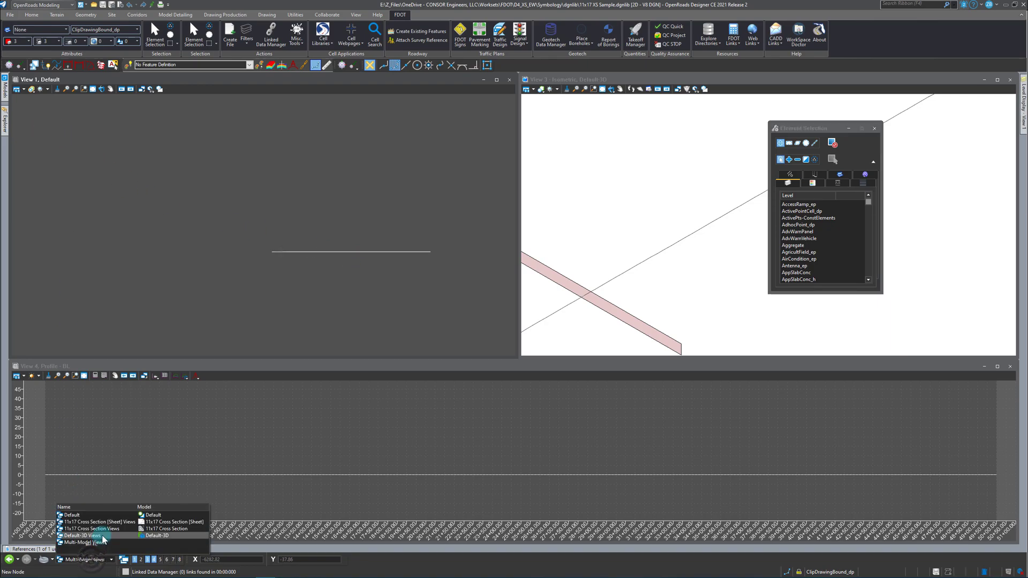
{"action": "left_click", "coordinate": [118, 527]}
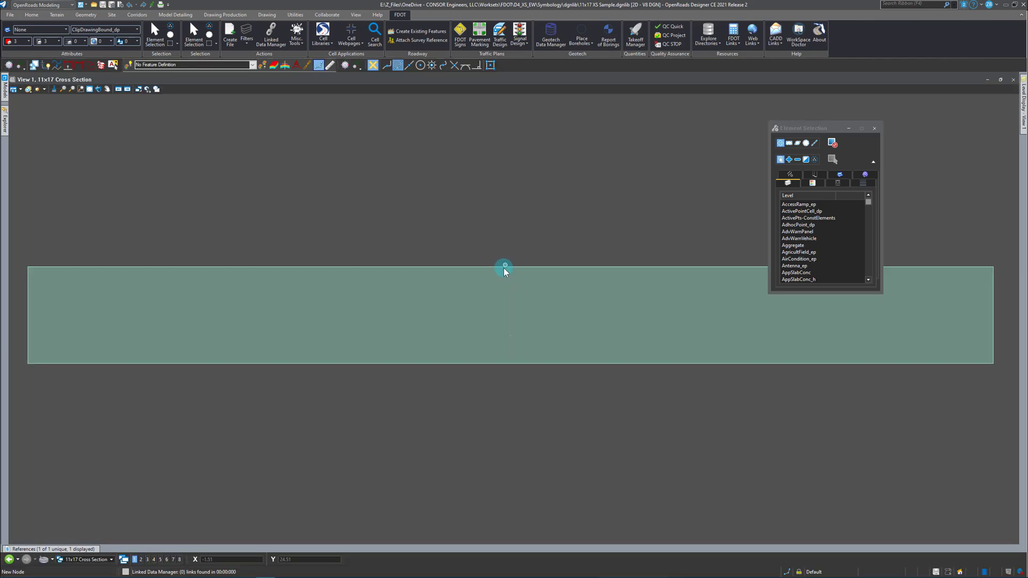
{"action": "left_click", "coordinate": [483, 400]}
{"action": "left_click", "coordinate": [393, 386]}
{"action": "left_click", "coordinate": [456, 304]}
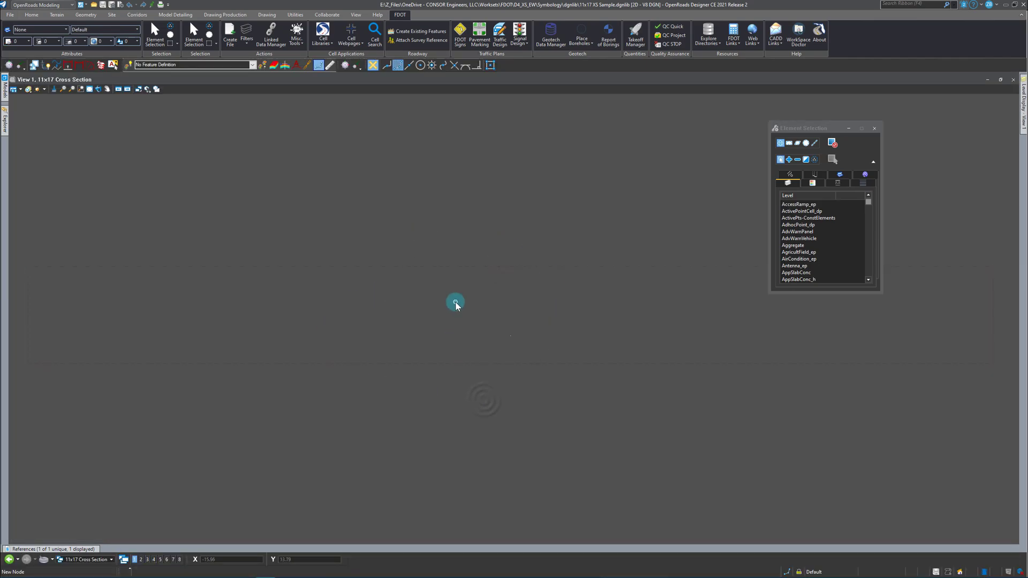
{"action": "left_click", "coordinate": [94, 559]}
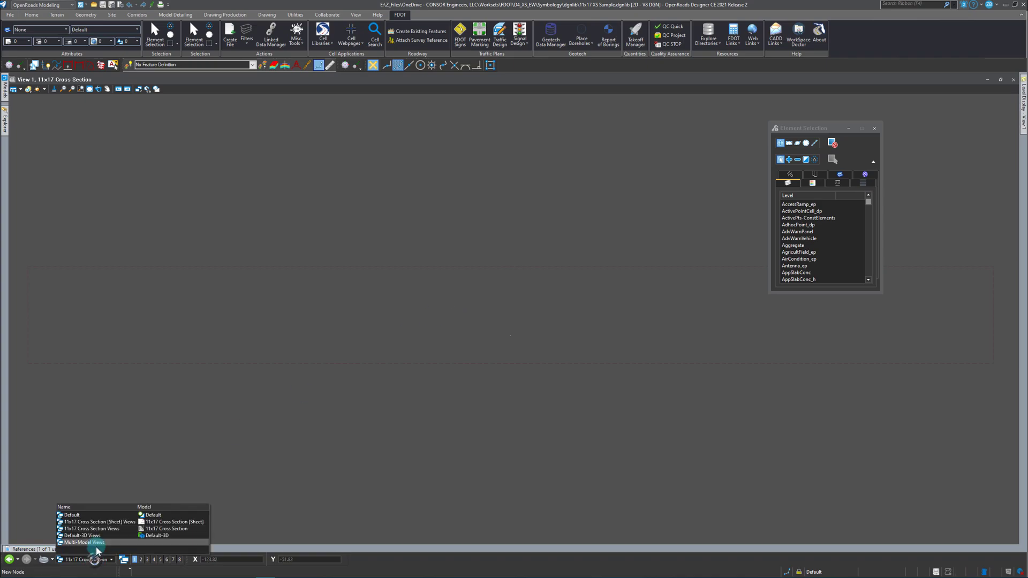
{"action": "left_click", "coordinate": [114, 521]}
{"action": "left_click", "coordinate": [469, 340]}
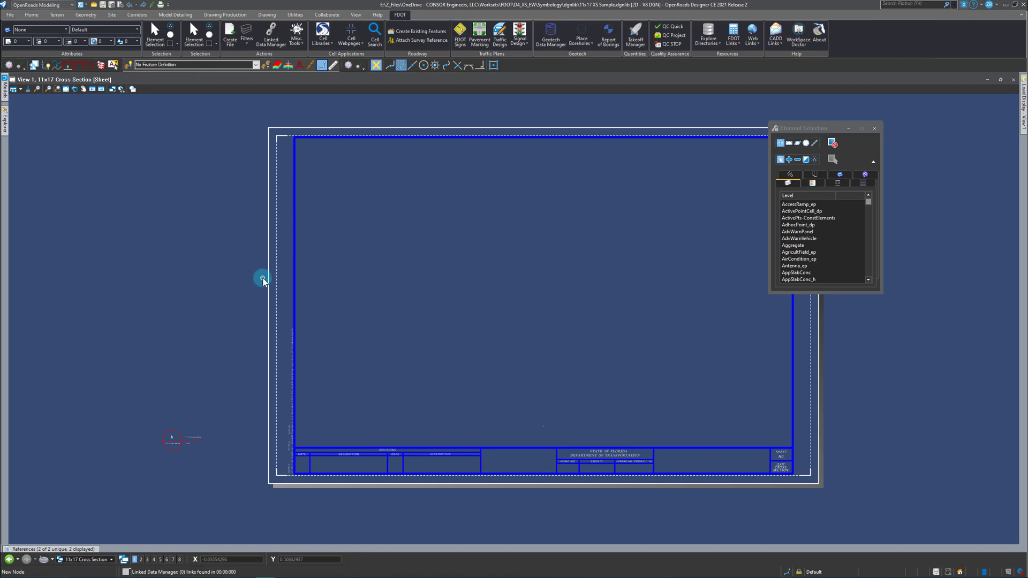
Step: Show the wider list of models and clear the sheet number of the 11x17 Cross Section [Sheet] model
{"action": "mouse_move", "coordinate": [266, 577]}
{"action": "mouse_move", "coordinate": [4, 92]}
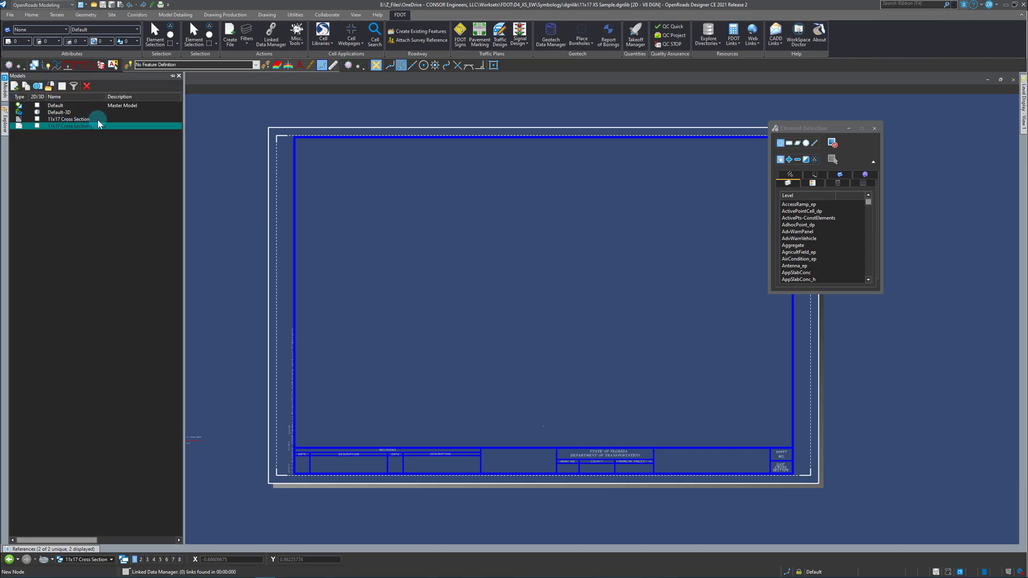
{"action": "left_click_drag", "start_coordinate": [185, 122], "coordinate": [252, 149]}
{"action": "left_click_drag", "start_coordinate": [249, 110], "coordinate": [318, 117]}
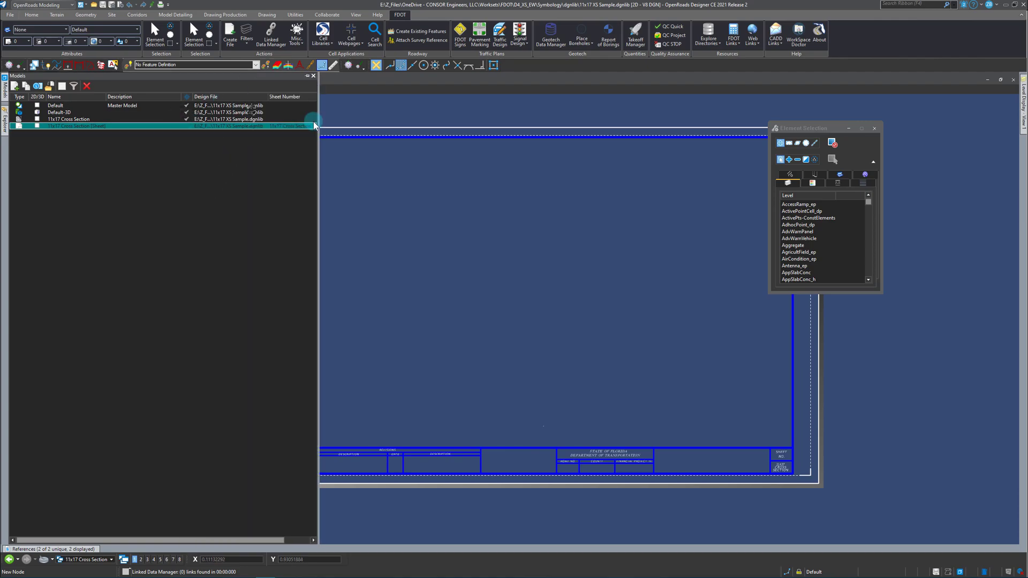
{"action": "left_click", "coordinate": [281, 127]}
{"action": "type", "text": "0"}
{"action": "key", "text": "Return"}
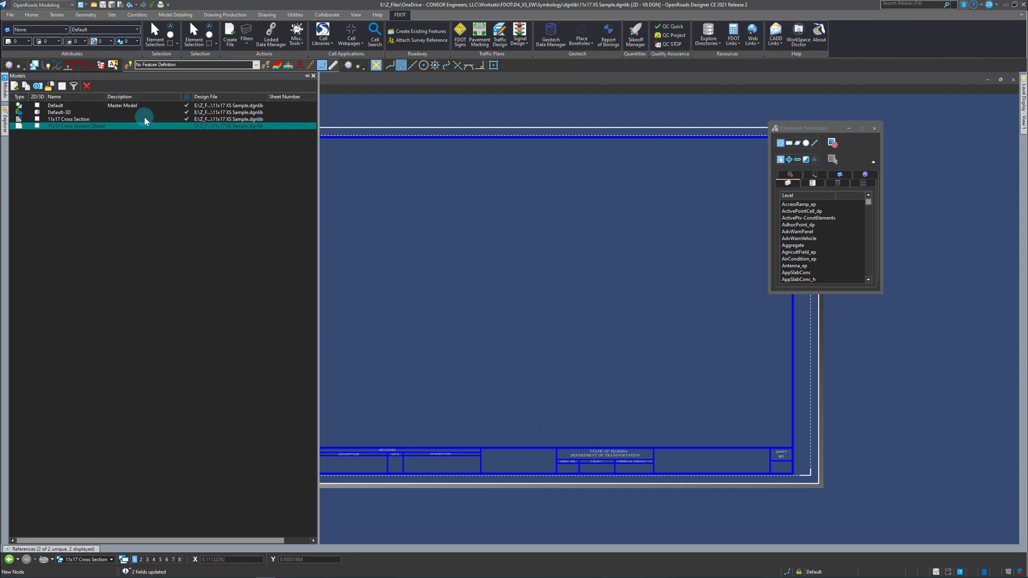
Step: Rename the 11x17 Cross Section [Sheet] model as 11x17 XS Sample [Sheet]
{"action": "left_click", "coordinate": [70, 129]}
{"action": "left_click", "coordinate": [71, 128]}
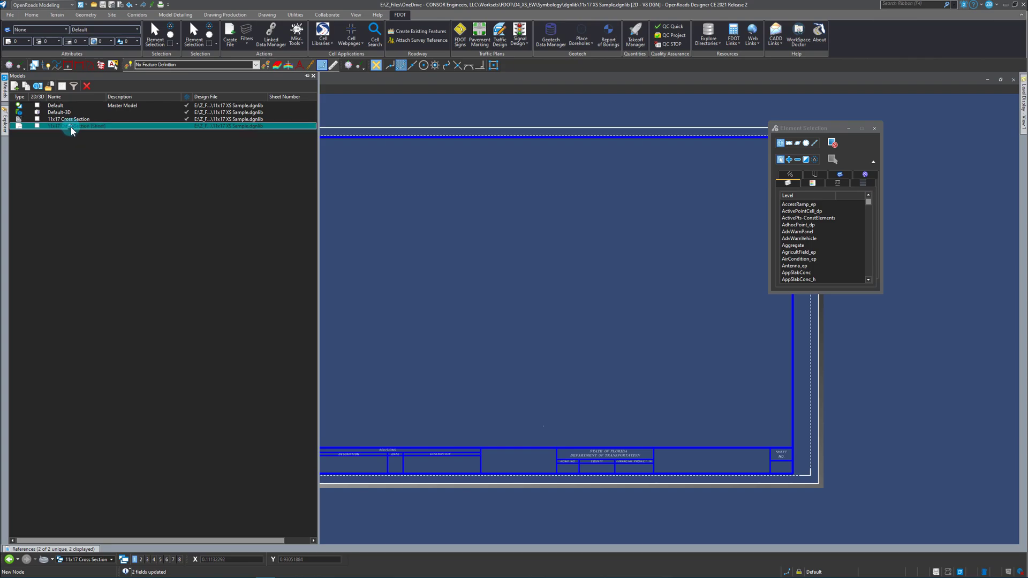
{"action": "left_click", "coordinate": [77, 126]}
{"action": "left_click", "coordinate": [85, 130]}
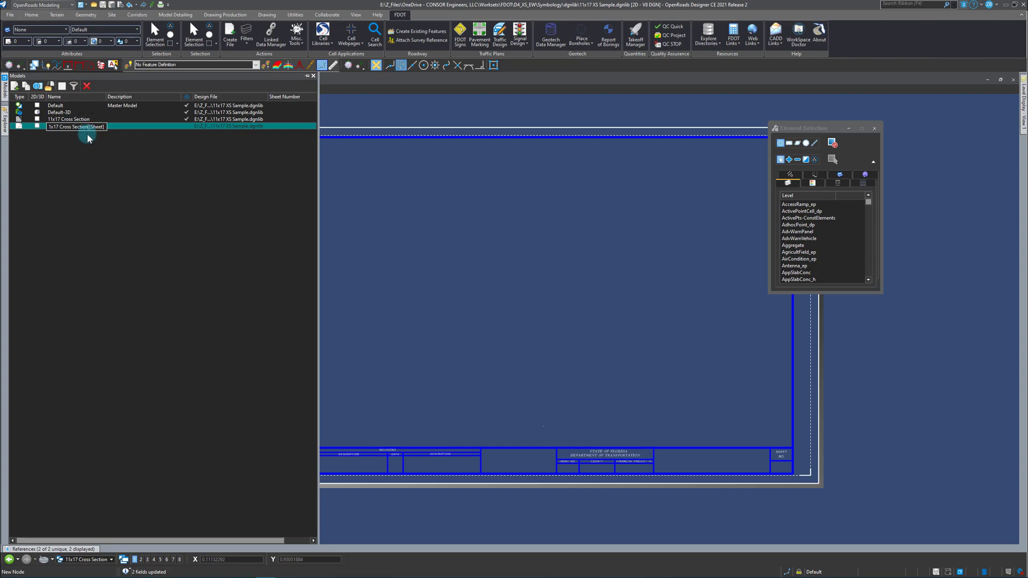
{"action": "key", "text": "BackSpace"}
{"action": "key", "text": "BackSpace"}
{"action": "key", "text": "BackSpace"}
{"action": "key", "text": "BackSpace"}
{"action": "key", "text": "BackSpace"}
{"action": "key", "text": "BackSpace"}
{"action": "key", "text": "BackSpace"}
{"action": "key", "text": "BackSpace"}
{"action": "key", "text": "BackSpace"}
{"action": "key", "text": "BackSpace"}
{"action": "key", "text": "BackSpace"}
{"action": "key", "text": "BackSpace"}
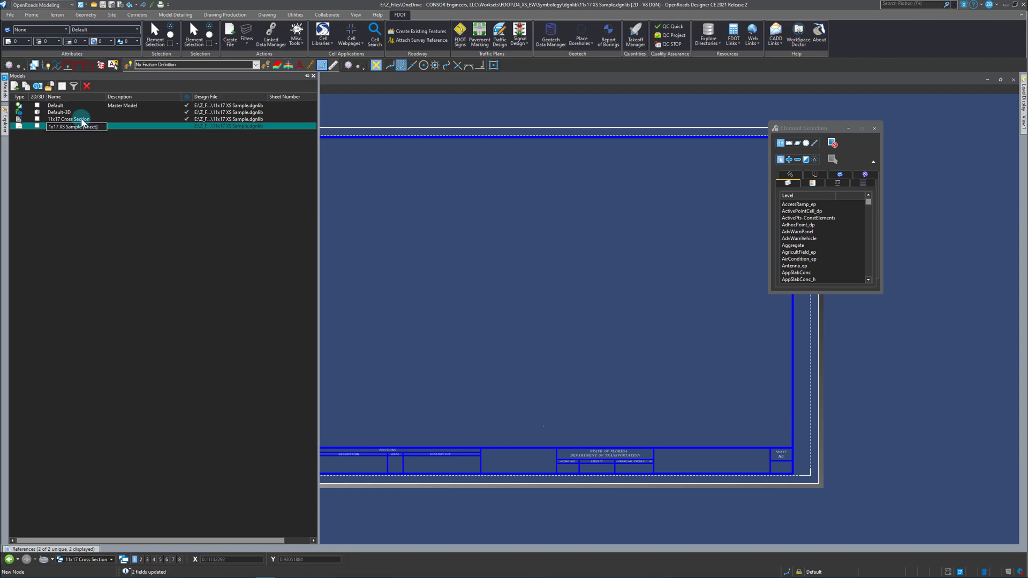
Step: Rename the 11x17 Cross Section drawing model as 11x17 XS Sample and leave the list of models
{"action": "left_click", "coordinate": [81, 120]}
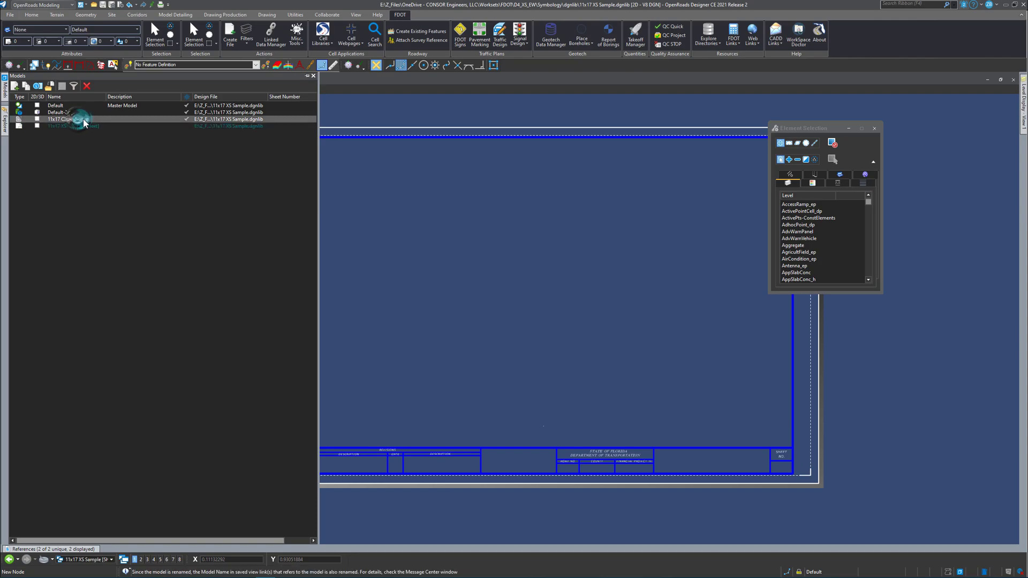
{"action": "left_click", "coordinate": [94, 122]}
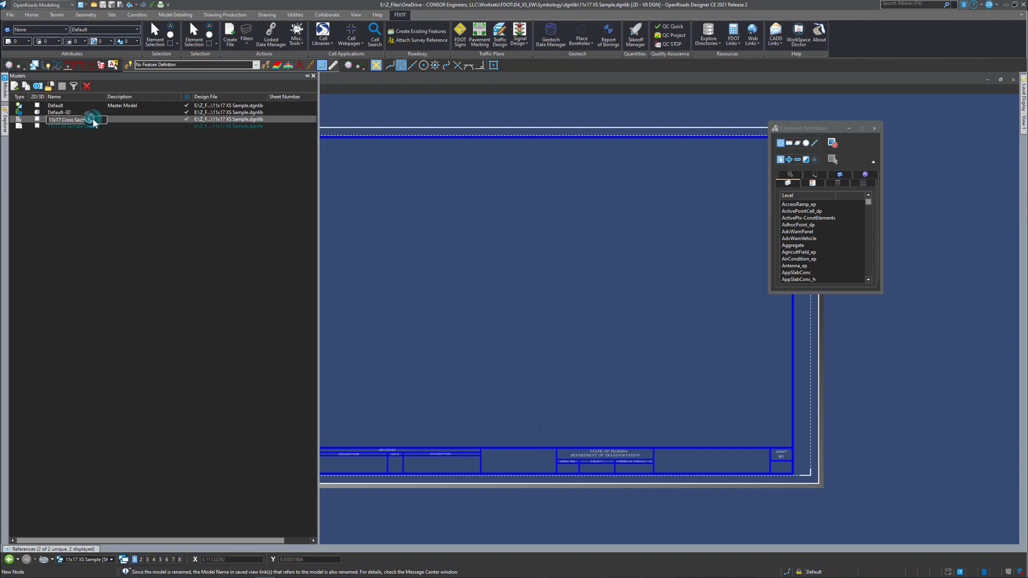
{"action": "left_click_drag", "start_coordinate": [72, 120], "coordinate": [62, 121]}
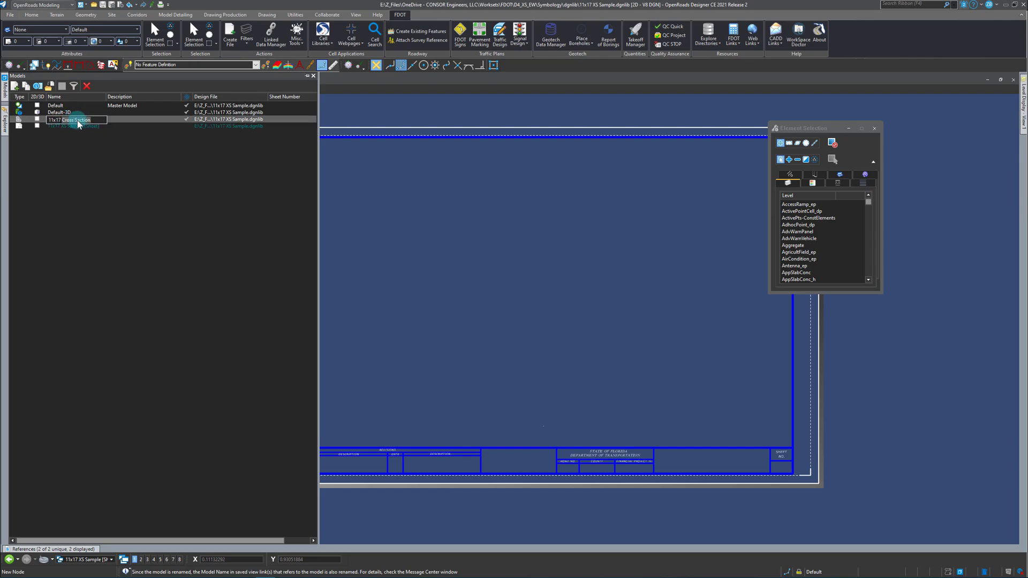
{"action": "type", "text": "XS Sample"}
{"action": "key", "text": "Return"}
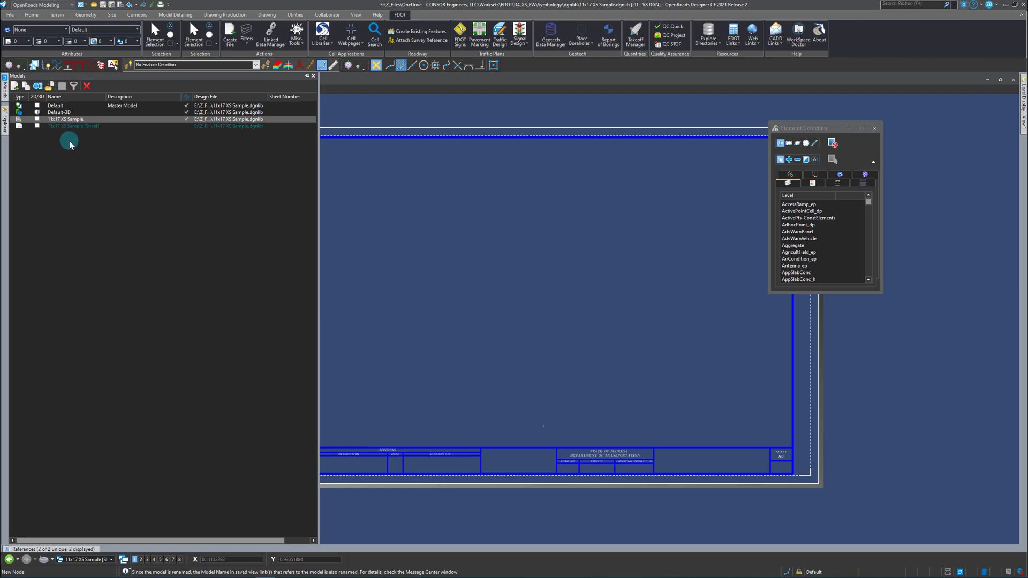
{"action": "left_click", "coordinate": [418, 222]}
Step: Switch to the Multi-Model Views view group and bring up the list of saved views
{"action": "left_click", "coordinate": [89, 559]}
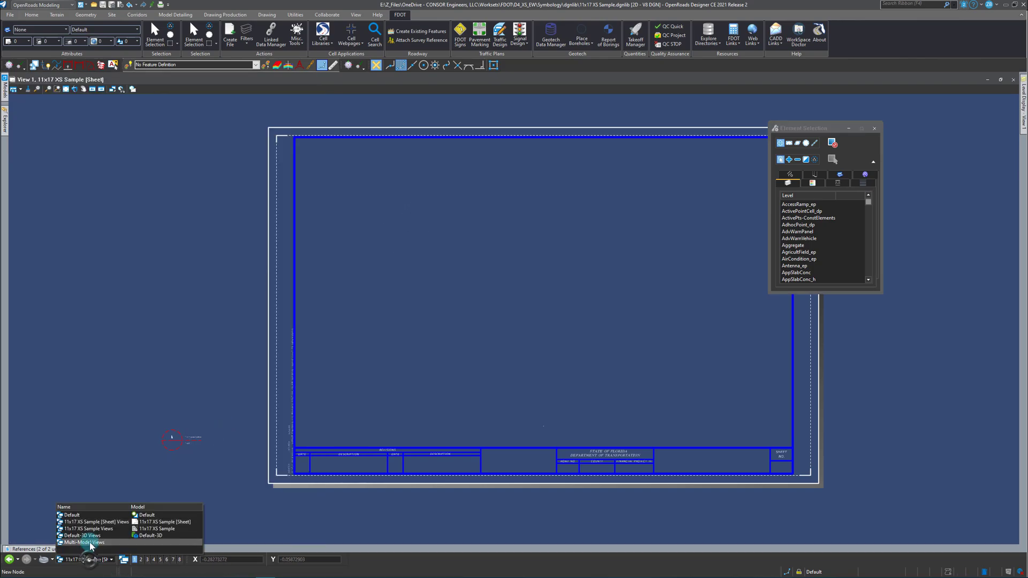
{"action": "left_click", "coordinate": [88, 542]}
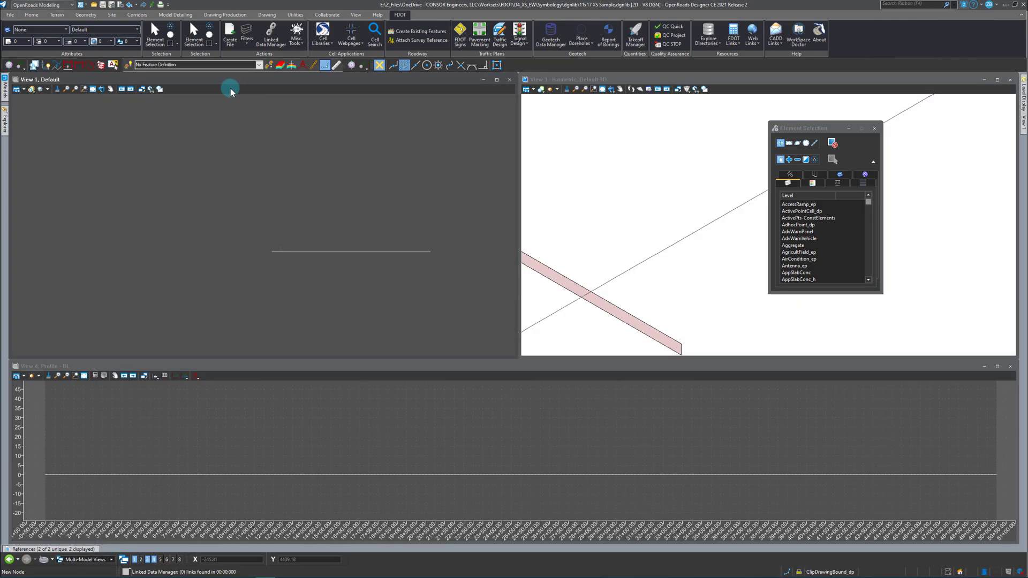
{"action": "left_click", "coordinate": [31, 15]}
{"action": "left_click", "coordinate": [163, 38]}
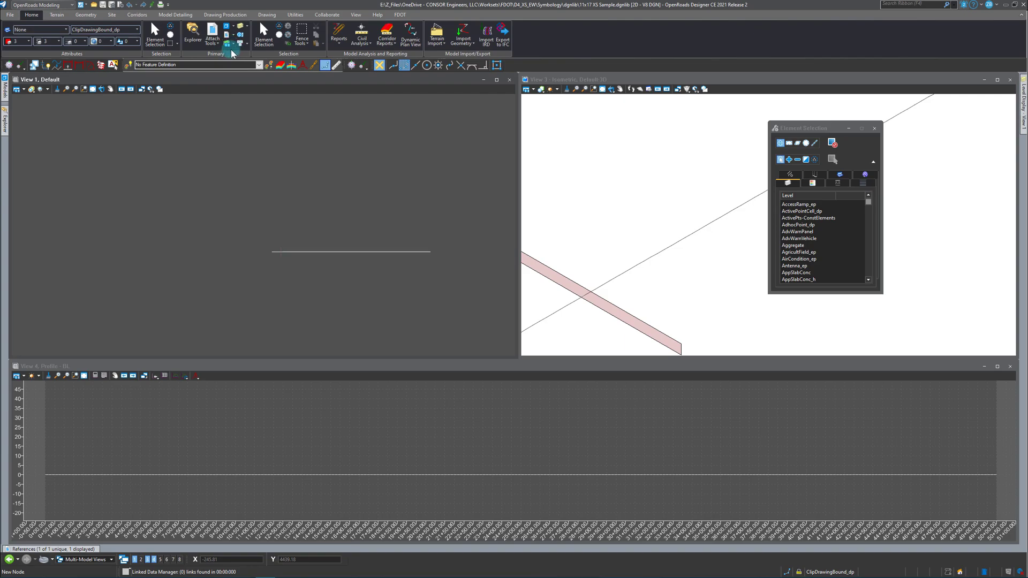
{"action": "left_click", "coordinate": [225, 17]}
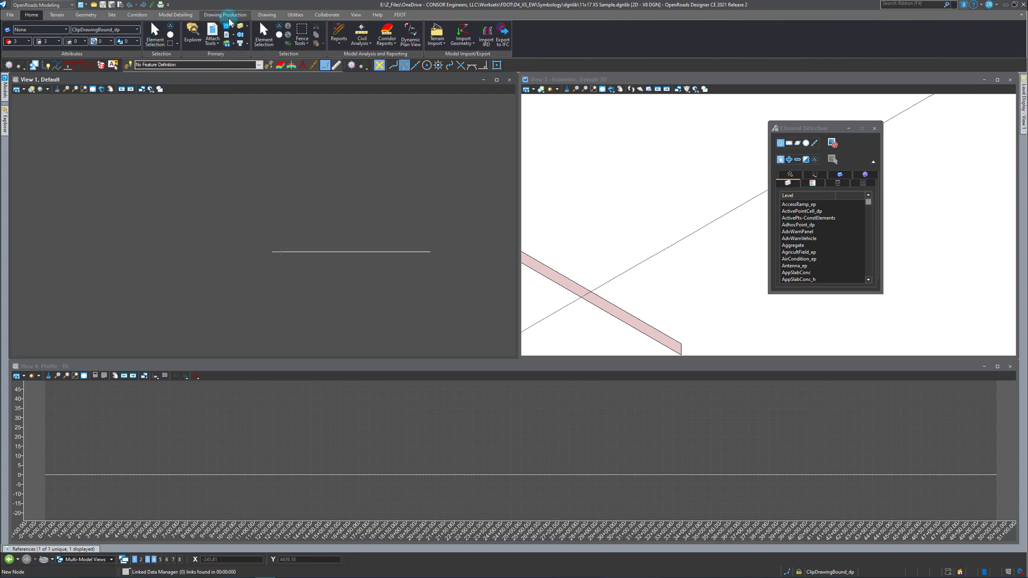
{"action": "left_click", "coordinate": [226, 19]}
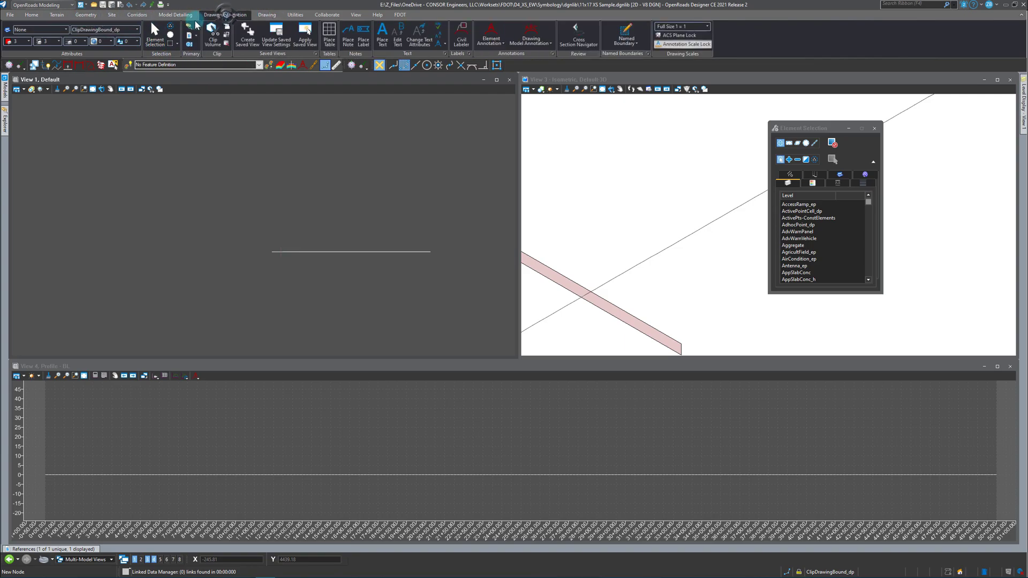
{"action": "left_click", "coordinate": [316, 54]}
{"action": "left_click_drag", "start_coordinate": [489, 140], "coordinate": [488, 140]}
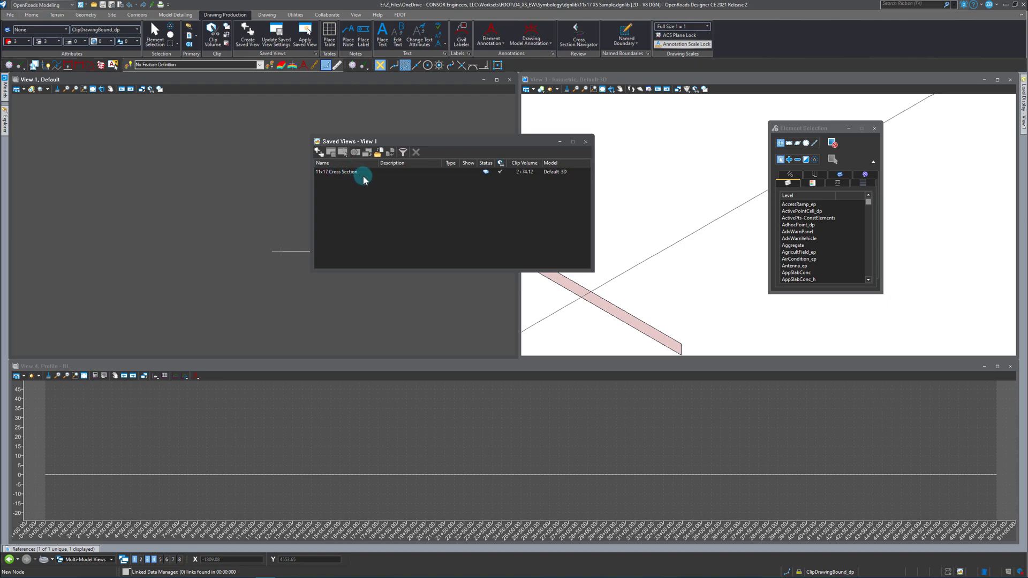
Step: Rename the 11x17 Cross Section saved view as 11x17 XS Sample and leave the list of saved views
{"action": "left_click", "coordinate": [347, 172]}
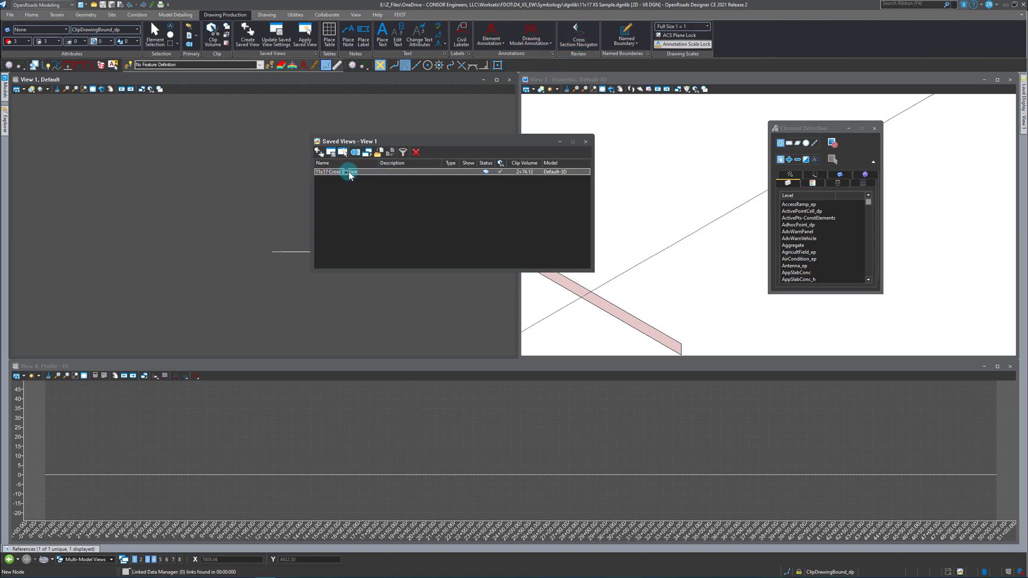
{"action": "left_click", "coordinate": [359, 173]}
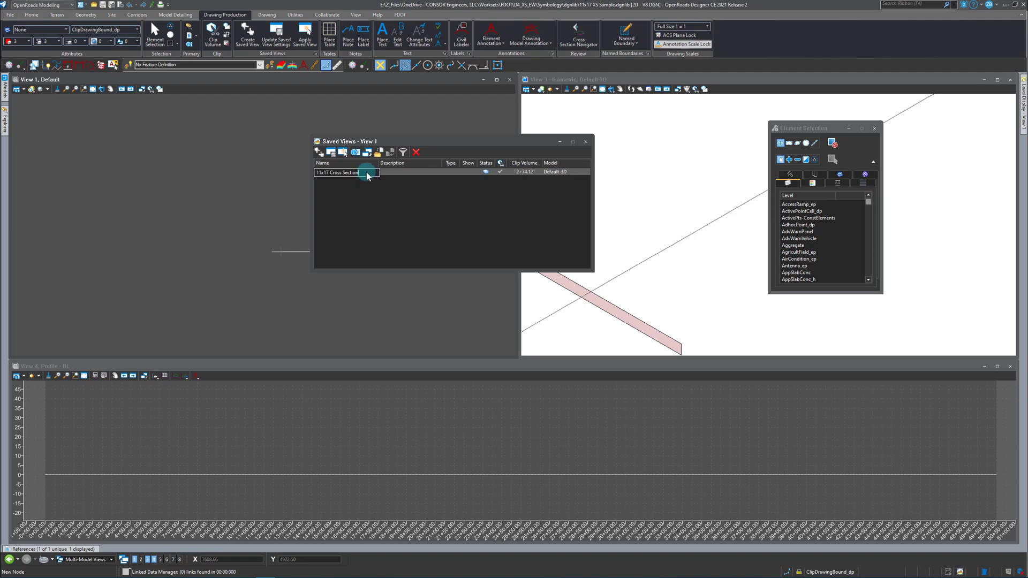
{"action": "left_click", "coordinate": [337, 174]}
{"action": "left_click_drag", "start_coordinate": [331, 173], "coordinate": [330, 172]}
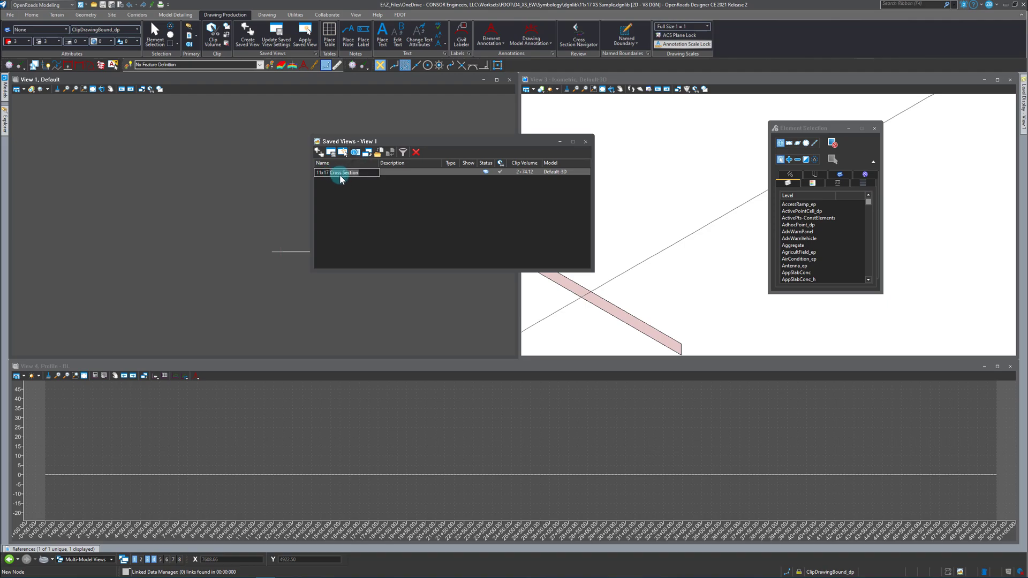
{"action": "type", "text": "amp"}
{"action": "key", "text": "Return"}
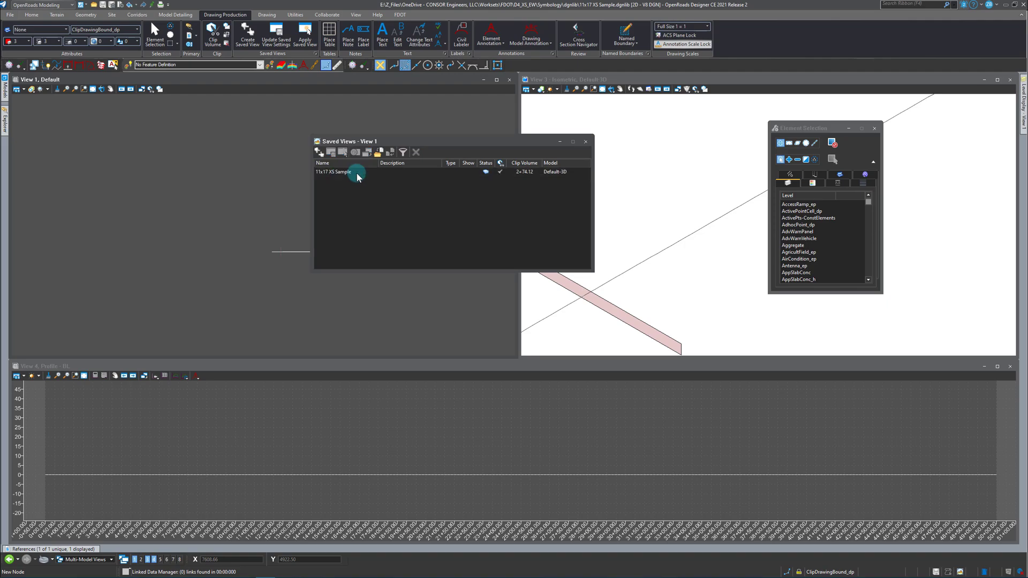
{"action": "left_click", "coordinate": [587, 142]}
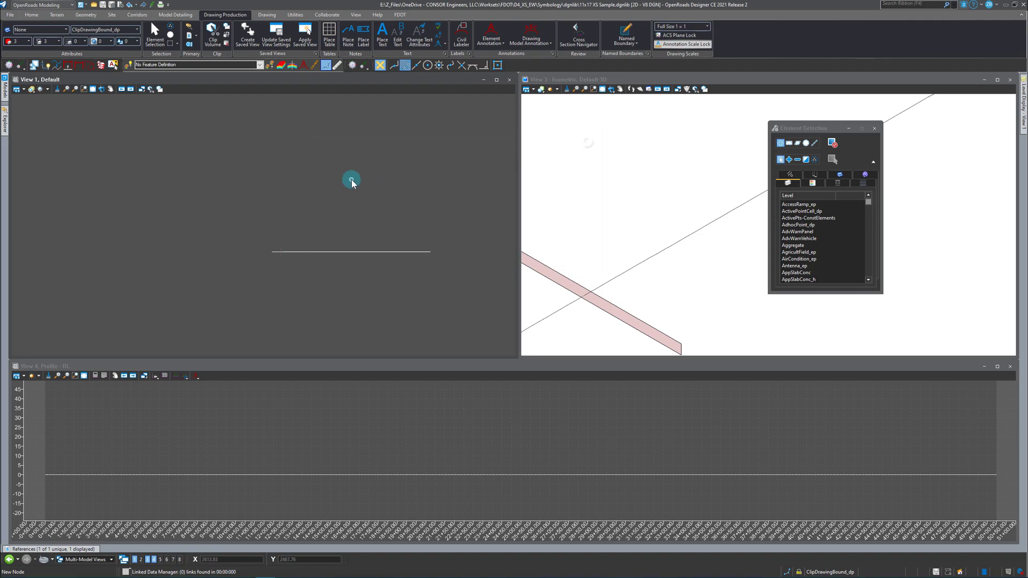
Step: Switch to the 11x17 XS Sample drawing model and open the attachment properties of its Default-3D reference
{"action": "left_click", "coordinate": [111, 560]}
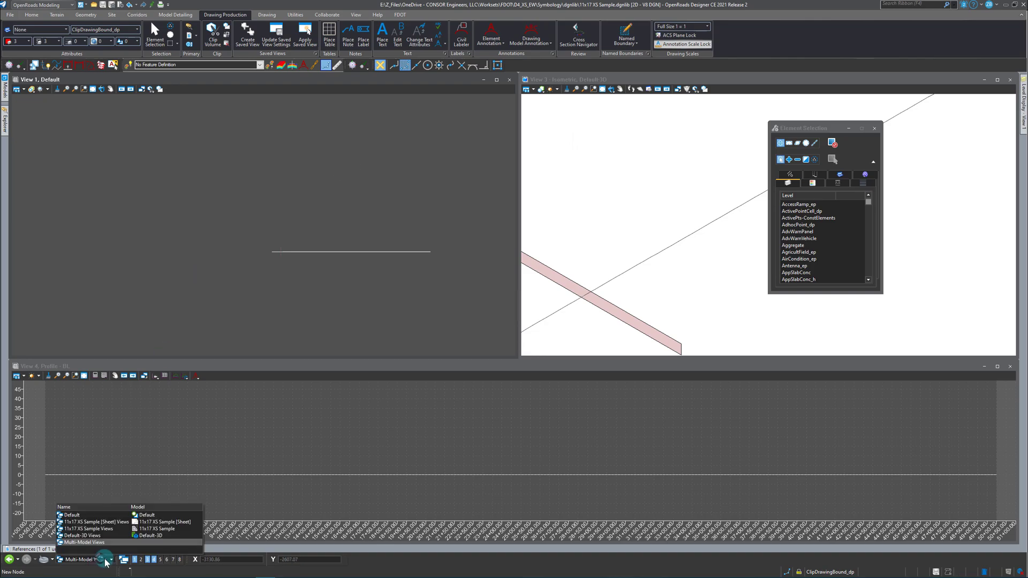
{"action": "left_click", "coordinate": [107, 530]}
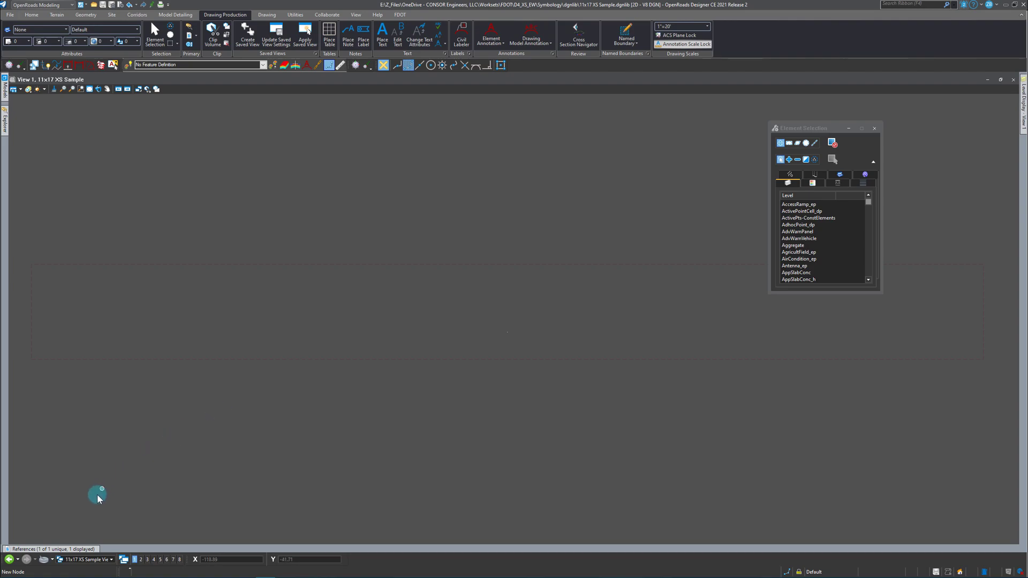
{"action": "left_click", "coordinate": [75, 550]}
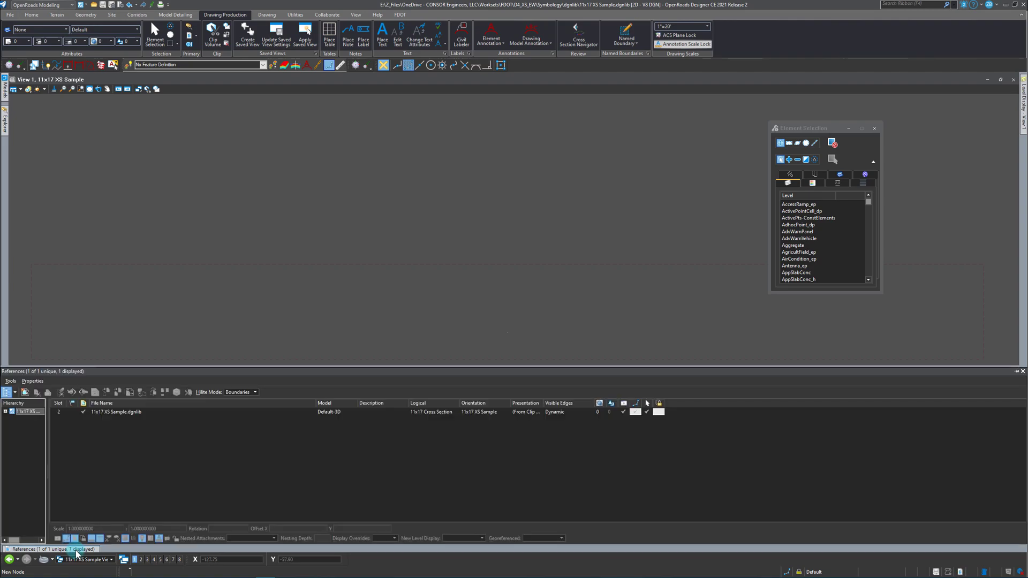
{"action": "left_click", "coordinate": [1016, 371]}
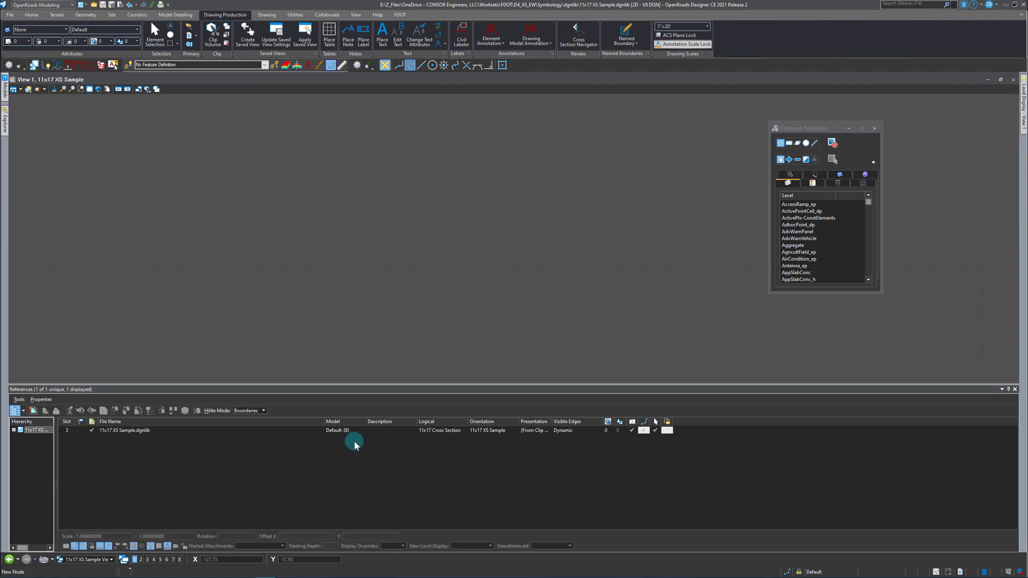
{"action": "left_click", "coordinate": [155, 430]}
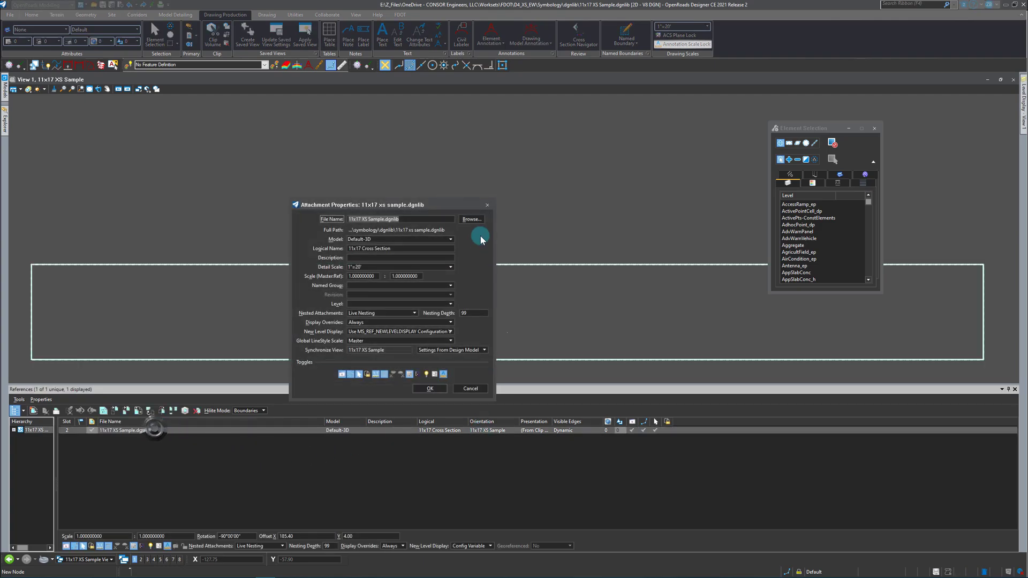
{"action": "left_click_drag", "start_coordinate": [431, 205], "coordinate": [505, 141]}
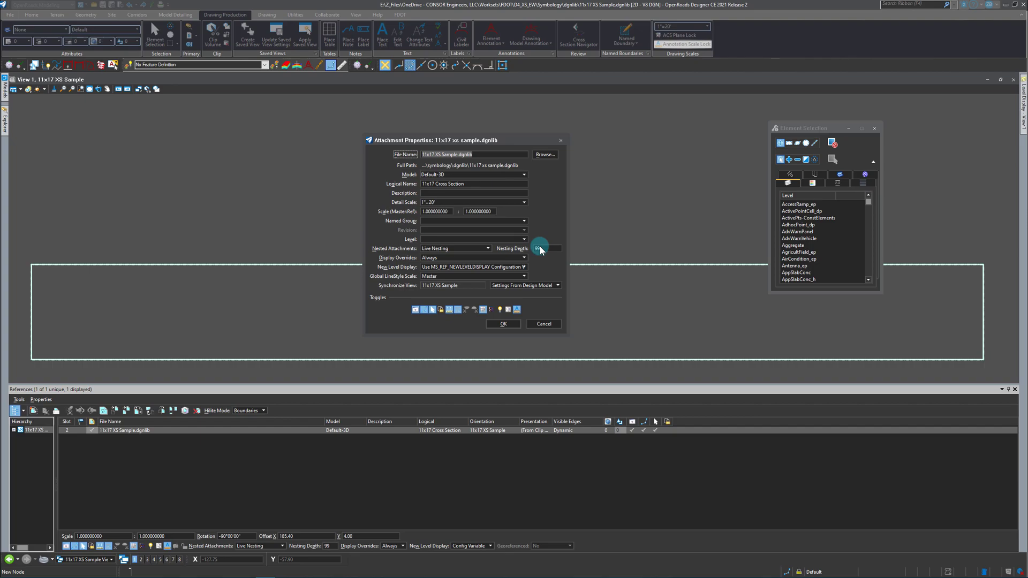
Step: Set the Default-3D reference's nesting depth to 2 and display overrides to Never, keeping view synchronization at Settings From Design Model
{"action": "left_click", "coordinate": [548, 249]}
{"action": "left_click", "coordinate": [543, 248]}
{"action": "type", "text": "2"}
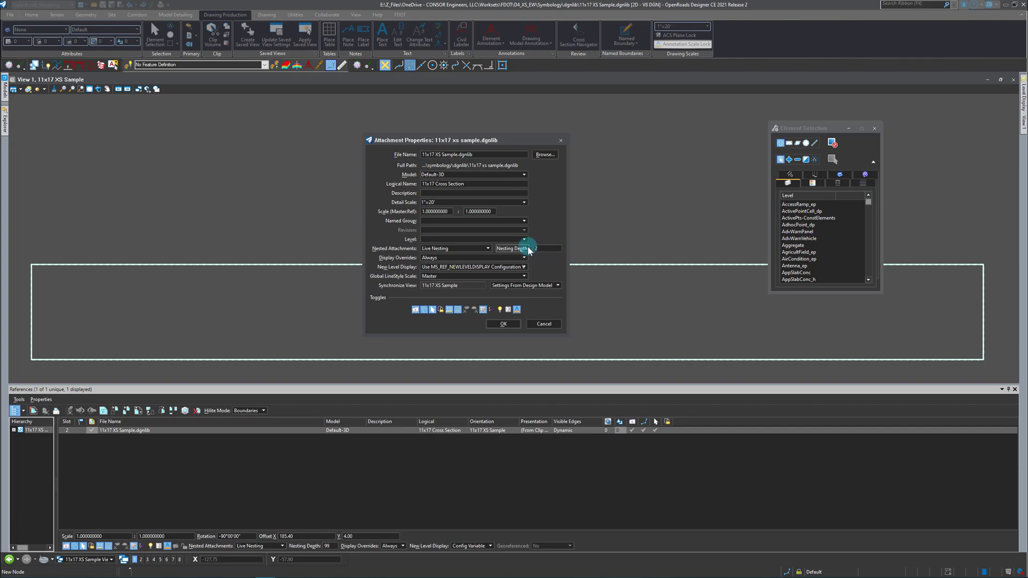
{"action": "left_click", "coordinate": [550, 251]}
{"action": "left_click", "coordinate": [523, 258]}
{"action": "left_click", "coordinate": [479, 264]}
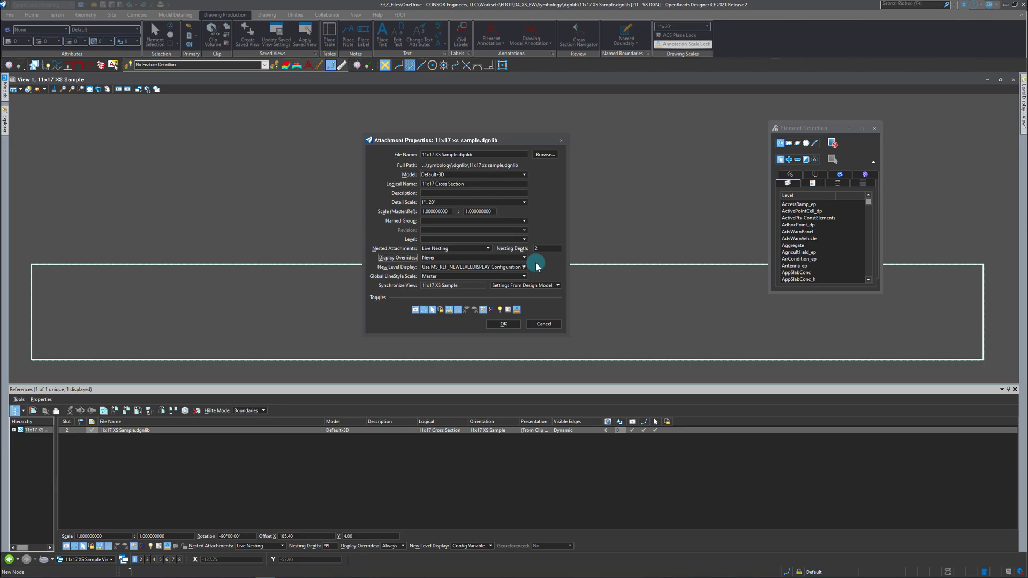
{"action": "left_click", "coordinate": [558, 285]}
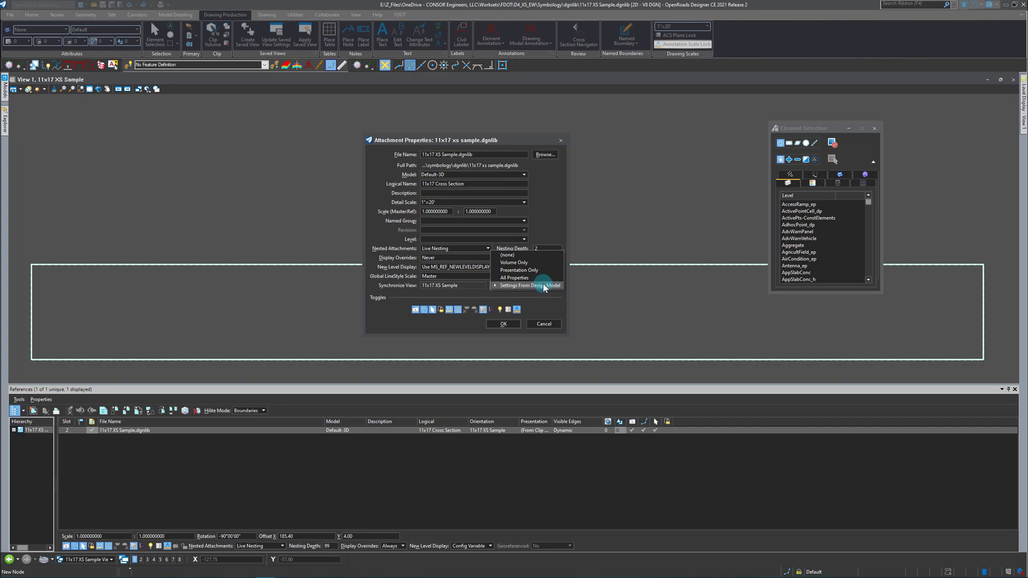
{"action": "left_click", "coordinate": [544, 286]}
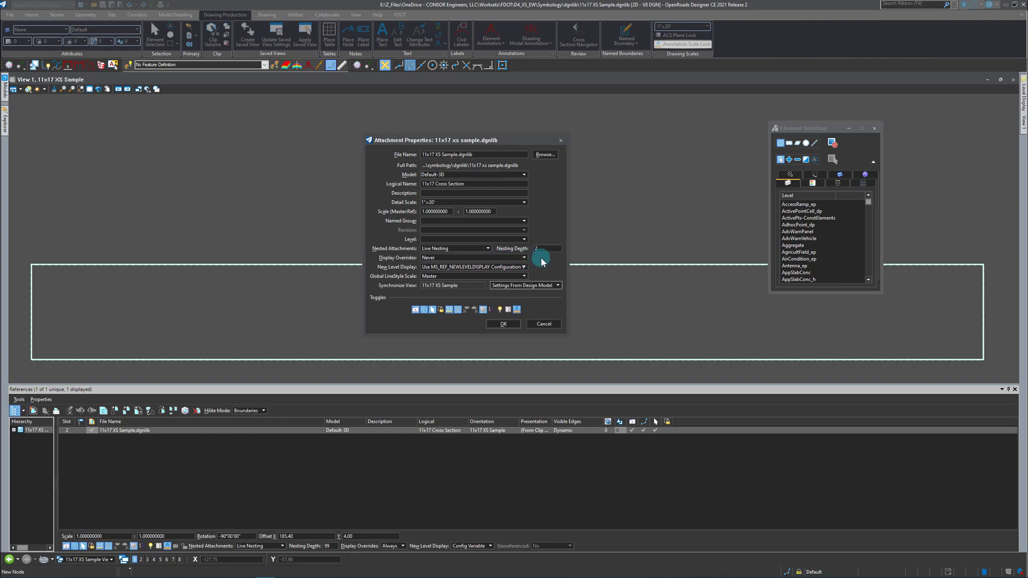
{"action": "left_click", "coordinate": [504, 323]}
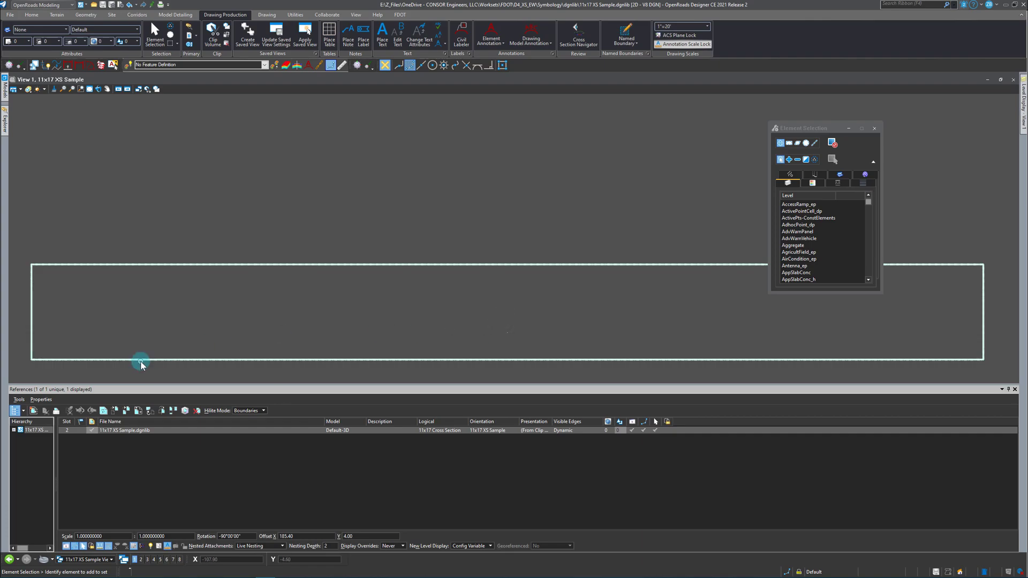
Step: Switch to the 11x17 XS Sample [Sheet] model and set the nesting depth of its 11x17 XS Sample reference to 3
{"action": "left_click", "coordinate": [107, 559]}
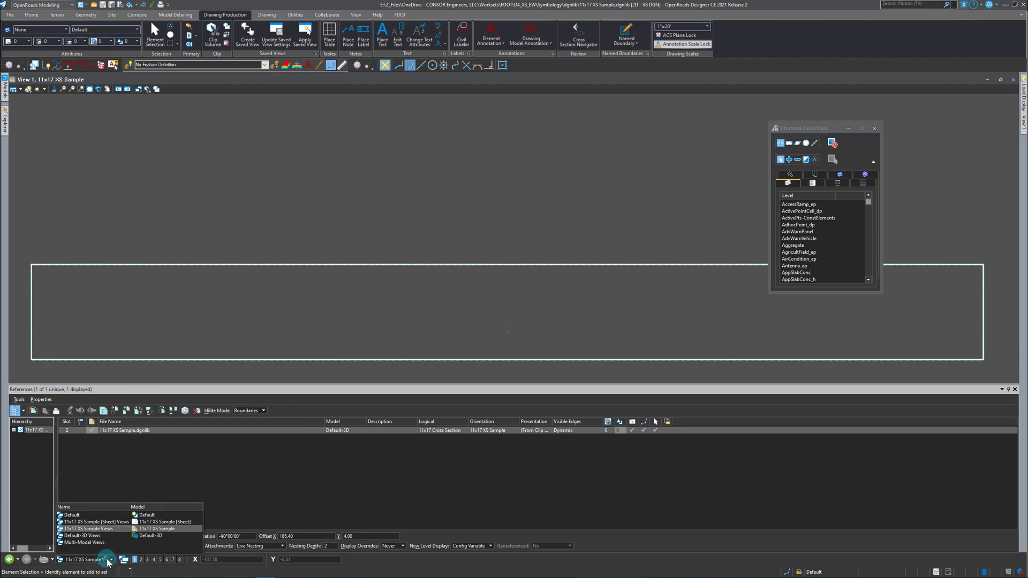
{"action": "left_click", "coordinate": [100, 522]}
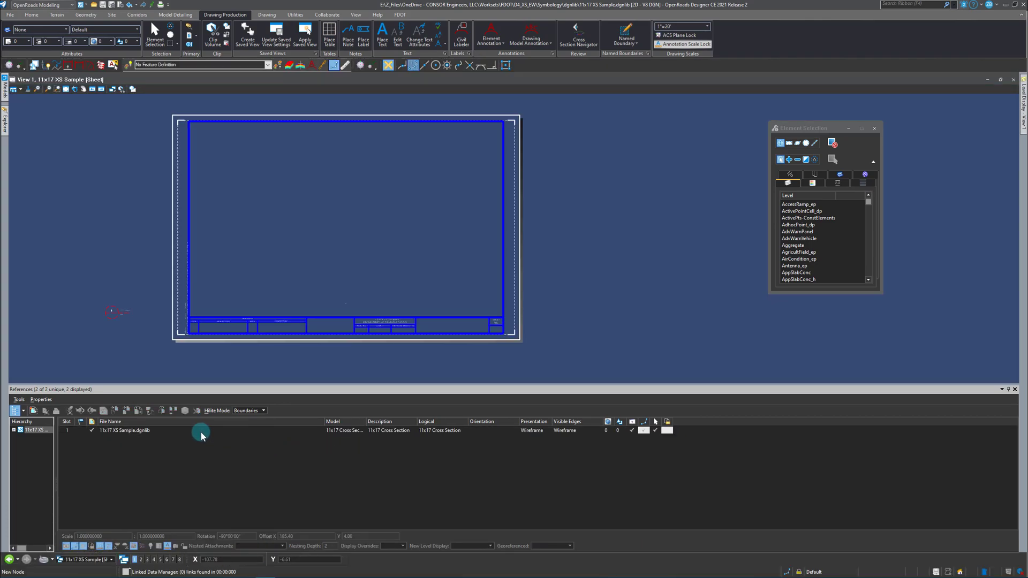
{"action": "double_click", "coordinate": [148, 430]}
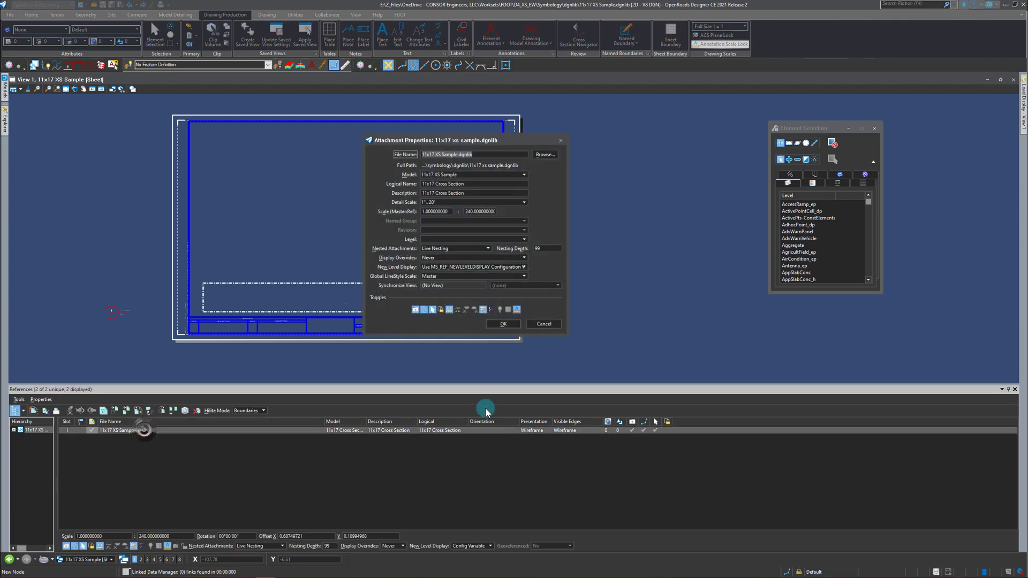
{"action": "left_click", "coordinate": [545, 249]}
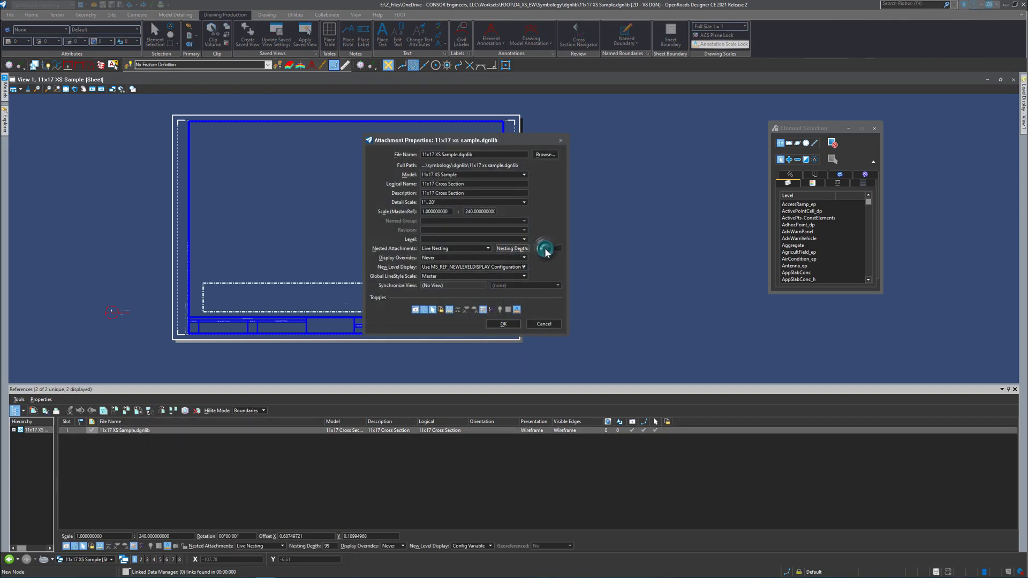
{"action": "type", "text": "3"}
{"action": "left_click_drag", "start_coordinate": [423, 142], "coordinate": [541, 146]}
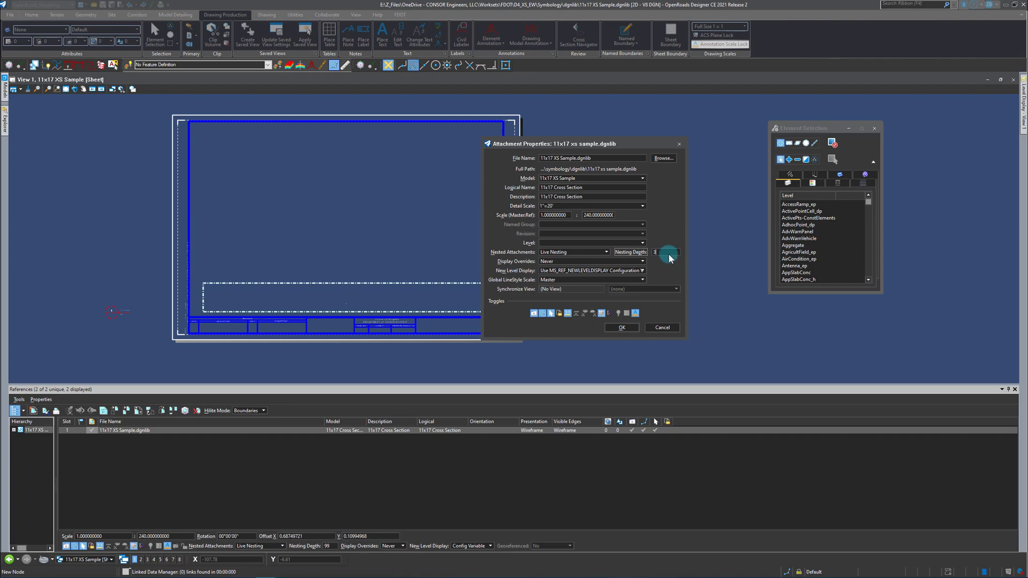
{"action": "left_click", "coordinate": [622, 328]}
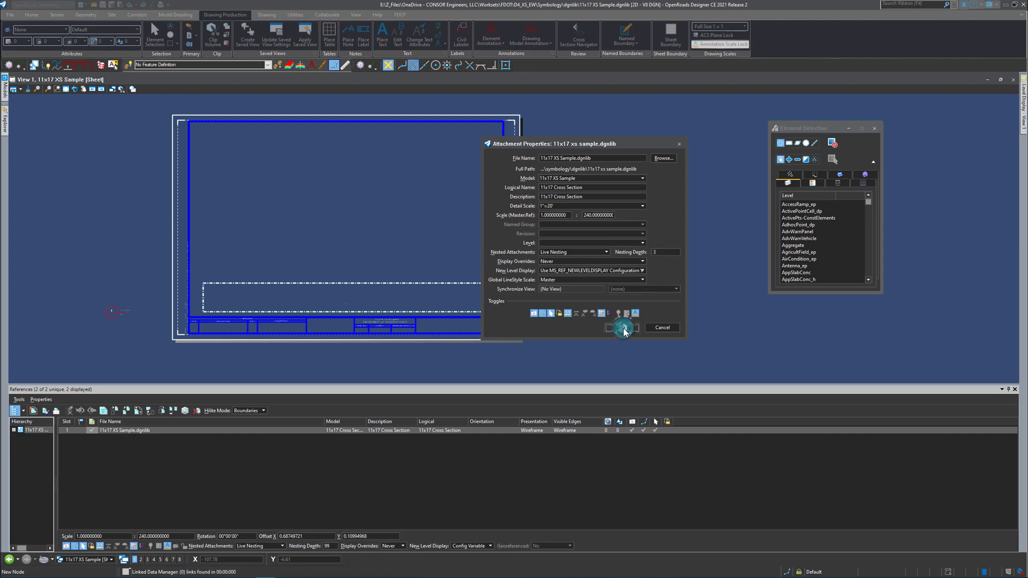
{"action": "left_click", "coordinate": [622, 329]}
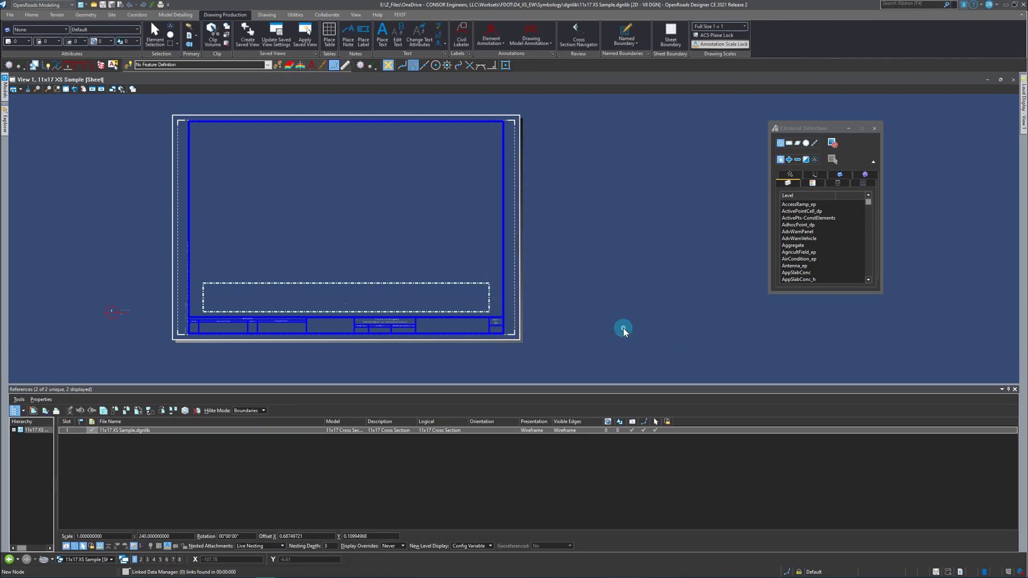
Step: Collapse the References list to leave more room for viewing the sheet model
{"action": "left_click", "coordinate": [247, 204]}
{"action": "left_click", "coordinate": [260, 324]}
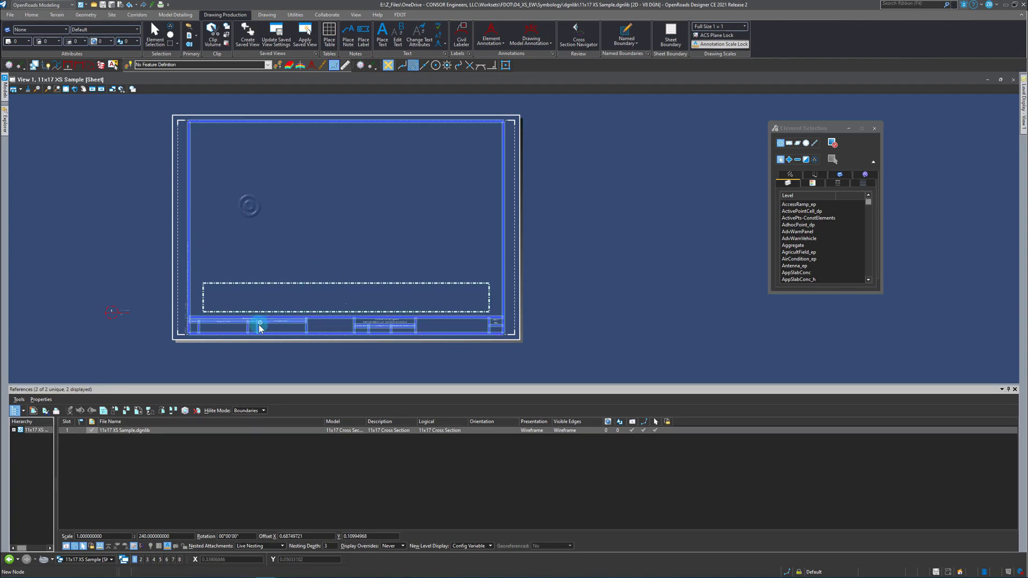
{"action": "left_click", "coordinate": [1009, 390]}
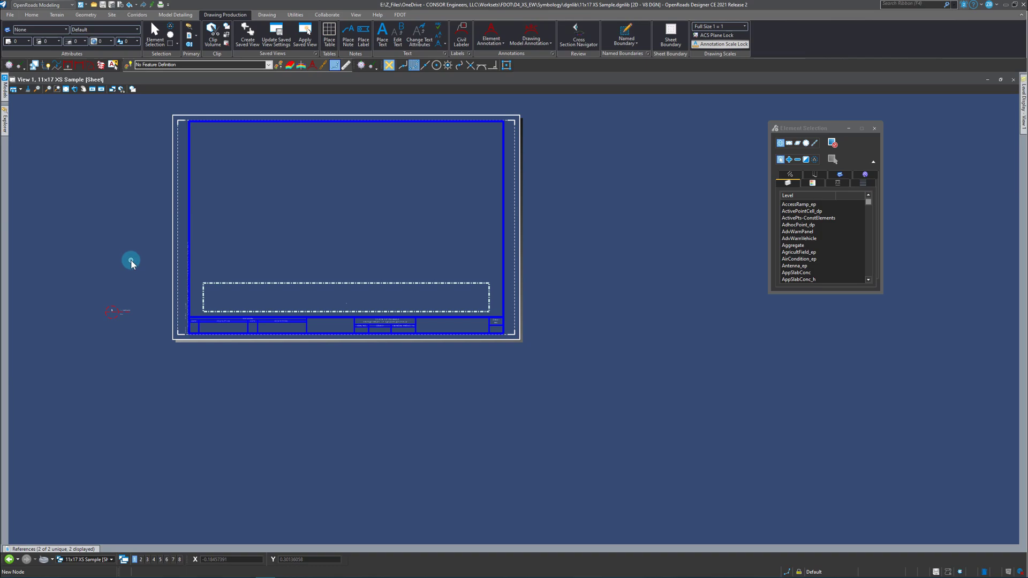
Step: Examine the 11x17 sheet border cell and its title block, selecting the border to identify it and clearing the selection
{"action": "scroll", "coordinate": [130, 246], "scroll_direction": "up", "scroll_amount": 2}
{"action": "scroll", "coordinate": [274, 408], "scroll_direction": "down", "scroll_amount": 2}
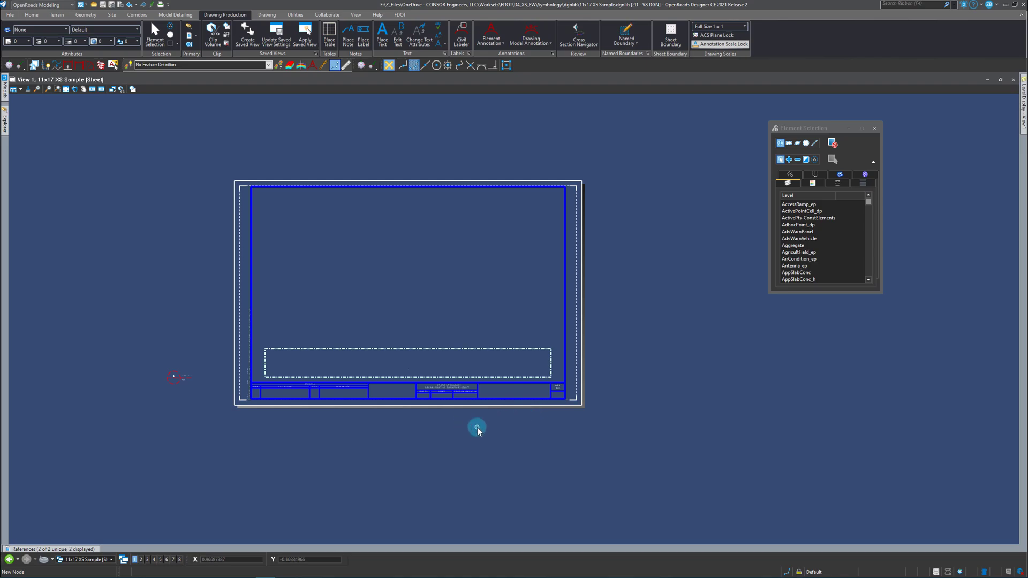
{"action": "scroll", "coordinate": [398, 392], "scroll_direction": "up", "scroll_amount": 5}
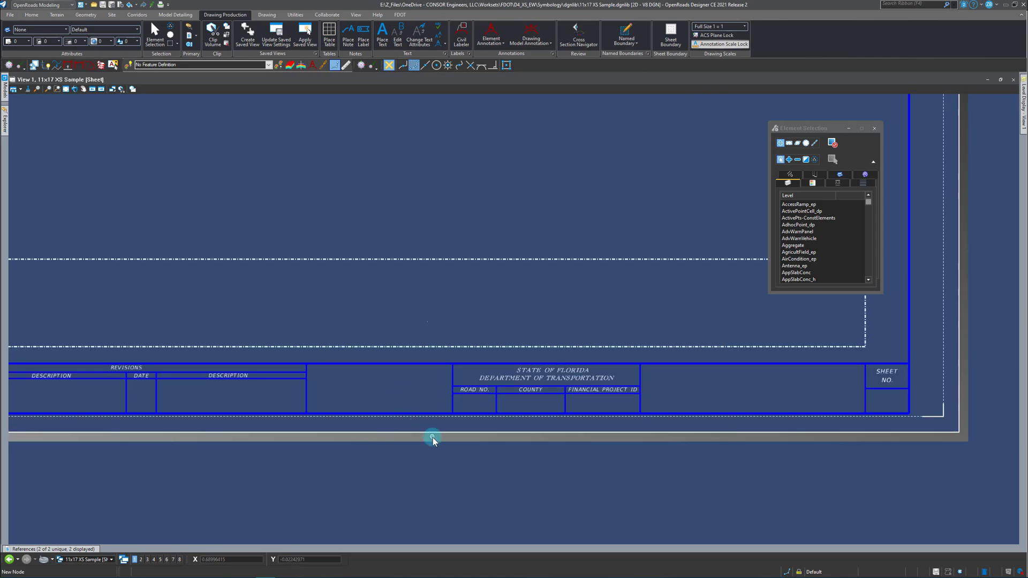
{"action": "scroll", "coordinate": [432, 435], "scroll_direction": "down", "scroll_amount": 3}
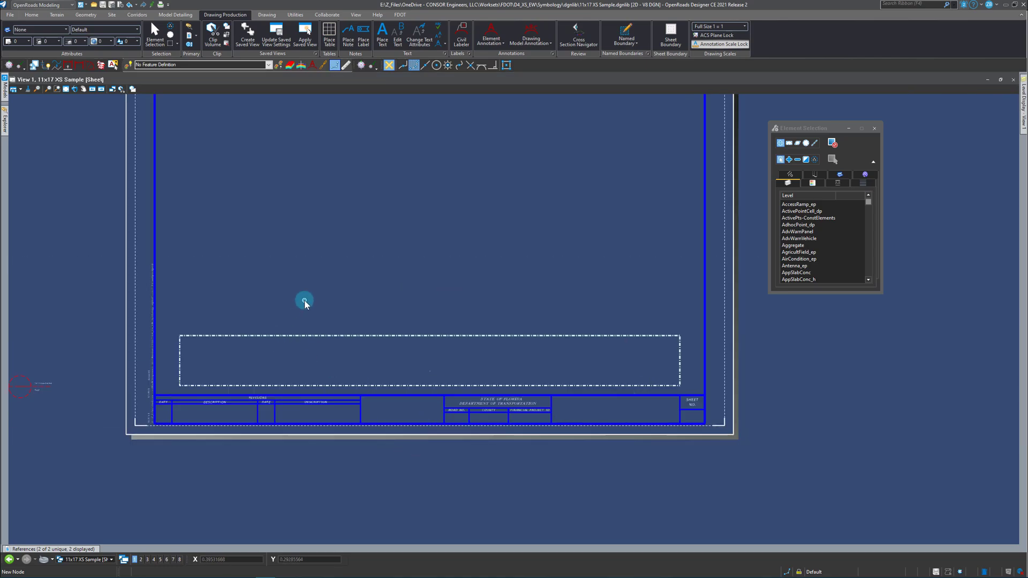
{"action": "left_click", "coordinate": [154, 299]}
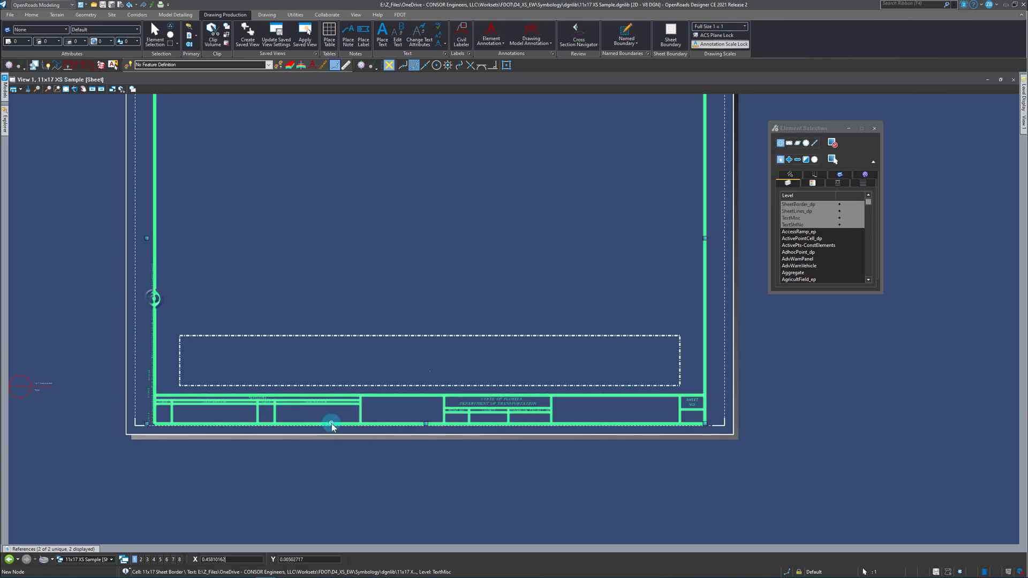
{"action": "left_click", "coordinate": [396, 500]}
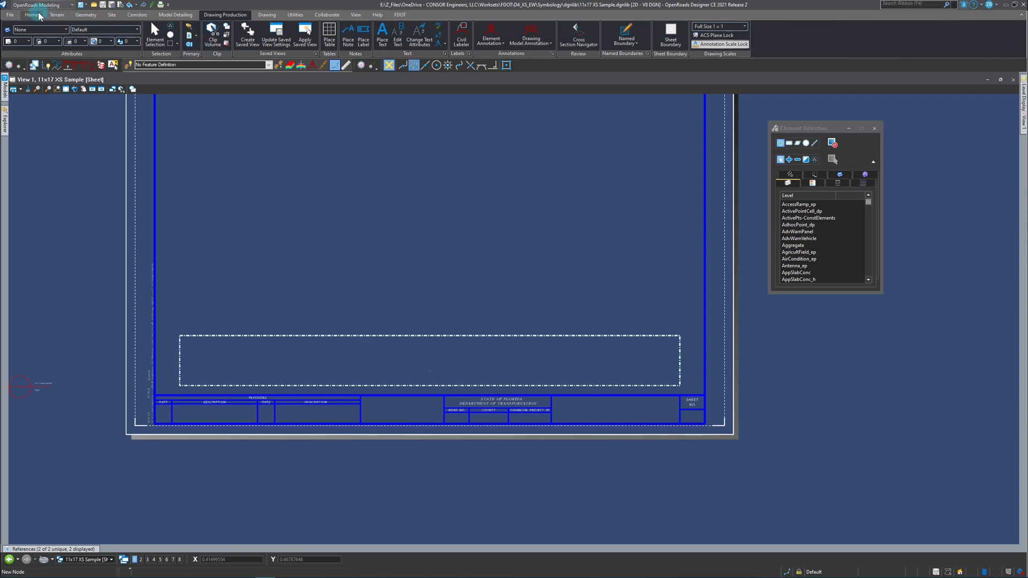
Step: Open the cell library and attach Sample.cel from the D4_XS_EW workset, moving the library window clear of the title block
{"action": "left_click", "coordinate": [252, 64]}
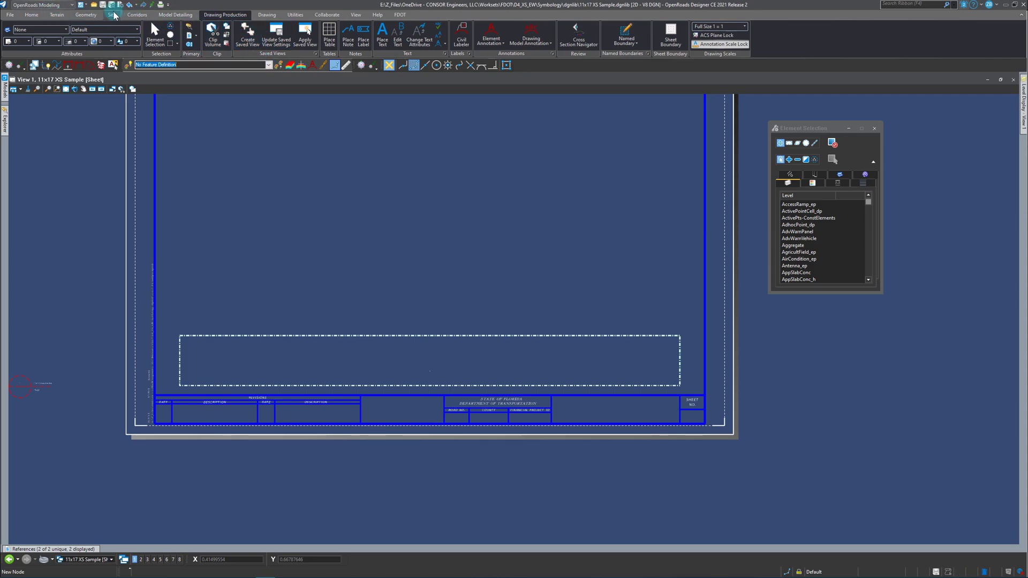
{"action": "left_click", "coordinate": [31, 14]}
{"action": "left_click", "coordinate": [243, 43]}
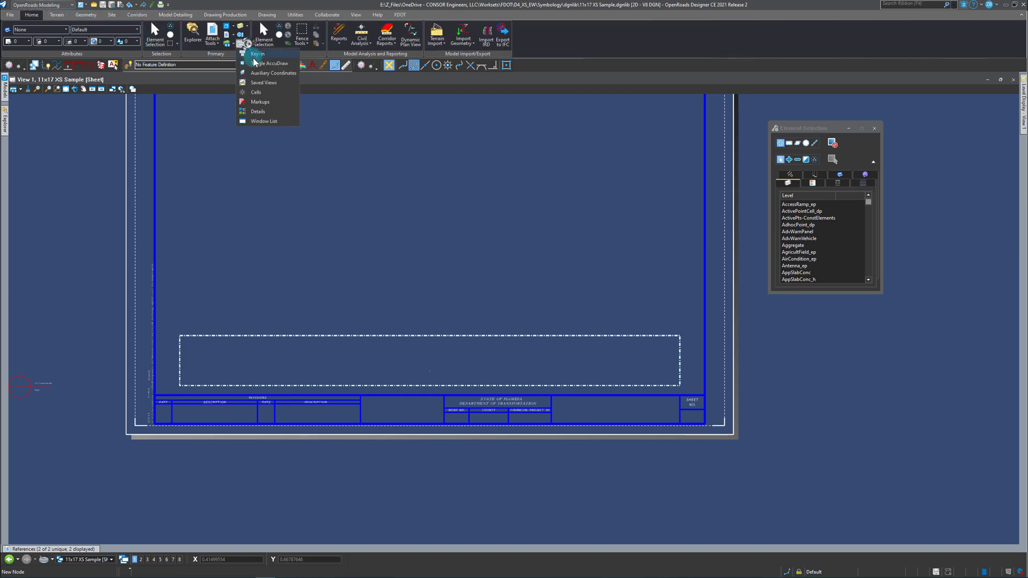
{"action": "left_click", "coordinate": [259, 92]}
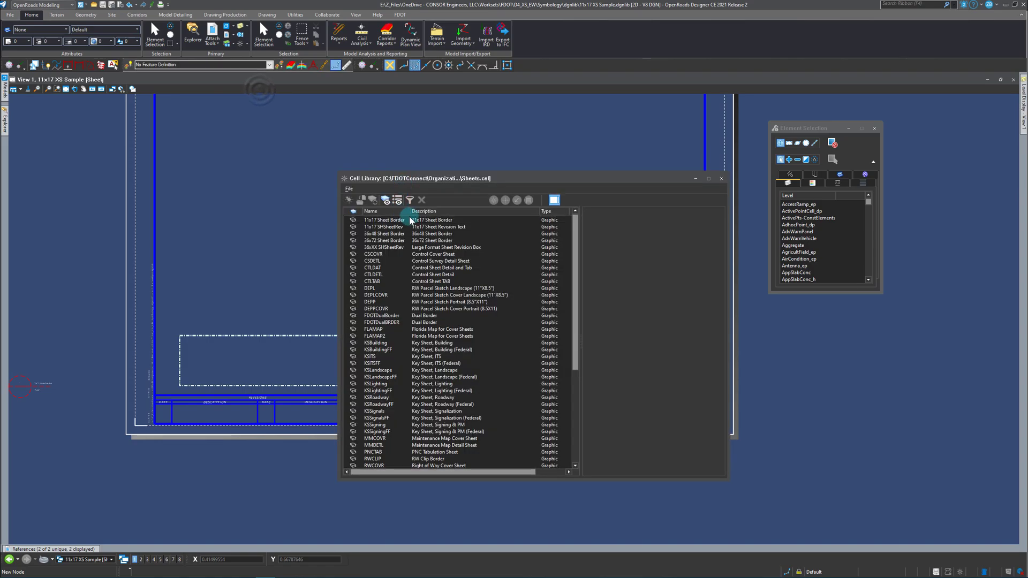
{"action": "left_click", "coordinate": [349, 189]}
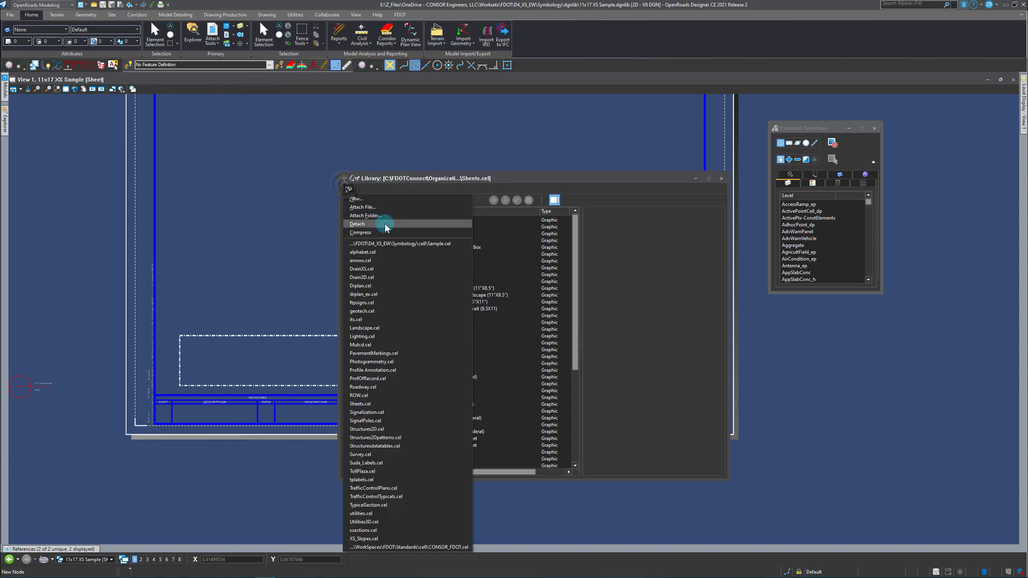
{"action": "left_click", "coordinate": [415, 245]}
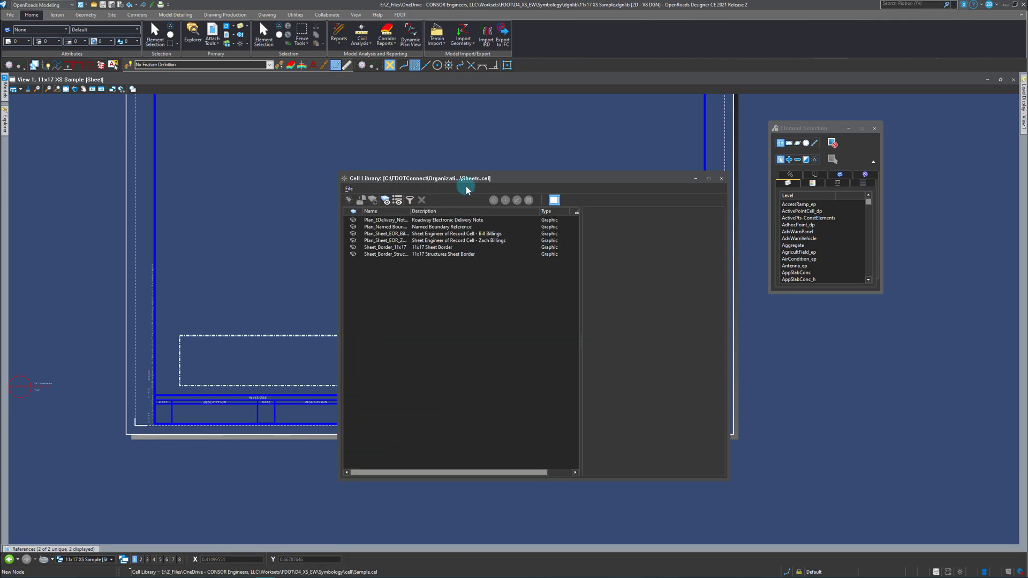
{"action": "left_click_drag", "start_coordinate": [461, 179], "coordinate": [707, 128]}
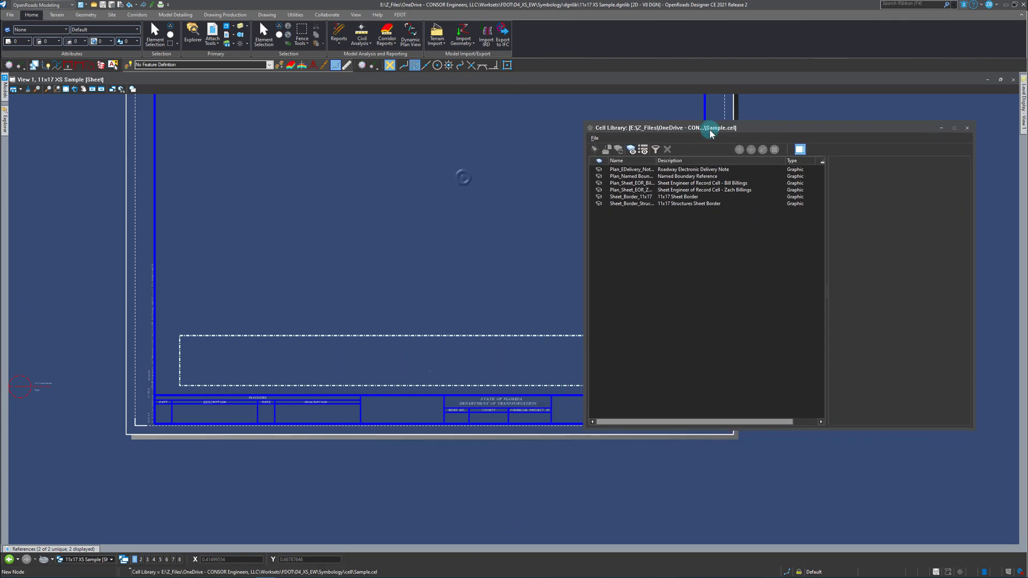
Step: Place the second listed Sheet Engineer of Record cell at the upper-left corner of the empty title block box beside the revisions
{"action": "left_click", "coordinate": [704, 191]}
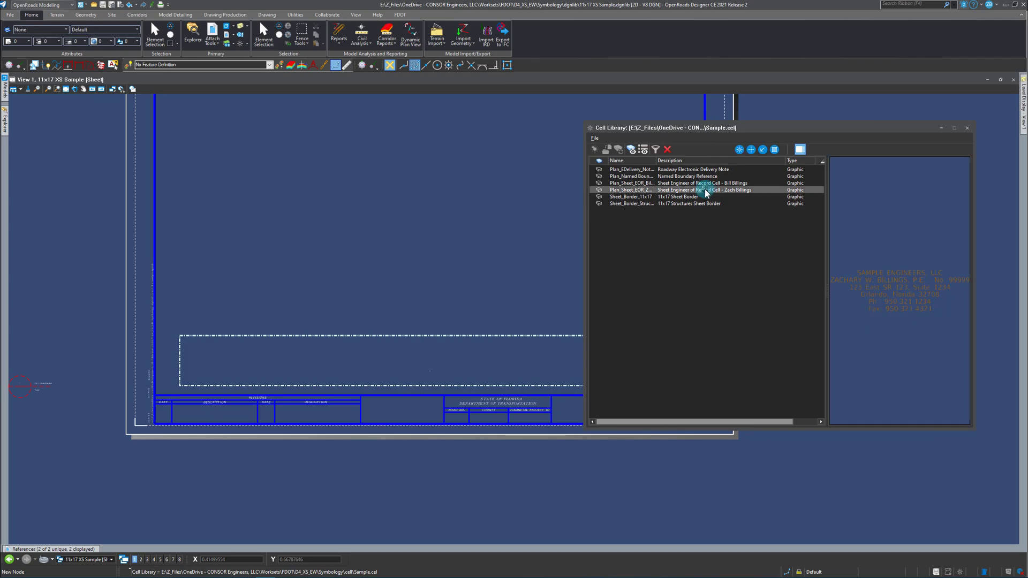
{"action": "double_click", "coordinate": [705, 191]}
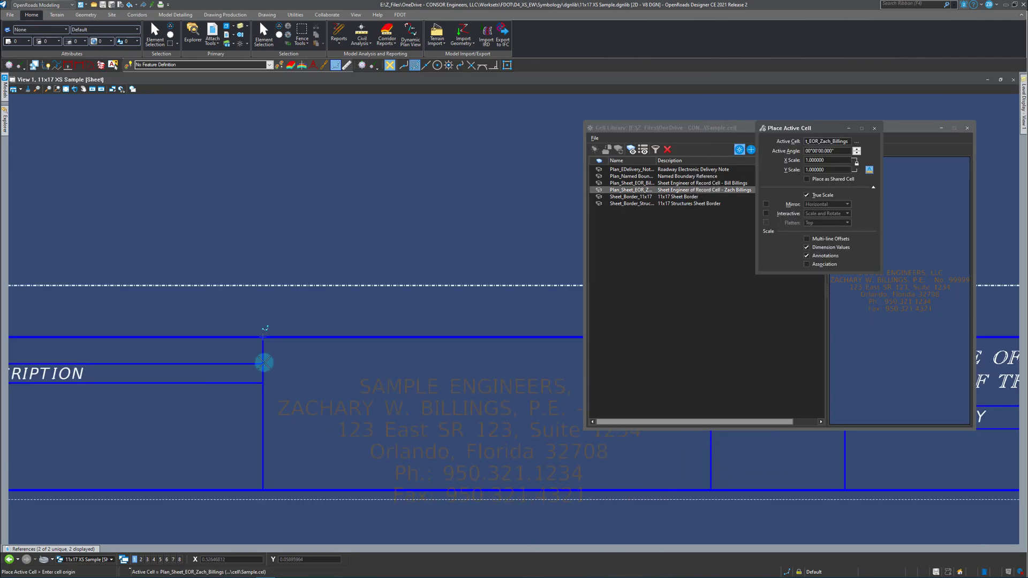
{"action": "scroll", "coordinate": [262, 353], "scroll_direction": "down", "scroll_amount": 2}
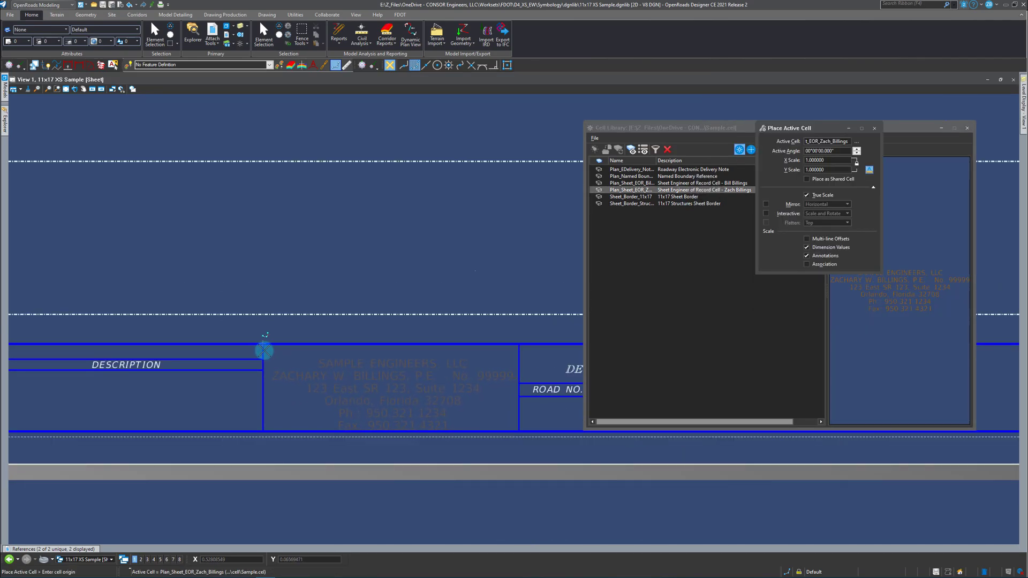
{"action": "left_click", "coordinate": [263, 345]}
{"action": "key", "text": "Escape"}
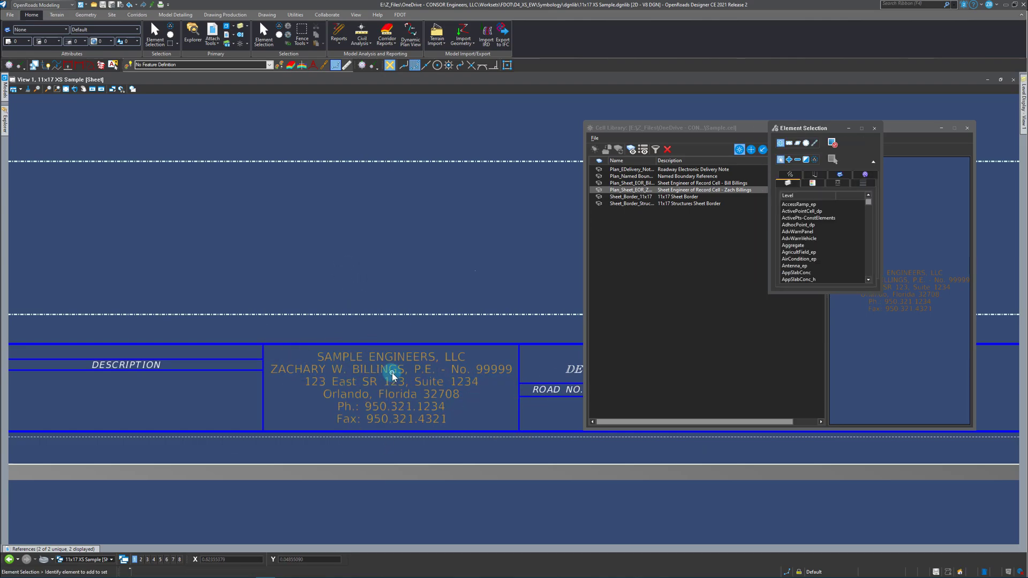
{"action": "scroll", "coordinate": [304, 364], "scroll_direction": "down", "scroll_amount": 5}
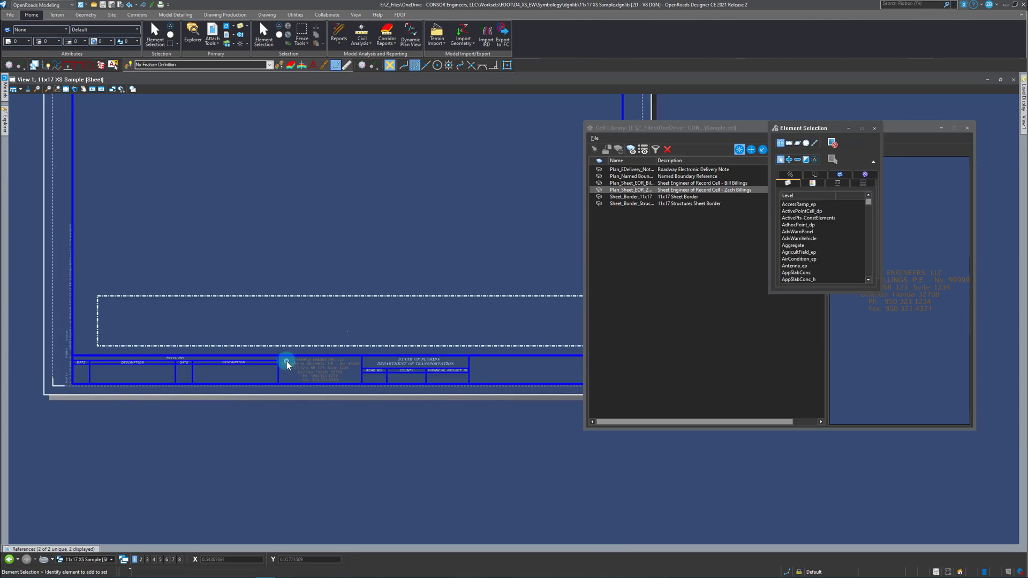
{"action": "left_click", "coordinate": [316, 365]}
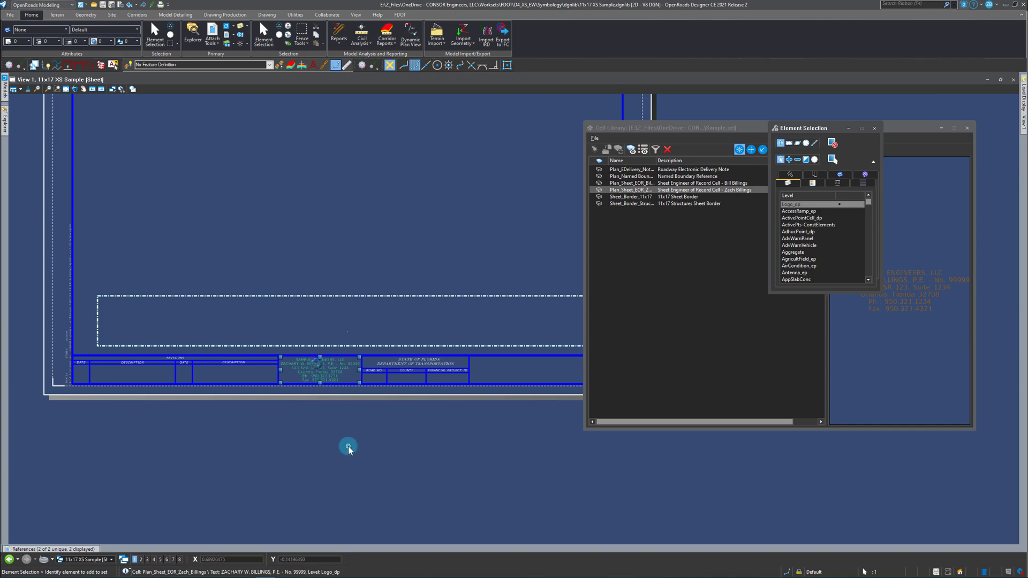
{"action": "left_click", "coordinate": [348, 448]}
Step: Place the Roadway Electronic Delivery Note cell along the sheet's right edge, using the lower-right sheet corner as its origin
{"action": "scroll", "coordinate": [236, 427], "scroll_direction": "down", "scroll_amount": 2}
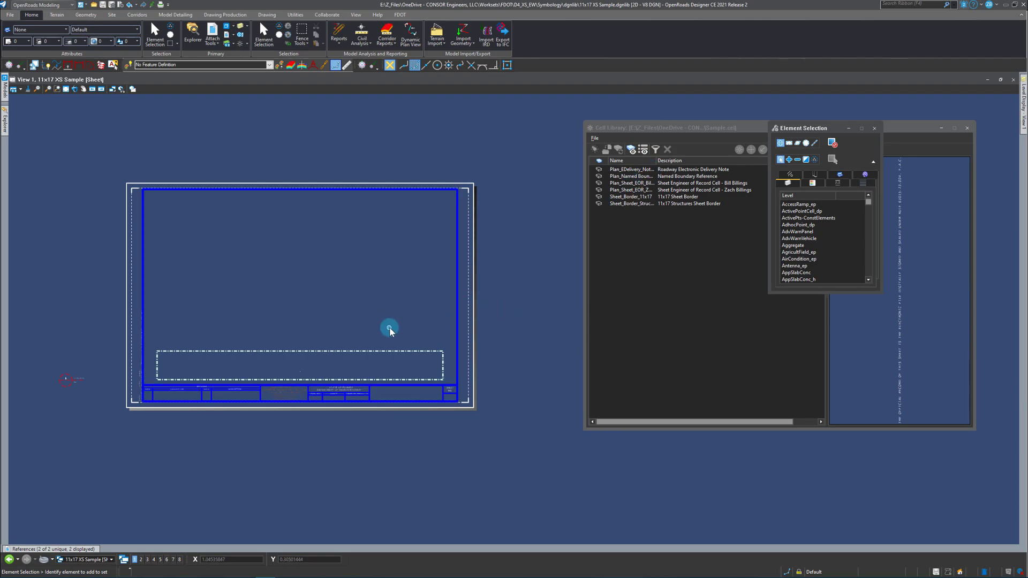
{"action": "scroll", "coordinate": [287, 412], "scroll_direction": "up", "scroll_amount": 2}
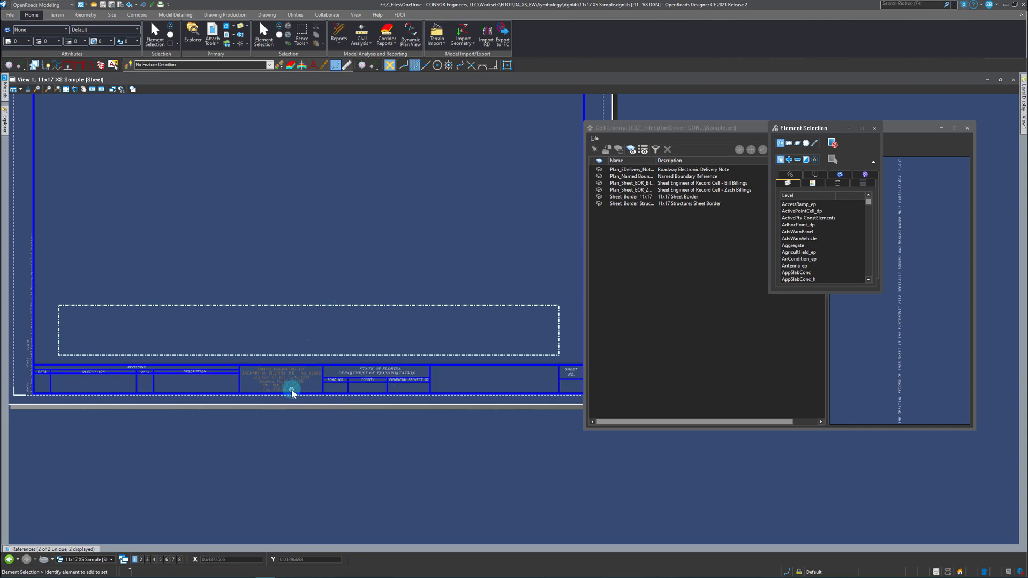
{"action": "scroll", "coordinate": [353, 416], "scroll_direction": "down", "scroll_amount": 1}
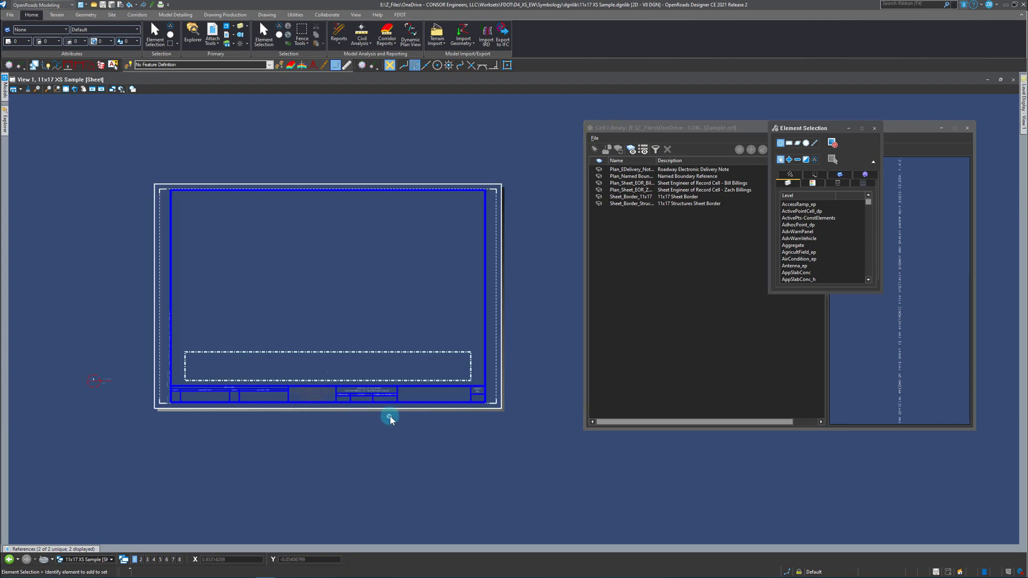
{"action": "double_click", "coordinate": [697, 170]}
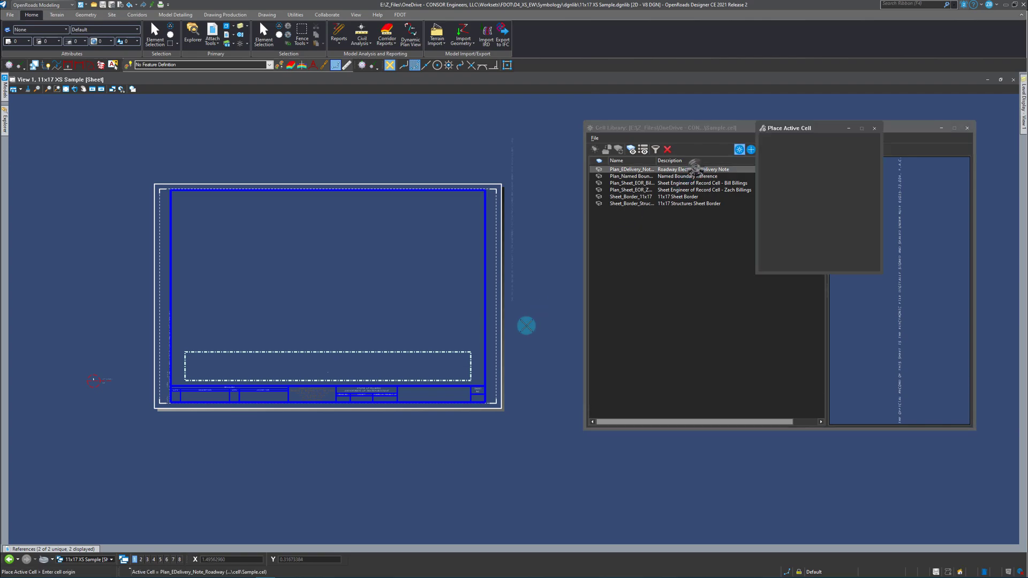
{"action": "scroll", "coordinate": [511, 391], "scroll_direction": "up", "scroll_amount": 2}
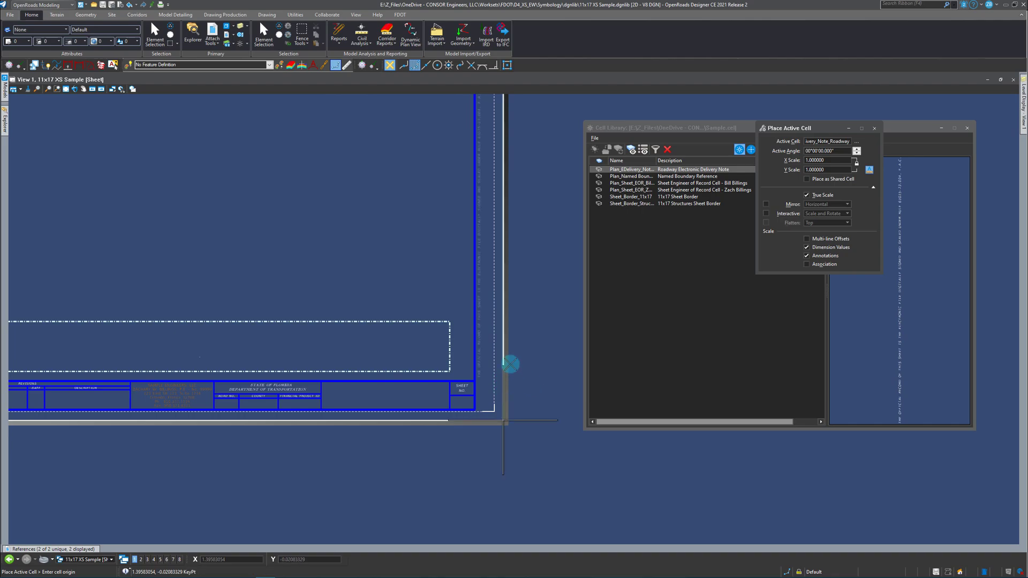
{"action": "left_click", "coordinate": [518, 359]}
{"action": "key", "text": "Escape"}
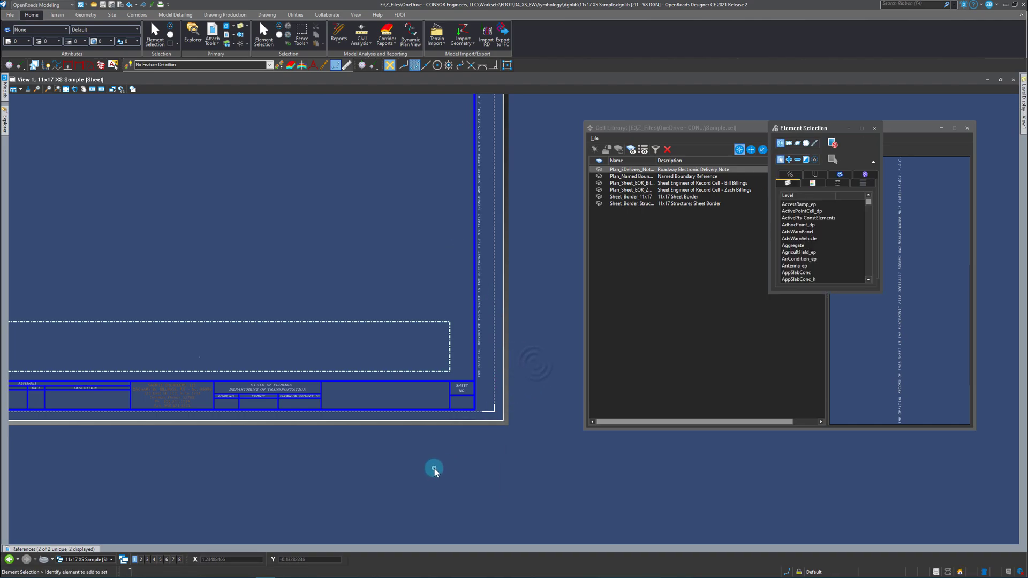
{"action": "scroll", "coordinate": [498, 475], "scroll_direction": "down", "scroll_amount": 3}
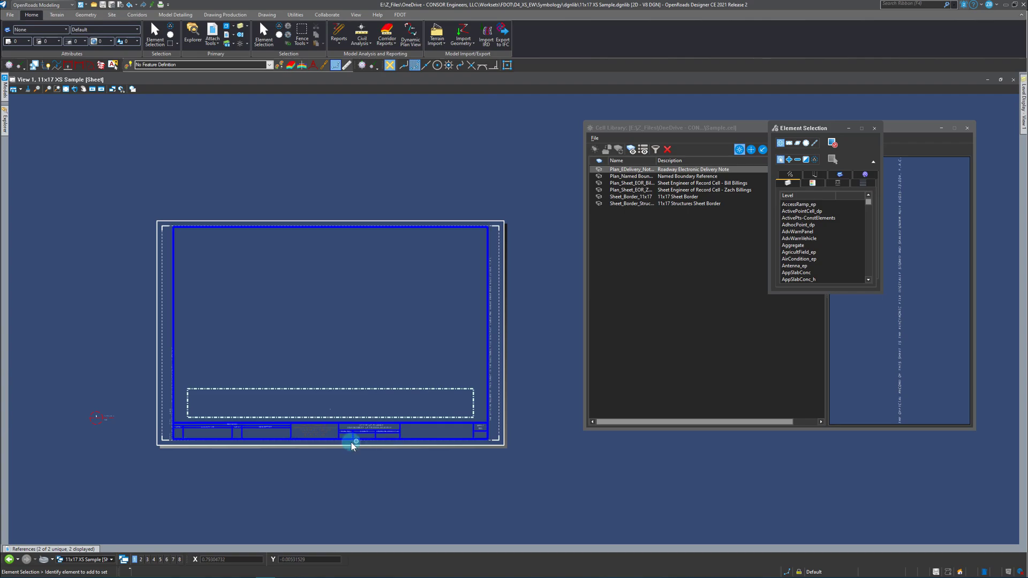
Step: Examine the completed title block and the date, time, user and file path text along the border's left edge
{"action": "scroll", "coordinate": [359, 445], "scroll_direction": "up", "scroll_amount": 2}
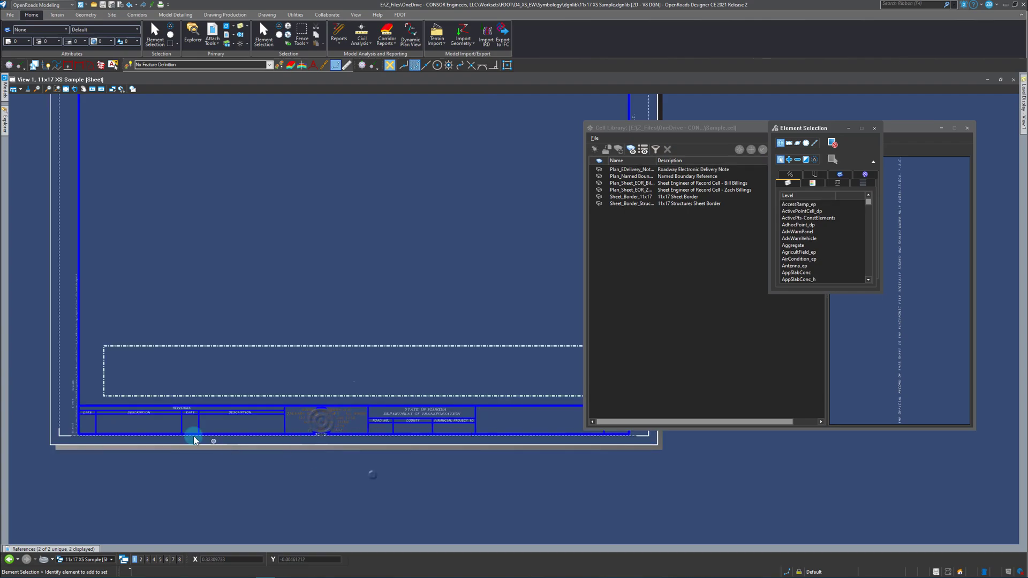
{"action": "left_click", "coordinate": [130, 409]}
{"action": "scroll", "coordinate": [76, 400], "scroll_direction": "up", "scroll_amount": 2}
{"action": "left_click", "coordinate": [76, 400]}
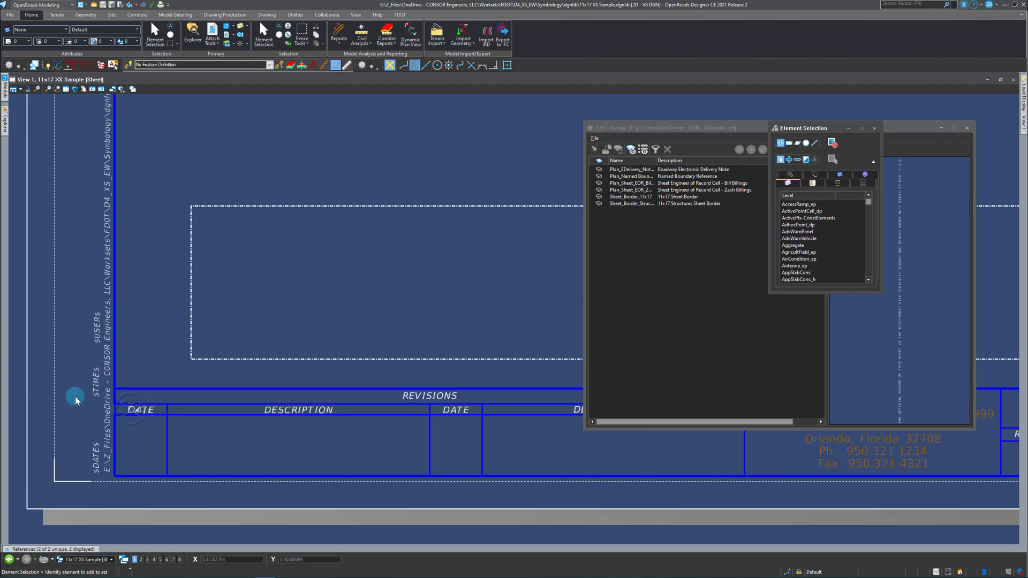
{"action": "scroll", "coordinate": [107, 463], "scroll_direction": "down", "scroll_amount": 2}
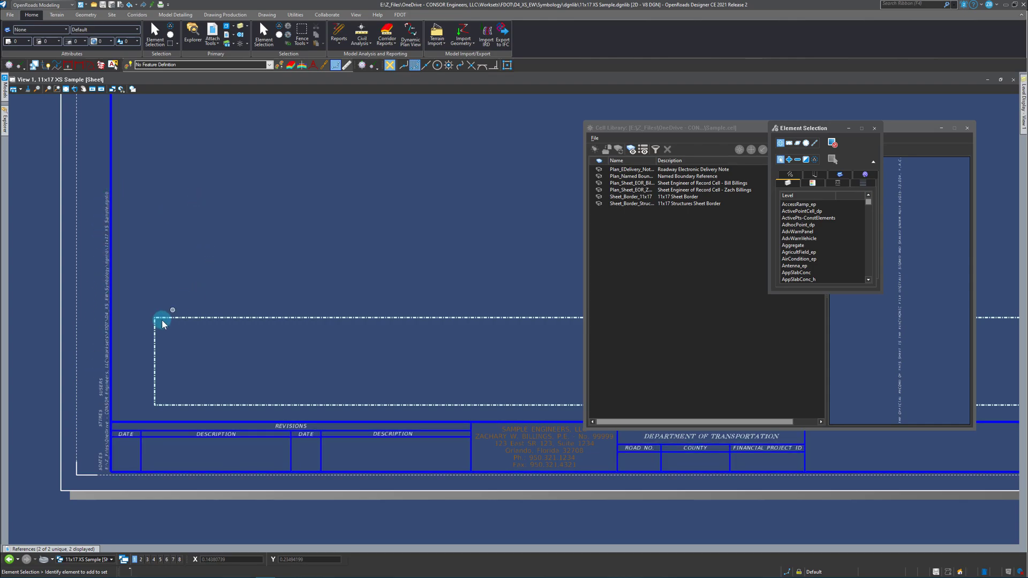
{"action": "scroll", "coordinate": [133, 349], "scroll_direction": "down", "scroll_amount": 4}
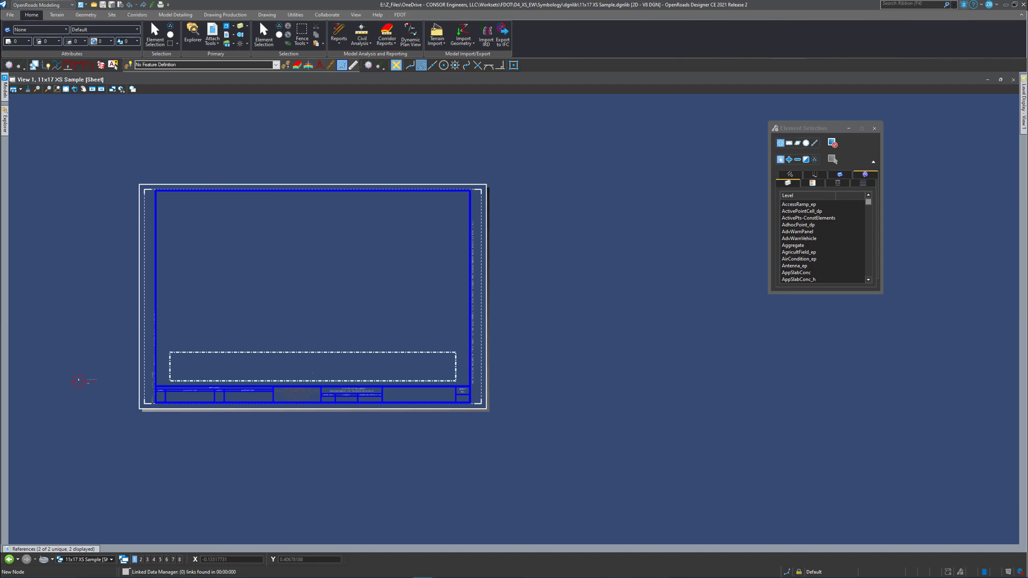
Step: Review the sheet seed variable instructions in the notebook, and open the configuration variables filtered by "dgnlib"
{"action": "left_click_drag", "start_coordinate": [0, 105], "coordinate": [707, 80]}
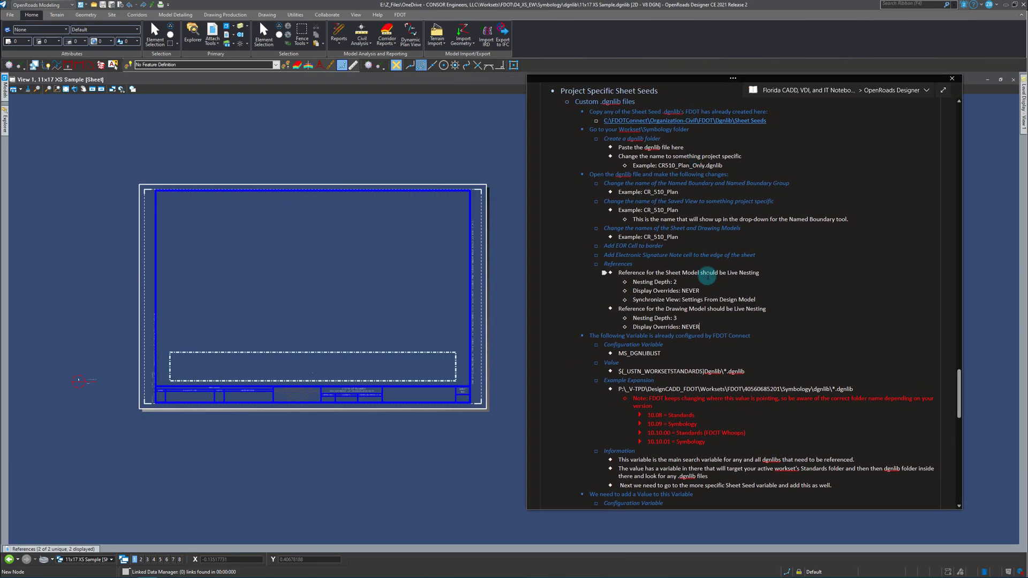
{"action": "scroll", "coordinate": [688, 308], "scroll_direction": "down", "scroll_amount": 4}
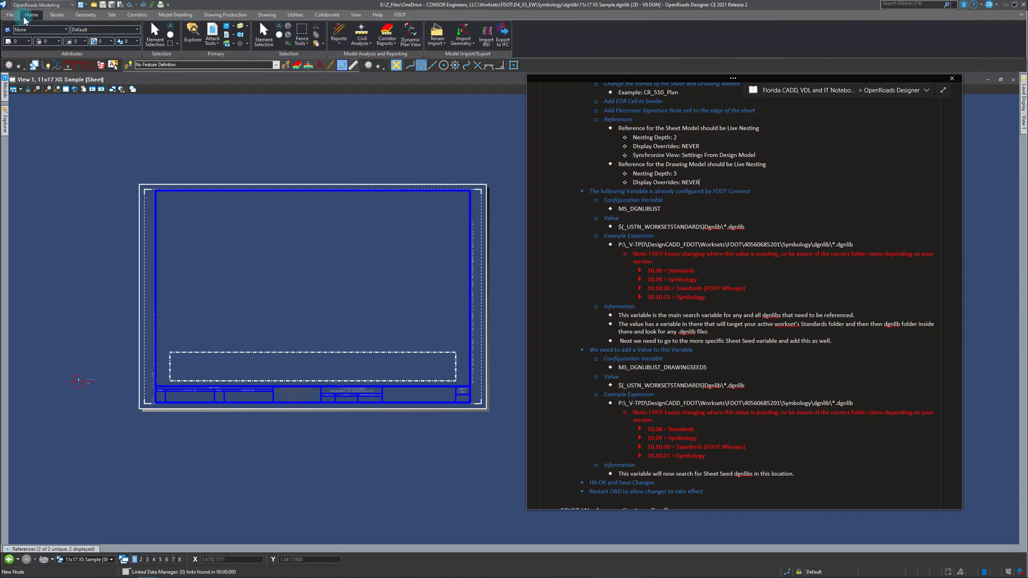
{"action": "left_click", "coordinate": [10, 14]}
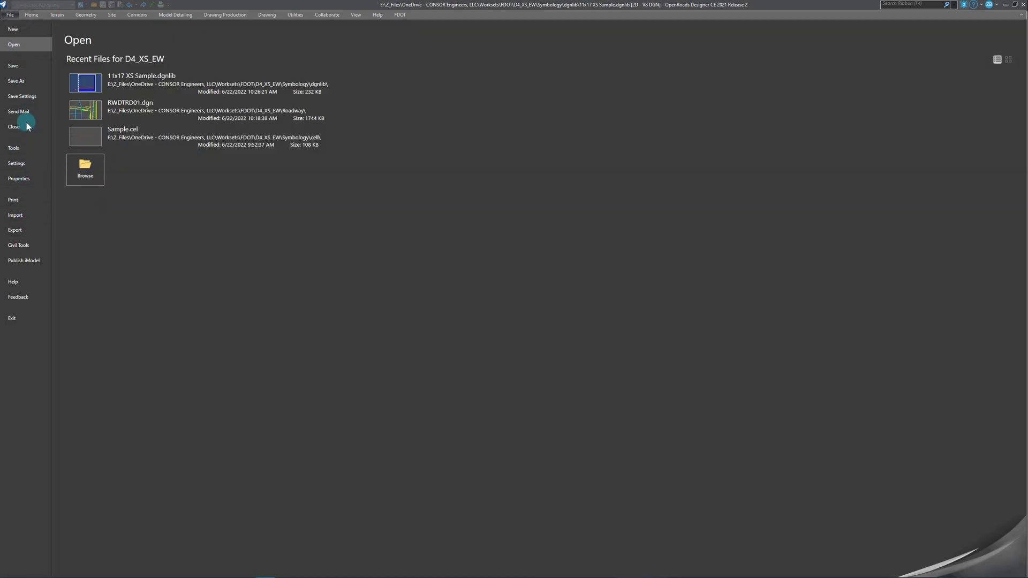
{"action": "left_click", "coordinate": [26, 155]}
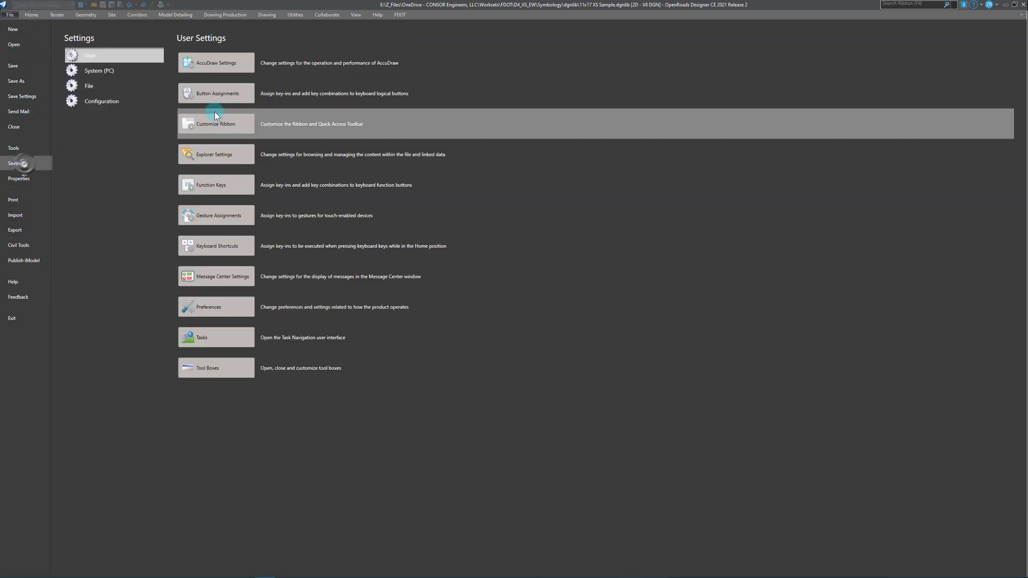
{"action": "left_click", "coordinate": [124, 103]}
{"action": "left_click", "coordinate": [218, 64]}
{"action": "left_click", "coordinate": [378, 195]}
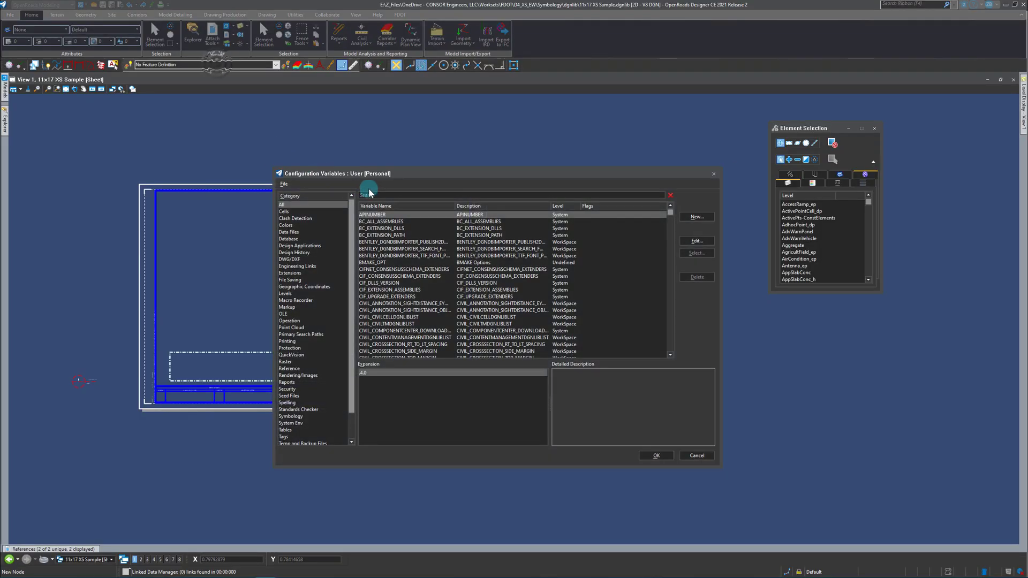
{"action": "type", "text": "dgnl"}
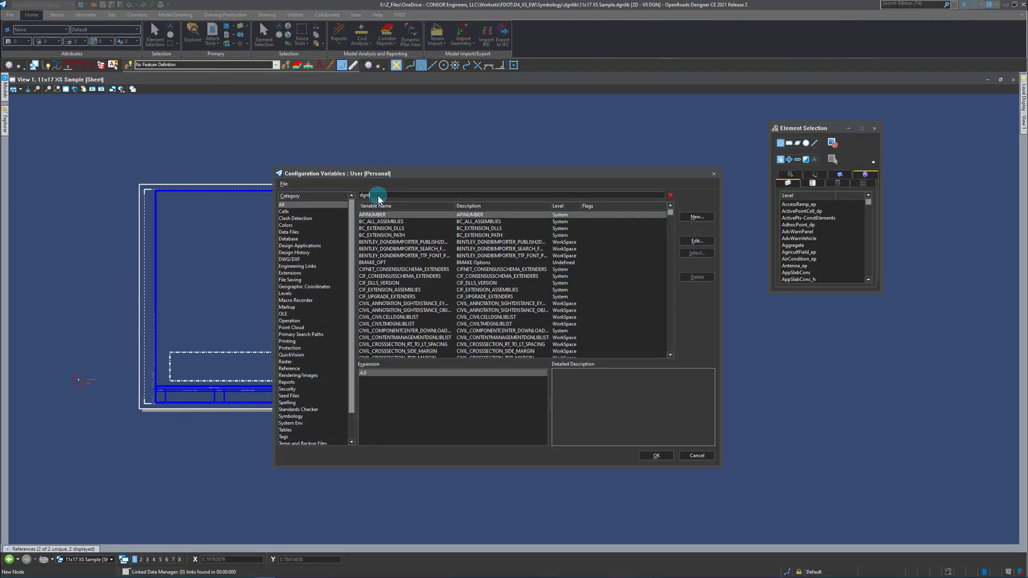
{"action": "type", "text": "ib"}
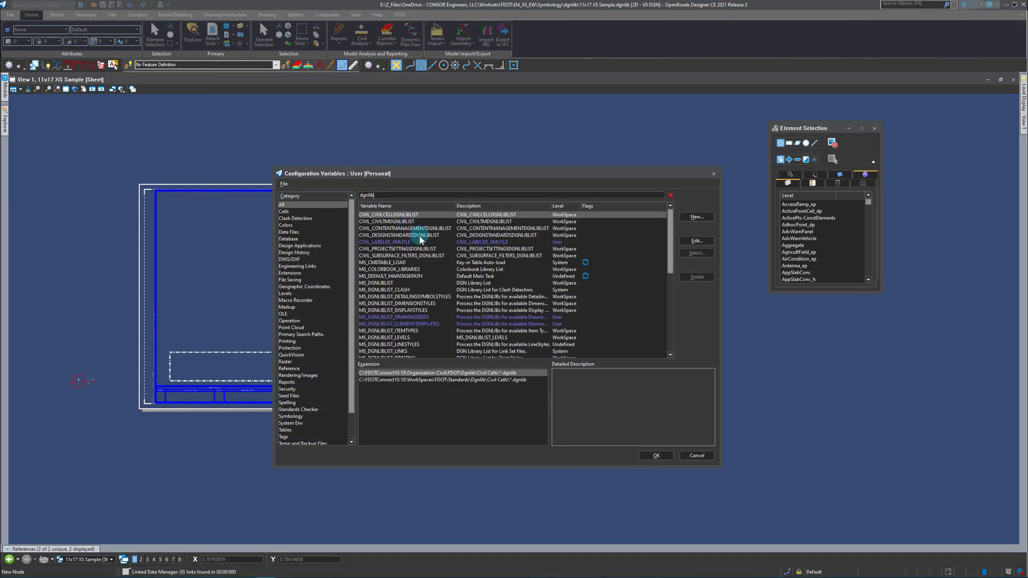
Step: Examine the workset's Symbology Dgnlib path in the MS_DGNLIBLIST variable and close it without changes
{"action": "double_click", "coordinate": [387, 284]}
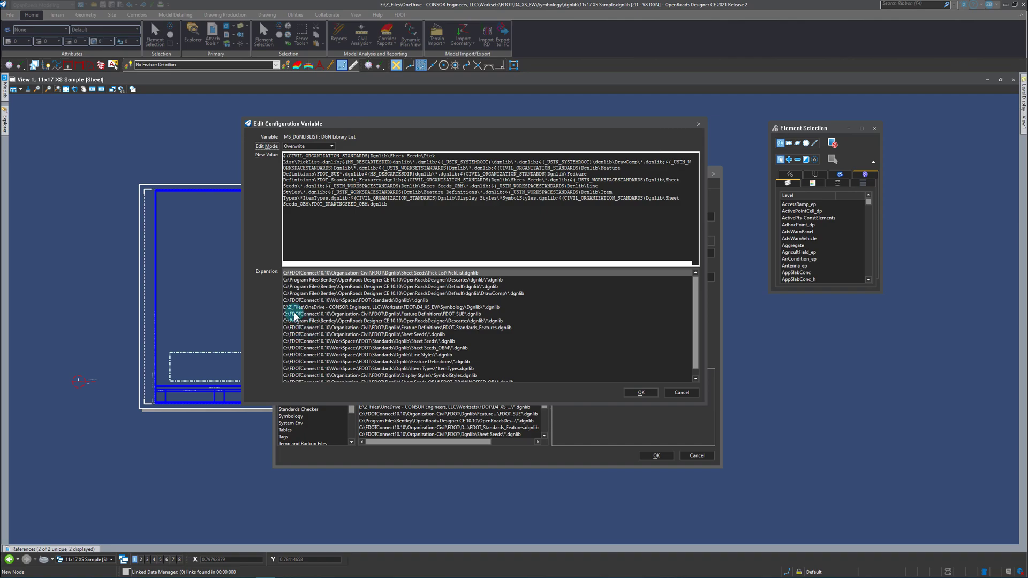
{"action": "left_click", "coordinate": [330, 307]}
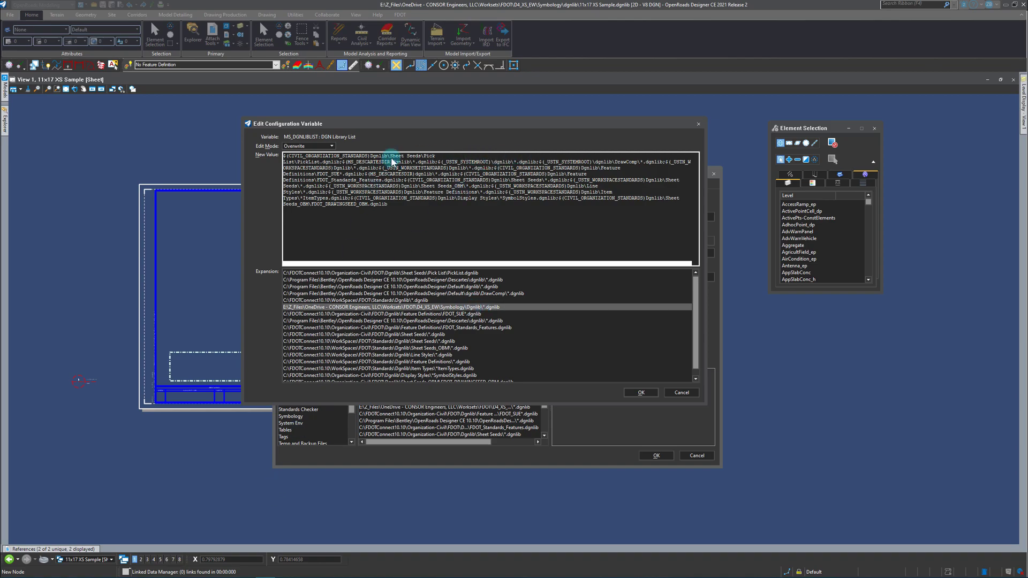
{"action": "left_click_drag", "start_coordinate": [409, 125], "coordinate": [240, 121]}
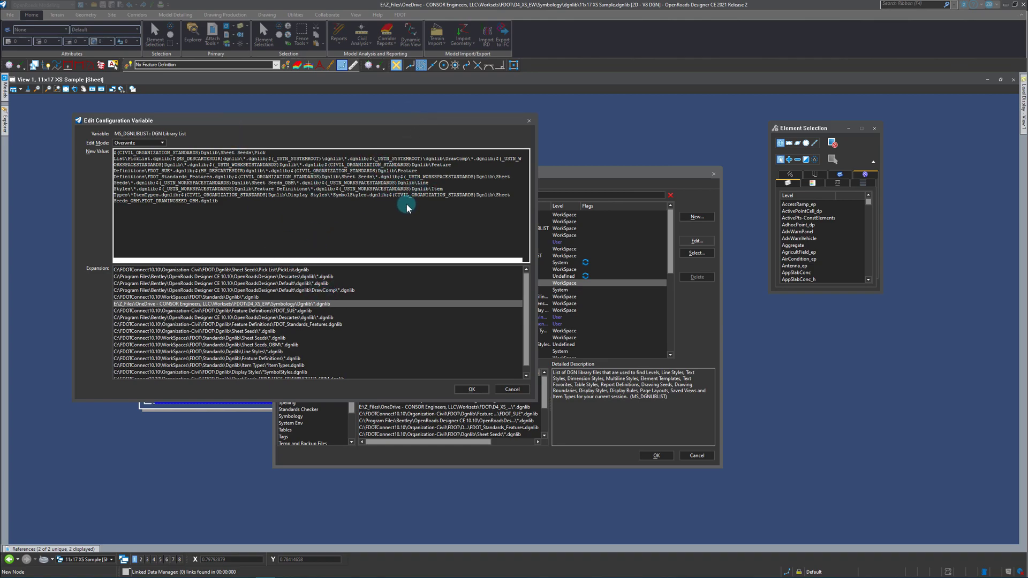
{"action": "left_click", "coordinate": [513, 389]}
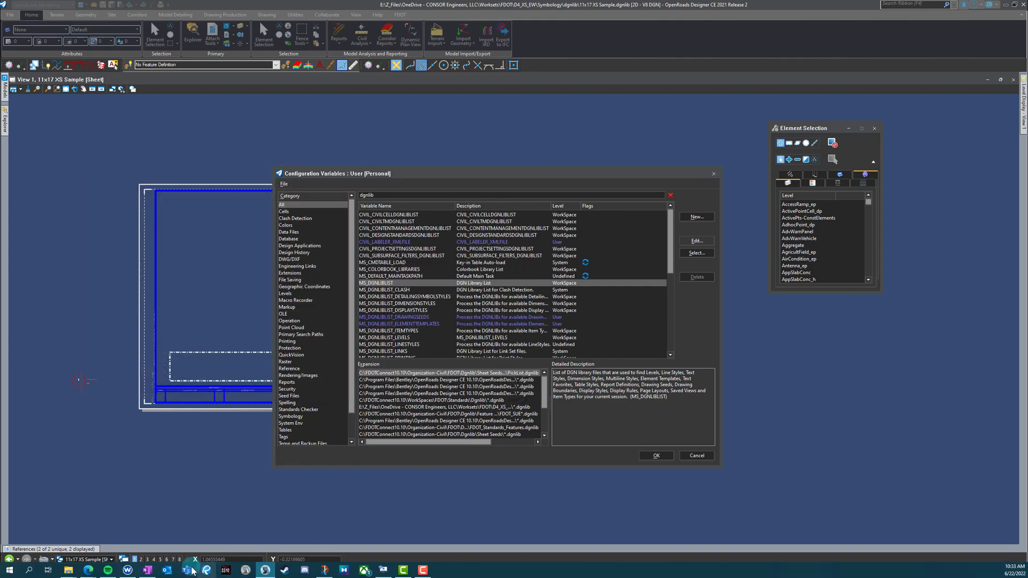
Step: Read the notebook's MS_DGNLIBLIST_DRAWINGSEEDS instructions and highlight the documented $(_USTN_WORKSETSTANDARDS)Dgnlib\*.dgnlib value
{"action": "left_click", "coordinate": [150, 571]}
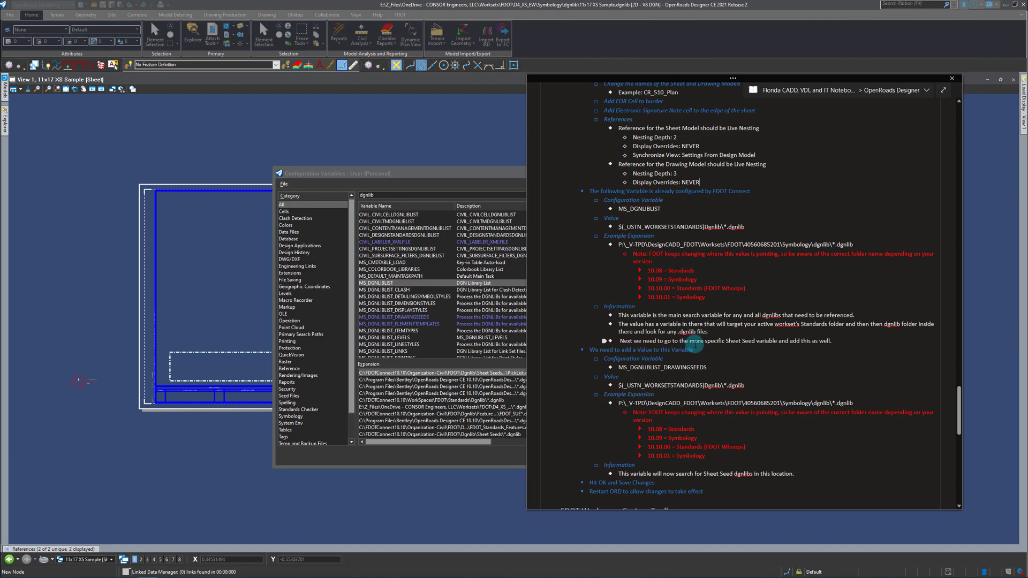
{"action": "scroll", "coordinate": [669, 329], "scroll_direction": "down", "scroll_amount": 3}
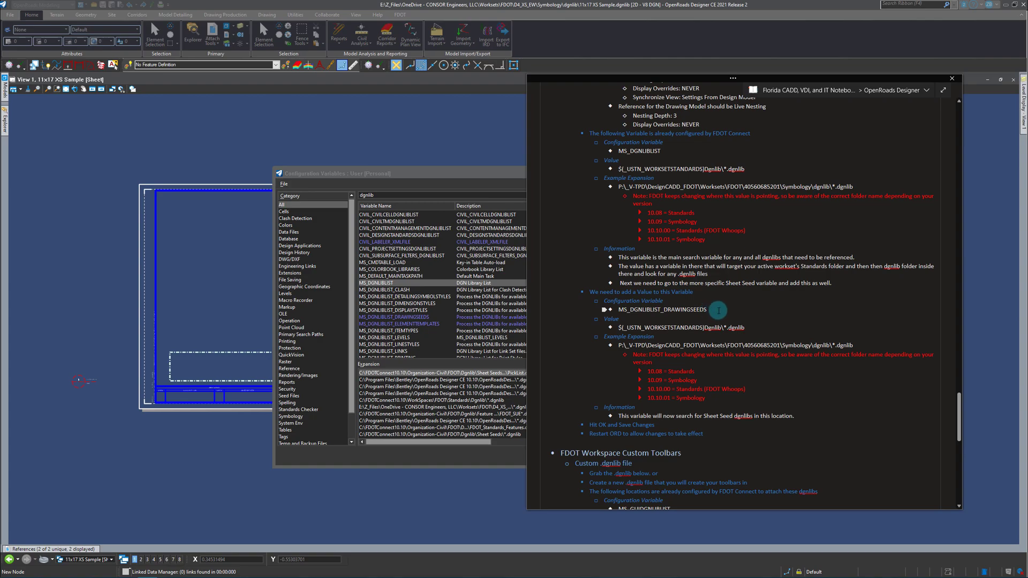
{"action": "left_click_drag", "start_coordinate": [743, 167], "coordinate": [614, 169]}
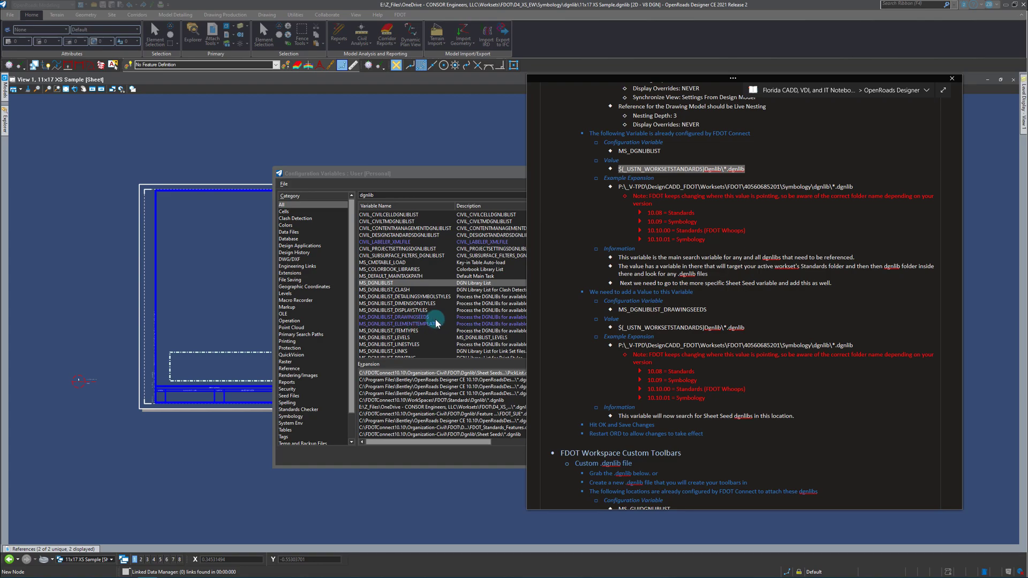
Step: Examine the $(_USTN_WORKSETSTANDARDS)Dgnlib\*.dgnlib entry in the MS_DGNLIBLIST_DRAWINGSEEDS variable and close it without changes
{"action": "left_click", "coordinate": [422, 317]}
{"action": "double_click", "coordinate": [418, 317]}
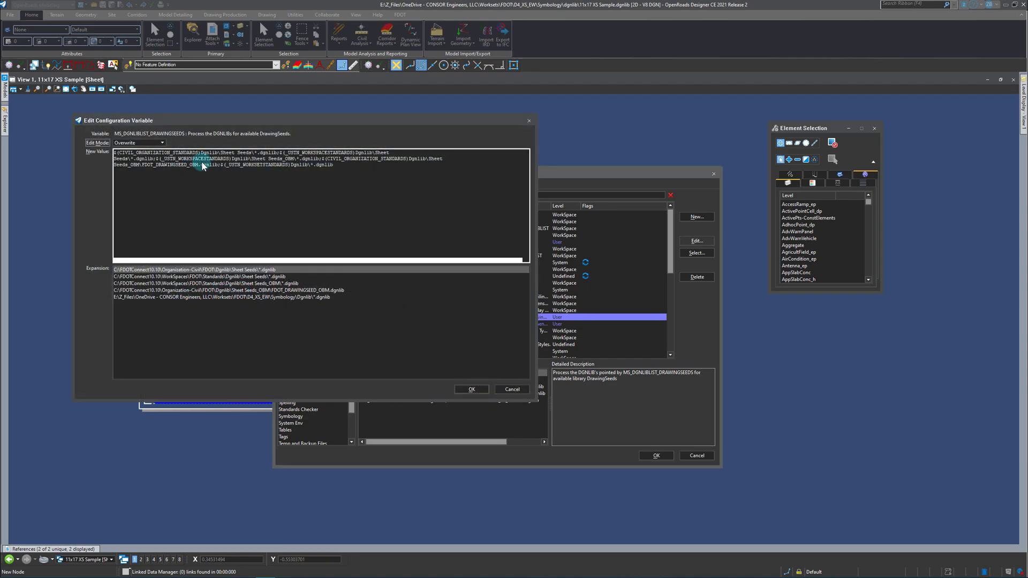
{"action": "left_click_drag", "start_coordinate": [336, 164], "coordinate": [221, 165]}
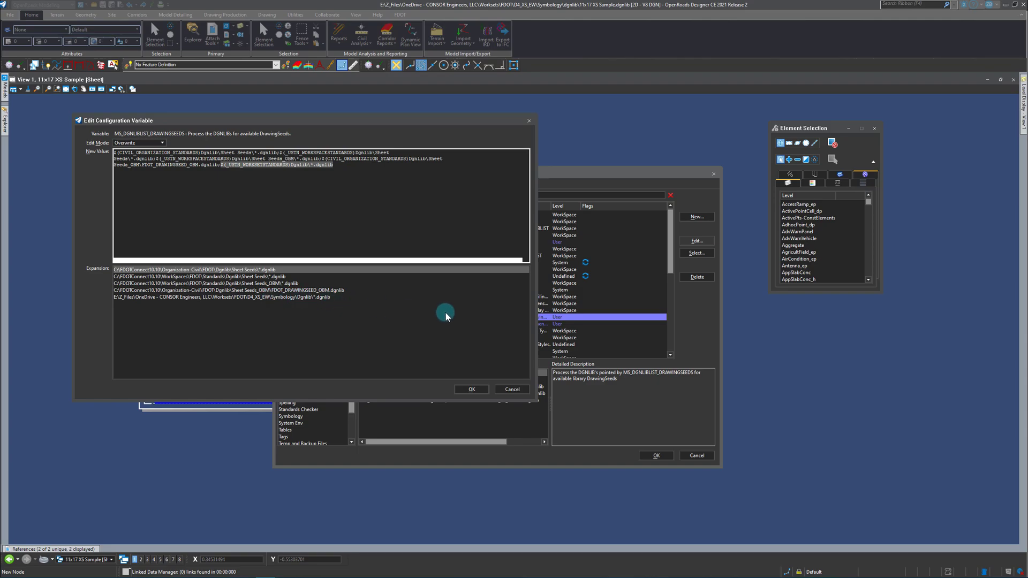
{"action": "left_click", "coordinate": [502, 389]}
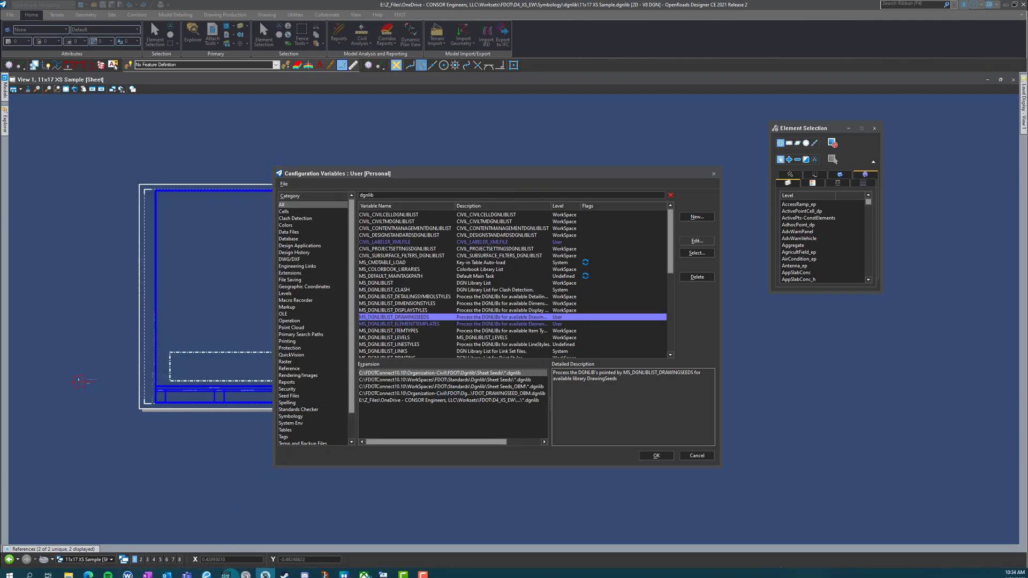
Step: Check the notebook's final instructions and accept the configuration variables
{"action": "left_click", "coordinate": [148, 570]}
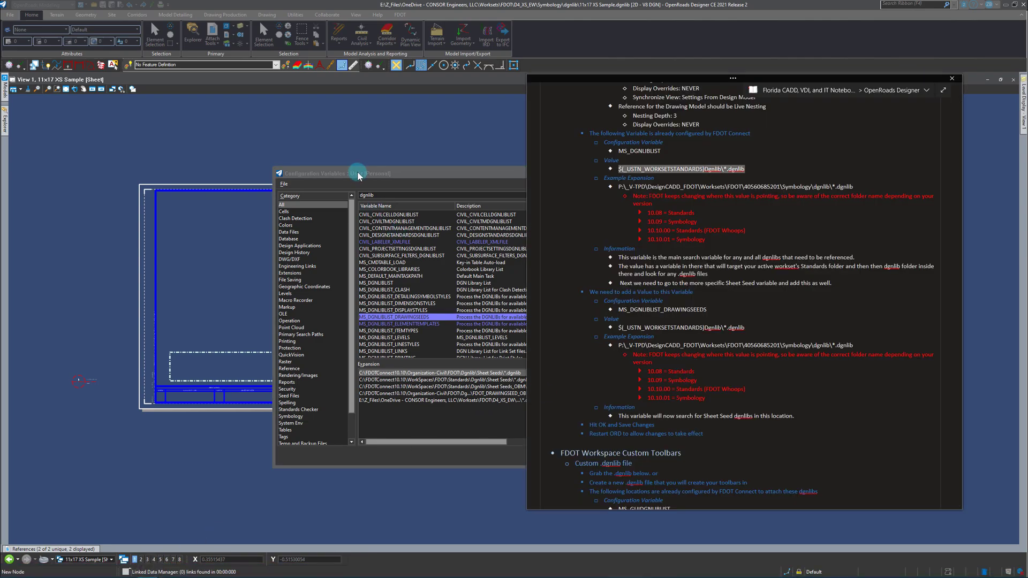
{"action": "left_click", "coordinate": [401, 174]}
{"action": "left_click", "coordinate": [657, 456]}
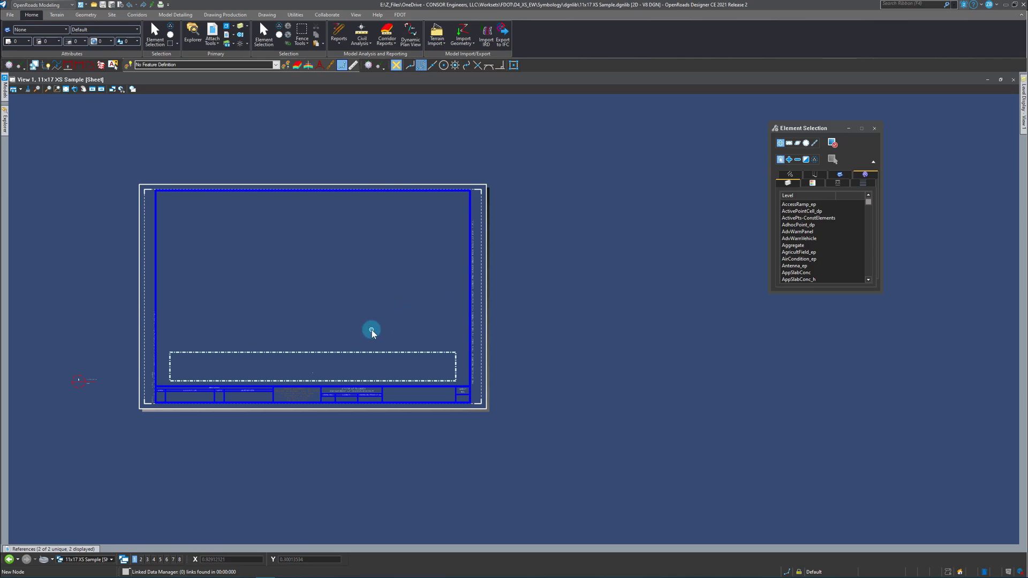
Step: Start attaching references in MODLRD99_Motif.dgn, selecting ALGNRD01_CR510_New, ALGNRD02_CL87 and the MODLRD00 ground annotation, existing features, utilities and wetland files
{"action": "mouse_move", "coordinate": [244, 571]}
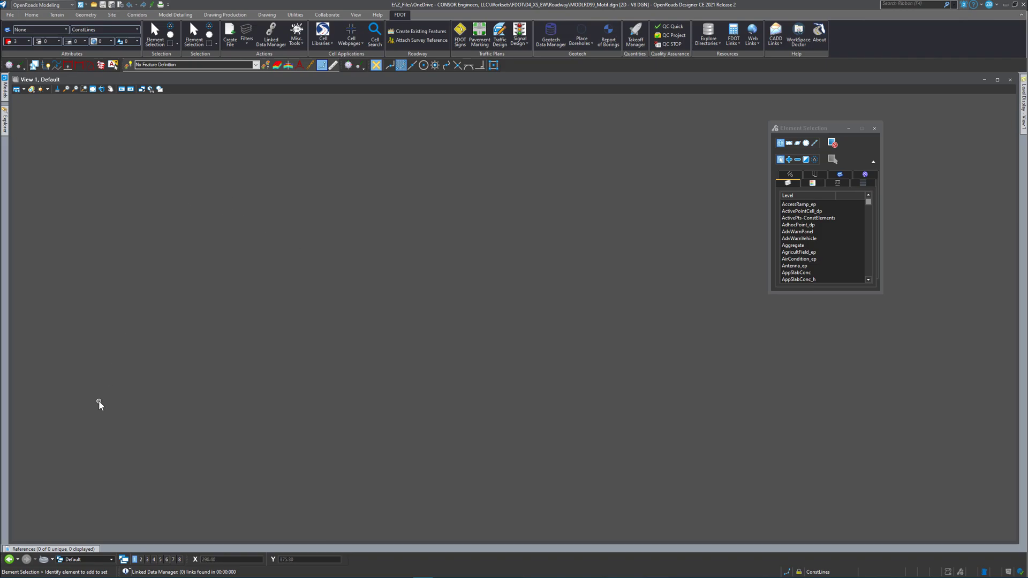
{"action": "left_click", "coordinate": [86, 550]}
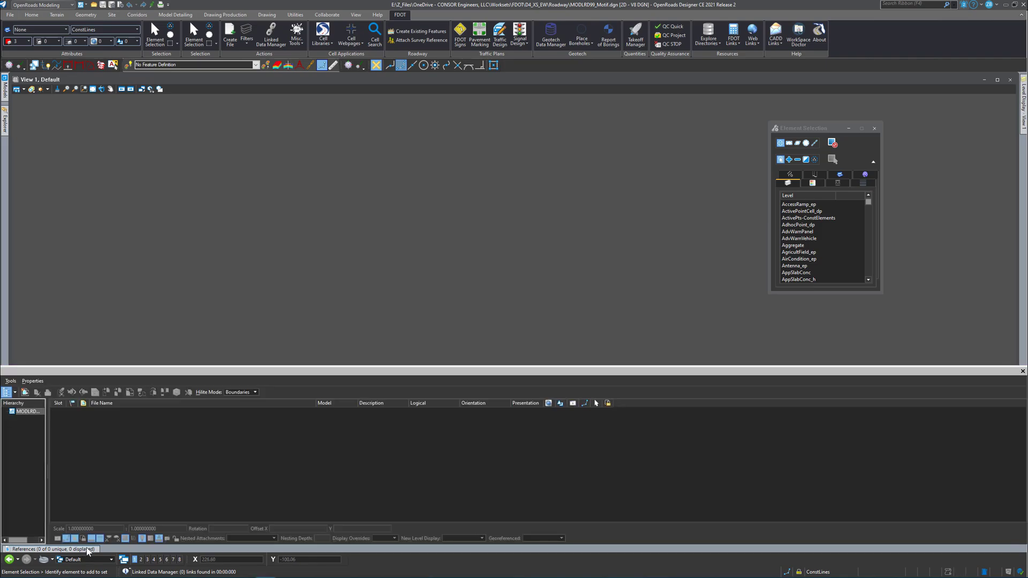
{"action": "left_click", "coordinate": [24, 393]}
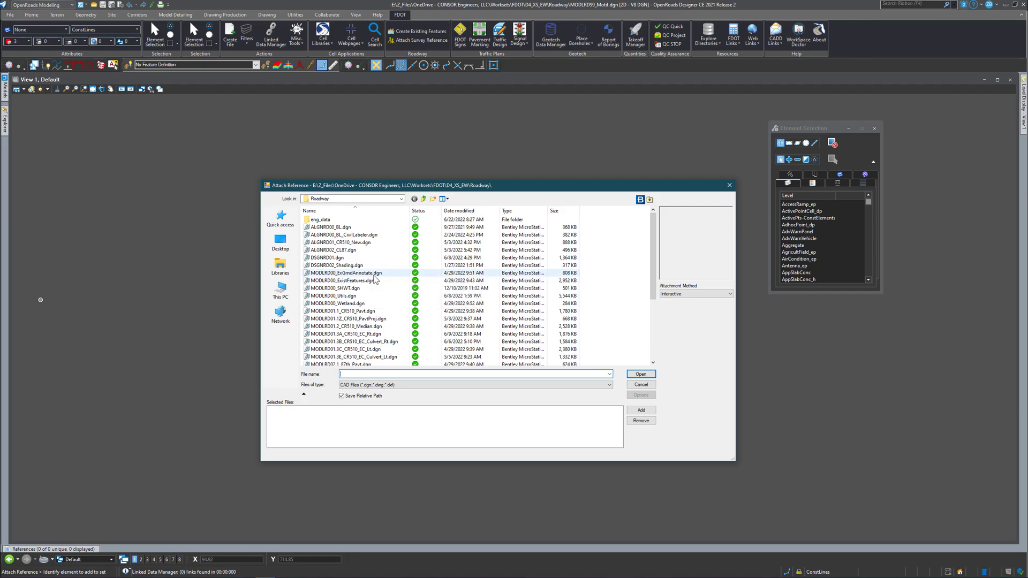
{"action": "left_click", "coordinate": [374, 274]}
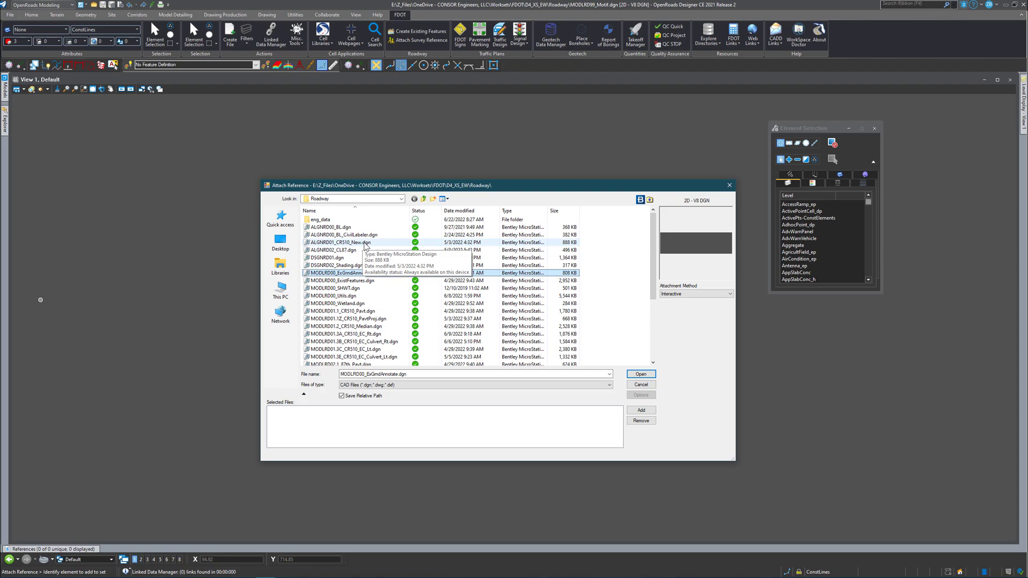
{"action": "left_click", "coordinate": [367, 244], "text": "ctrl"}
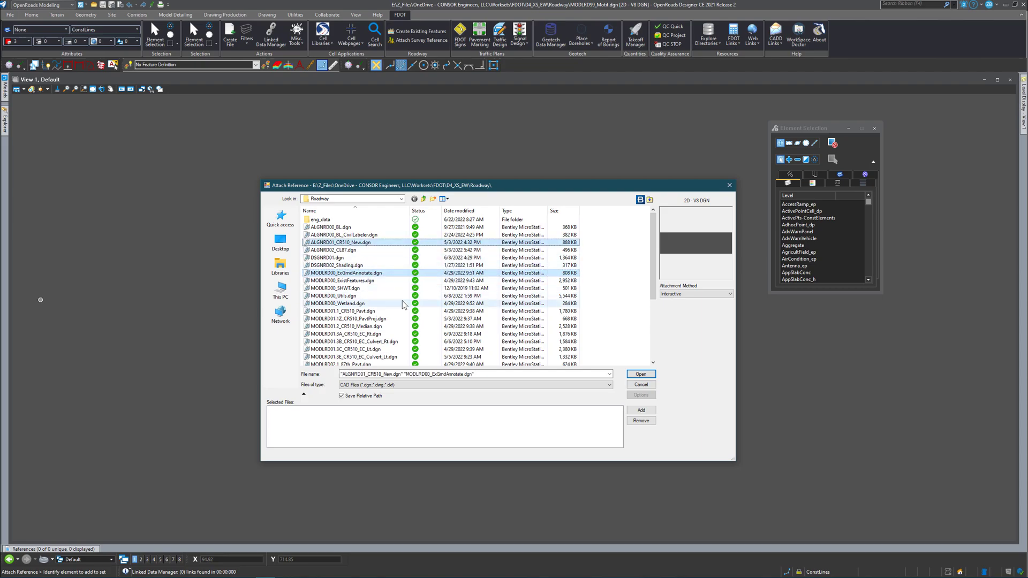
{"action": "left_click", "coordinate": [370, 281], "text": "ctrl"}
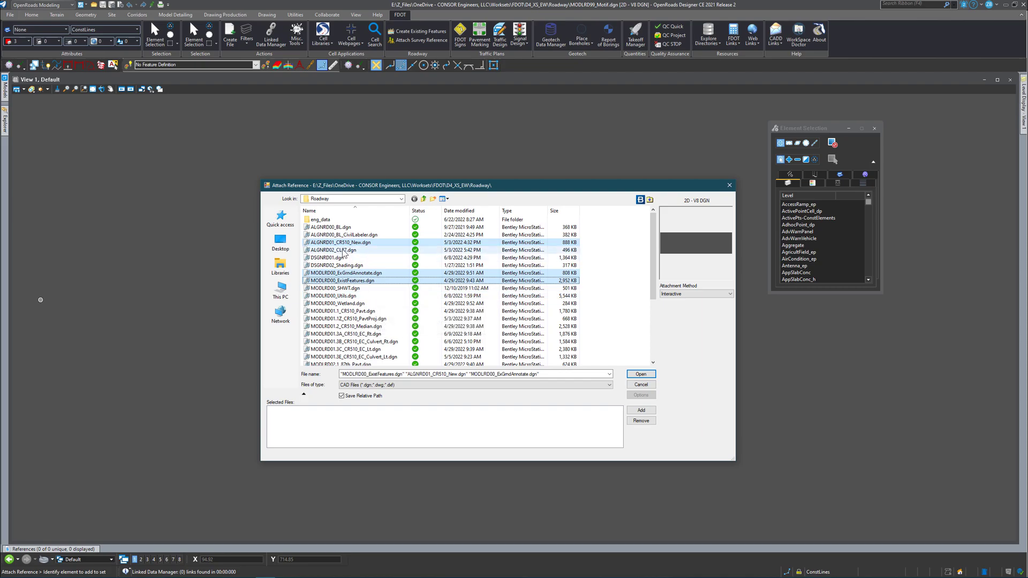
{"action": "left_click", "coordinate": [365, 250], "text": "ctrl"}
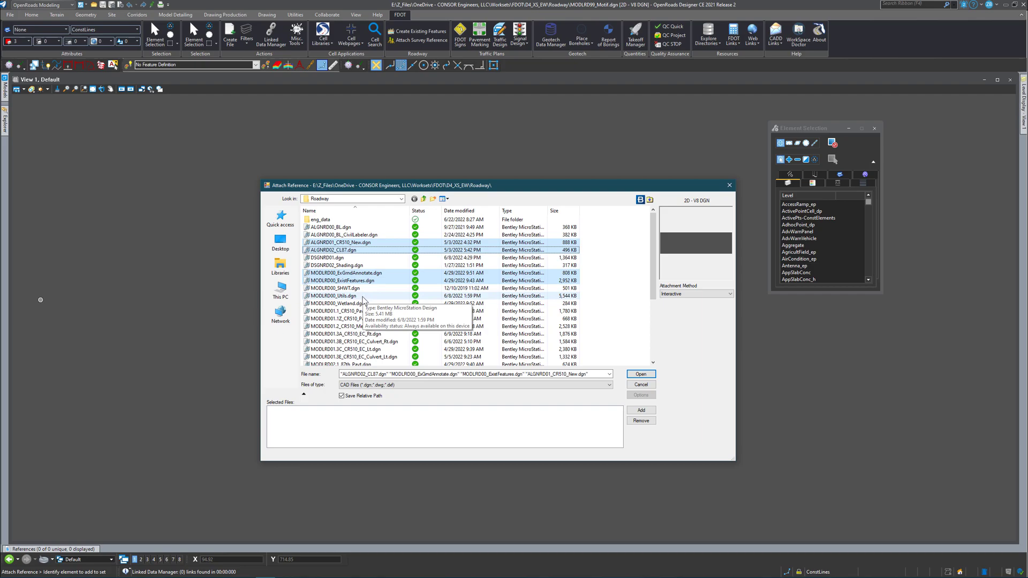
{"action": "left_click", "coordinate": [362, 298], "text": "ctrl"}
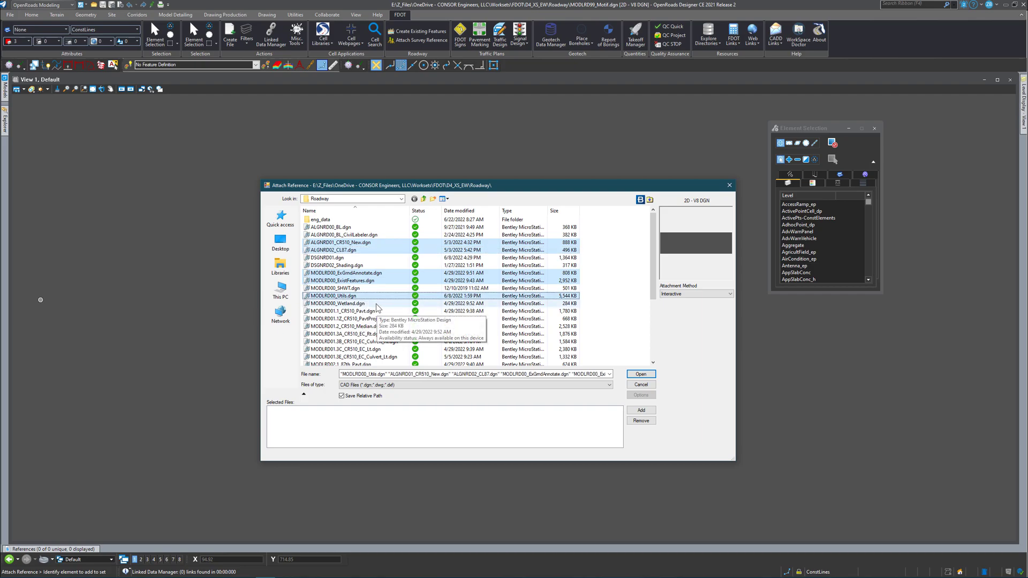
{"action": "left_click", "coordinate": [377, 305], "text": "ctrl"}
Step: Include MODLRD01.1_CR510_Pavt, MODLRD01.2_CR510_Median, the four MODLRD01.3 CR510 EC files and MODLRD02.1_87th_Pavt in the reference selection
{"action": "scroll", "coordinate": [397, 317], "scroll_direction": "down", "scroll_amount": 1}
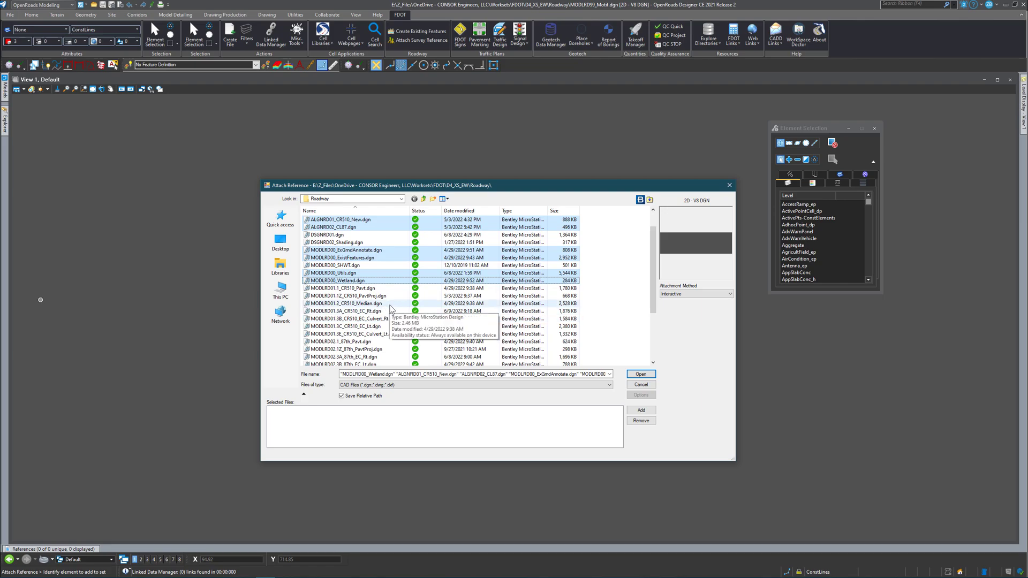
{"action": "left_click", "coordinate": [378, 288], "text": "ctrl"}
{"action": "left_click", "coordinate": [384, 303], "text": "ctrl"}
{"action": "left_click", "coordinate": [388, 311], "text": "ctrl"}
{"action": "left_click", "coordinate": [389, 319], "text": "ctrl"}
{"action": "left_click", "coordinate": [386, 326], "text": "ctrl"}
{"action": "left_click", "coordinate": [386, 333], "text": "ctrl"}
{"action": "left_click", "coordinate": [382, 342], "text": "ctrl"}
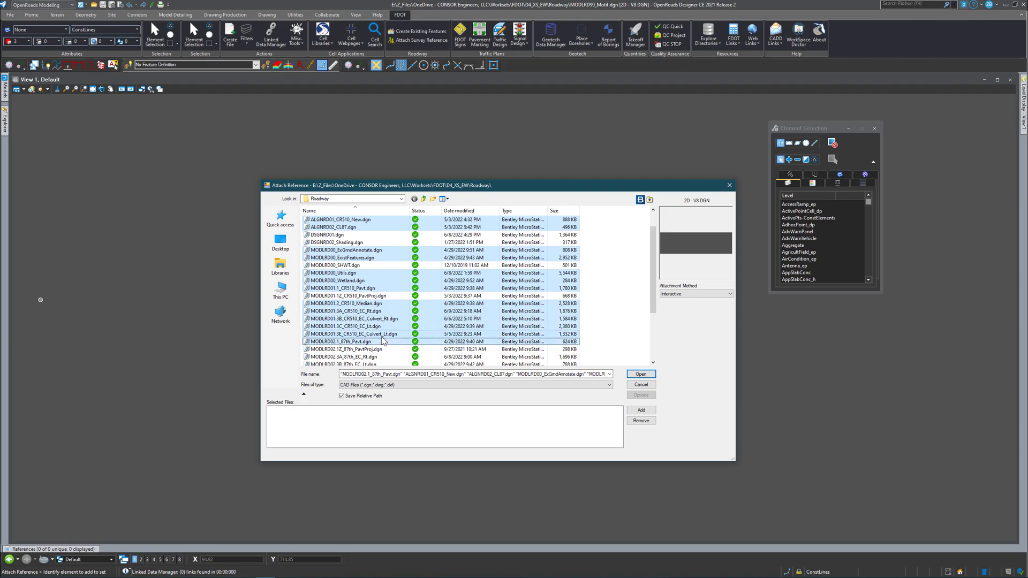
Step: Extend the selection through MODLRD02.4_87th_Intd.dgn, include MODLRD40_Subsoil.dgn, and add all chosen files to the attachment list
{"action": "scroll", "coordinate": [382, 343], "scroll_direction": "down", "scroll_amount": 3}
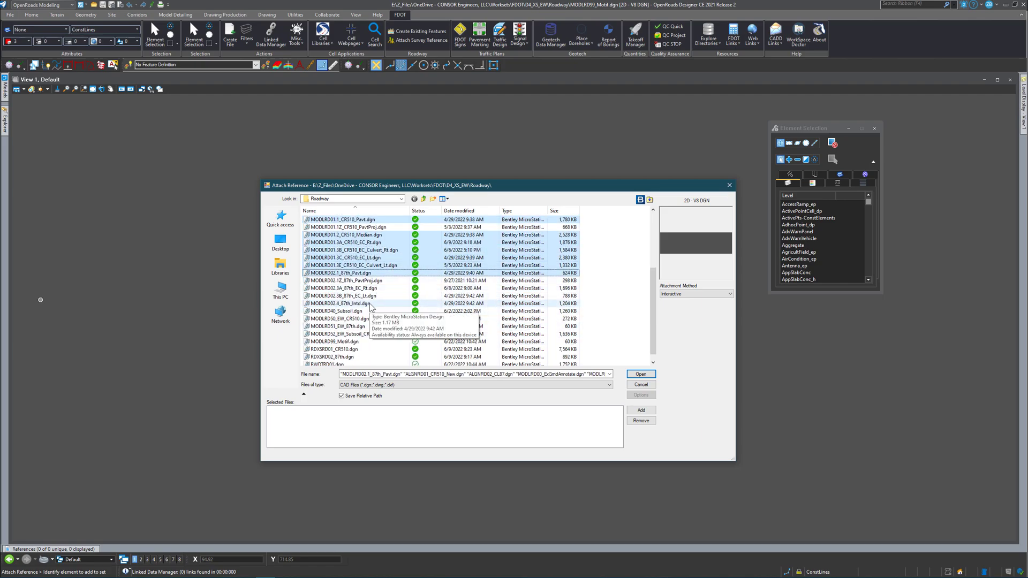
{"action": "left_click", "coordinate": [369, 304], "text": "ctrl+shift"}
{"action": "left_click", "coordinate": [428, 311], "text": "ctrl"}
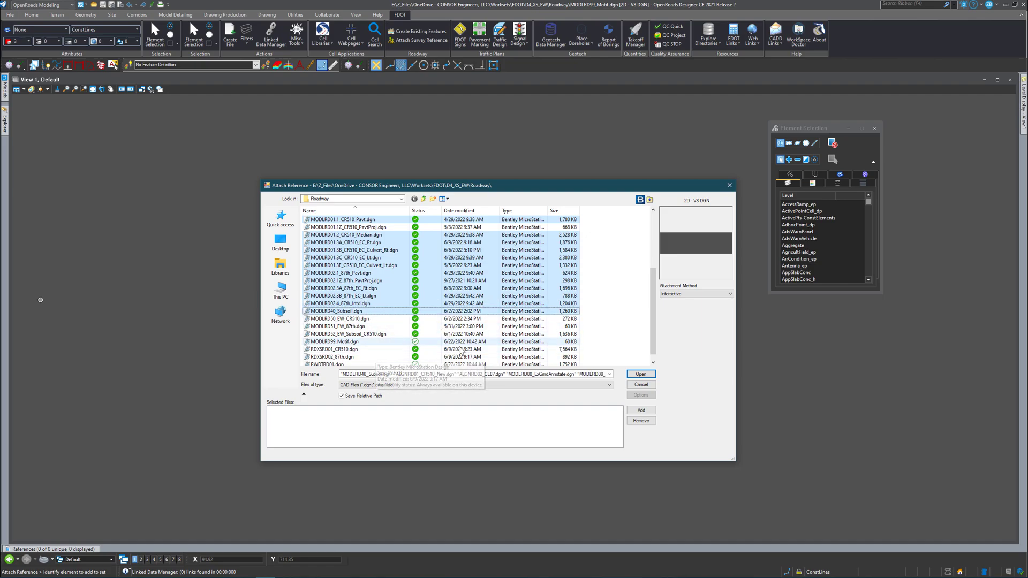
{"action": "left_click", "coordinate": [641, 411]}
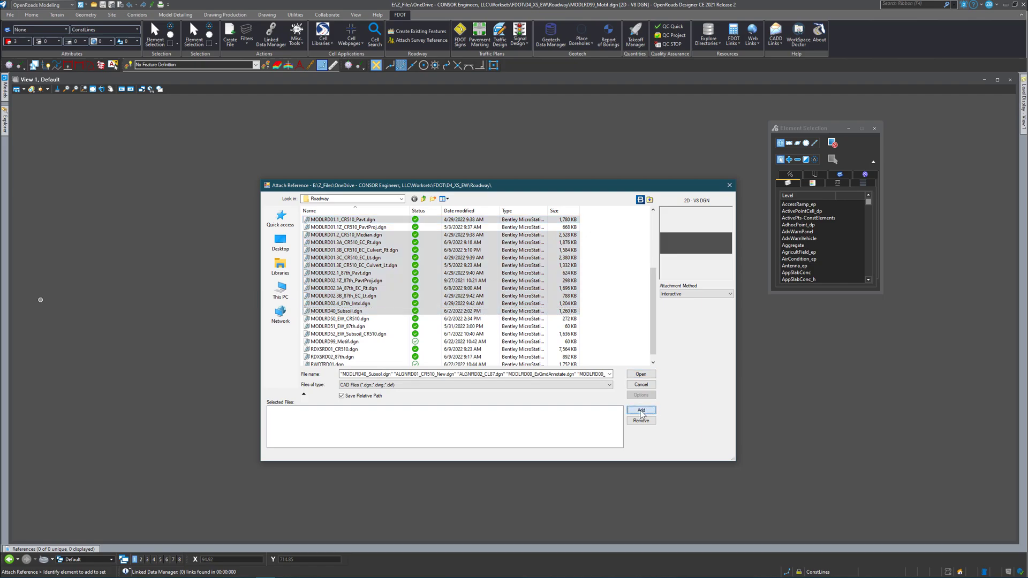
Step: Add GDTMRD01.dgn from the D4_XS_EW Survey folder to the reference attachment list
{"action": "left_click", "coordinate": [423, 199]}
{"action": "scroll", "coordinate": [343, 336], "scroll_direction": "down", "scroll_amount": 3}
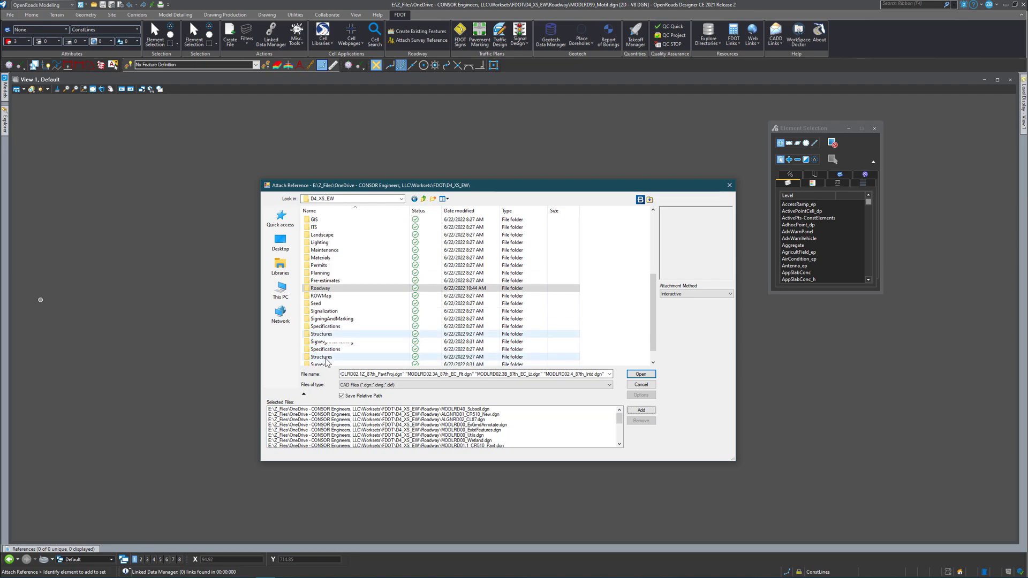
{"action": "double_click", "coordinate": [325, 345]}
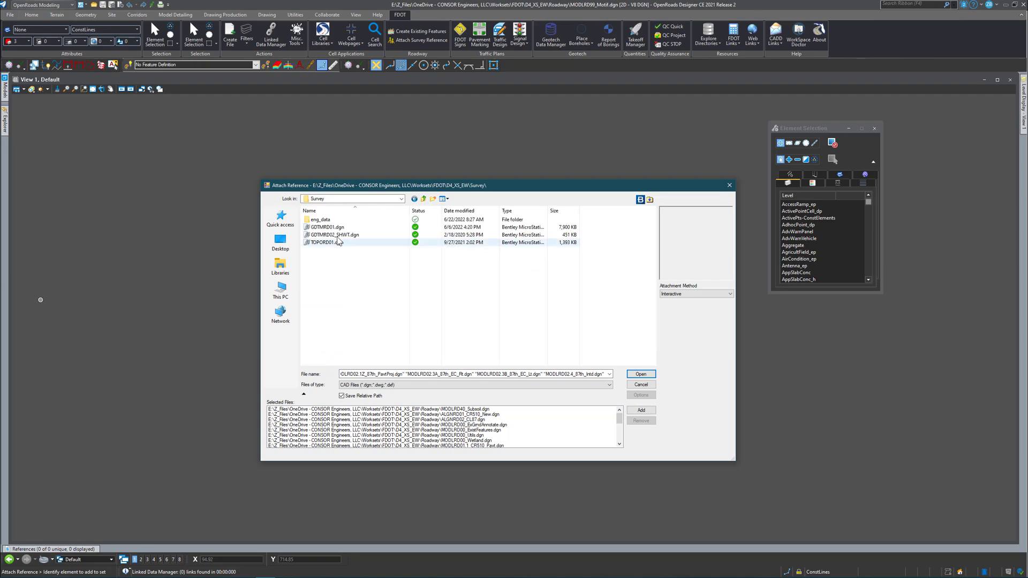
{"action": "left_click", "coordinate": [328, 228]}
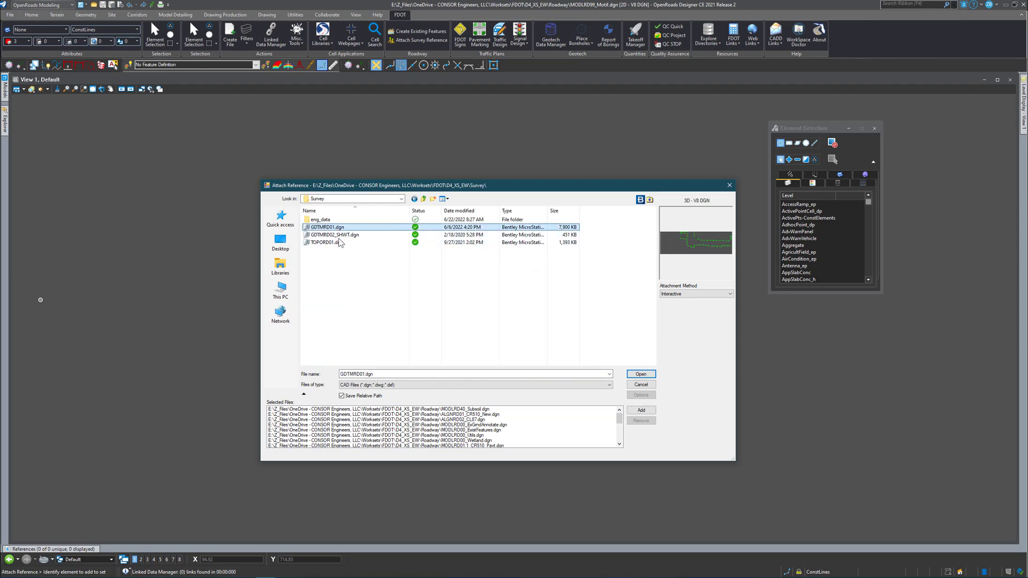
{"action": "left_click", "coordinate": [639, 413]}
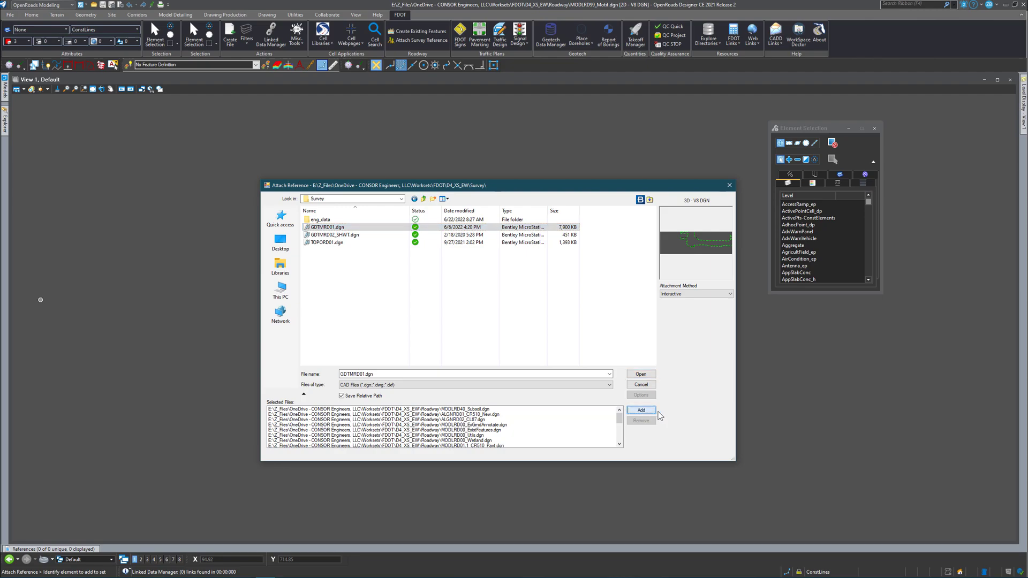
Step: Attach all listed files with the Coincident - World orientation, accepting the workset alert and turning off its display
{"action": "left_click", "coordinate": [640, 374]}
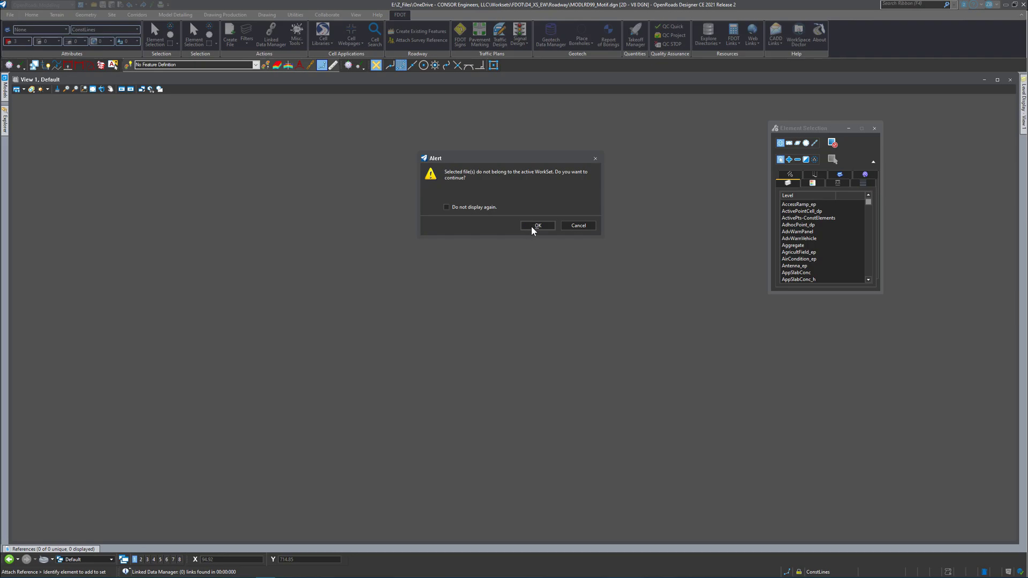
{"action": "left_click", "coordinate": [474, 209]}
{"action": "left_click", "coordinate": [536, 225]}
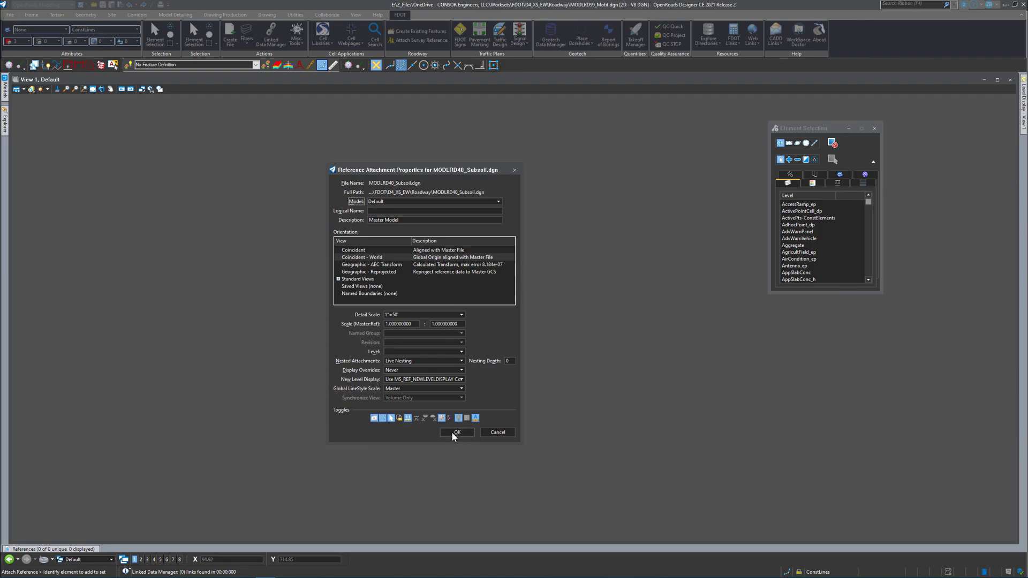
{"action": "left_click", "coordinate": [457, 433]}
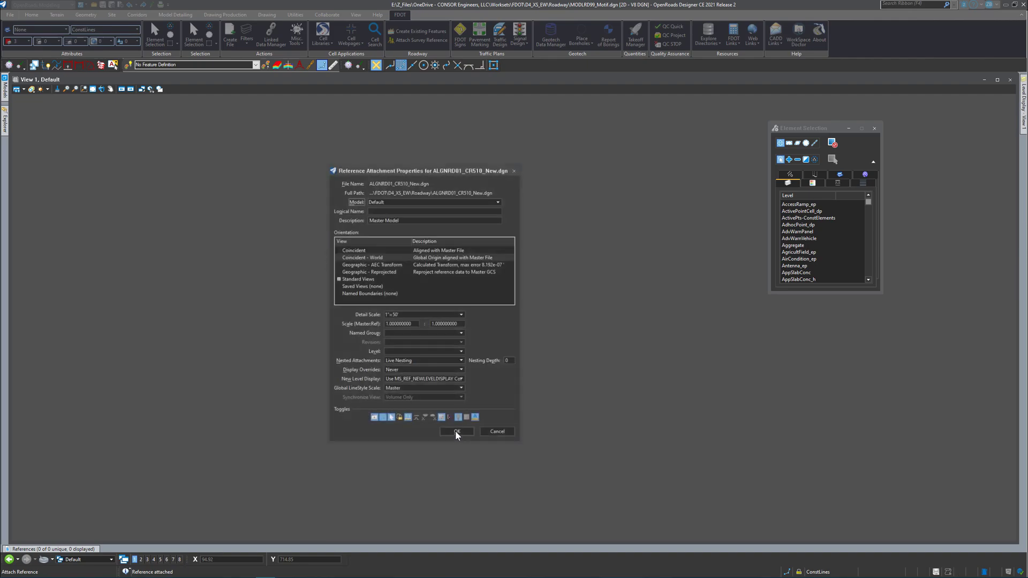
{"action": "left_click", "coordinate": [456, 432]}
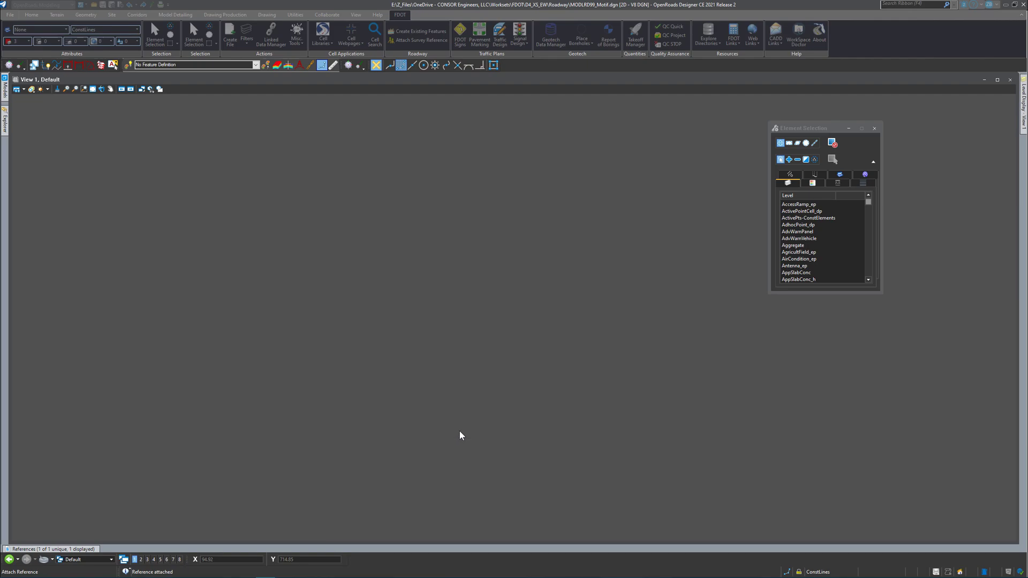
{"action": "left_click", "coordinate": [458, 433]}
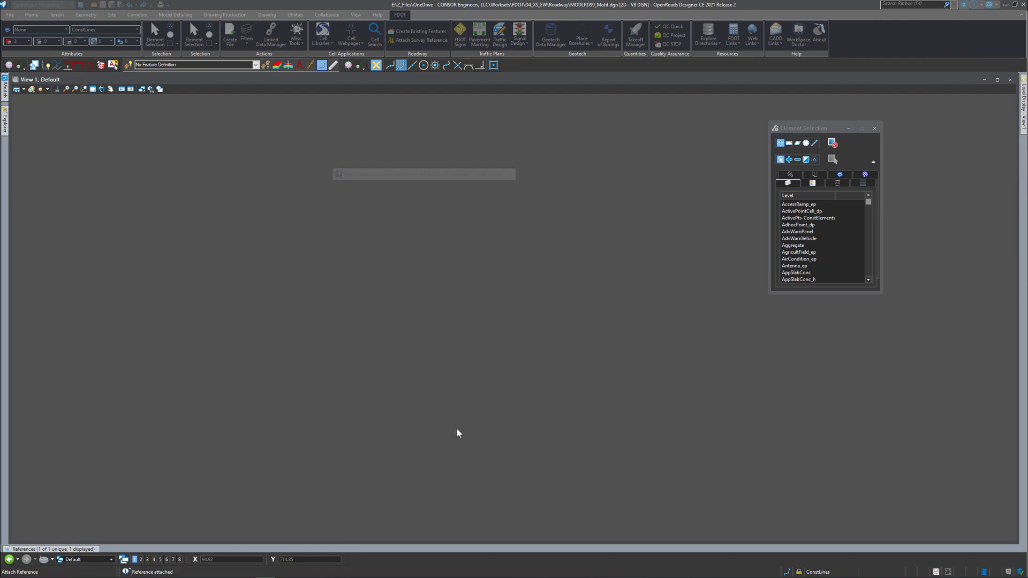
{"action": "left_click", "coordinate": [455, 433]}
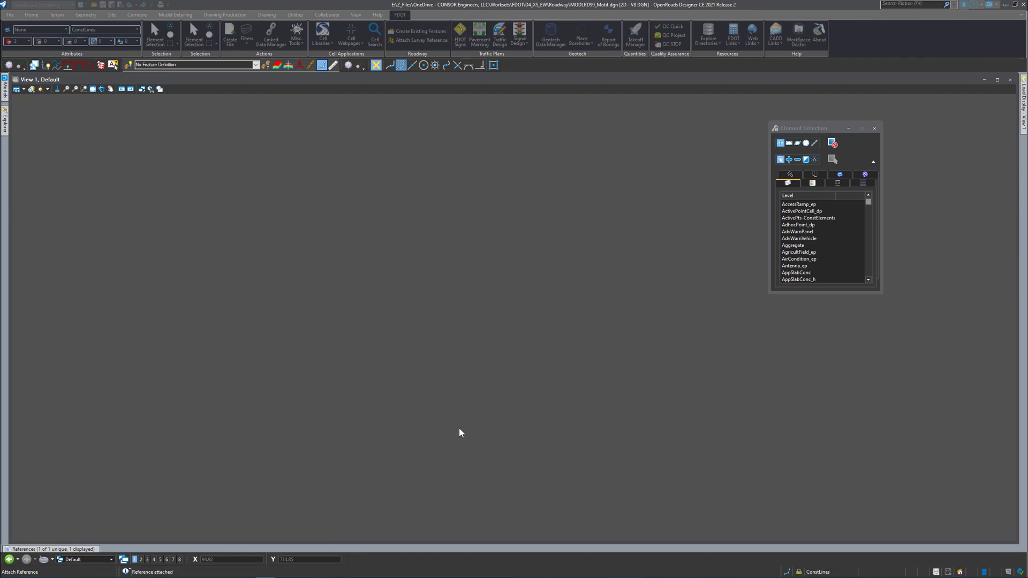
{"action": "left_click", "coordinate": [458, 432]}
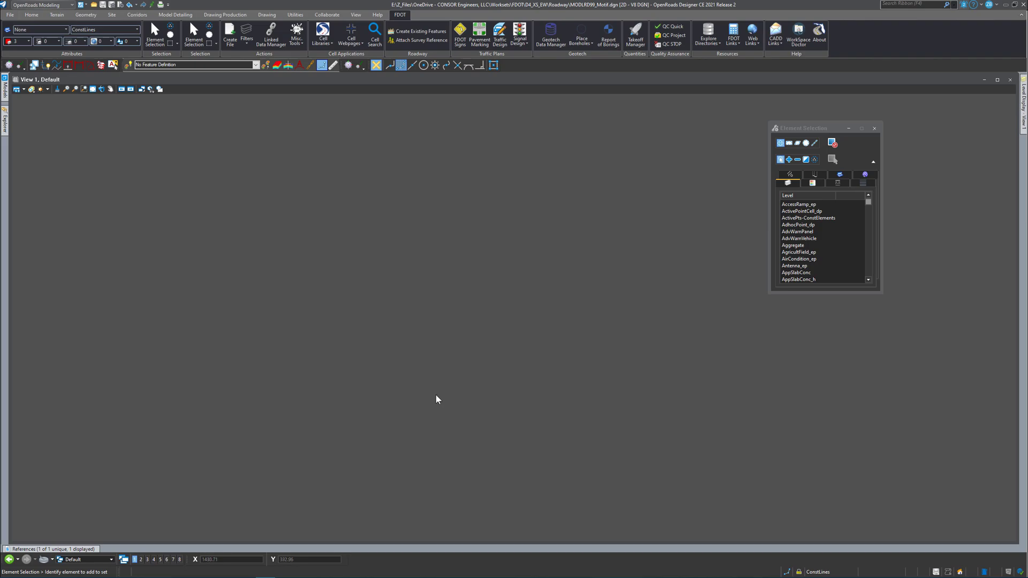
Step: Fit the attached references in the view and set the GDTMRD01 terrain boundary as the active terrain model
{"action": "left_click", "coordinate": [93, 88]}
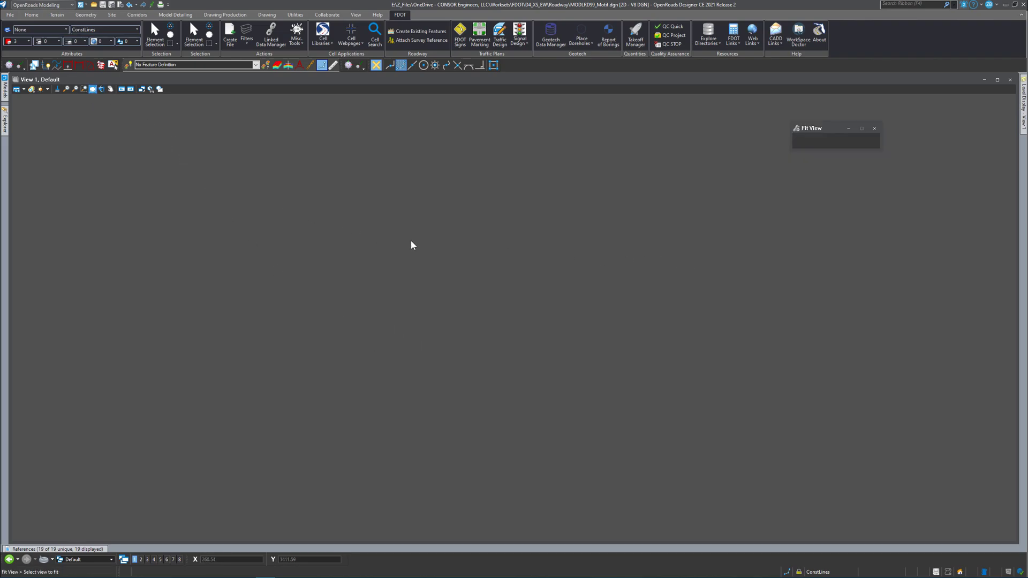
{"action": "left_click", "coordinate": [114, 148]}
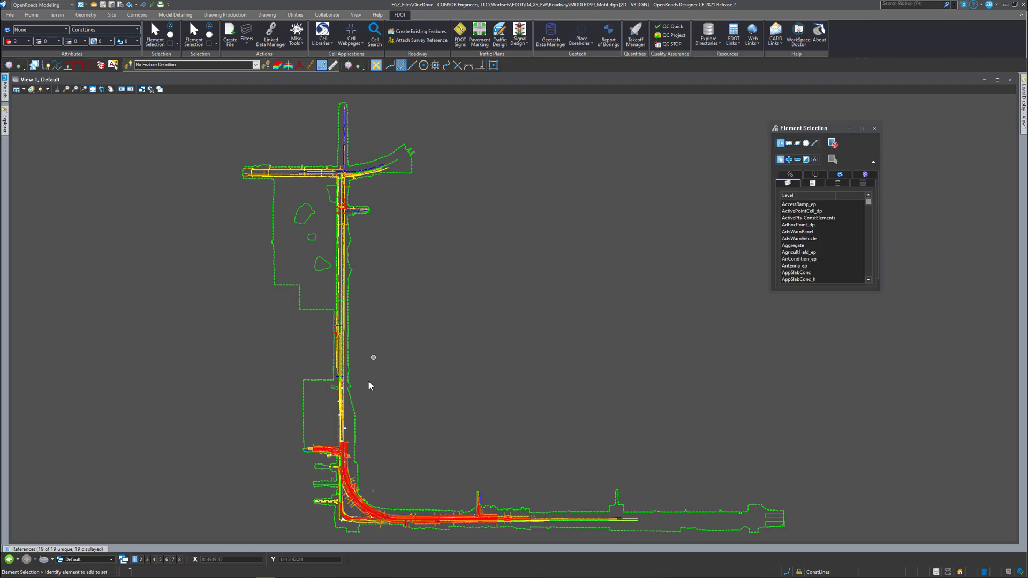
{"action": "scroll", "coordinate": [347, 518], "scroll_direction": "up", "scroll_amount": 3}
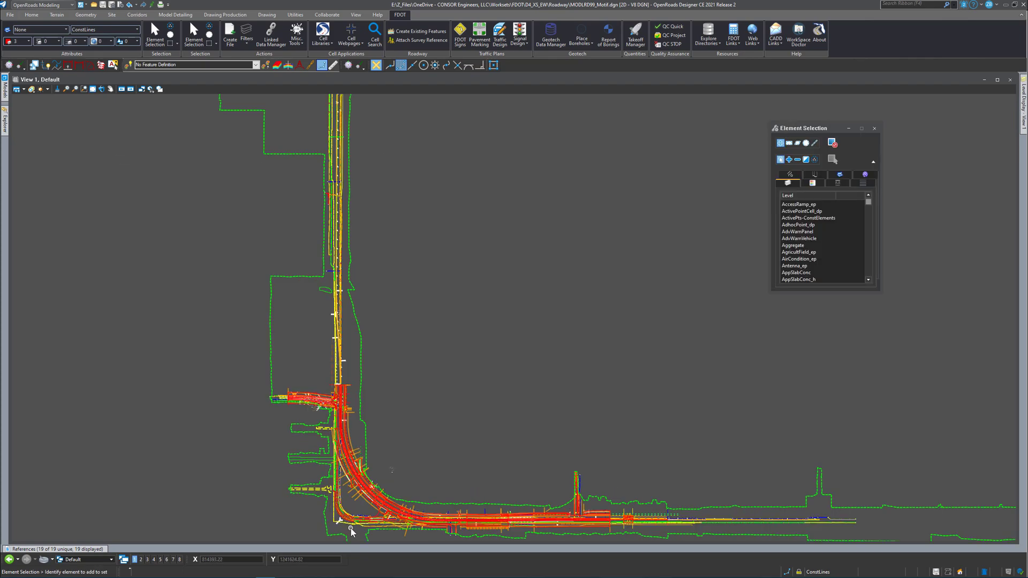
{"action": "scroll", "coordinate": [450, 296], "scroll_direction": "up", "scroll_amount": 2}
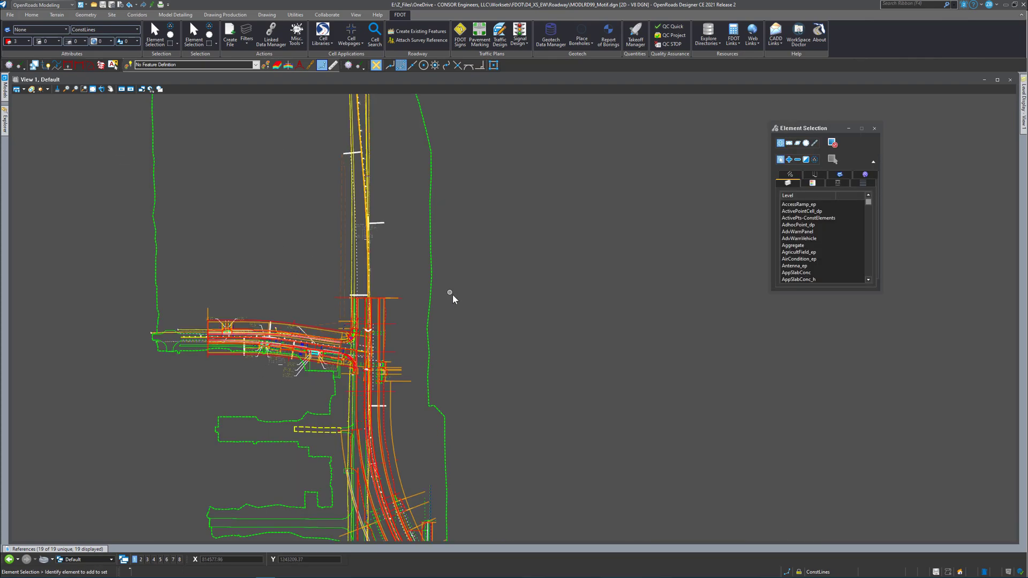
{"action": "scroll", "coordinate": [273, 225], "scroll_direction": "down", "scroll_amount": 2}
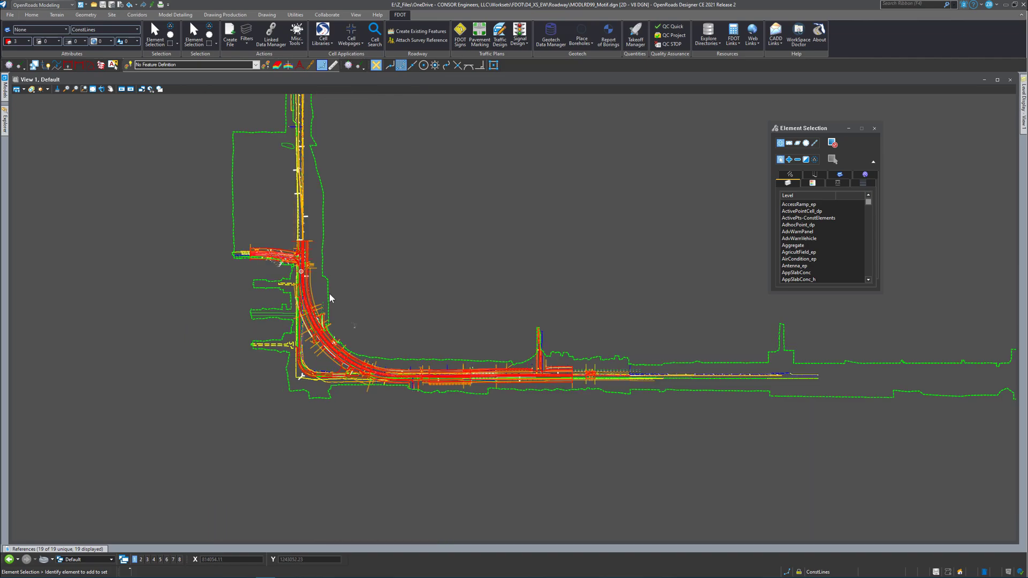
{"action": "scroll", "coordinate": [262, 271], "scroll_direction": "up", "scroll_amount": 1}
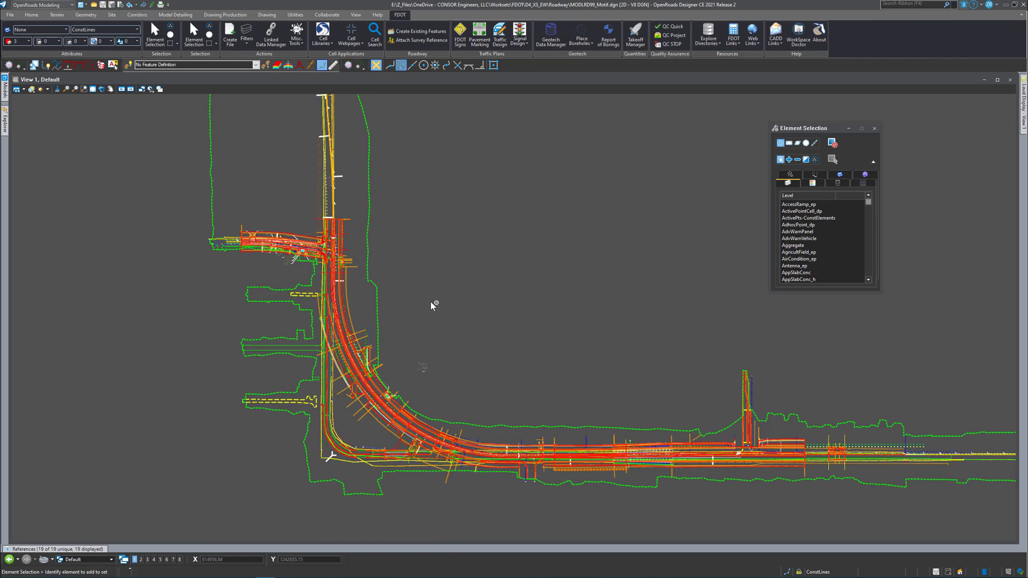
{"action": "left_click", "coordinate": [378, 294]}
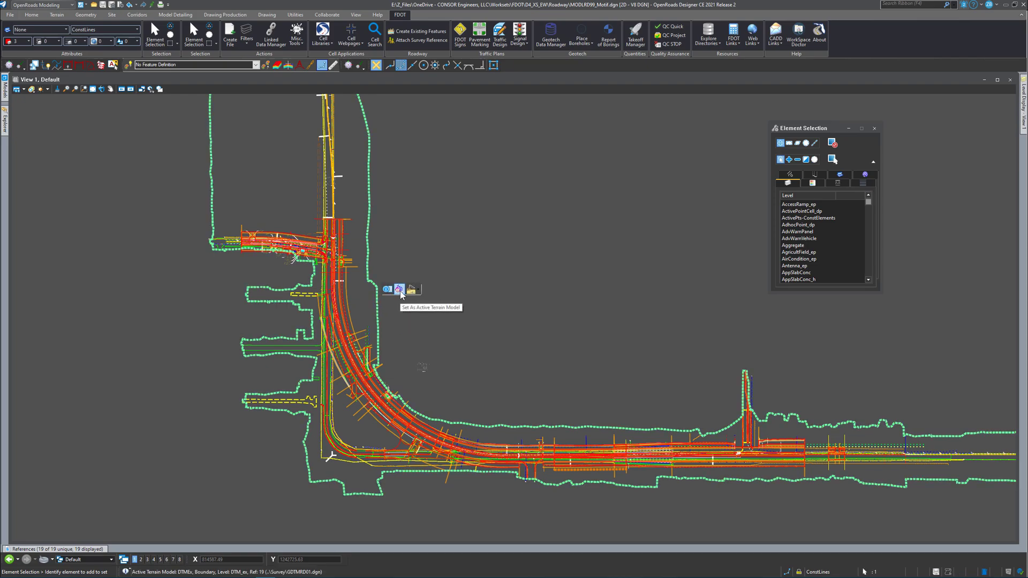
{"action": "left_click", "coordinate": [400, 290]}
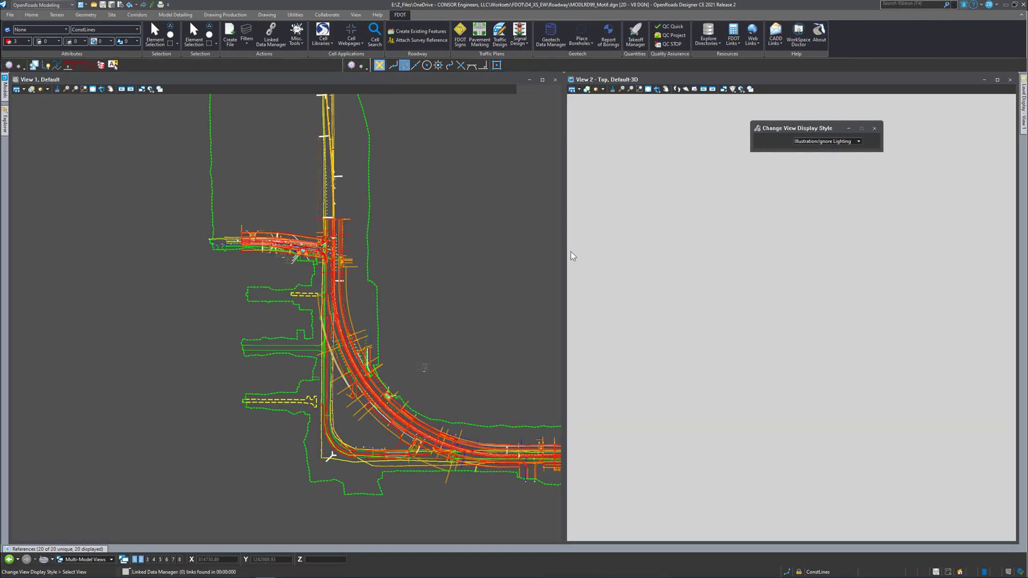
Step: Widen the Default-3D view against the plan view and shift the Element Selection dialog slightly
{"action": "left_click", "coordinate": [569, 255]}
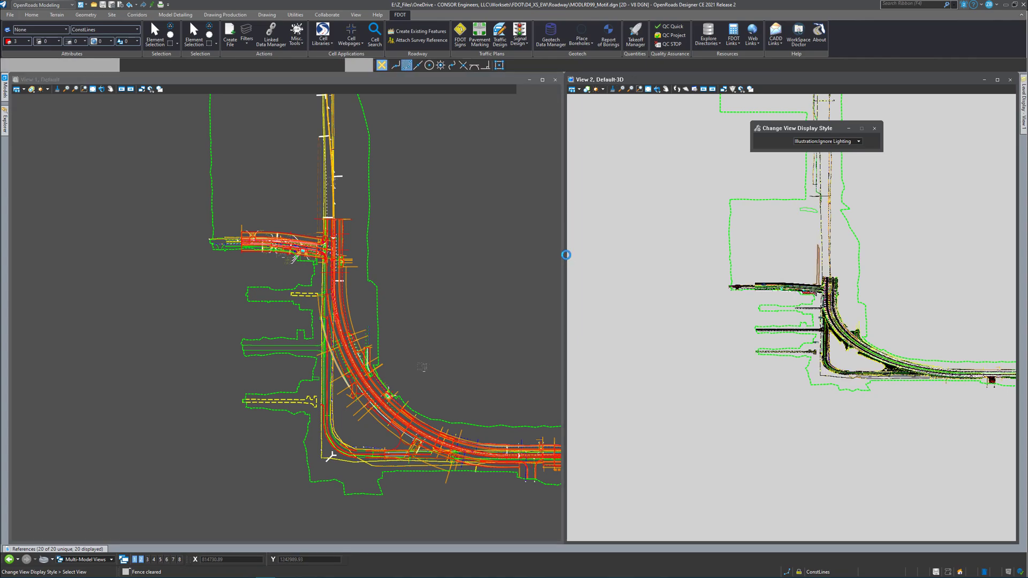
{"action": "left_click_drag", "start_coordinate": [562, 257], "coordinate": [395, 238]}
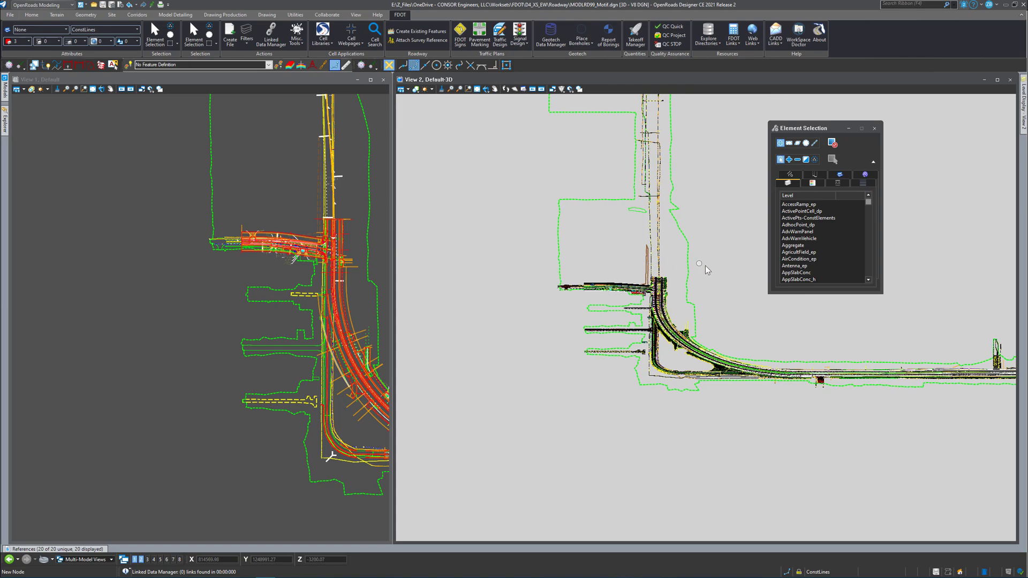
{"action": "left_click_drag", "start_coordinate": [796, 128], "coordinate": [802, 125]}
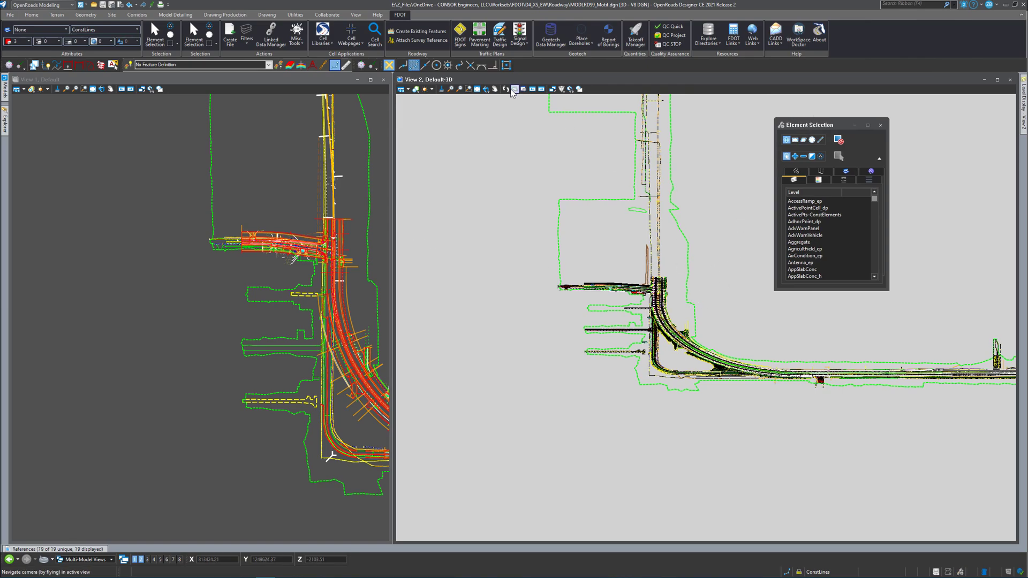
Step: Rotate the 3D view to an oblique angle and inspect the corridor meshes around the curve and the 87th Street connection
{"action": "left_click", "coordinate": [485, 88]}
{"action": "left_click", "coordinate": [712, 294]}
{"action": "left_click", "coordinate": [706, 318]}
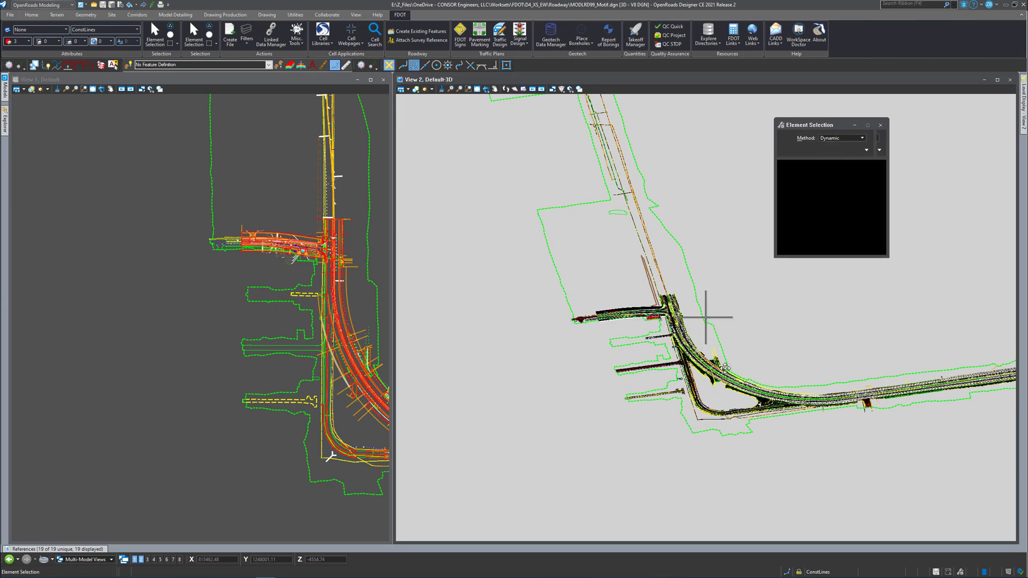
{"action": "scroll", "coordinate": [644, 354], "scroll_direction": "up", "scroll_amount": 6}
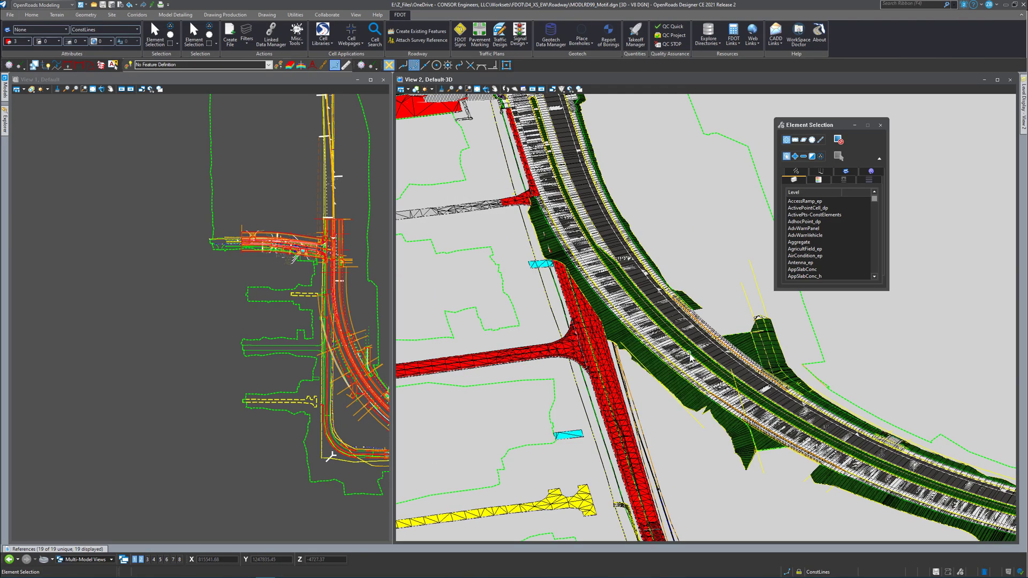
{"action": "scroll", "coordinate": [690, 359], "scroll_direction": "down", "scroll_amount": 3}
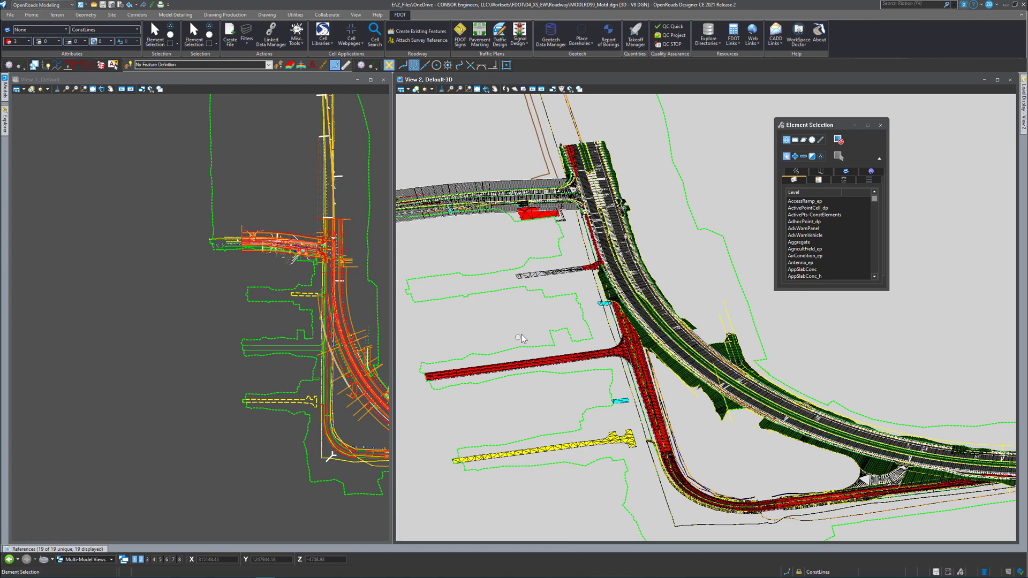
{"action": "scroll", "coordinate": [485, 182], "scroll_direction": "up", "scroll_amount": 2}
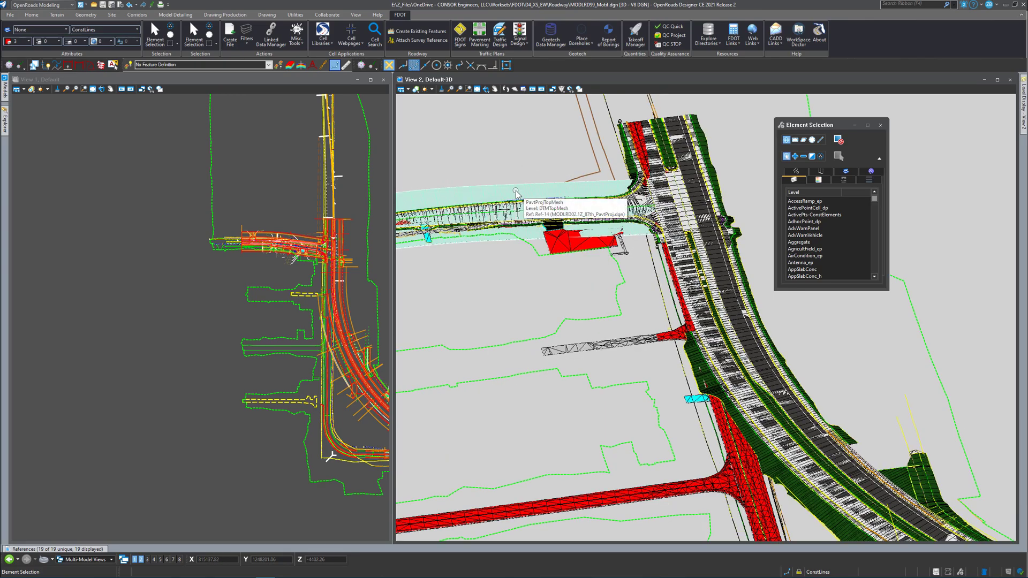
Step: Detach the MODLRD02.1Z_87th_PavtProj.dgn reference from MODLRD99_Motif.dgn
{"action": "left_click", "coordinate": [192, 350]}
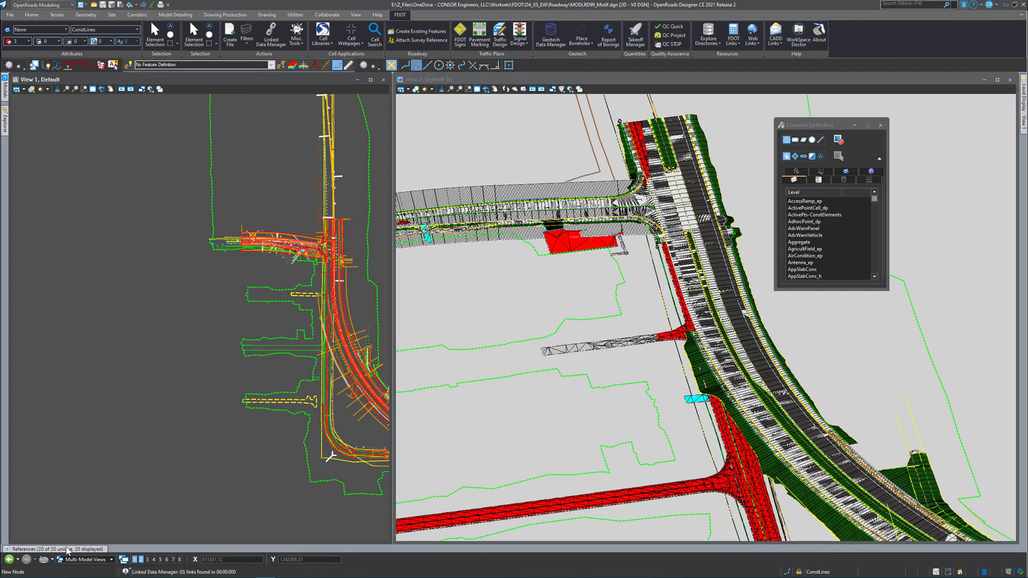
{"action": "left_click", "coordinate": [67, 550]}
{"action": "left_click", "coordinate": [94, 549]}
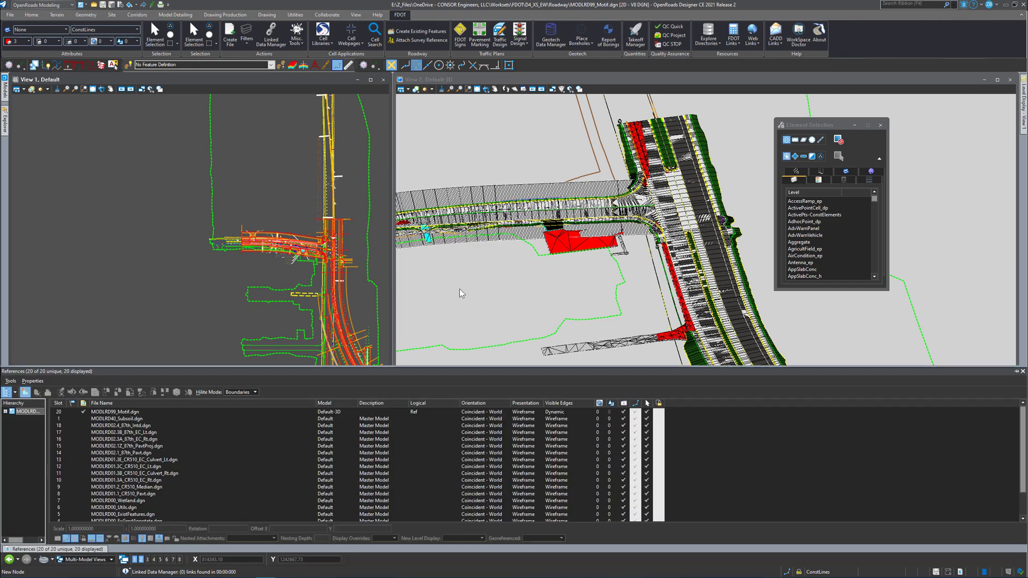
{"action": "left_click", "coordinate": [163, 460]}
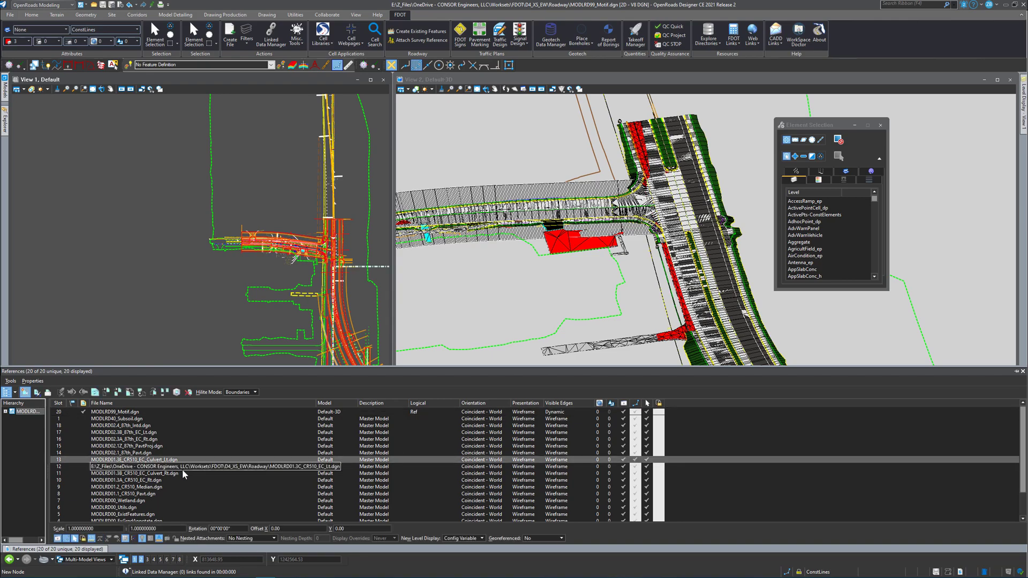
{"action": "left_click", "coordinate": [158, 446]}
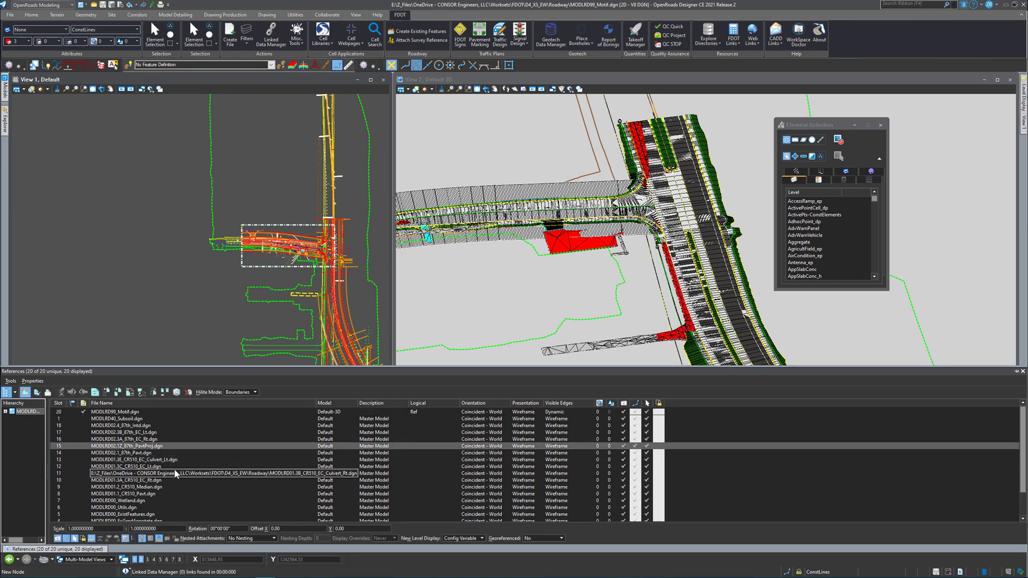
{"action": "key", "text": "Delete"}
{"action": "key", "text": "Return"}
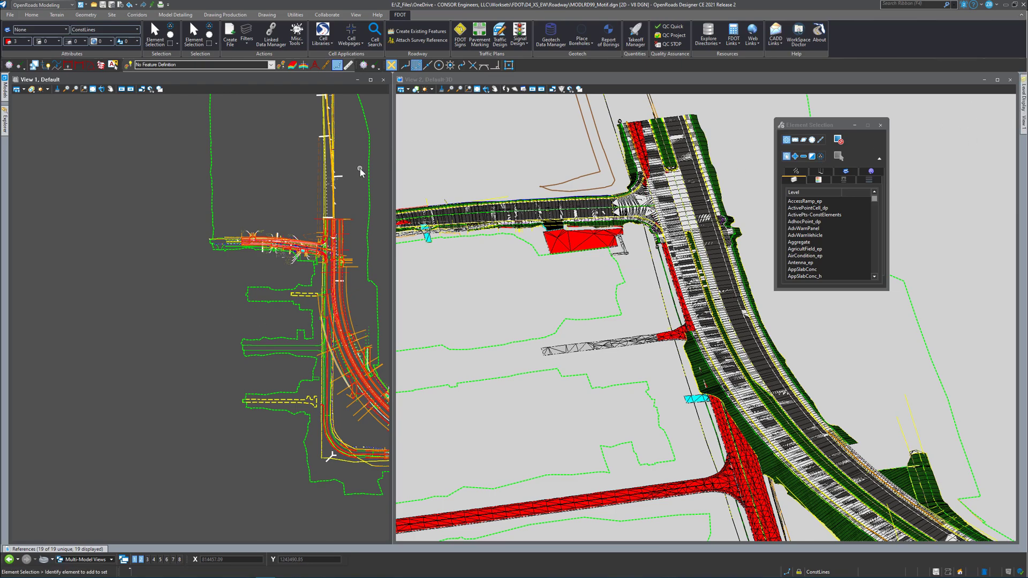
Step: Switch the level display mode for View 1 from View Display to Global Display
{"action": "left_click", "coordinate": [1024, 99]}
{"action": "mouse_move", "coordinate": [1025, 122]}
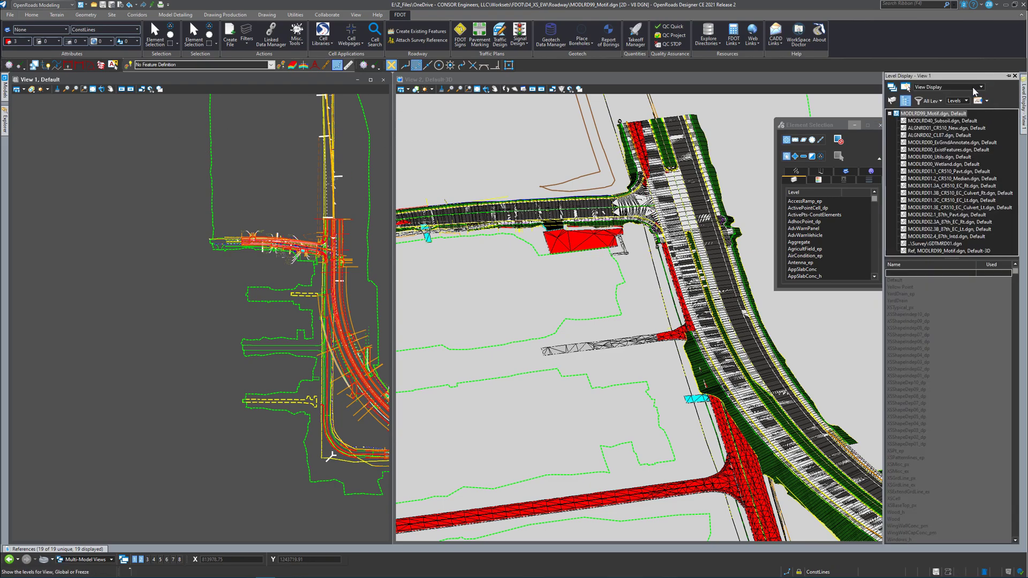
{"action": "left_click", "coordinate": [980, 88]}
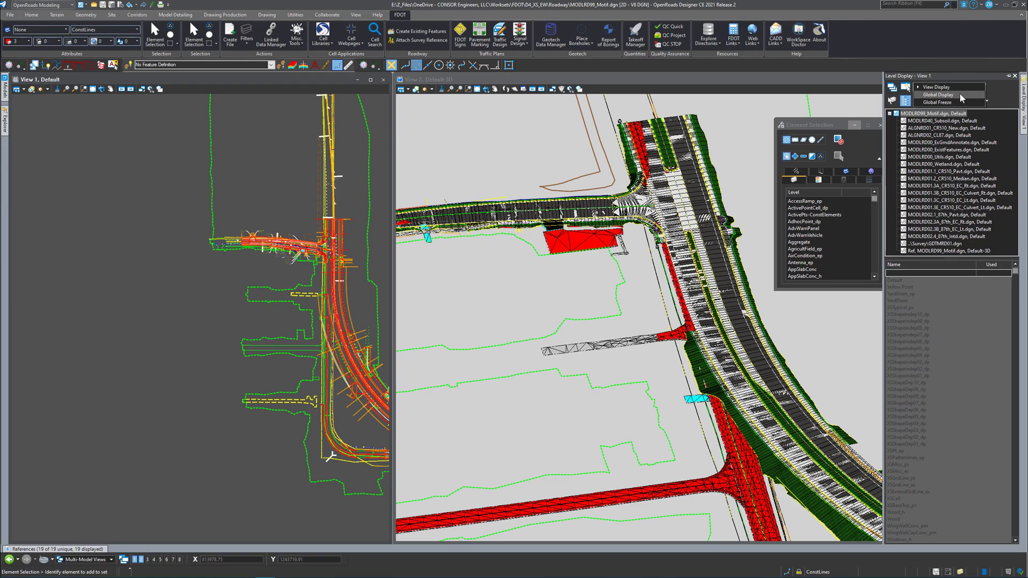
{"action": "left_click", "coordinate": [960, 94]}
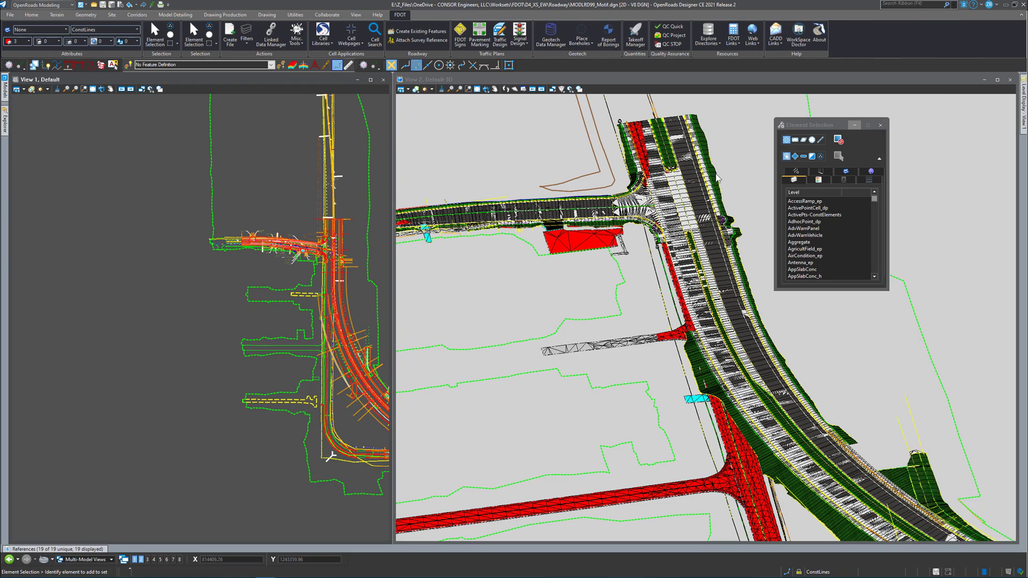
{"action": "mouse_move", "coordinate": [1024, 110]}
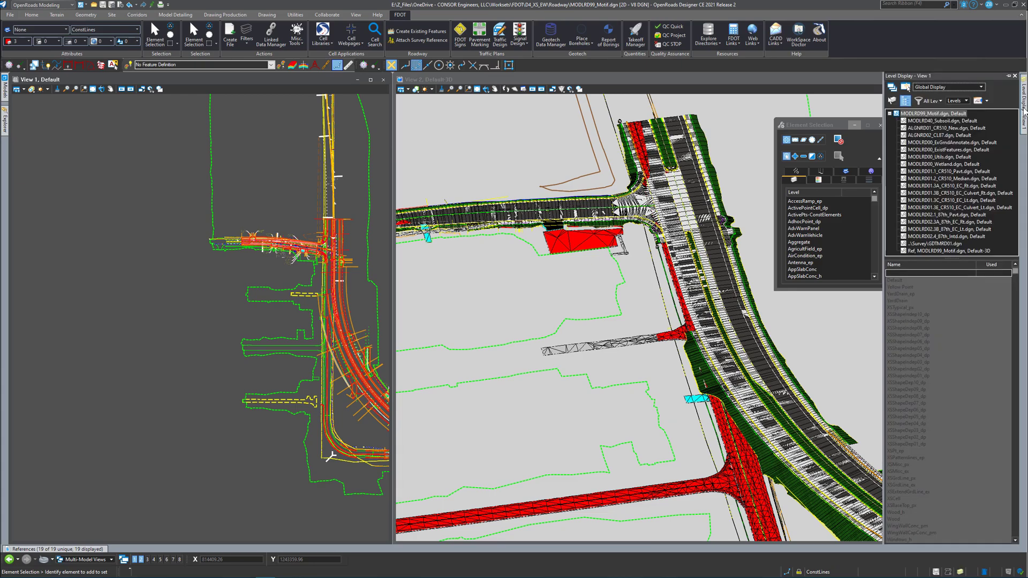
Step: For ALGNRD01_CR510_New and ALGNRD02_CL87, turn off the levels from Default through ConstLines, except the 100 ticks and 100 station text
{"action": "left_click", "coordinate": [976, 121]}
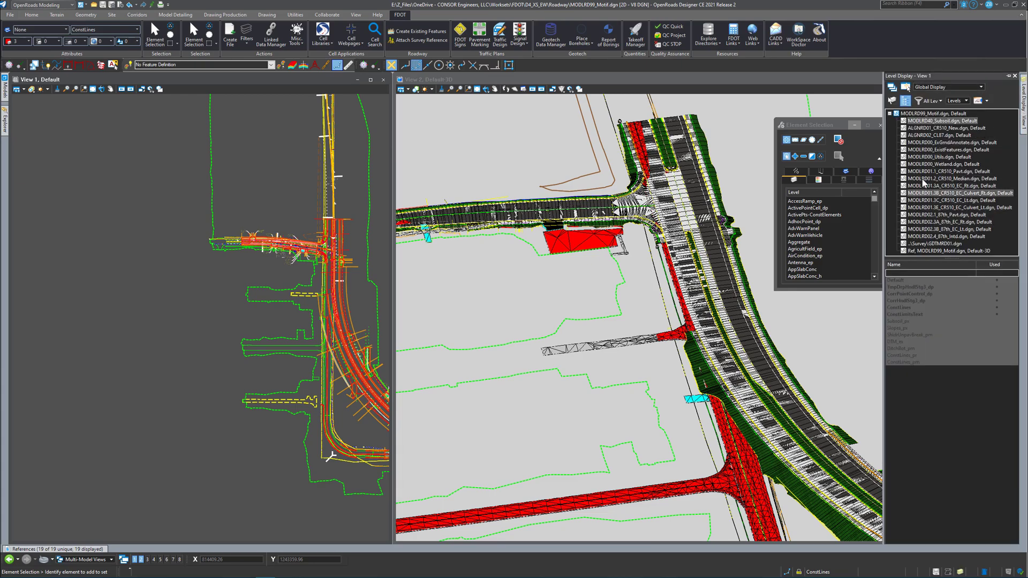
{"action": "left_click", "coordinate": [936, 134]}
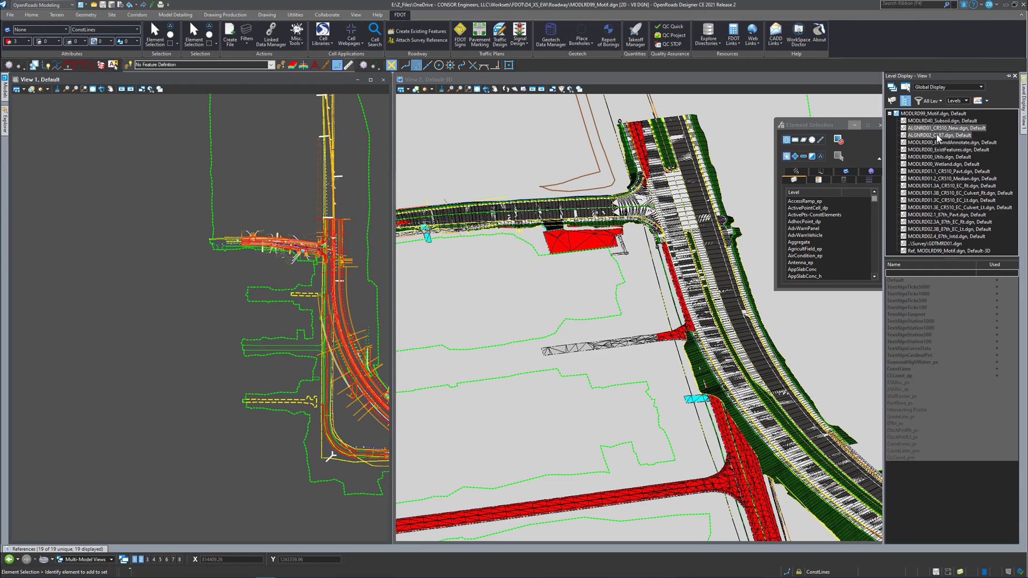
{"action": "left_click", "coordinate": [938, 128], "text": "ctrl"}
{"action": "left_click", "coordinate": [918, 279]}
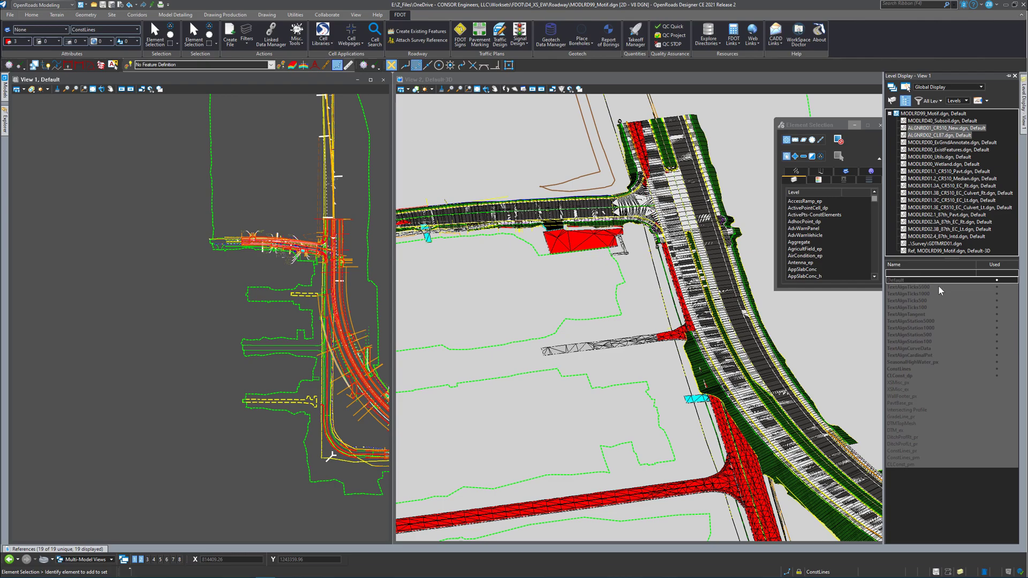
{"action": "left_click", "coordinate": [937, 297], "text": "shift"}
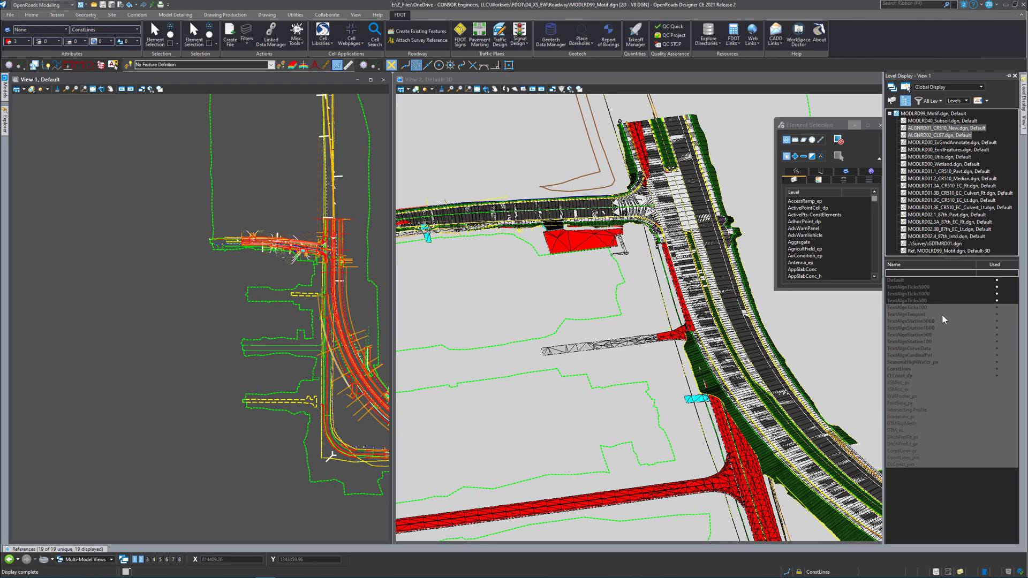
{"action": "left_click_drag", "start_coordinate": [930, 313], "coordinate": [932, 368]}
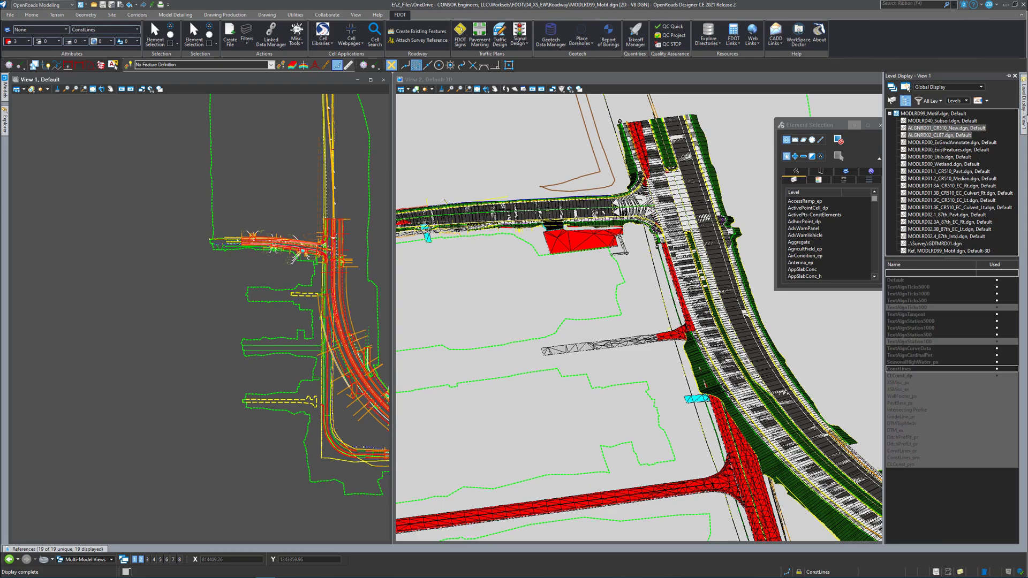
Step: For references MODLRD00_ExGrndAnnotate through MODLRD02.4_87th_Intd, turn off Default, the TmpDrpHndl, Draft_Corr and CorrHndl levels, and ConstLines
{"action": "mouse_move", "coordinate": [1025, 122]}
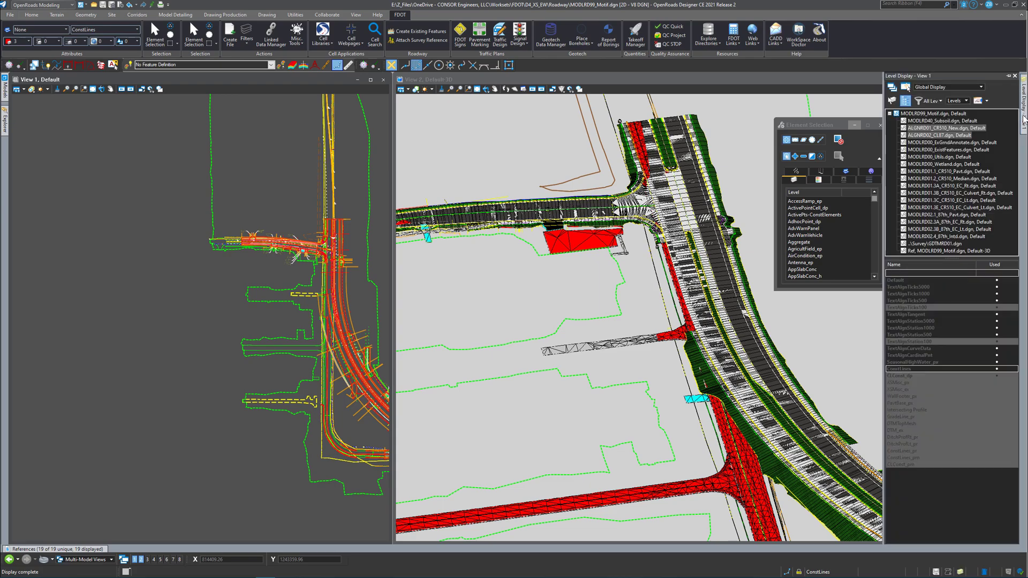
{"action": "left_click", "coordinate": [941, 143]}
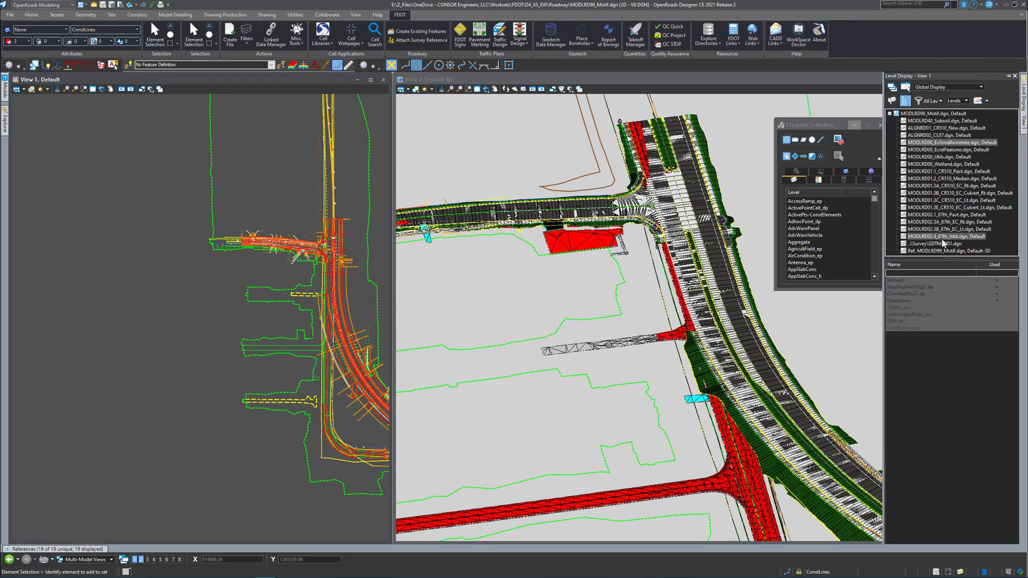
{"action": "left_click", "coordinate": [959, 237], "text": "shift"}
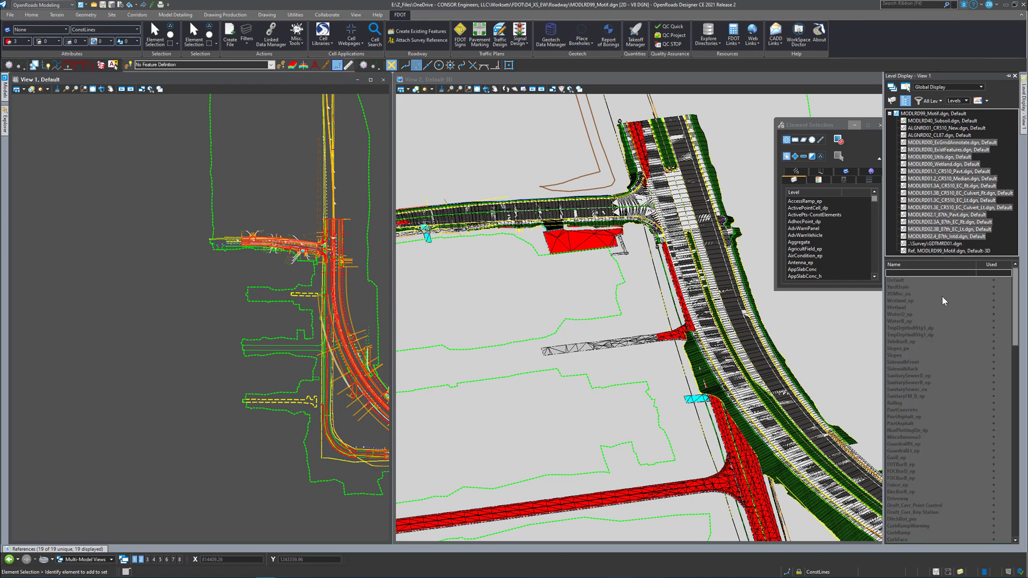
{"action": "left_click", "coordinate": [902, 281]}
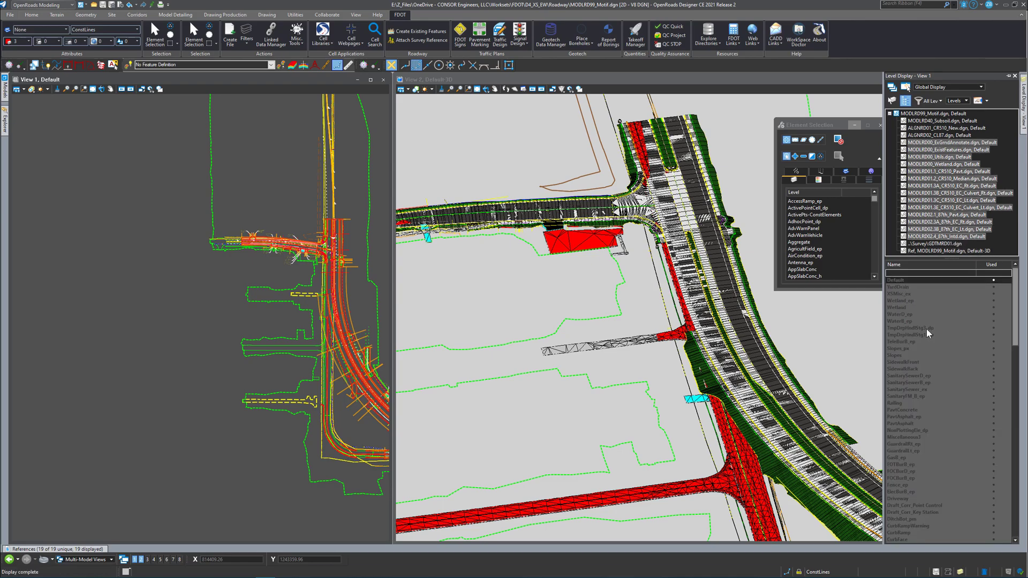
{"action": "left_click_drag", "start_coordinate": [927, 328], "coordinate": [927, 334]}
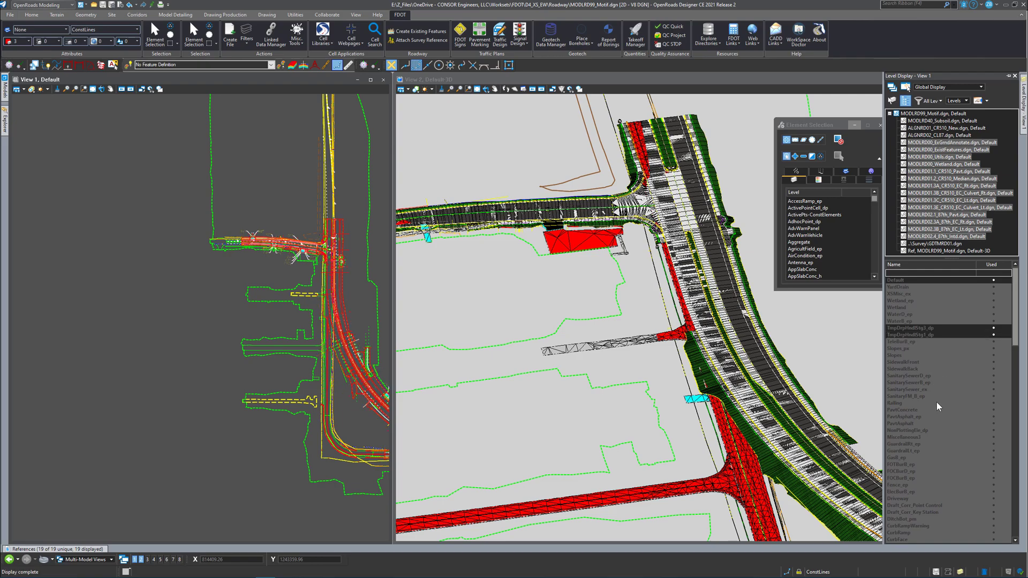
{"action": "scroll", "coordinate": [927, 480], "scroll_direction": "down", "scroll_amount": 2}
{"action": "left_click_drag", "start_coordinate": [918, 464], "coordinate": [923, 496]}
{"action": "scroll", "coordinate": [922, 504], "scroll_direction": "down", "scroll_amount": 1}
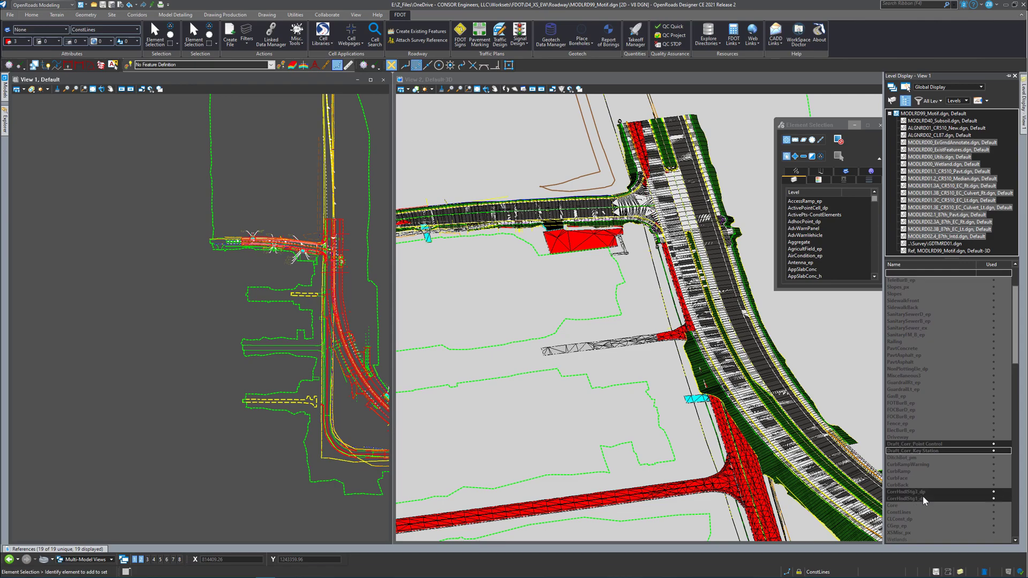
{"action": "left_click", "coordinate": [930, 513]}
{"action": "scroll", "coordinate": [941, 516], "scroll_direction": "down", "scroll_amount": 1}
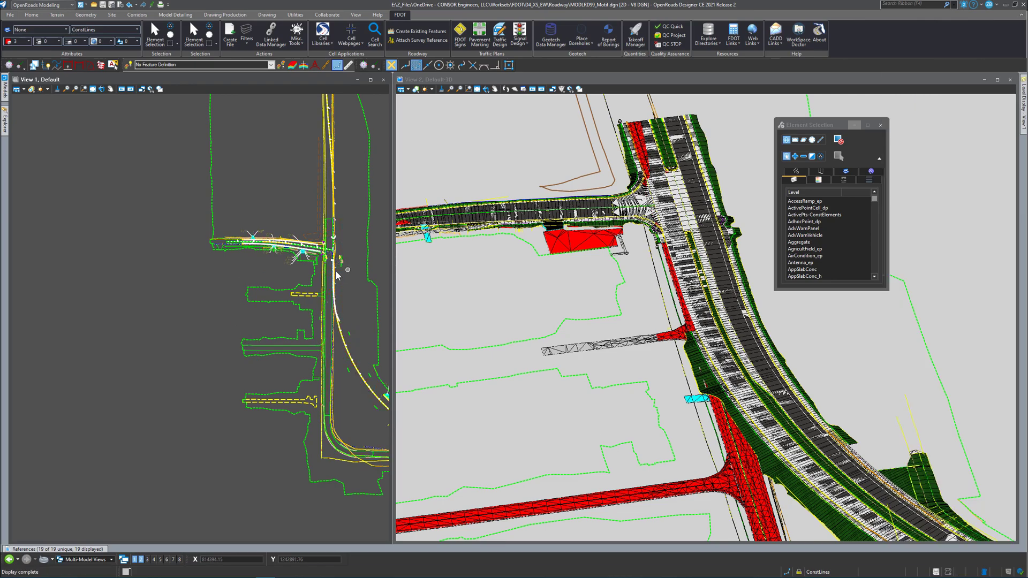
Step: Turn off the NonPlottingEle_dp level for the same references to hide the station and elevation labels in View 1
{"action": "scroll", "coordinate": [286, 262], "scroll_direction": "up", "scroll_amount": 5}
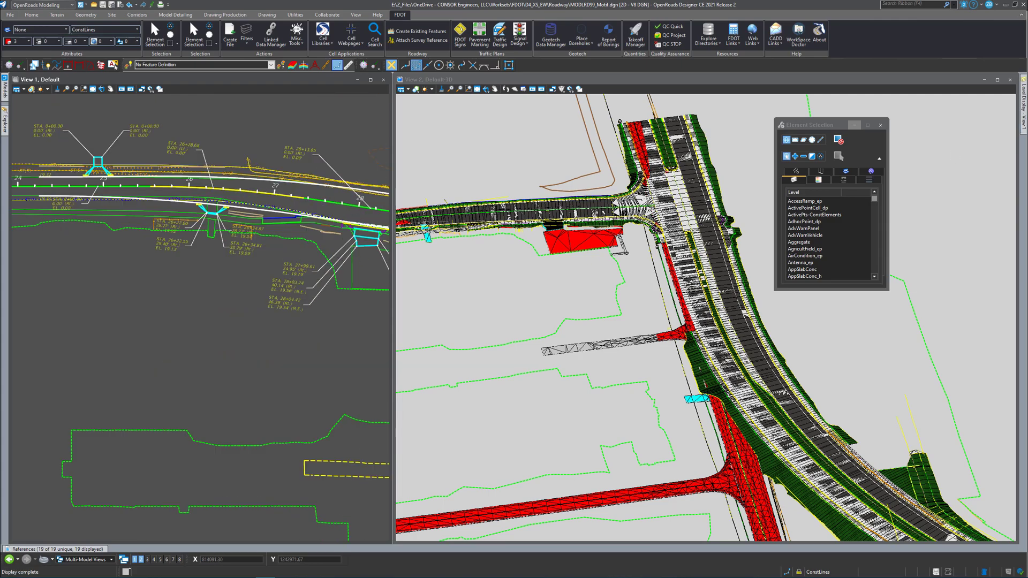
{"action": "mouse_move", "coordinate": [1024, 123]}
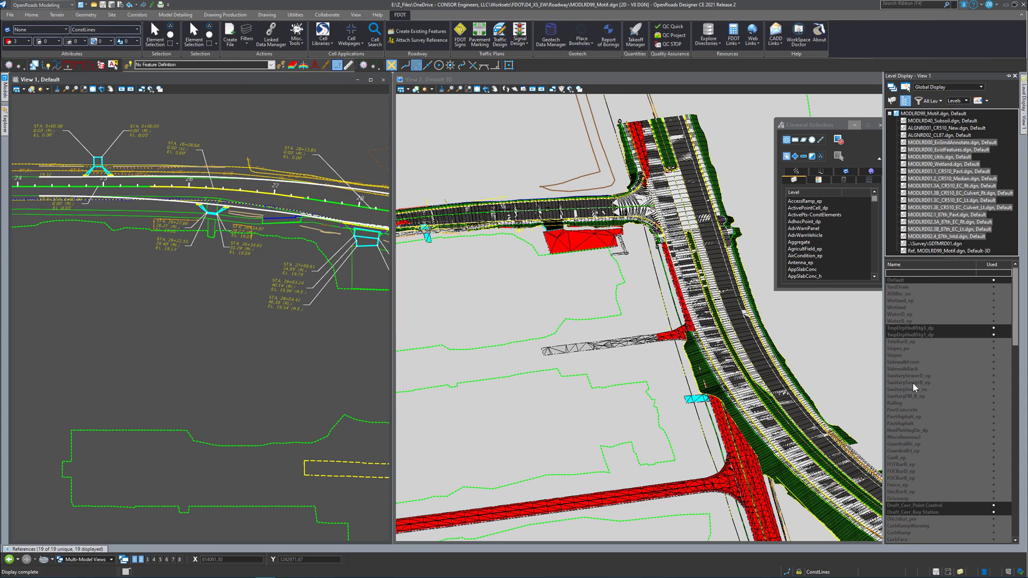
{"action": "scroll", "coordinate": [913, 383], "scroll_direction": "down", "scroll_amount": 1}
{"action": "left_click", "coordinate": [920, 410]}
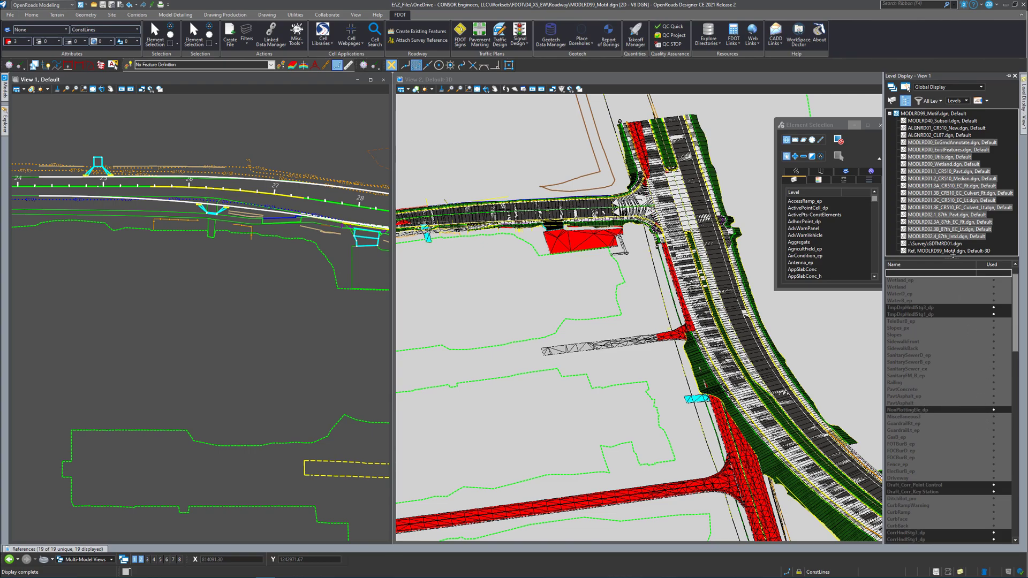
Step: Turn off Default through ConstLimitsText for MODLRD40_Subsoil, and Default, FlowArrow_ep, DTMVertices_ep and both contour levels for GDTMRD01
{"action": "left_click", "coordinate": [952, 121]}
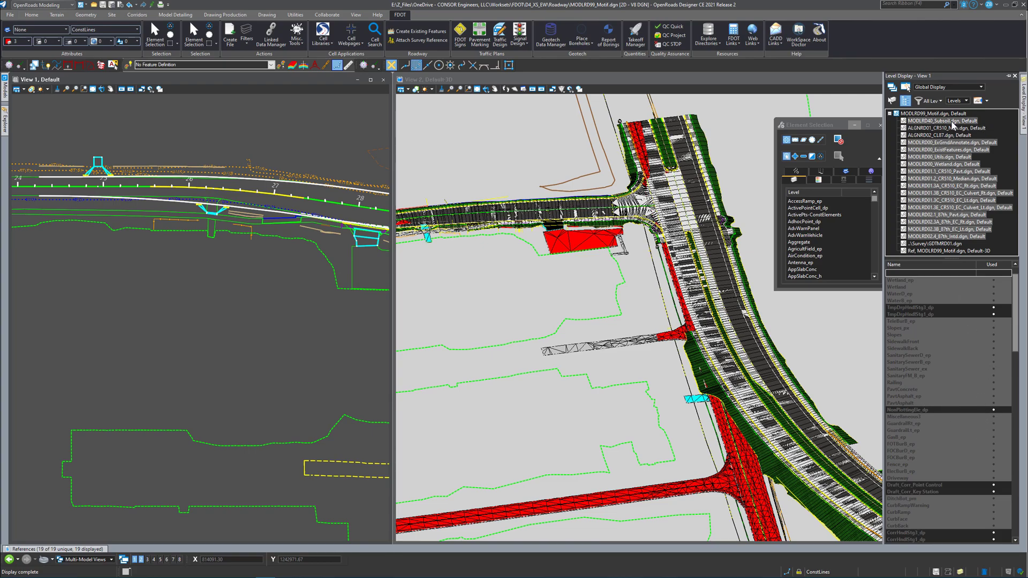
{"action": "left_click_drag", "start_coordinate": [904, 279], "coordinate": [933, 313]}
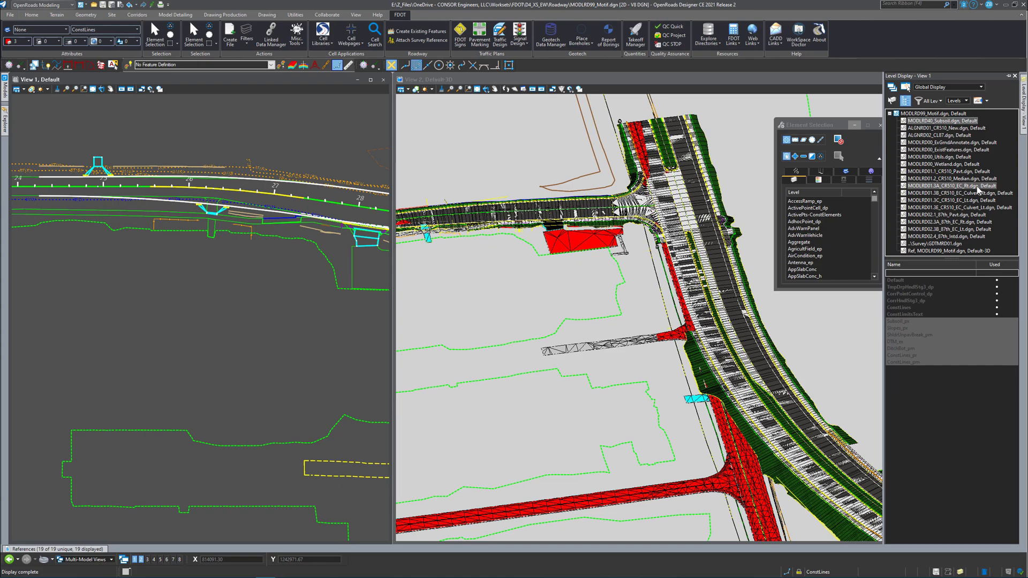
{"action": "left_click", "coordinate": [937, 244]}
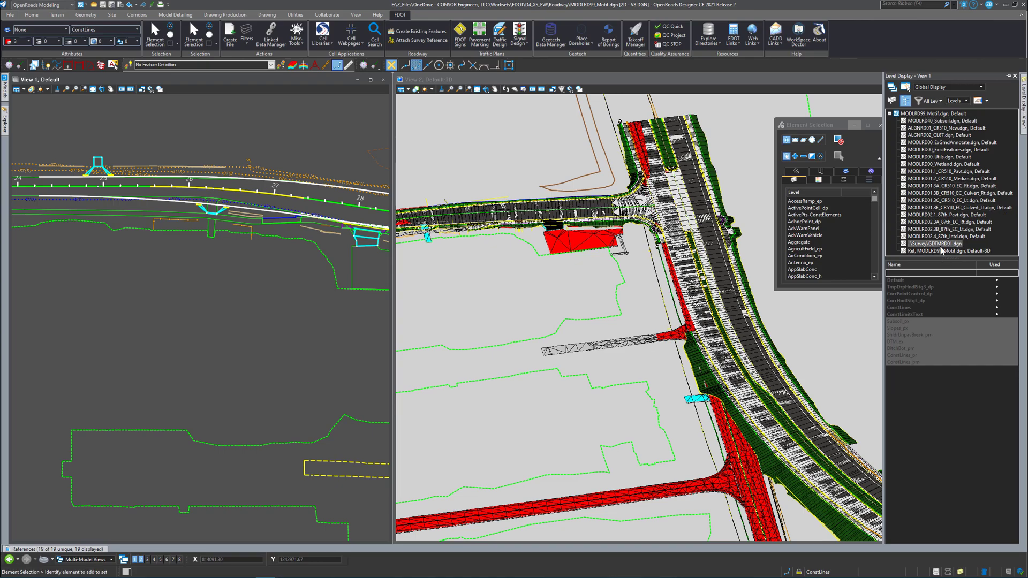
{"action": "left_click_drag", "start_coordinate": [910, 281], "coordinate": [921, 332]}
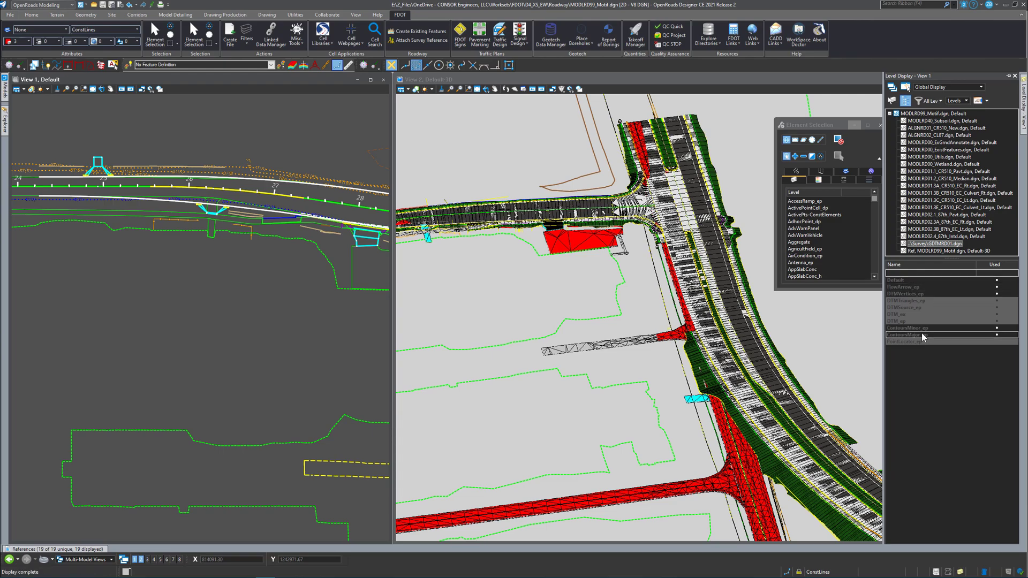
Step: In View 2, turn off Default, YardDrain, Wetland, WaterD_ep, UtilsMisc and SanitarySewerB_ep for references Ref-3 through Ref-17
{"action": "left_click", "coordinate": [633, 295]}
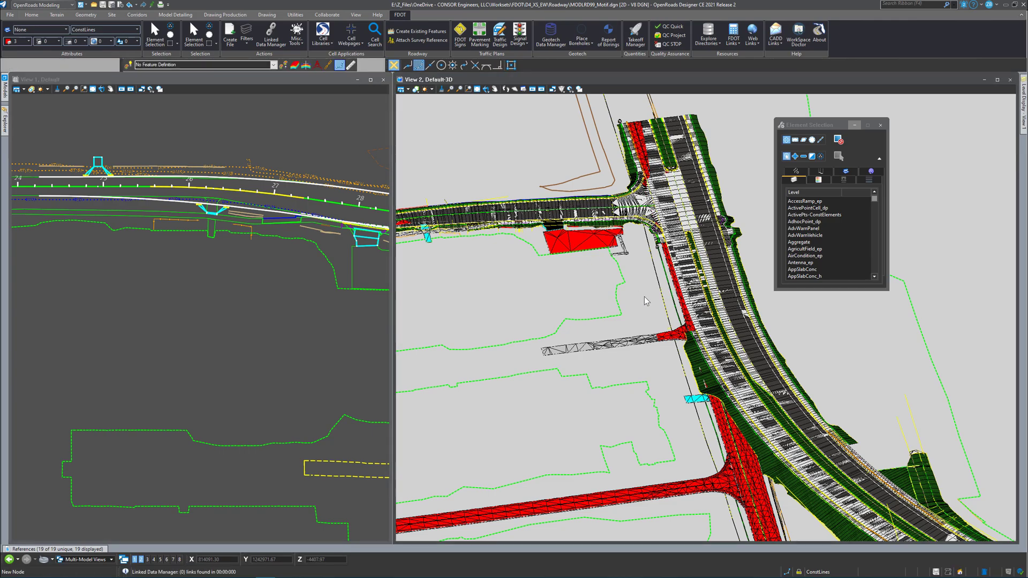
{"action": "mouse_move", "coordinate": [1024, 105]}
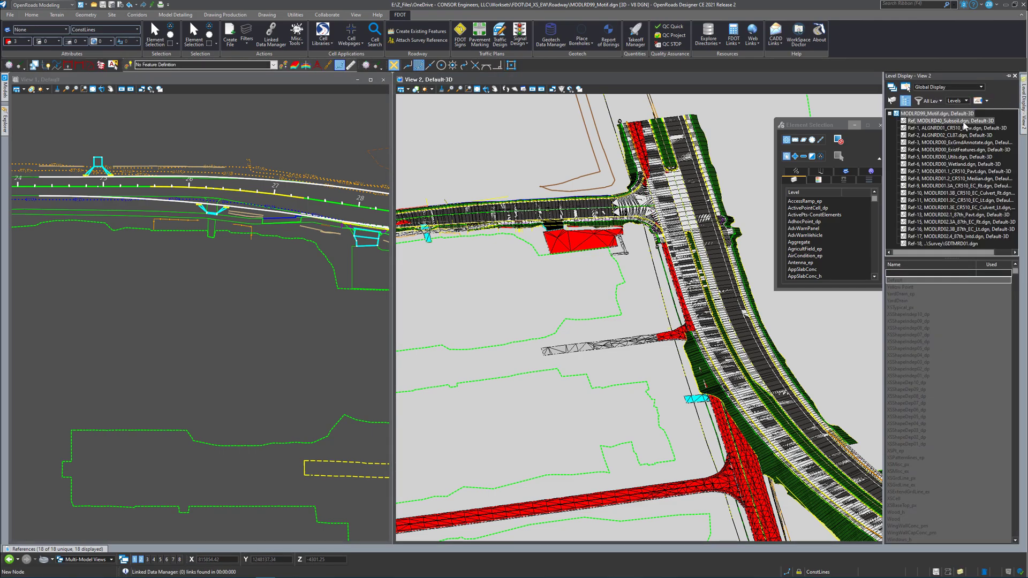
{"action": "left_click", "coordinate": [941, 149]}
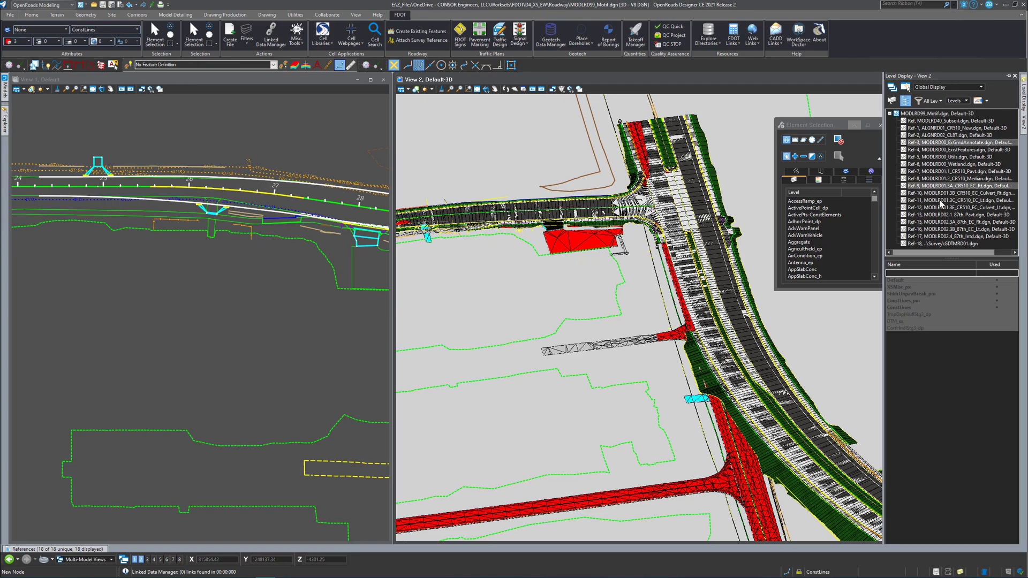
{"action": "left_click", "coordinate": [941, 236], "text": "shift"}
{"action": "left_click", "coordinate": [902, 281]}
{"action": "left_click", "coordinate": [904, 287]}
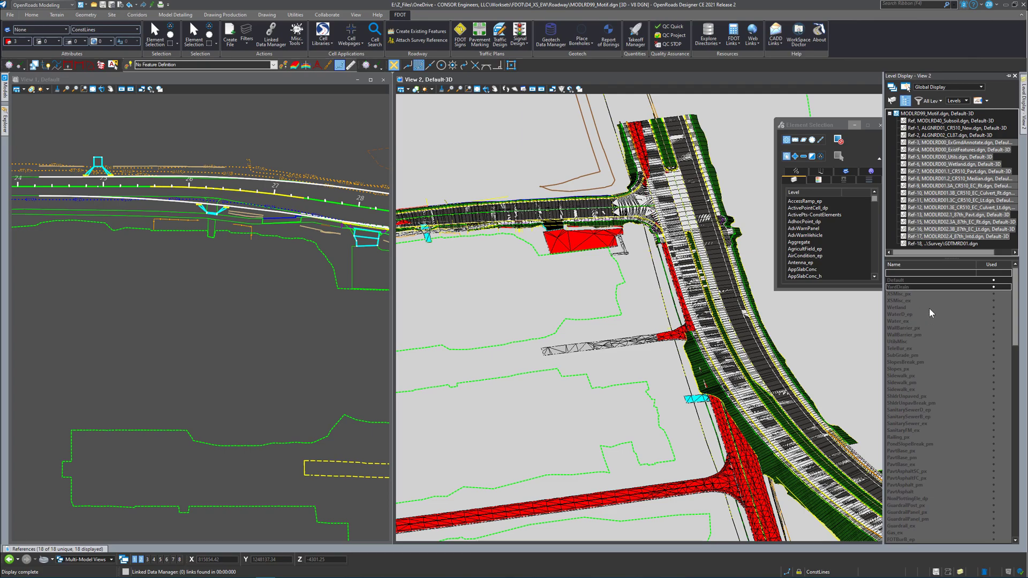
{"action": "left_click", "coordinate": [905, 308], "text": "ctrl"}
{"action": "left_click", "coordinate": [910, 315], "text": "ctrl"}
{"action": "left_click", "coordinate": [909, 342], "text": "ctrl"}
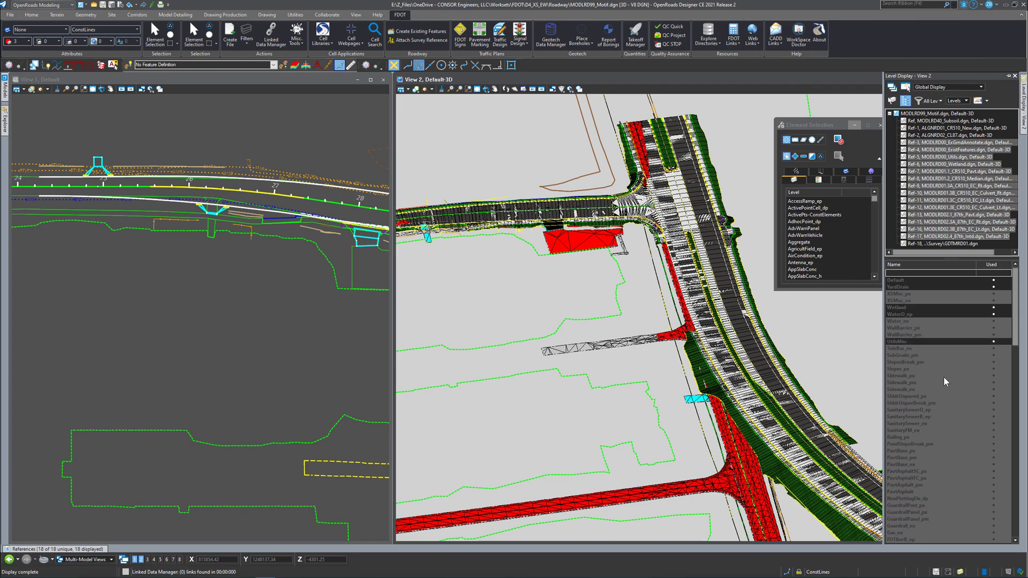
{"action": "left_click", "coordinate": [934, 418], "text": "ctrl"}
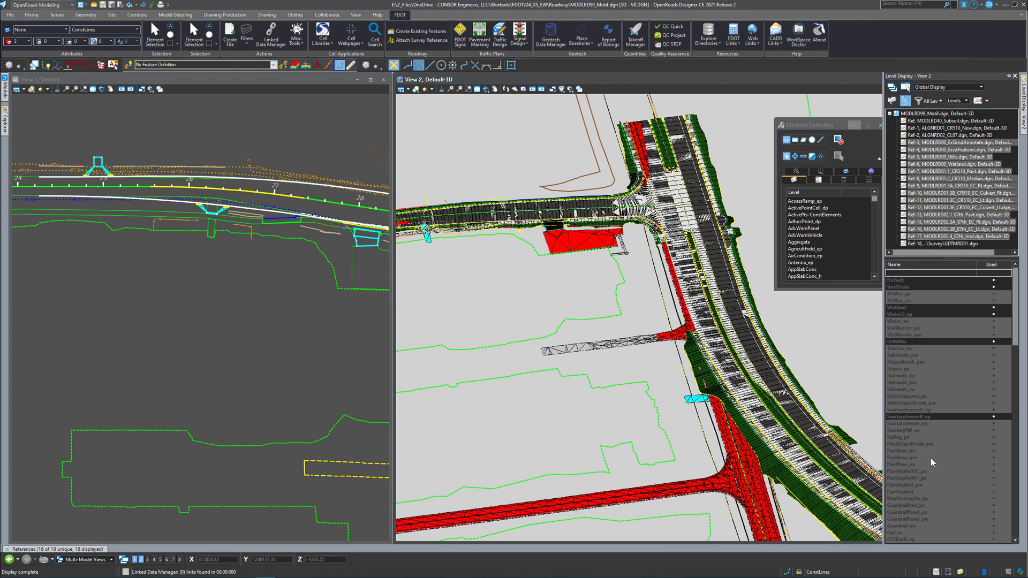
Step: Turn off the PavtAsphalt, NonPlottingEle_dp, FOTBurB_ep, FOCBurD_ep and FOCBurB_ep levels for the selected 3D references
{"action": "scroll", "coordinate": [932, 475], "scroll_direction": "down", "scroll_amount": 3}
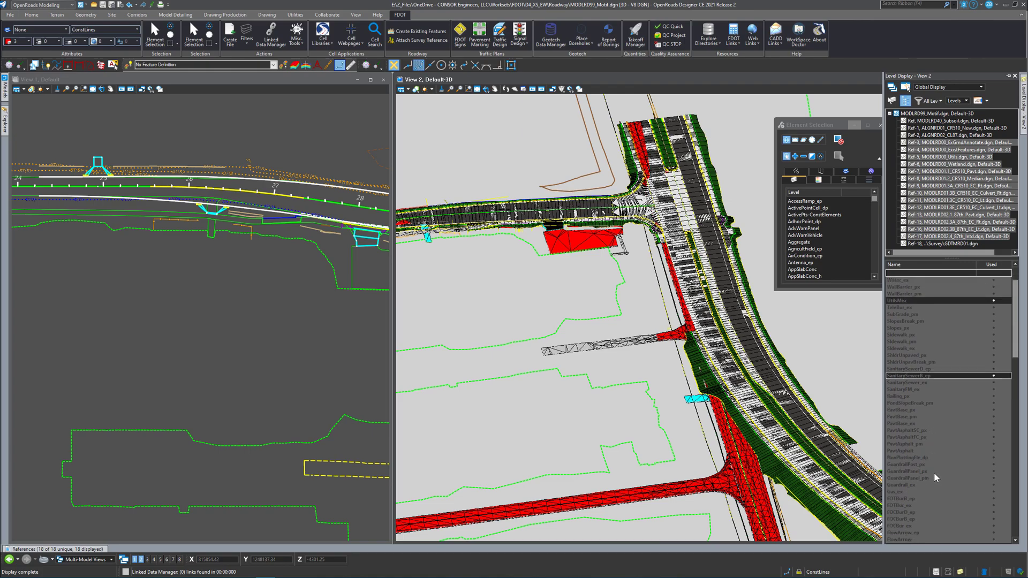
{"action": "left_click", "coordinate": [911, 430], "text": "ctrl"}
{"action": "left_click", "coordinate": [916, 436], "text": "ctrl"}
{"action": "scroll", "coordinate": [926, 452], "scroll_direction": "up", "scroll_amount": 3}
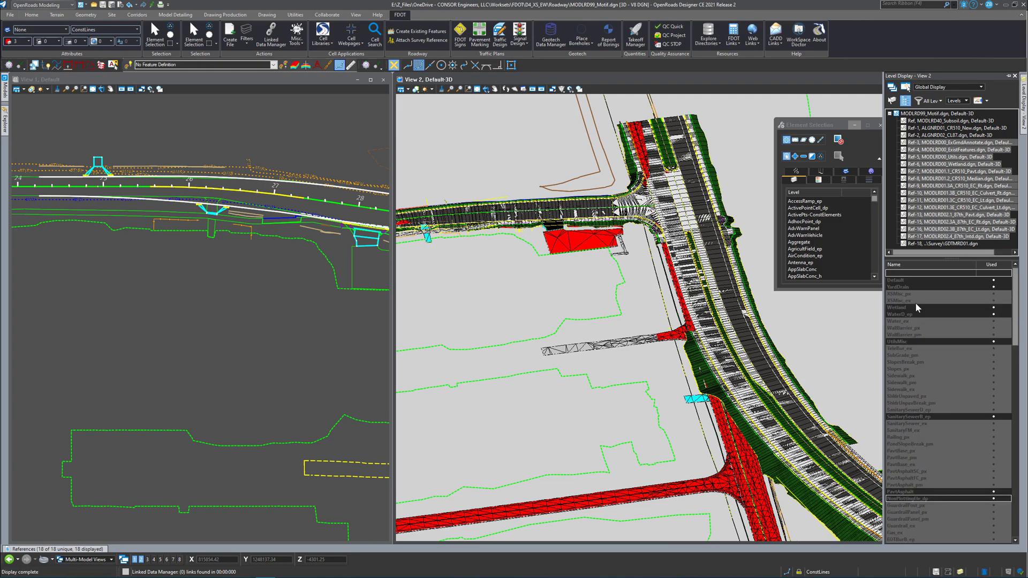
{"action": "scroll", "coordinate": [931, 482], "scroll_direction": "down", "scroll_amount": 3}
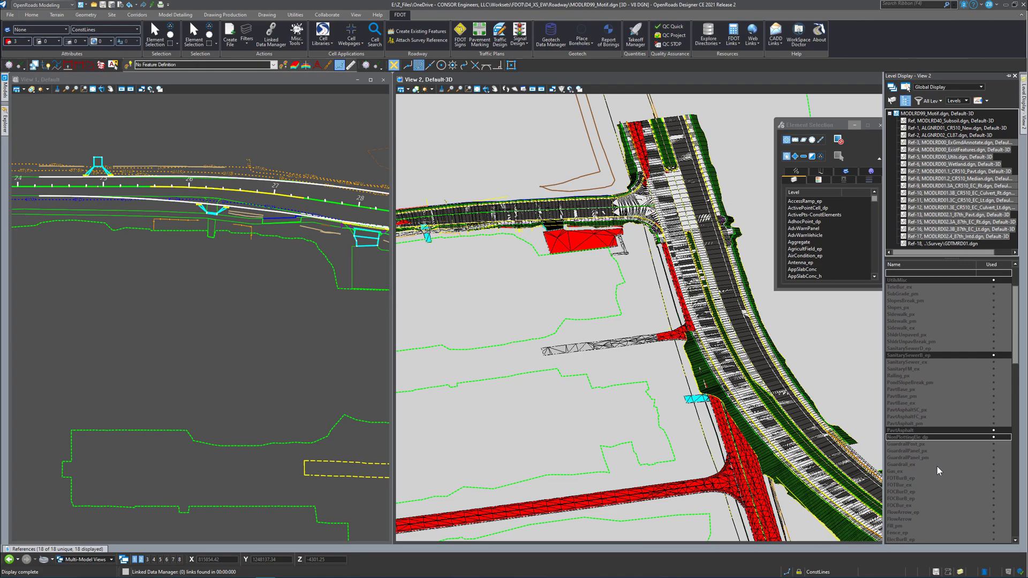
{"action": "scroll", "coordinate": [937, 467], "scroll_direction": "down", "scroll_amount": 2}
{"action": "left_click", "coordinate": [926, 396], "text": "ctrl"}
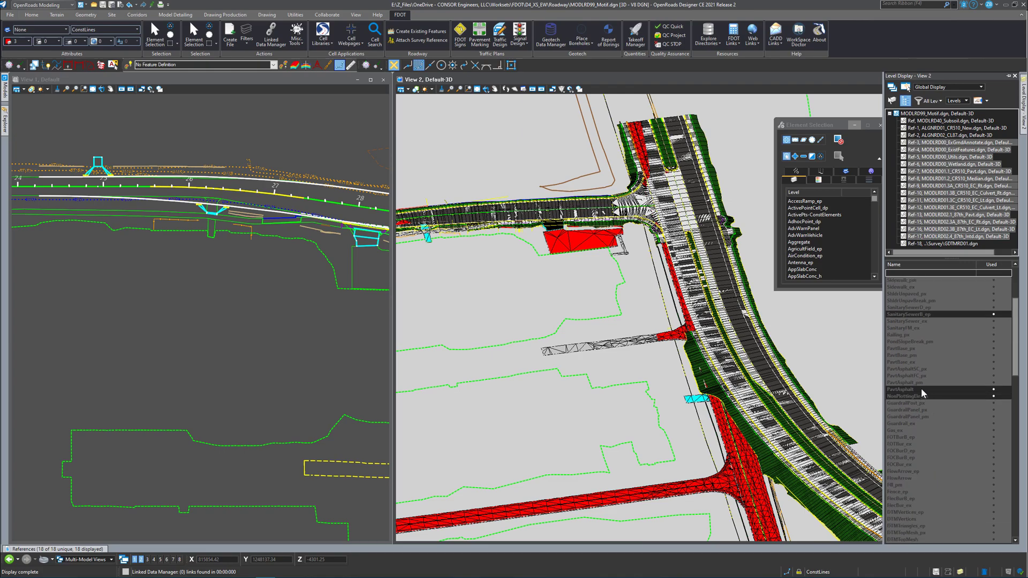
{"action": "left_click", "coordinate": [917, 438], "text": "ctrl"}
{"action": "left_click", "coordinate": [921, 451], "text": "ctrl"}
{"action": "left_click", "coordinate": [920, 458], "text": "ctrl"}
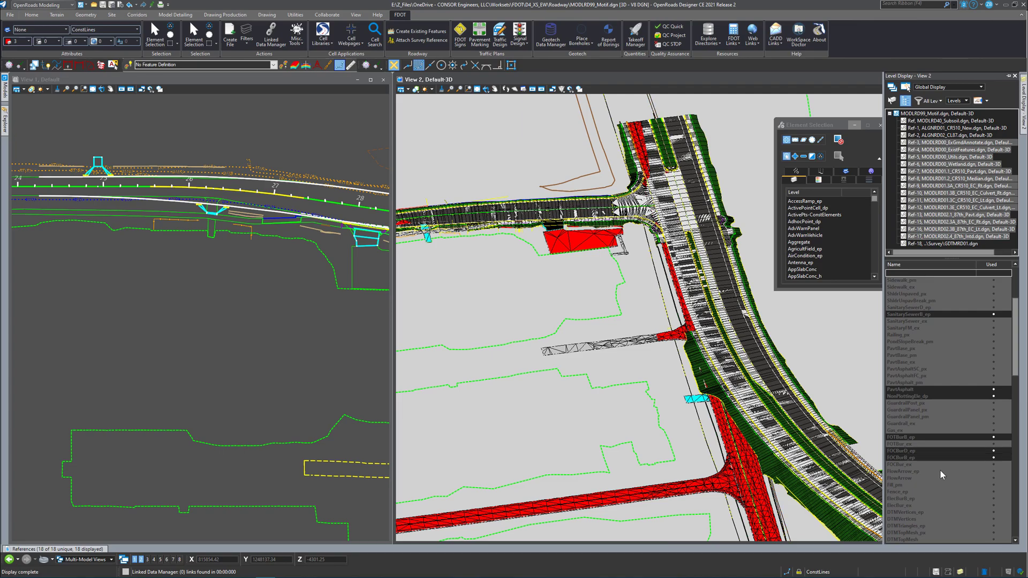
Step: Turn off the FlowArrow_ep, FlowArrow, Fence_ep and ElecBurB_ep levels for the selected 3D references
{"action": "scroll", "coordinate": [918, 472], "scroll_direction": "down", "scroll_amount": 2}
{"action": "left_click", "coordinate": [909, 437], "text": "ctrl"}
{"action": "scroll", "coordinate": [932, 458], "scroll_direction": "down", "scroll_amount": 3}
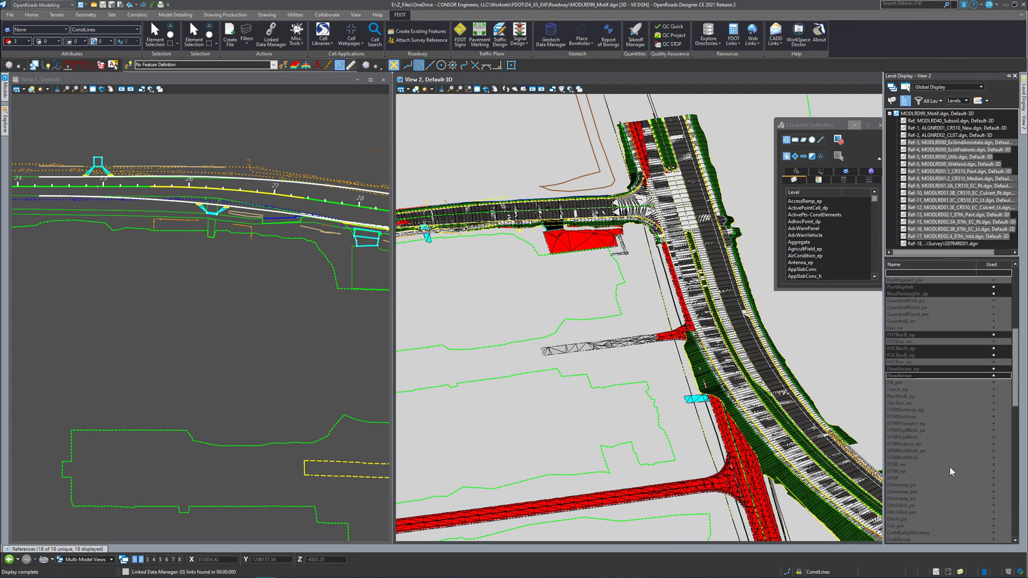
{"action": "left_click", "coordinate": [907, 389], "text": "ctrl"}
{"action": "left_click", "coordinate": [916, 396], "text": "ctrl"}
Step: Turn off the DTM vertices levels, DTMTriangles_ep, DTMSource_ep, and the top and bottom mesh levels for the selected 3D references
{"action": "left_click", "coordinate": [927, 410], "text": "ctrl"}
{"action": "left_click", "coordinate": [928, 416], "text": "ctrl"}
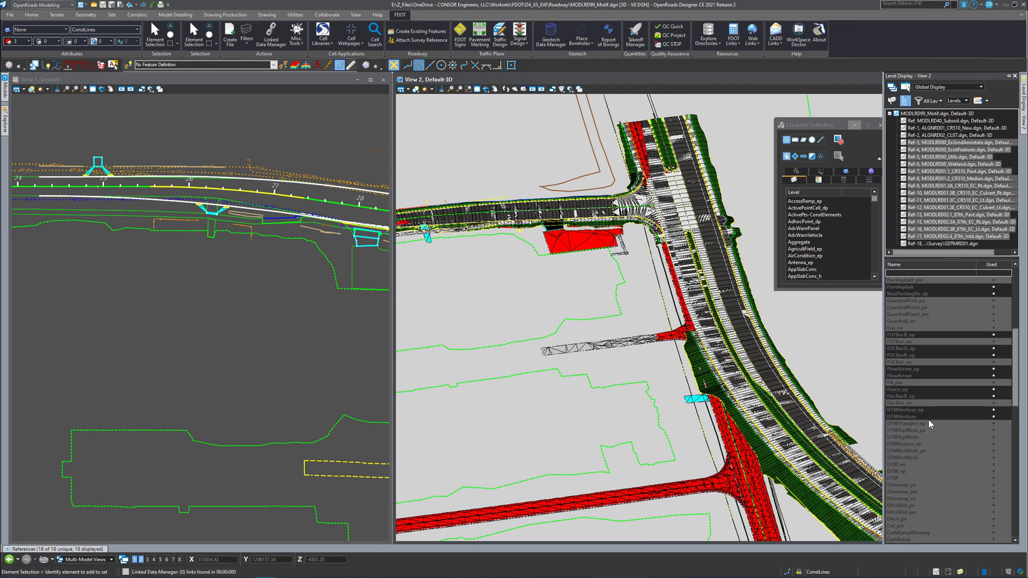
{"action": "left_click", "coordinate": [929, 422], "text": "ctrl"}
{"action": "left_click", "coordinate": [929, 430], "text": "ctrl"}
{"action": "left_click", "coordinate": [928, 434], "text": "ctrl"}
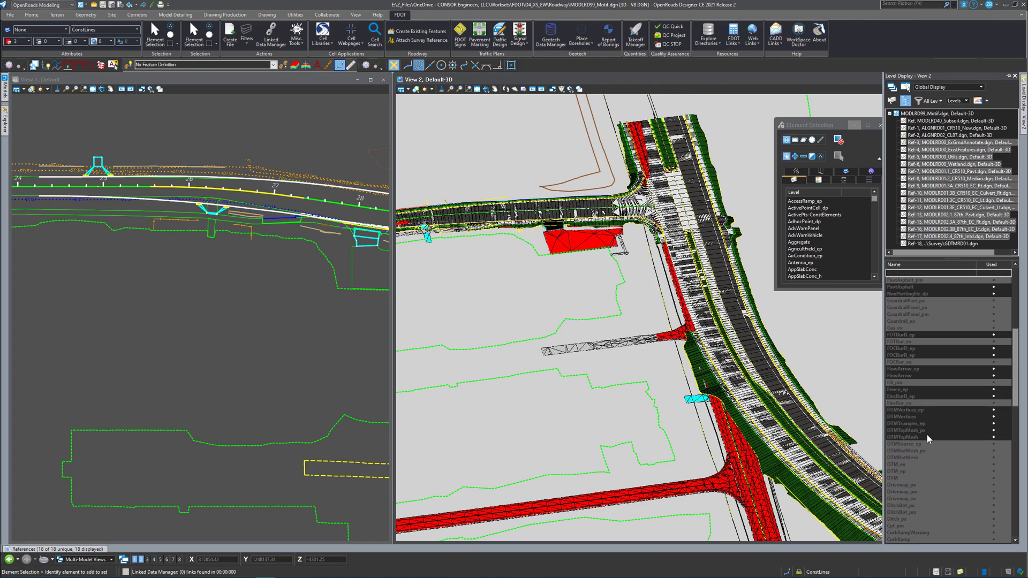
{"action": "left_click", "coordinate": [916, 451], "text": "ctrl"}
{"action": "left_click", "coordinate": [918, 458], "text": "ctrl"}
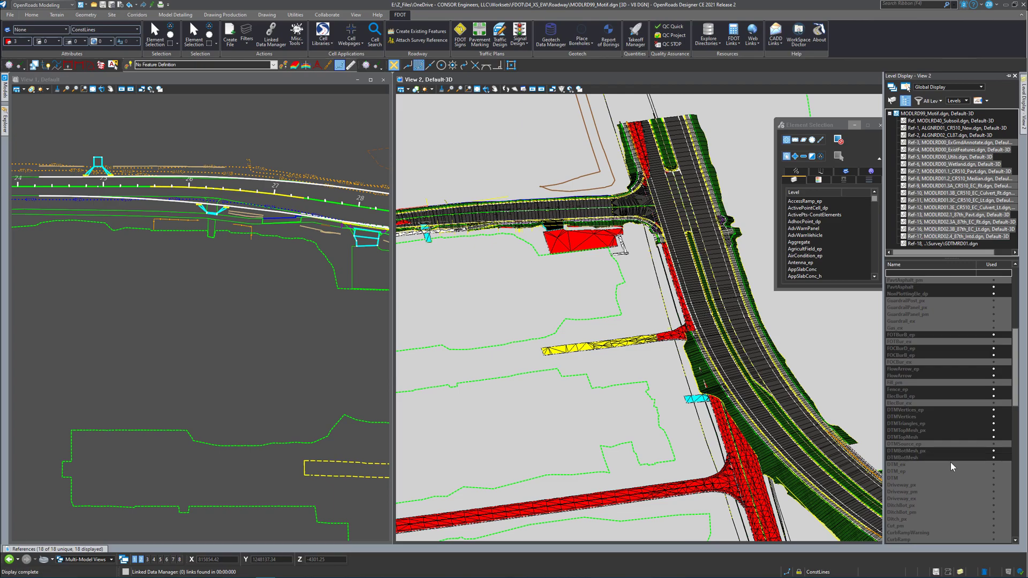
{"action": "left_click", "coordinate": [916, 444]}
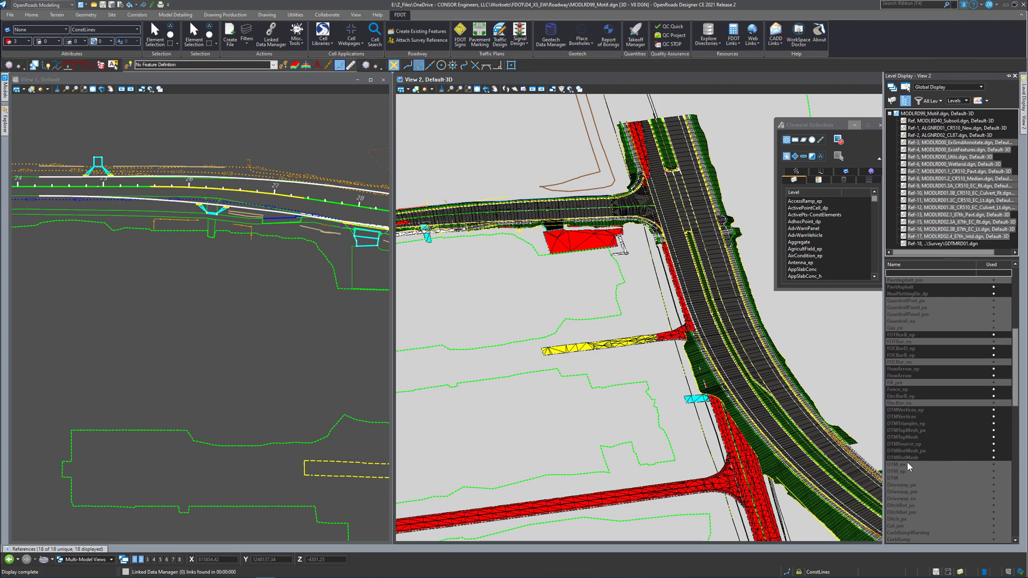
Step: Turn off DTM_ep, DTM, Driveway_ep, CurbRampWarning, CurbRamp, and the contour and ConstLines levels for the selected 3D references
{"action": "scroll", "coordinate": [907, 461], "scroll_direction": "down", "scroll_amount": 3}
{"action": "mouse_move", "coordinate": [917, 409]}
{"action": "left_mouse_down"}
{"action": "mouse_move", "coordinate": [944, 424]}
{"action": "mouse_move", "coordinate": [928, 416]}
{"action": "left_mouse_up"}
{"action": "left_click", "coordinate": [914, 439]}
{"action": "scroll", "coordinate": [934, 455], "scroll_direction": "down", "scroll_amount": 3}
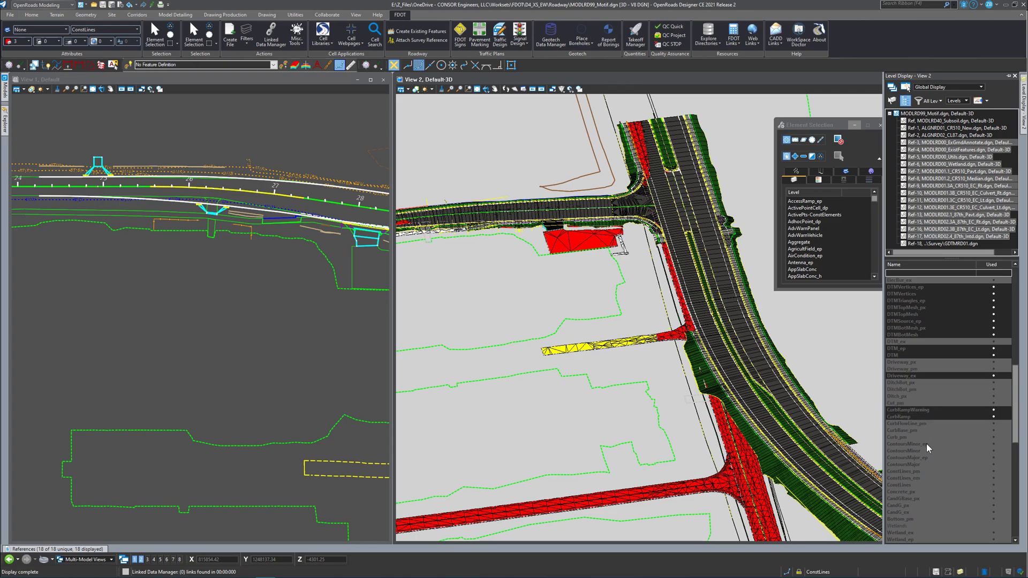
{"action": "left_click_drag", "start_coordinate": [927, 445], "coordinate": [929, 486]}
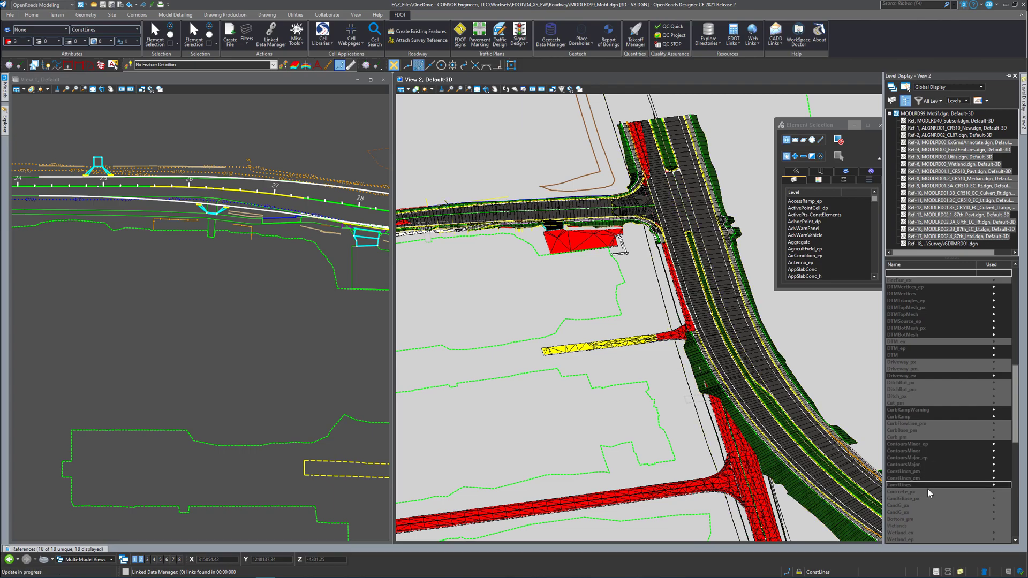
{"action": "scroll", "coordinate": [927, 488], "scroll_direction": "down", "scroll_amount": 4}
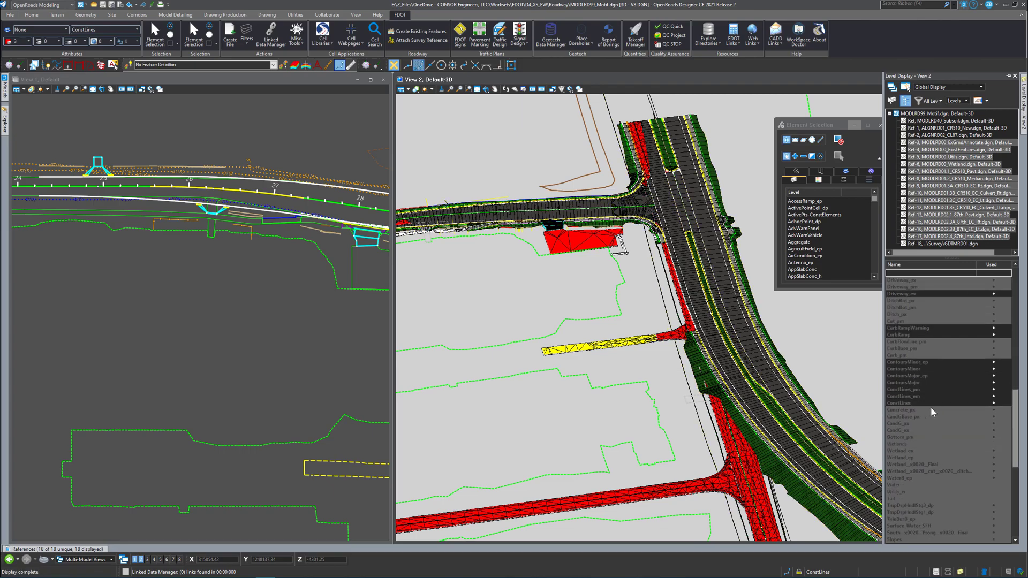
Step: Turn off the Wetland Final and cut ditch, TmpDrp, Surface_Water_SFH and South Prong Final levels for the selected 3D references
{"action": "scroll", "coordinate": [953, 407], "scroll_direction": "up", "scroll_amount": 20}
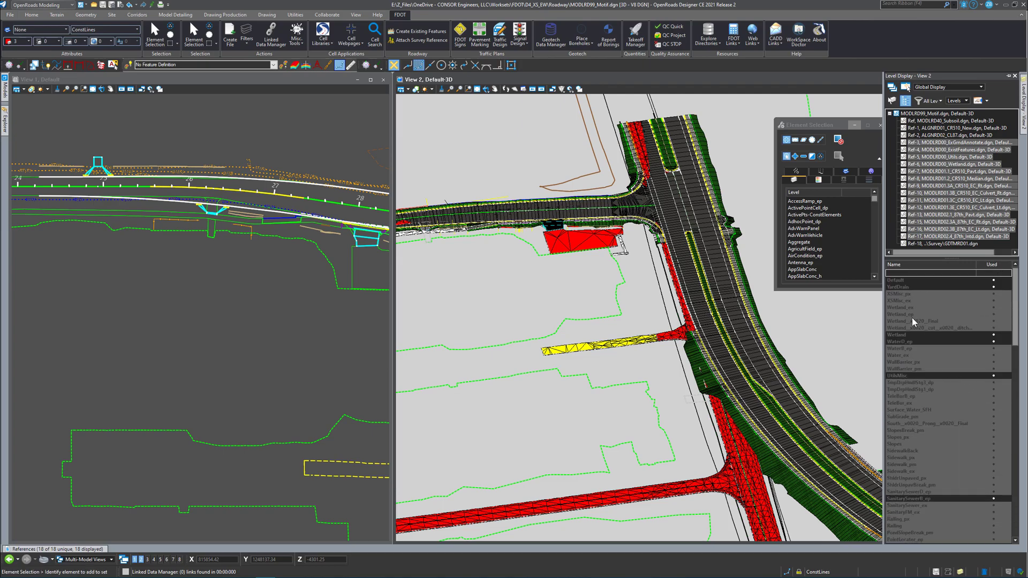
{"action": "left_click_drag", "start_coordinate": [914, 320], "coordinate": [915, 328]}
{"action": "left_click_drag", "start_coordinate": [914, 382], "coordinate": [914, 389]}
{"action": "left_click", "coordinate": [921, 410]}
{"action": "left_click", "coordinate": [921, 424]}
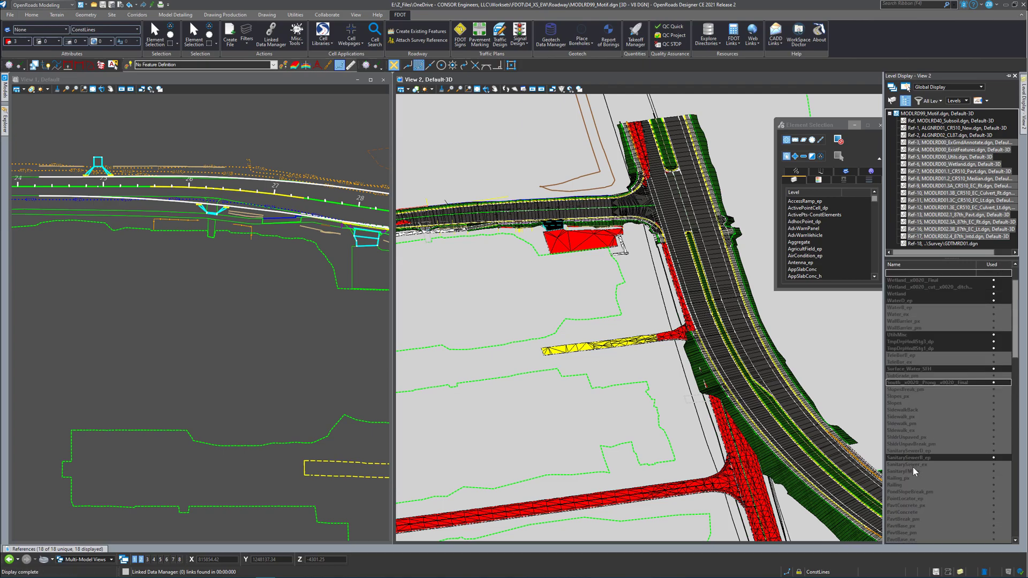
Step: Leave only DTM_ex displayed for the Ref-18 GDTMRD01 terrain, and turn off ConstLines_pm for alignment references Ref-1 and Ref-2
{"action": "left_click", "coordinate": [986, 244]}
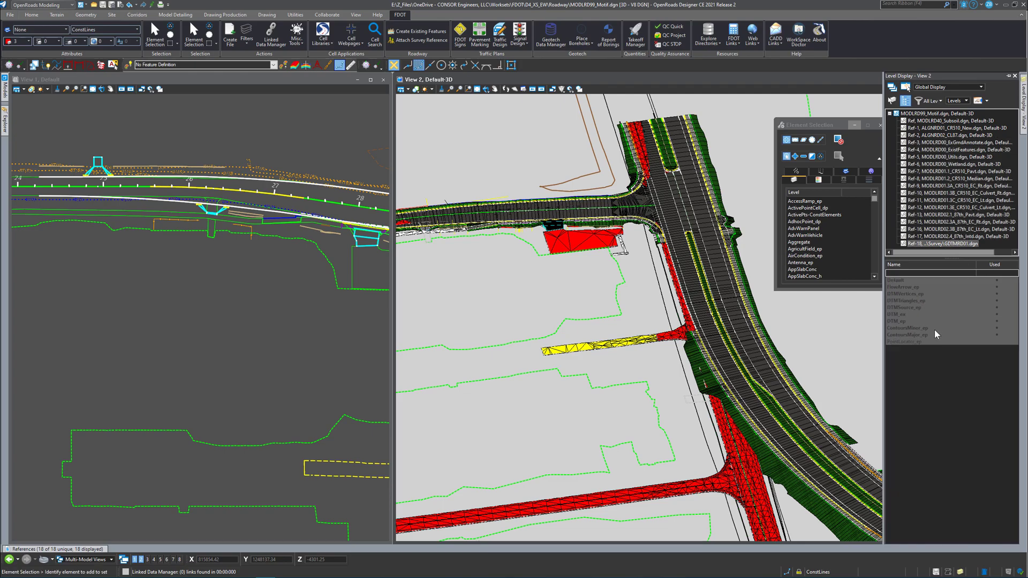
{"action": "right_click", "coordinate": [921, 315]}
{"action": "left_click", "coordinate": [969, 344]}
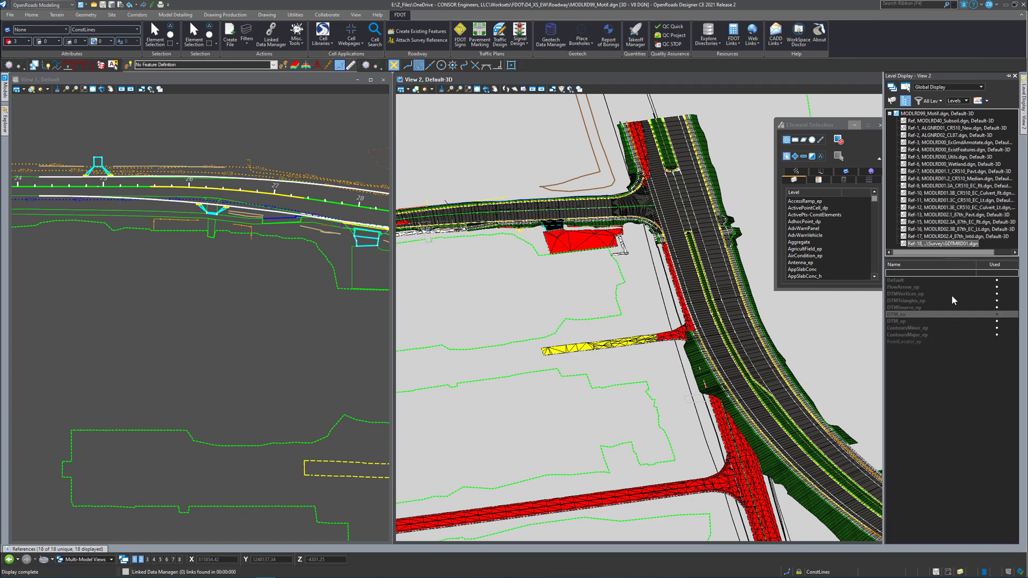
{"action": "left_click", "coordinate": [968, 130]}
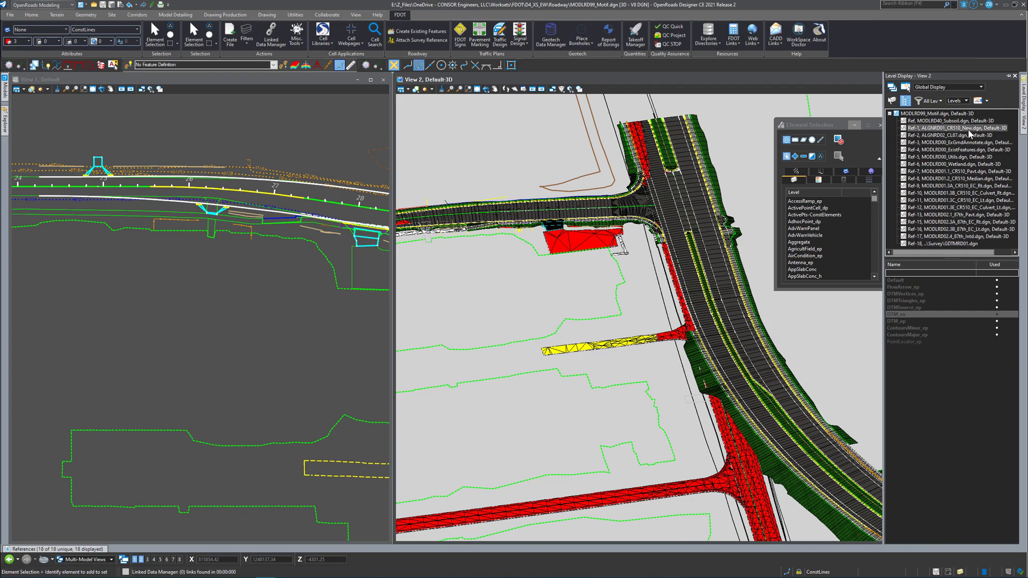
{"action": "left_click", "coordinate": [964, 135], "text": "ctrl"}
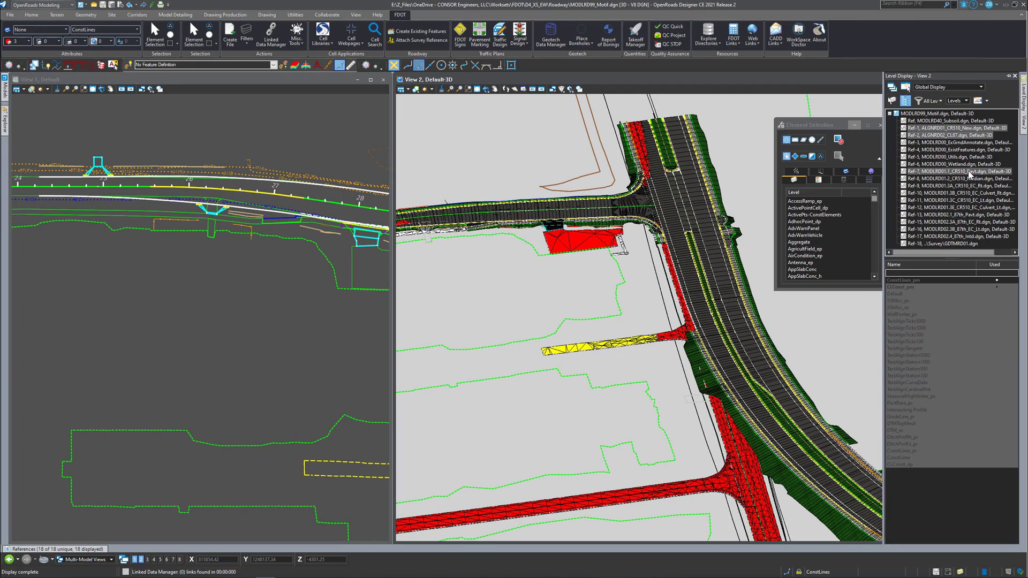
Step: Rotate View 2 dynamically to inspect the cleaned-up roadway model in 3D
{"action": "left_click", "coordinate": [467, 89]}
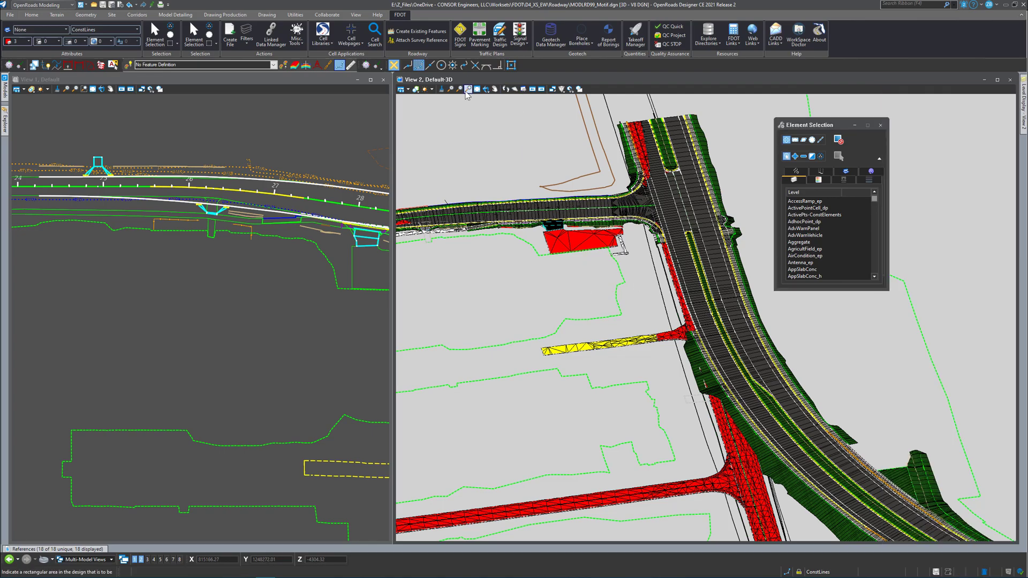
{"action": "left_click", "coordinate": [485, 90]}
{"action": "left_click", "coordinate": [635, 385]}
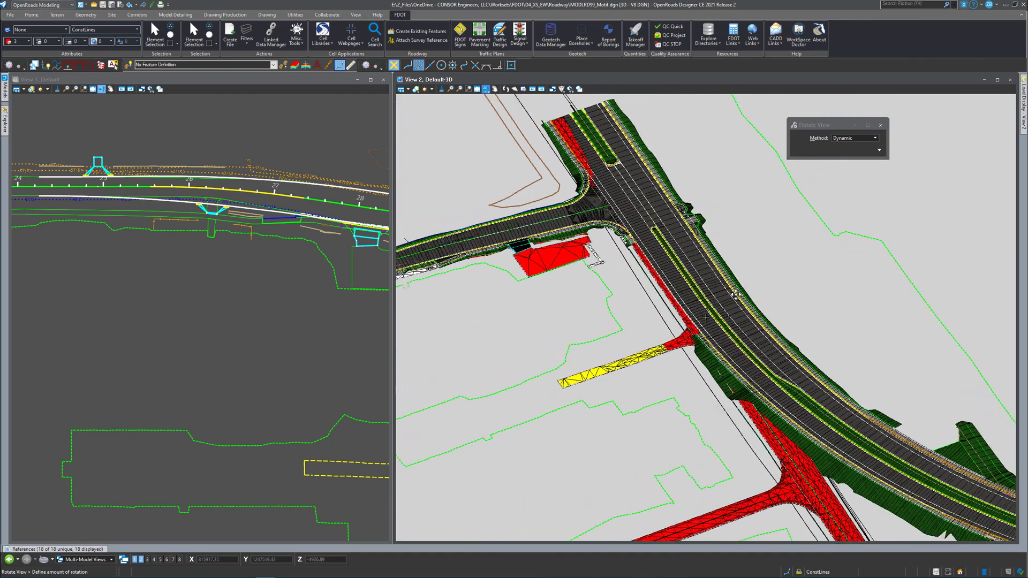
{"action": "left_click", "coordinate": [607, 345]}
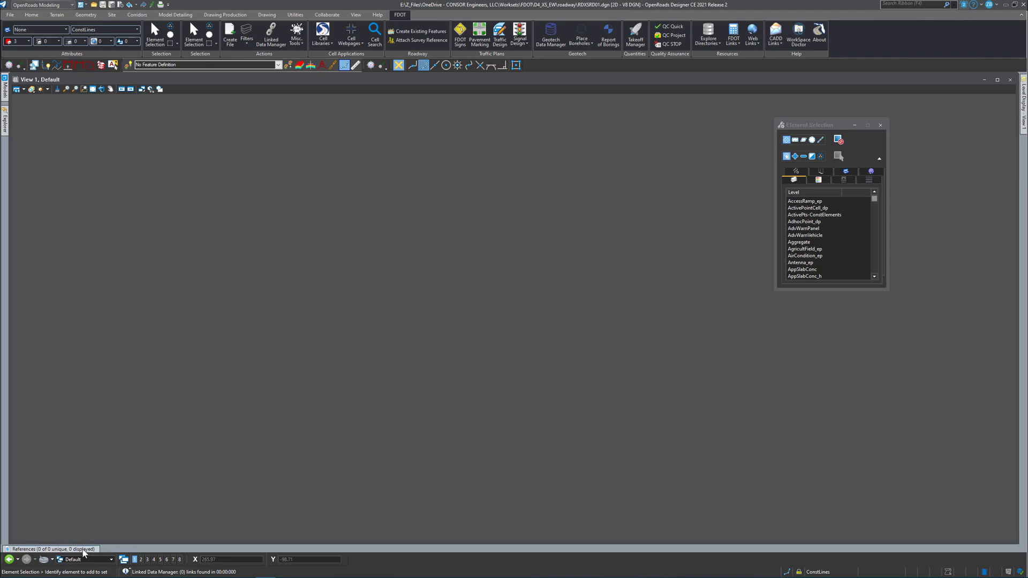
Step: In RDXSRD01.dgn, attach the Default model of MODLRD99_Motif.dgn as a Coincident - World reference with Live Nesting and a nesting depth
{"action": "left_click", "coordinate": [53, 549]}
{"action": "left_click", "coordinate": [25, 392]}
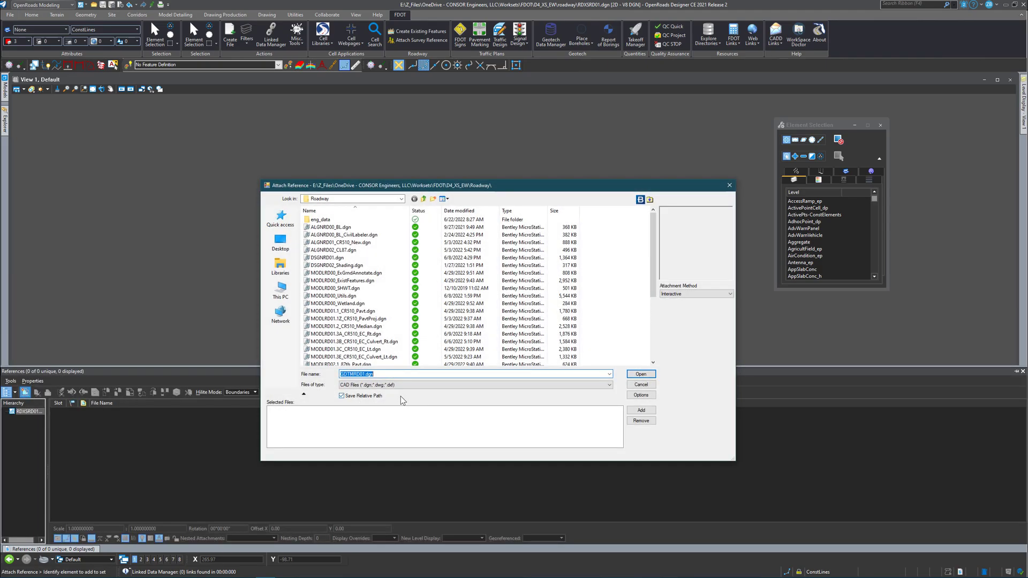
{"action": "scroll", "coordinate": [410, 268], "scroll_direction": "down", "scroll_amount": 5}
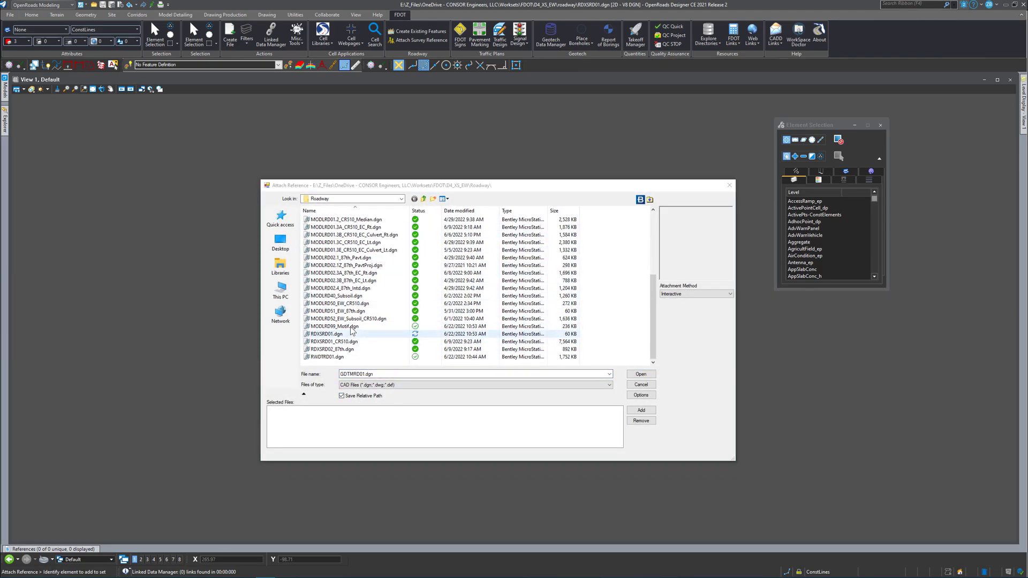
{"action": "left_click", "coordinate": [335, 326]}
{"action": "left_click", "coordinate": [640, 374]}
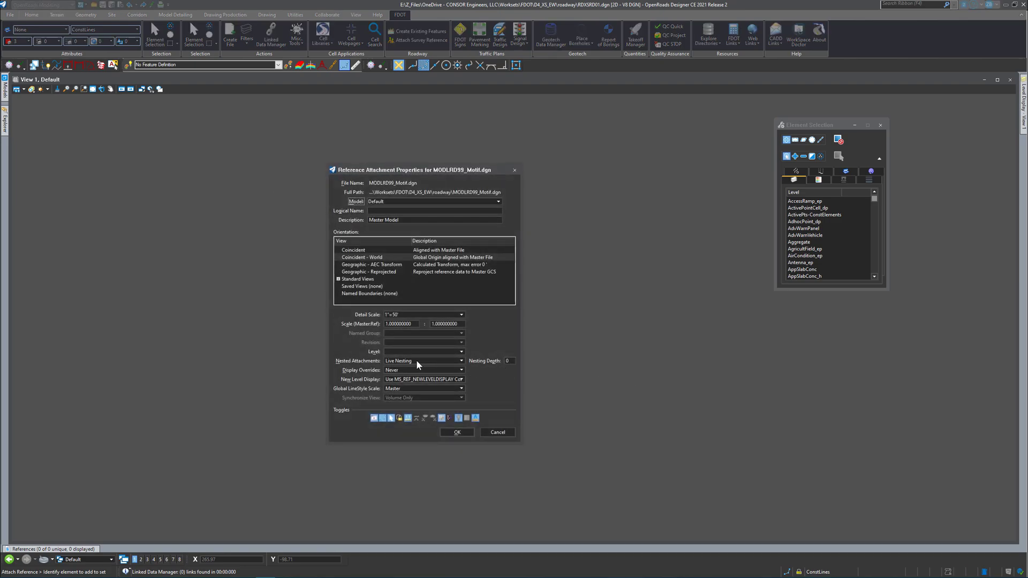
{"action": "left_click", "coordinate": [510, 362]}
{"action": "left_click", "coordinate": [457, 434]}
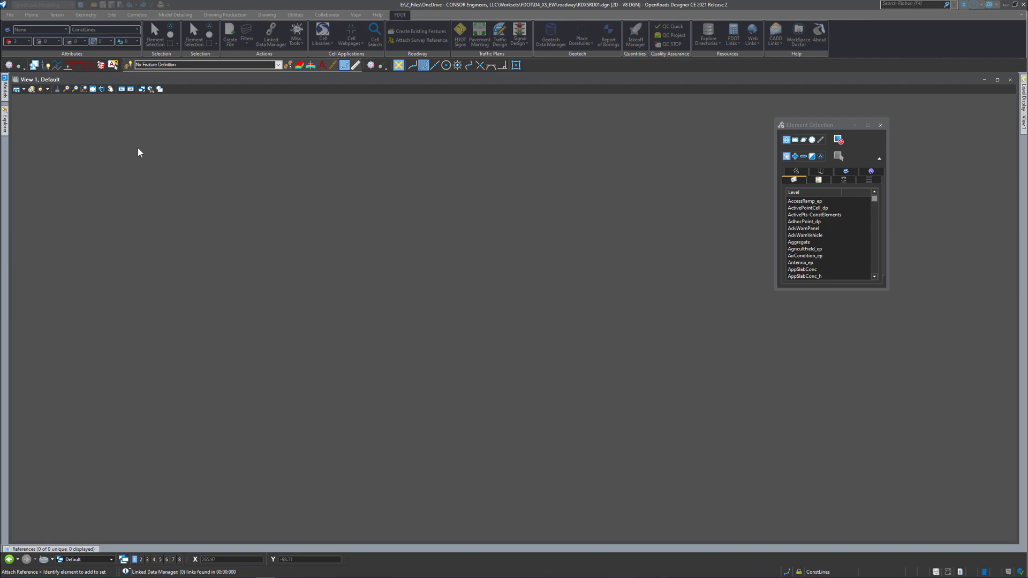
Step: Fit the view to the attached references and set the GDTMRD01 terrain boundary as the active terrain model
{"action": "left_click", "coordinate": [92, 90]}
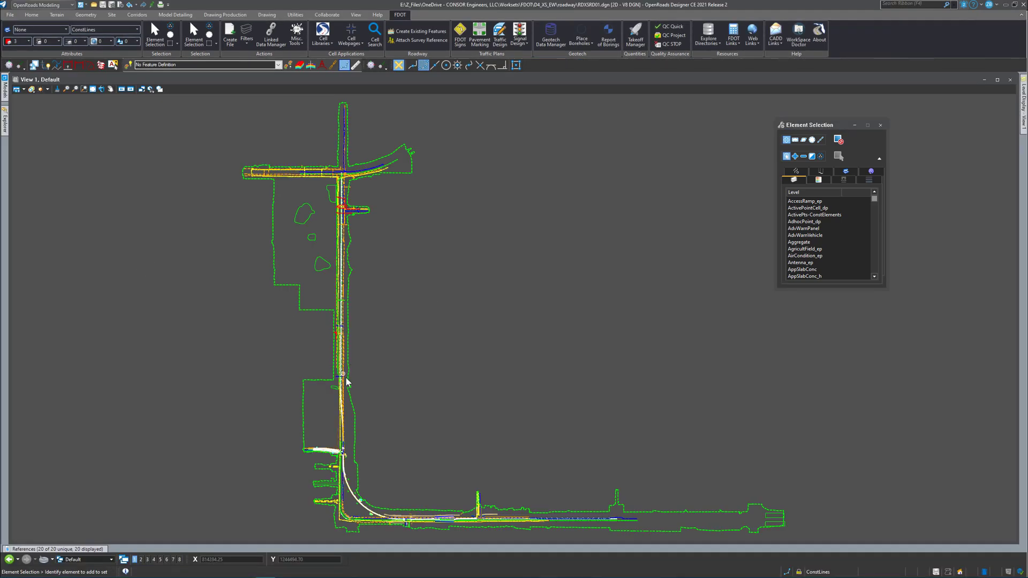
{"action": "scroll", "coordinate": [299, 518], "scroll_direction": "up", "scroll_amount": 5}
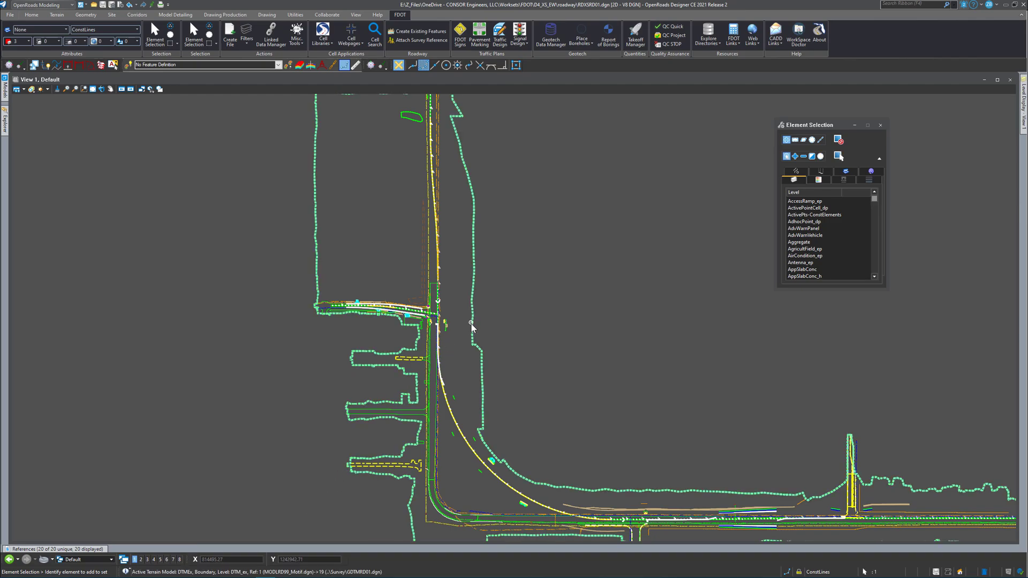
{"action": "mouse_move", "coordinate": [474, 322]}
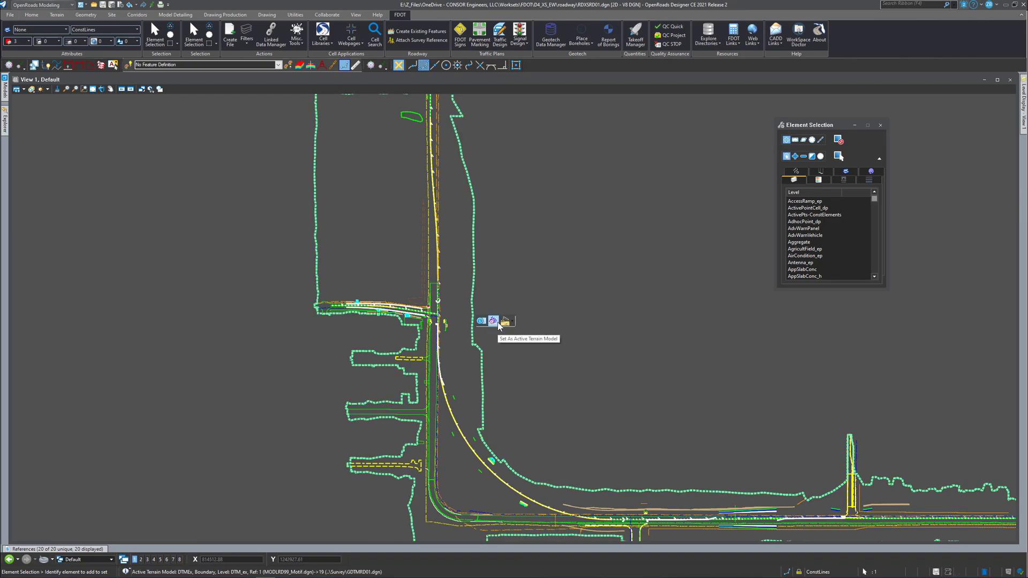
{"action": "left_click", "coordinate": [494, 322]}
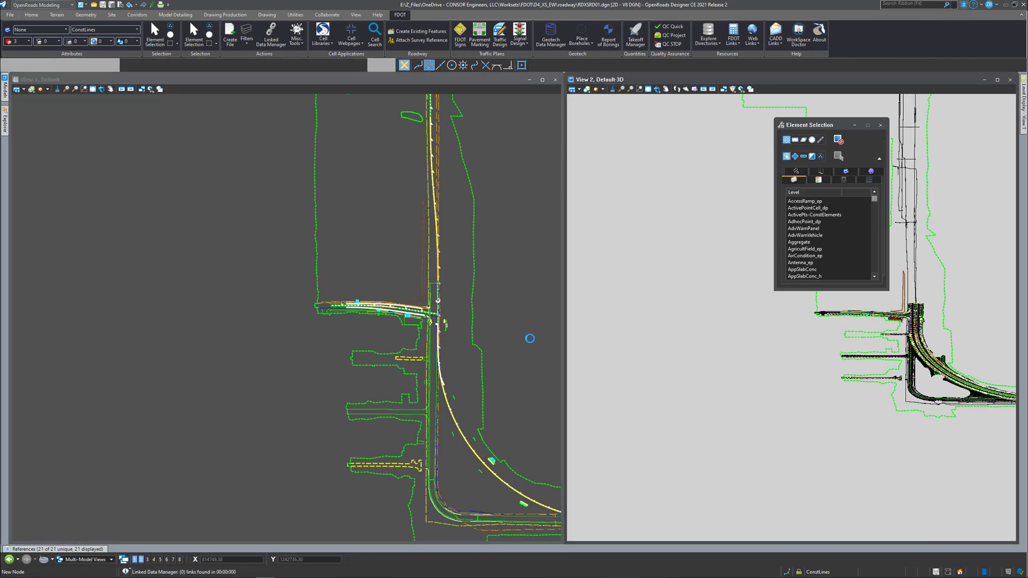
Step: Widen the 3D view against View 1 and frame the side-road intersection with the mainline alignment in View 1
{"action": "left_click_drag", "start_coordinate": [562, 332], "coordinate": [423, 331]}
{"action": "scroll", "coordinate": [809, 346], "scroll_direction": "up", "scroll_amount": 3}
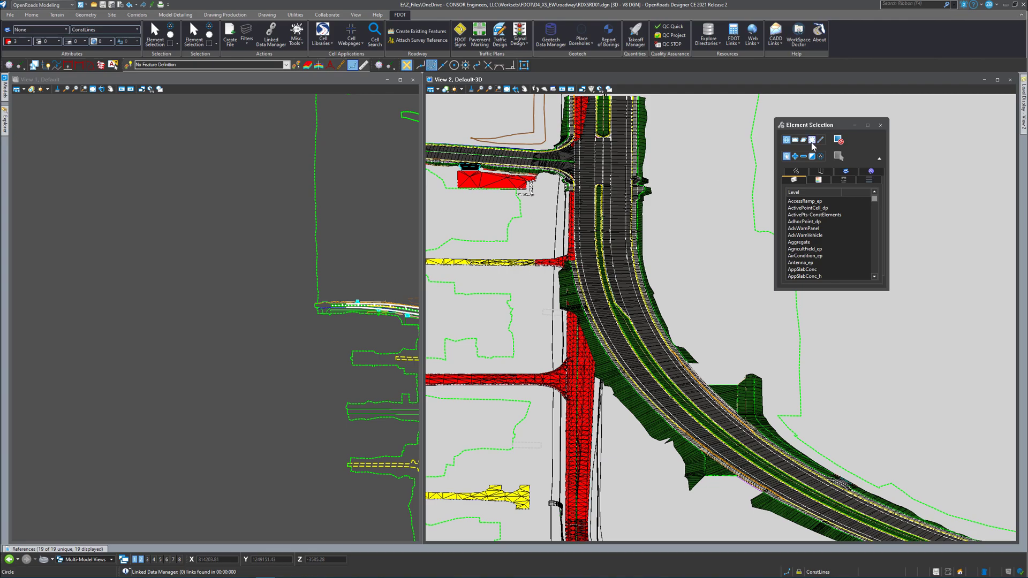
{"action": "left_click_drag", "start_coordinate": [811, 127], "coordinate": [841, 127]}
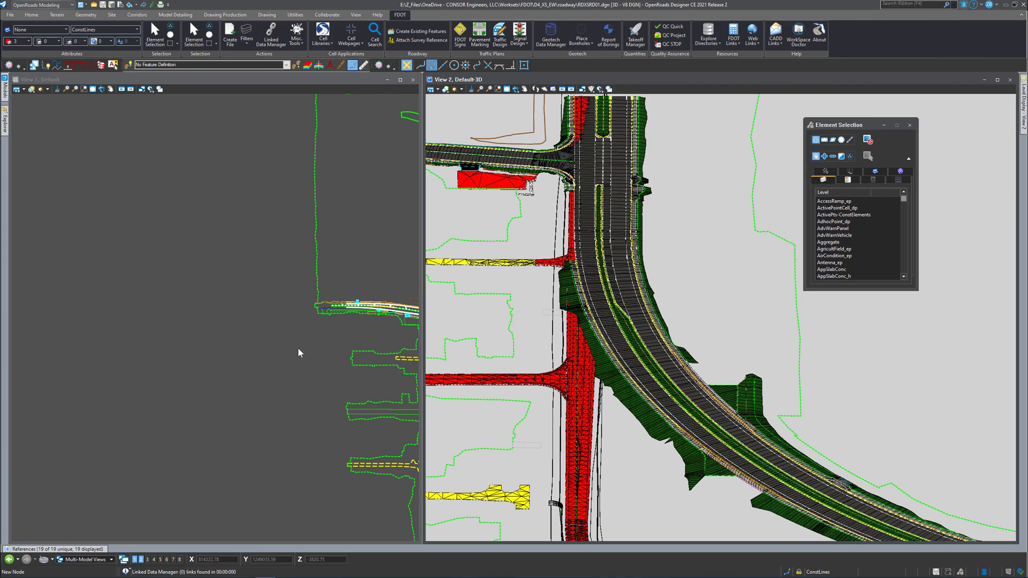
{"action": "scroll", "coordinate": [201, 331], "scroll_direction": "down", "scroll_amount": 4}
{"action": "scroll", "coordinate": [259, 342], "scroll_direction": "up", "scroll_amount": 6}
{"action": "left_click", "coordinate": [312, 212]}
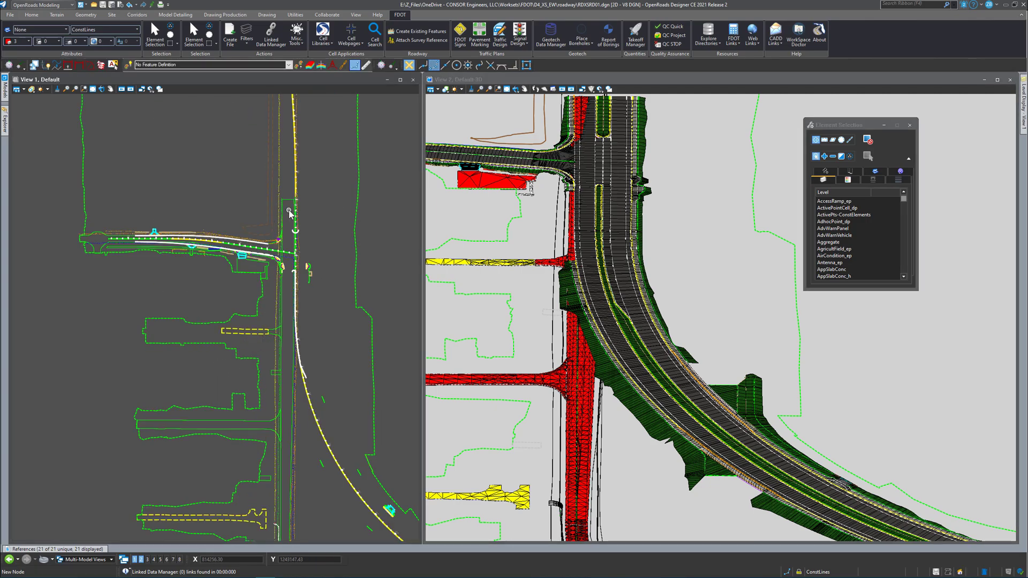
{"action": "scroll", "coordinate": [292, 211], "scroll_direction": "up", "scroll_amount": 3}
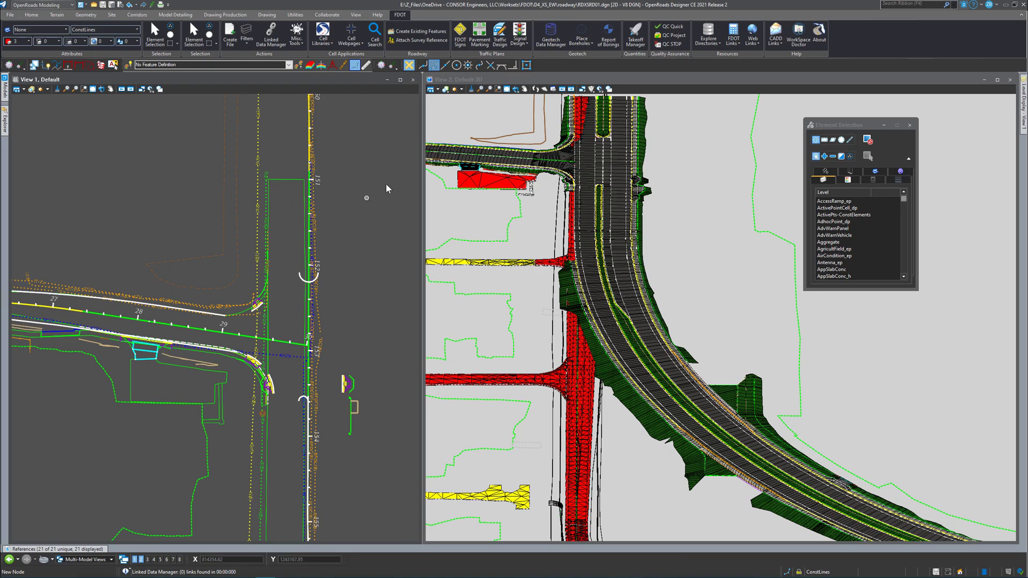
Step: Start placing a Civil Cross Section named boundary and make its placement settings accessible
{"action": "left_click", "coordinate": [238, 15]}
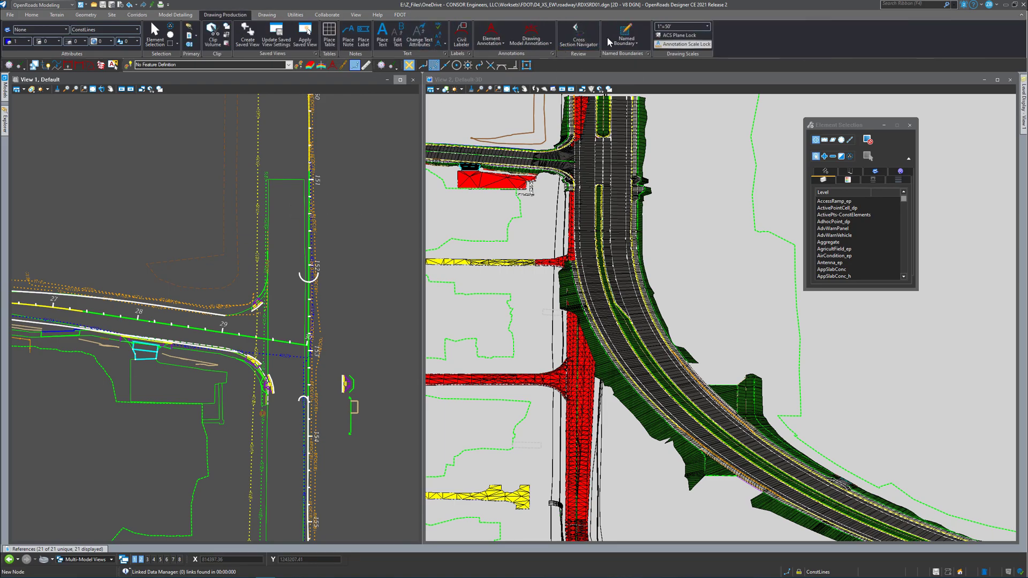
{"action": "left_click", "coordinate": [628, 31]}
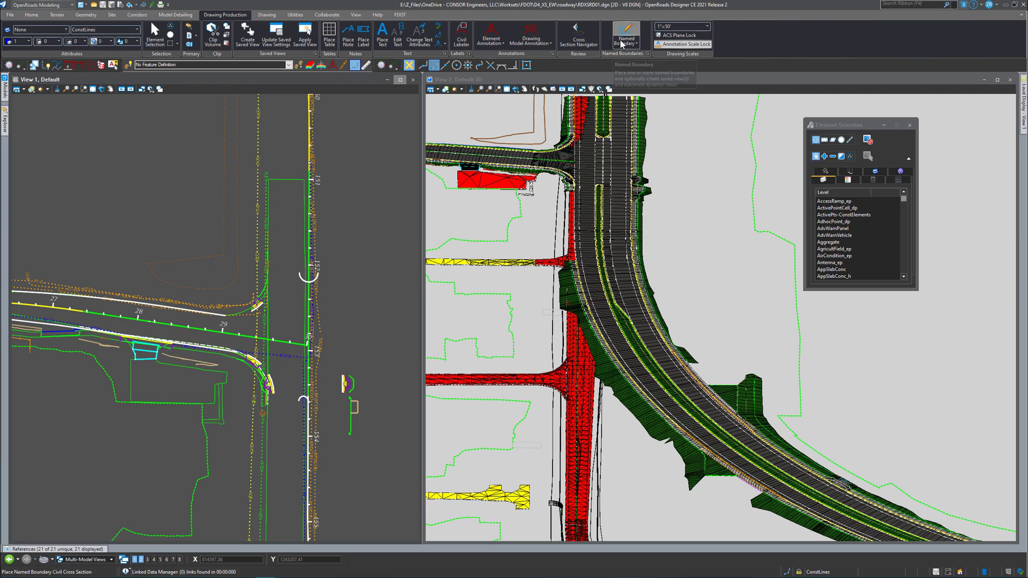
{"action": "left_click_drag", "start_coordinate": [830, 127], "coordinate": [490, 124]}
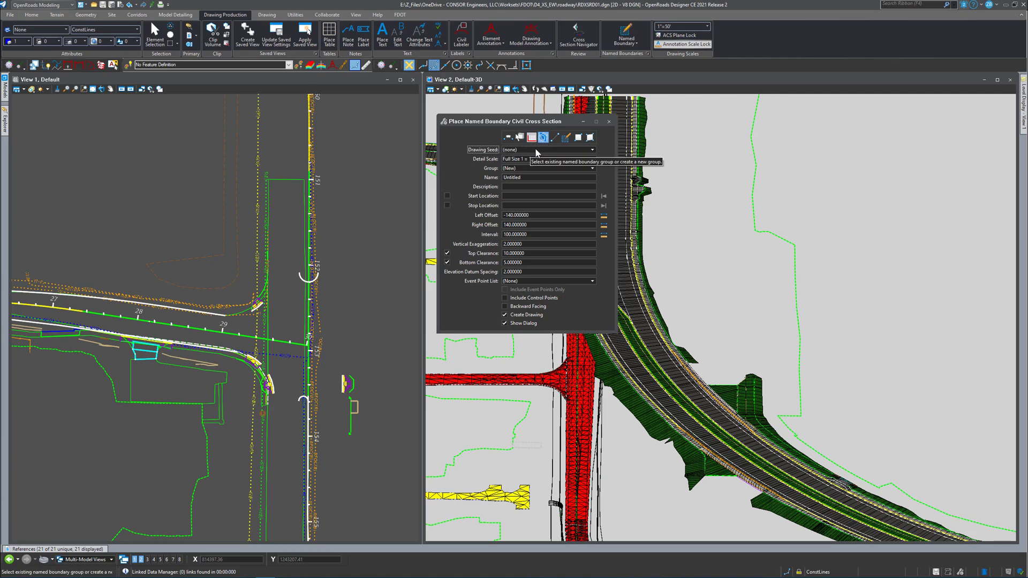
Step: Set the drawing seed to 11x17 XS Sample and pick the CR 510 centerline as the path for the cross section boundaries
{"action": "left_click", "coordinate": [593, 151]}
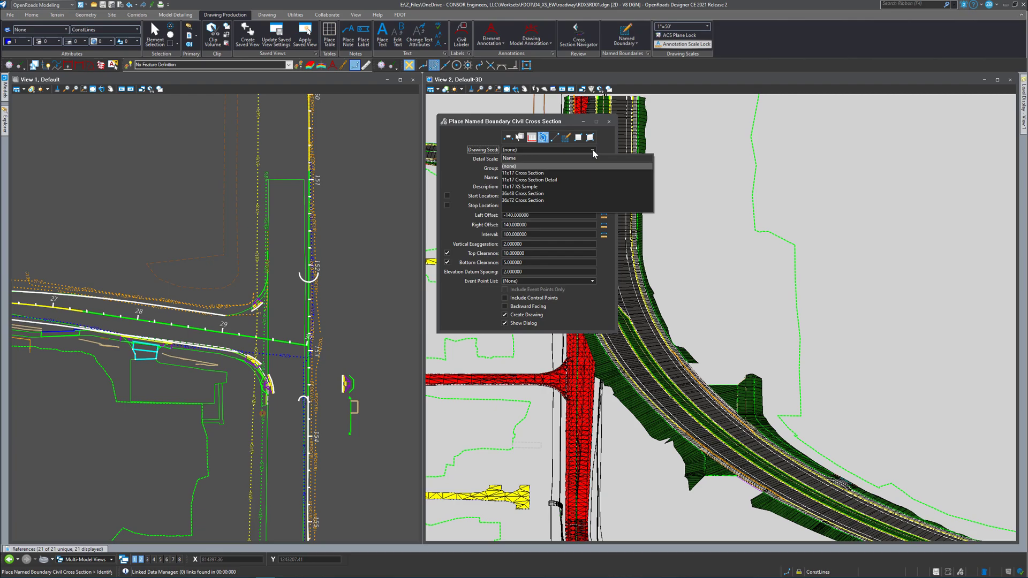
{"action": "left_click", "coordinate": [524, 187]}
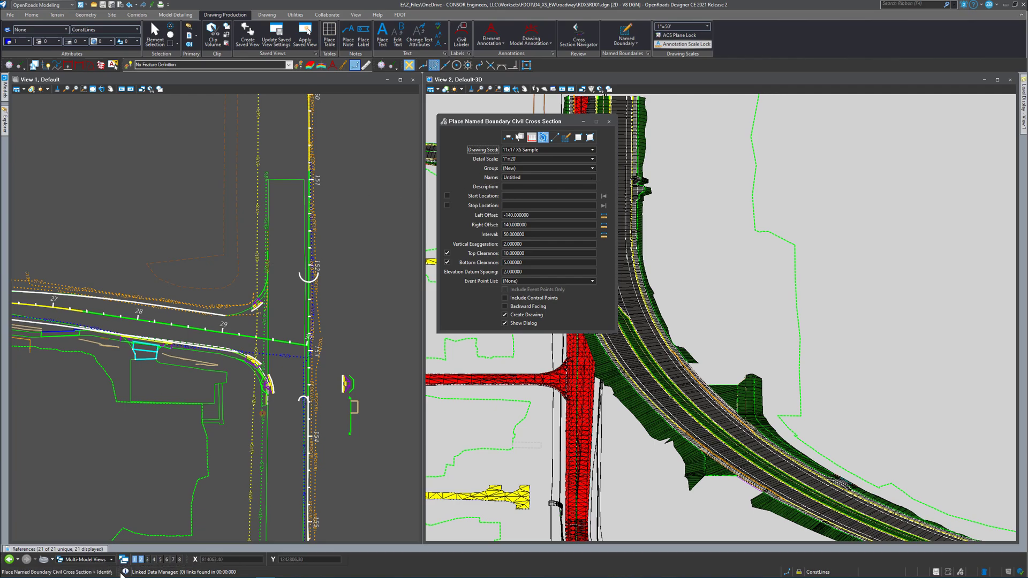
{"action": "left_click_drag", "start_coordinate": [117, 572], "coordinate": [243, 574]}
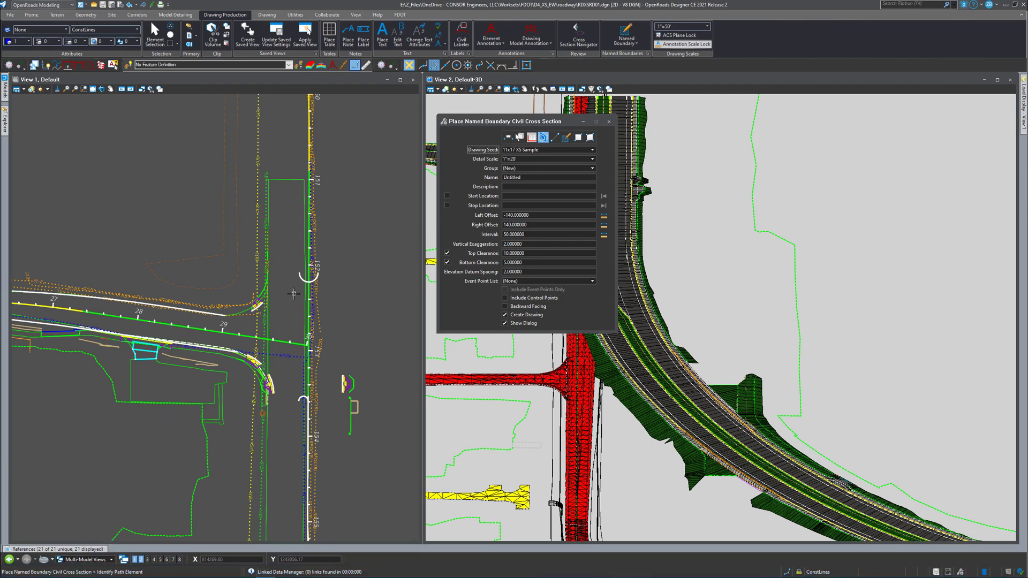
{"action": "left_click", "coordinate": [307, 238]}
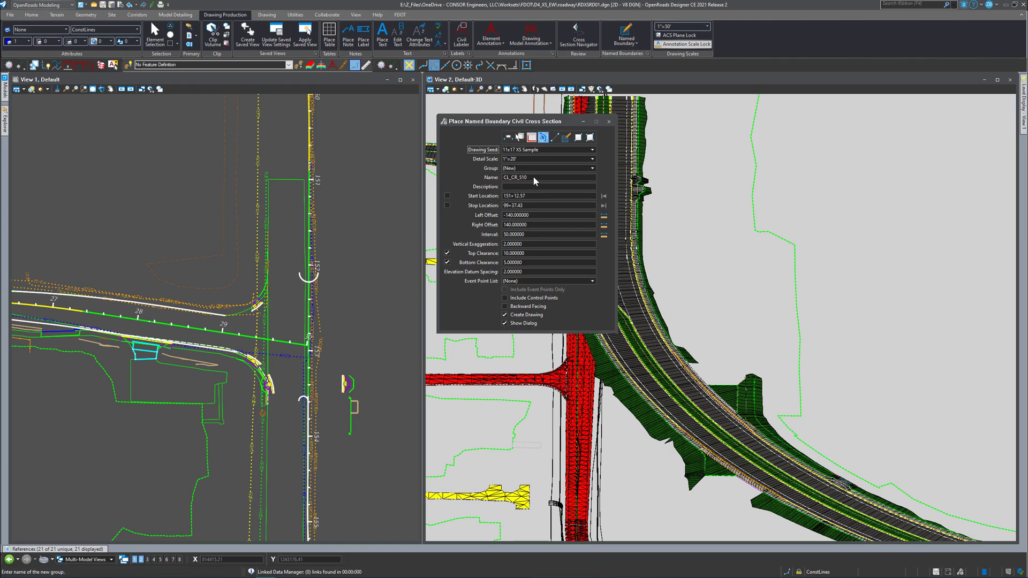
Step: Name the new boundary group Sample XS, lock its start location at 151+20.00 and accept the start point
{"action": "left_click", "coordinate": [517, 177]}
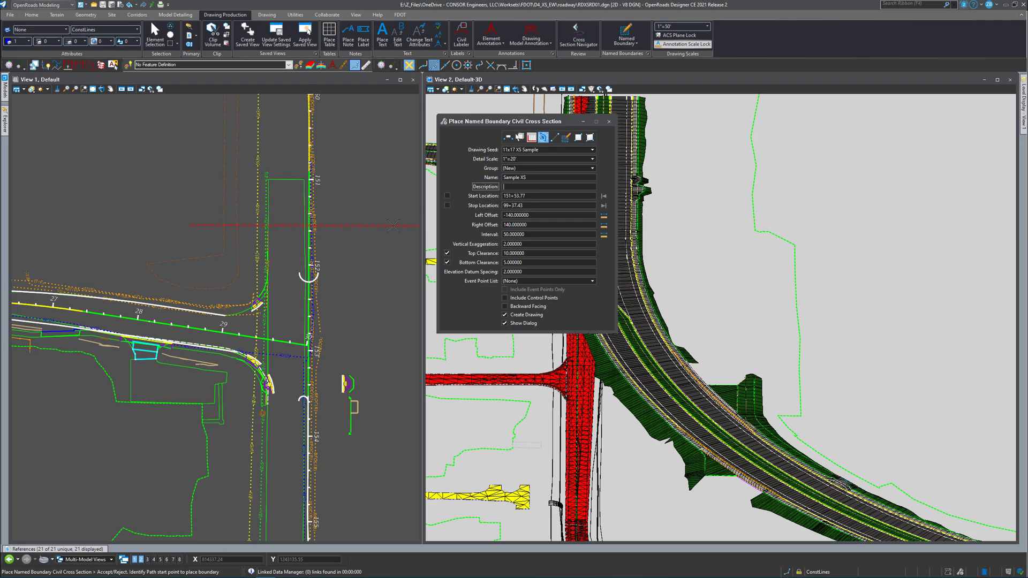
{"action": "left_click", "coordinate": [516, 195]}
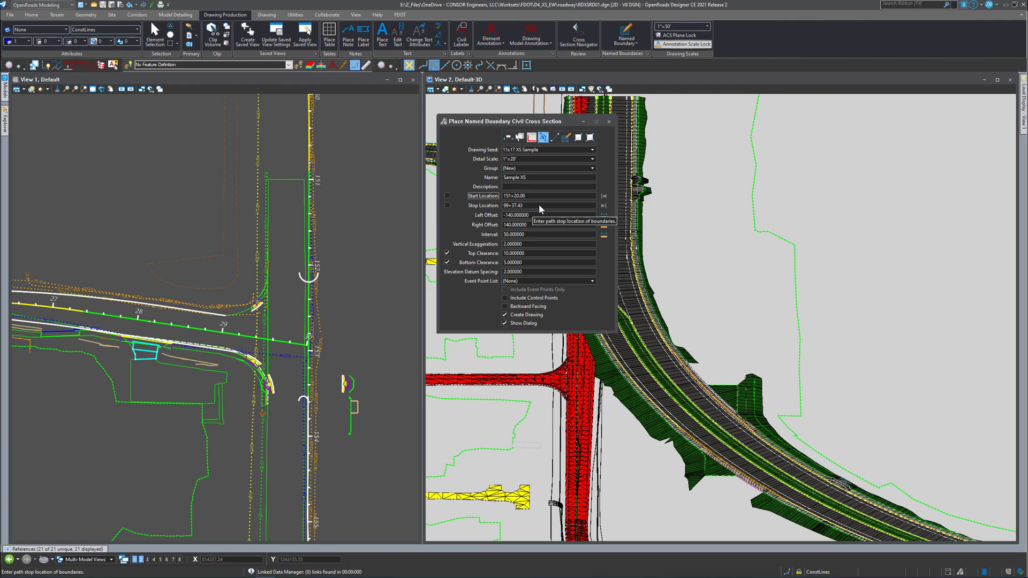
{"action": "key", "text": "Tab"}
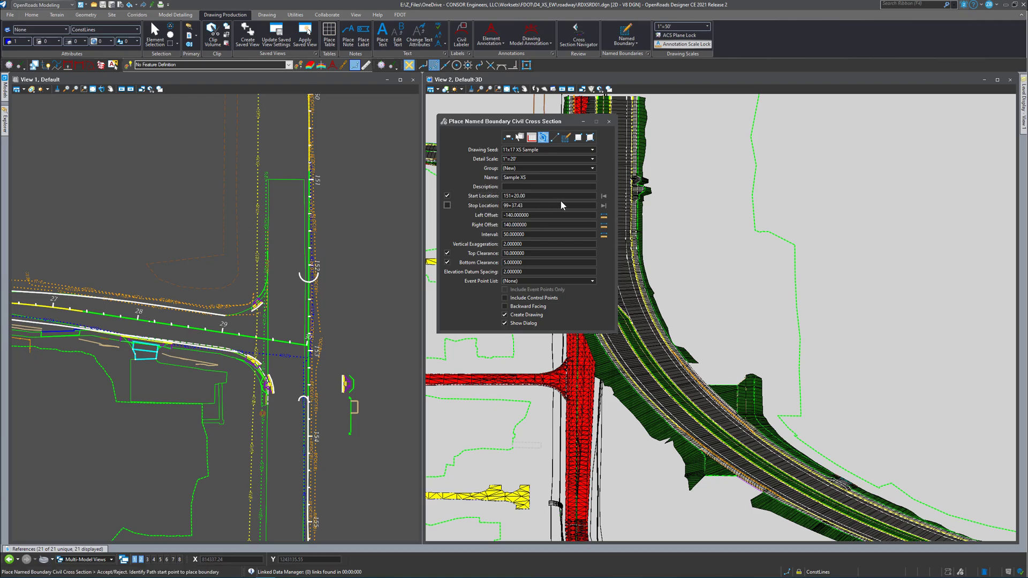
{"action": "left_click", "coordinate": [357, 231]}
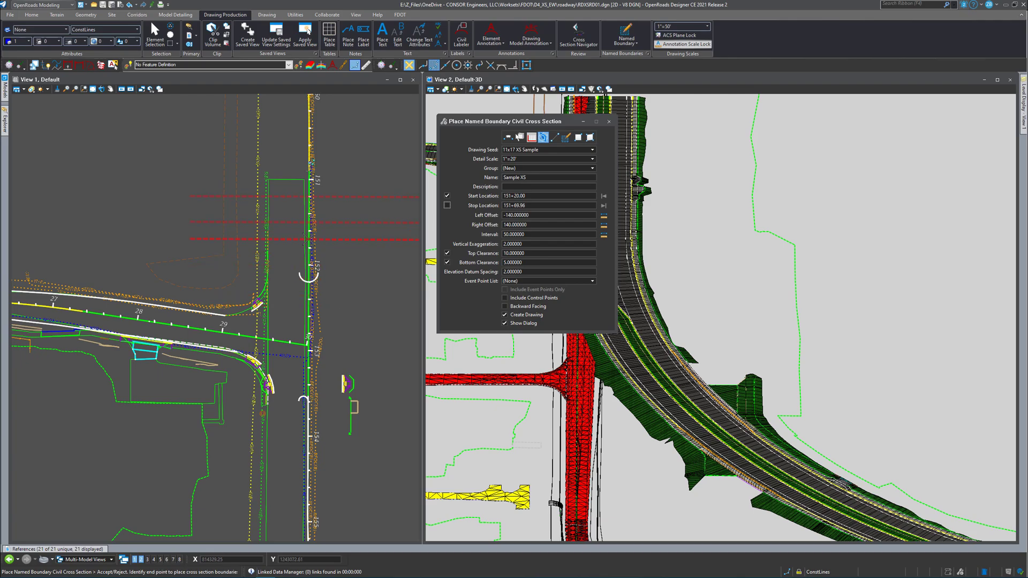
Step: Set and lock the stop location of the cross section boundaries at 155+00.00
{"action": "scroll", "coordinate": [308, 239], "scroll_direction": "down", "scroll_amount": 3}
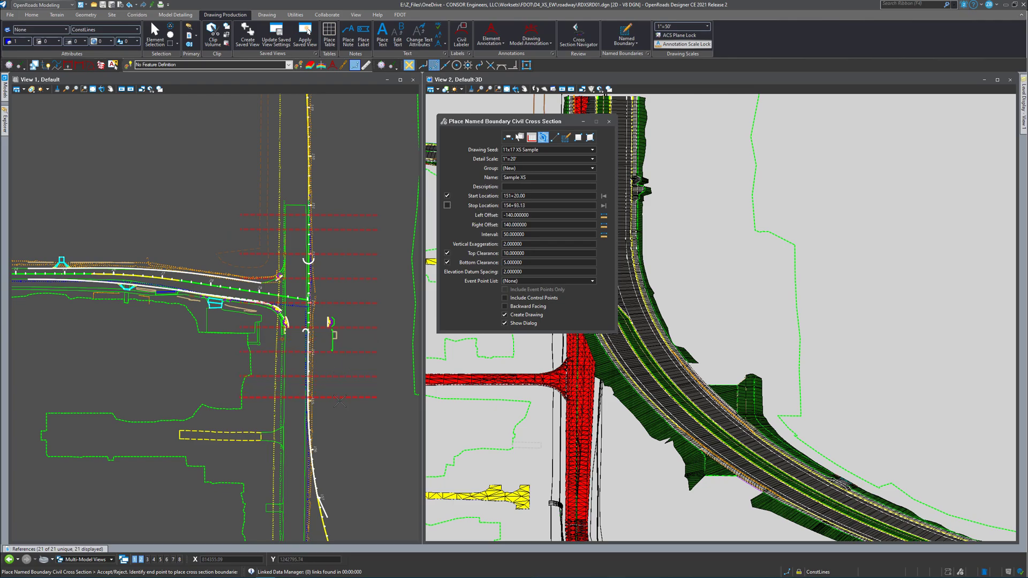
{"action": "scroll", "coordinate": [341, 401], "scroll_direction": "up", "scroll_amount": 2}
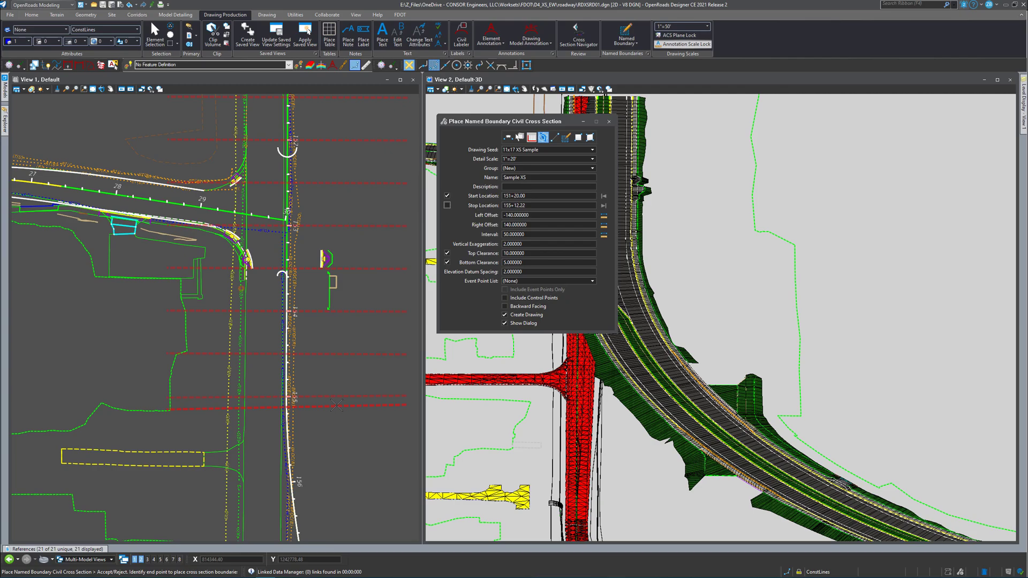
{"action": "left_click", "coordinate": [542, 207]}
{"action": "left_click", "coordinate": [529, 205]}
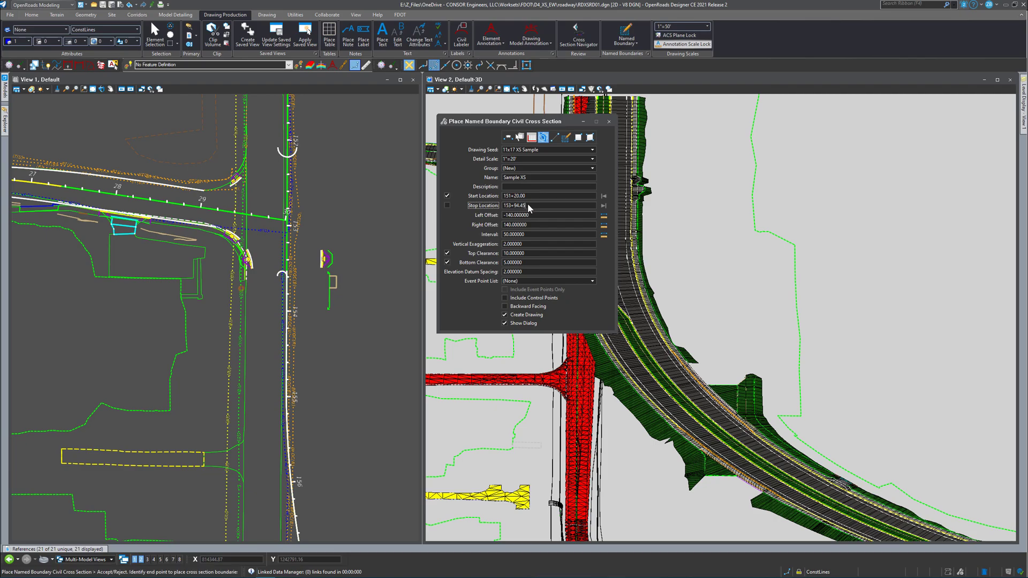
{"action": "type", "text": "1"}
{"action": "type", "text": "00"}
{"action": "key", "text": "Tab"}
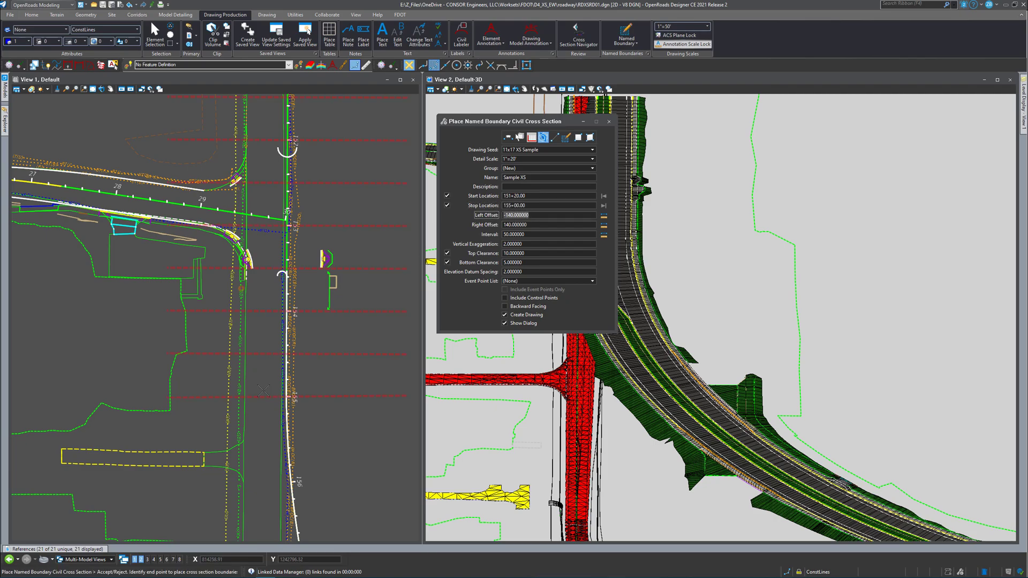
Step: Accept the end point, turn off Create Drawing and place the cross section named boundaries in the plan view
{"action": "scroll", "coordinate": [345, 343], "scroll_direction": "down", "scroll_amount": 2}
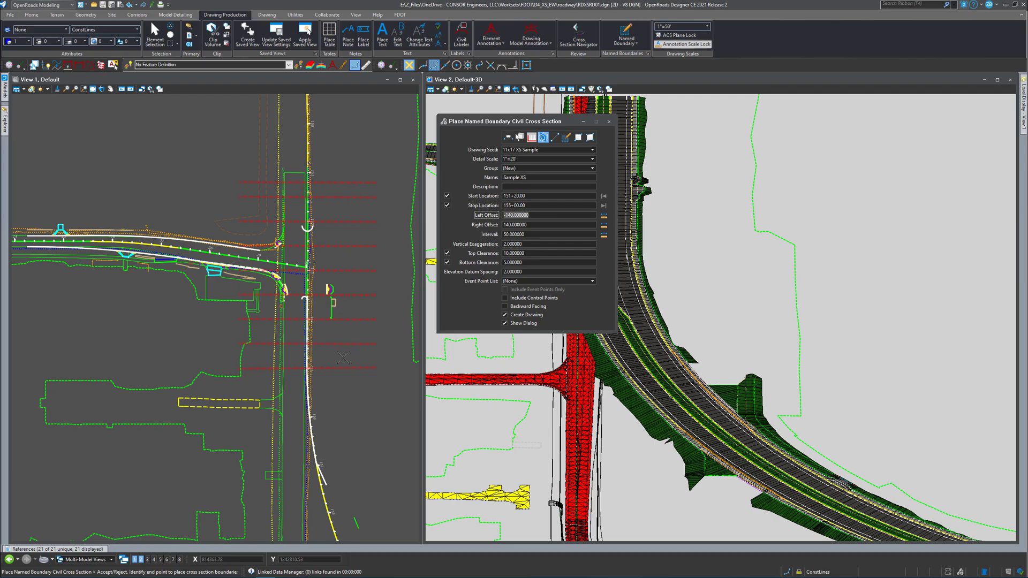
{"action": "left_click", "coordinate": [340, 359]}
{"action": "scroll", "coordinate": [328, 191], "scroll_direction": "up", "scroll_amount": 2}
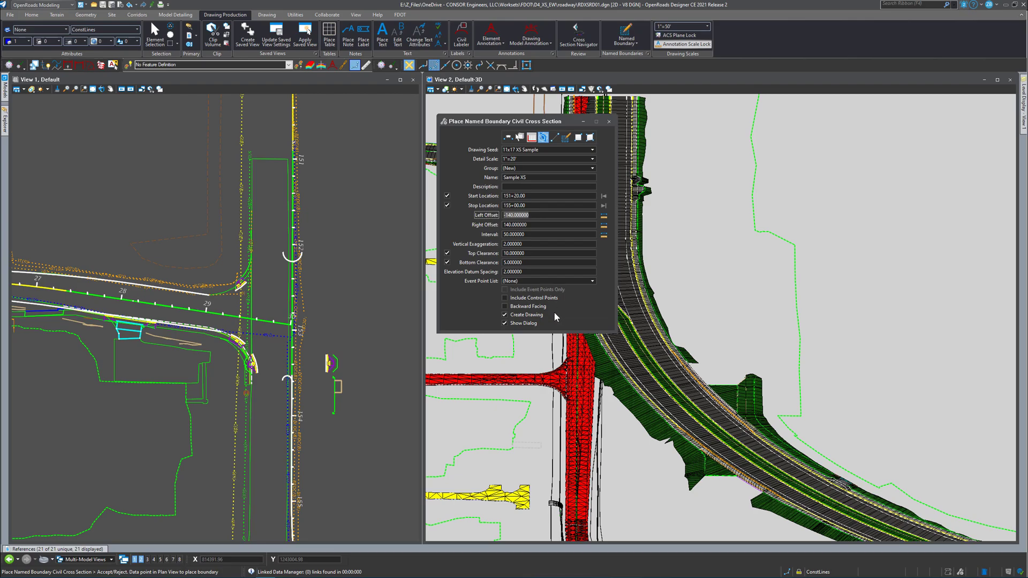
{"action": "left_click", "coordinate": [503, 316]}
{"action": "left_click", "coordinate": [358, 309]}
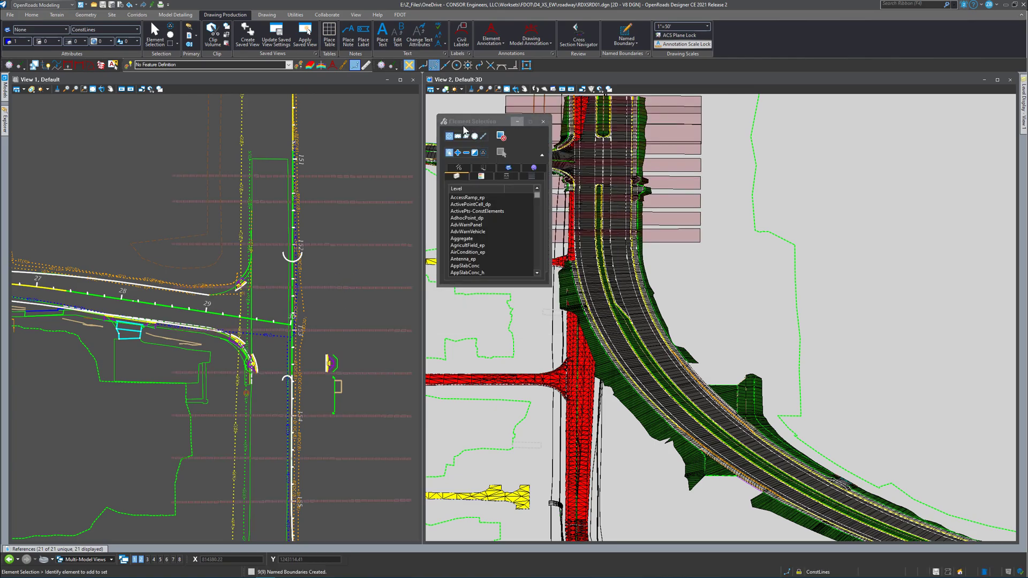
Step: Rotate the 3D view to an oblique angle to examine the cross section boundaries standing along the roadway
{"action": "left_click_drag", "start_coordinate": [471, 121], "coordinate": [814, 187]}
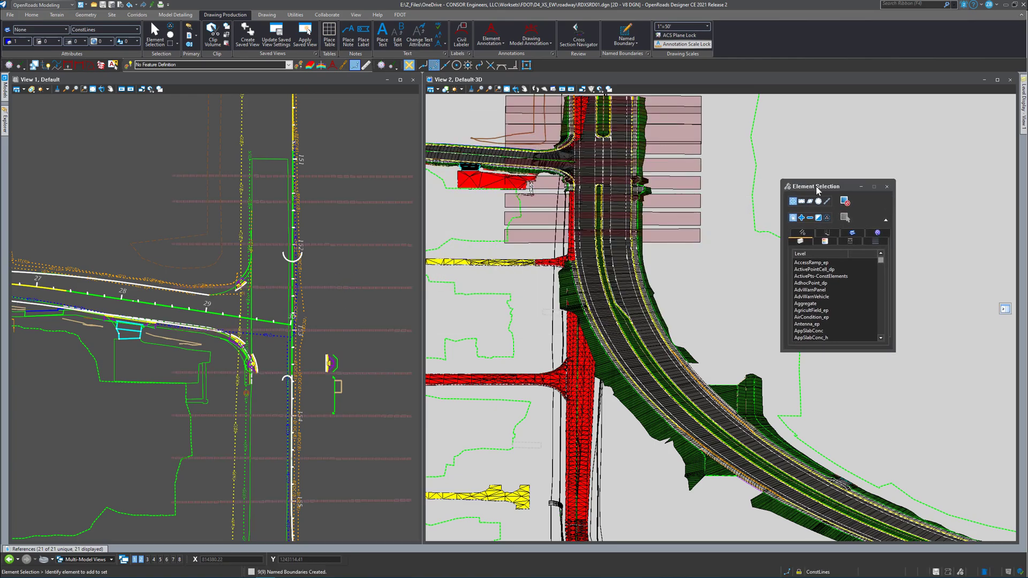
{"action": "scroll", "coordinate": [488, 205], "scroll_direction": "up", "scroll_amount": 3}
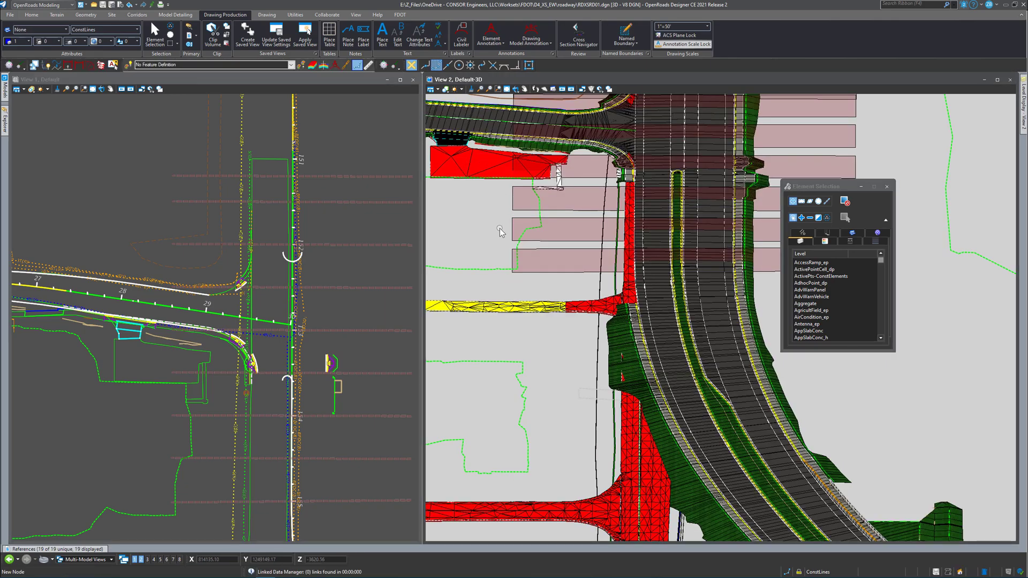
{"action": "left_click", "coordinate": [516, 89]}
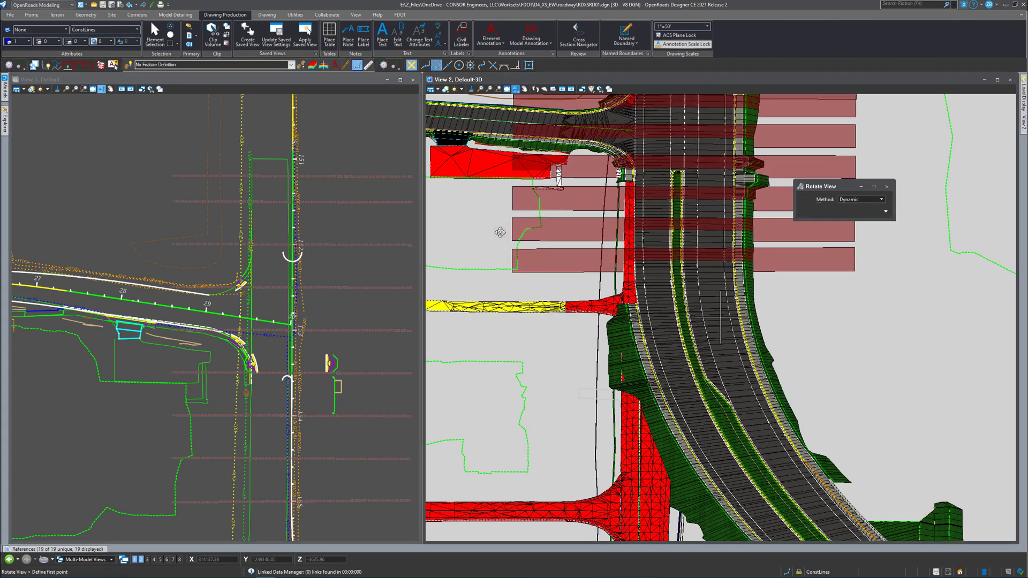
{"action": "left_click", "coordinate": [500, 230]}
{"action": "middle_click_drag", "start_coordinate": [515, 234], "coordinate": [659, 284], "text": "shift"}
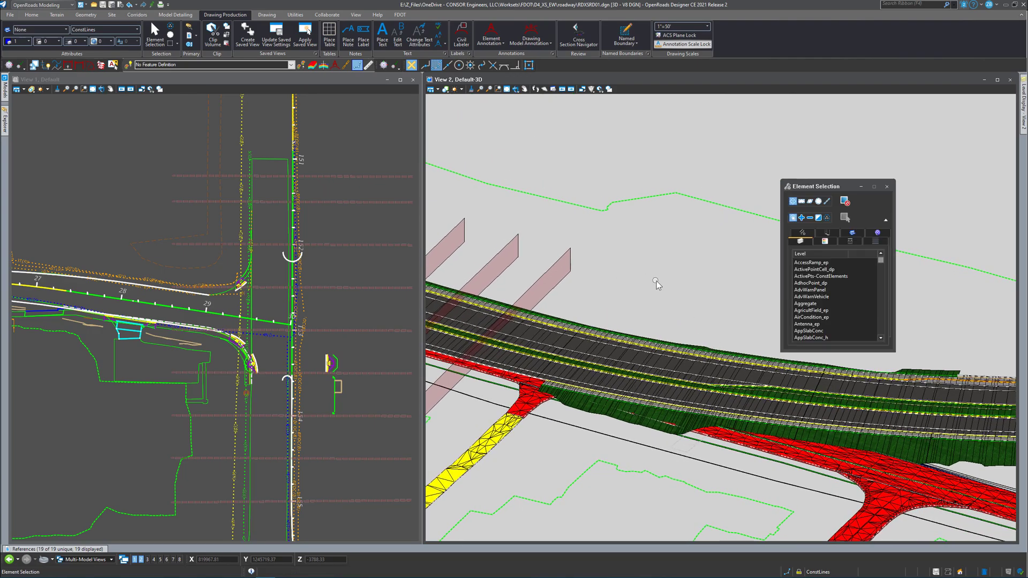
{"action": "scroll", "coordinate": [659, 286], "scroll_direction": "down", "scroll_amount": 2}
{"action": "scroll", "coordinate": [529, 349], "scroll_direction": "up", "scroll_amount": 3}
{"action": "scroll", "coordinate": [501, 365], "scroll_direction": "down", "scroll_amount": 2}
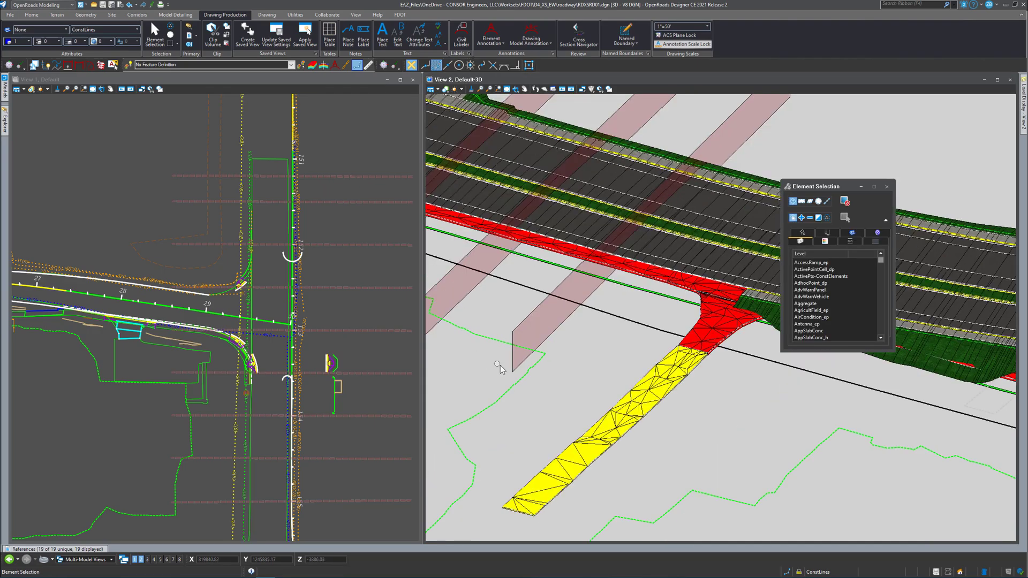
Step: Inspect the last boundary's shape up close in the 3D view, clear its selection and review the whole row of boundaries
{"action": "left_click", "coordinate": [519, 364]}
{"action": "scroll", "coordinate": [518, 364], "scroll_direction": "up", "scroll_amount": 2}
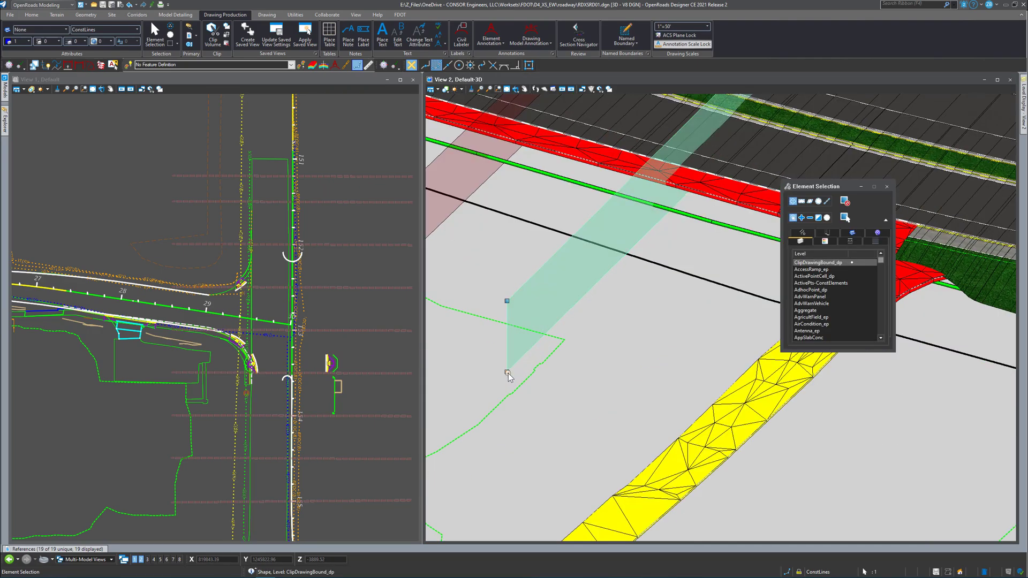
{"action": "scroll", "coordinate": [507, 373], "scroll_direction": "up", "scroll_amount": 3}
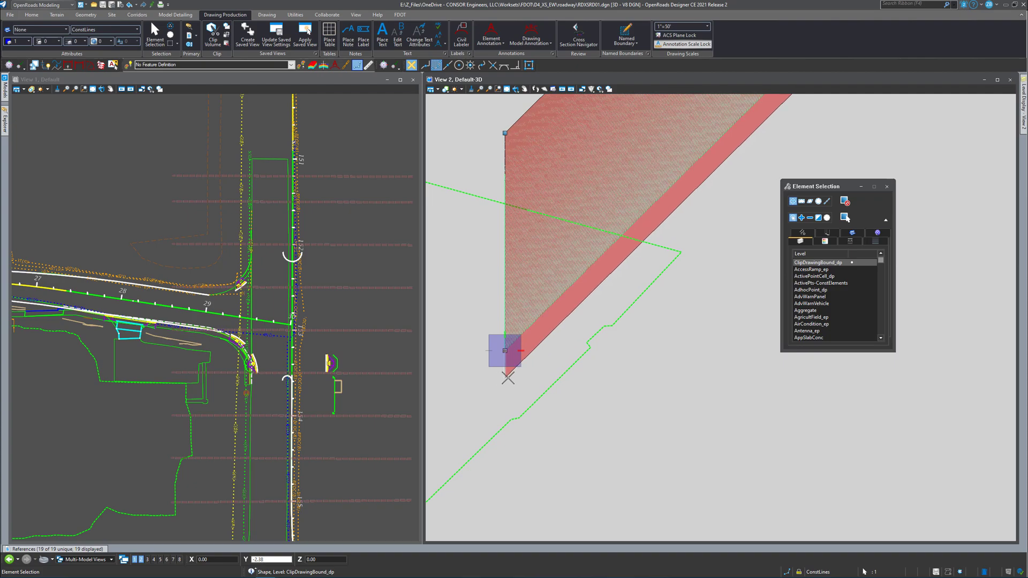
{"action": "left_click", "coordinate": [591, 395]}
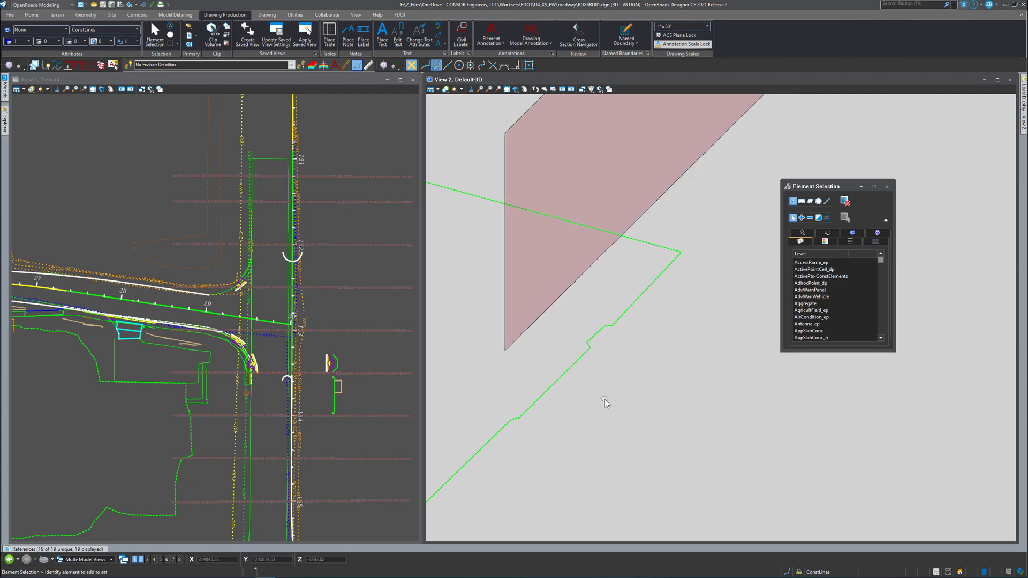
{"action": "scroll", "coordinate": [605, 416], "scroll_direction": "down", "scroll_amount": 5}
{"action": "scroll", "coordinate": [621, 410], "scroll_direction": "down", "scroll_amount": 5}
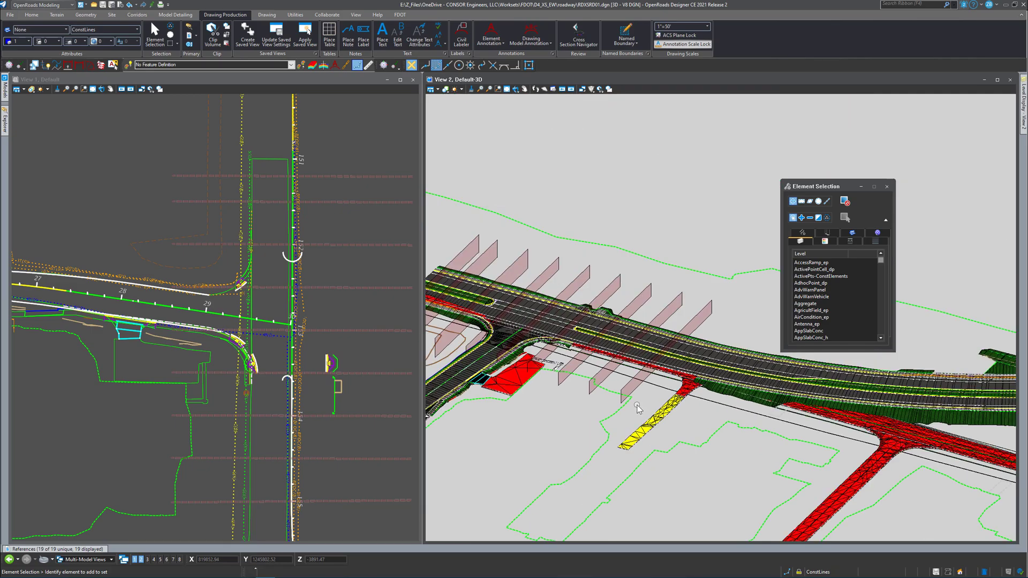
{"action": "scroll", "coordinate": [624, 370], "scroll_direction": "down", "scroll_amount": 3}
{"action": "scroll", "coordinate": [551, 363], "scroll_direction": "up", "scroll_amount": 5}
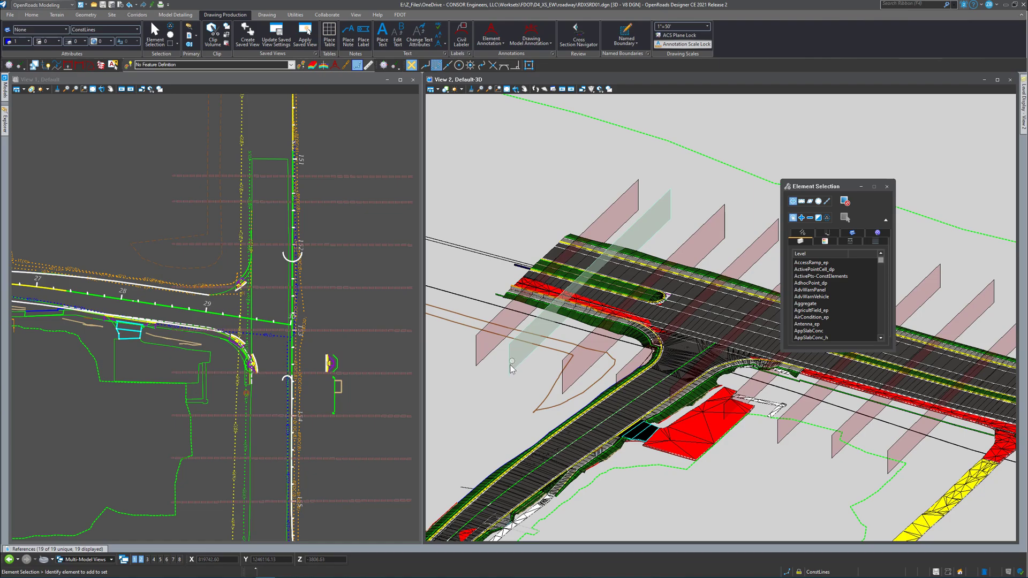
{"action": "scroll", "coordinate": [511, 364], "scroll_direction": "down", "scroll_amount": 2}
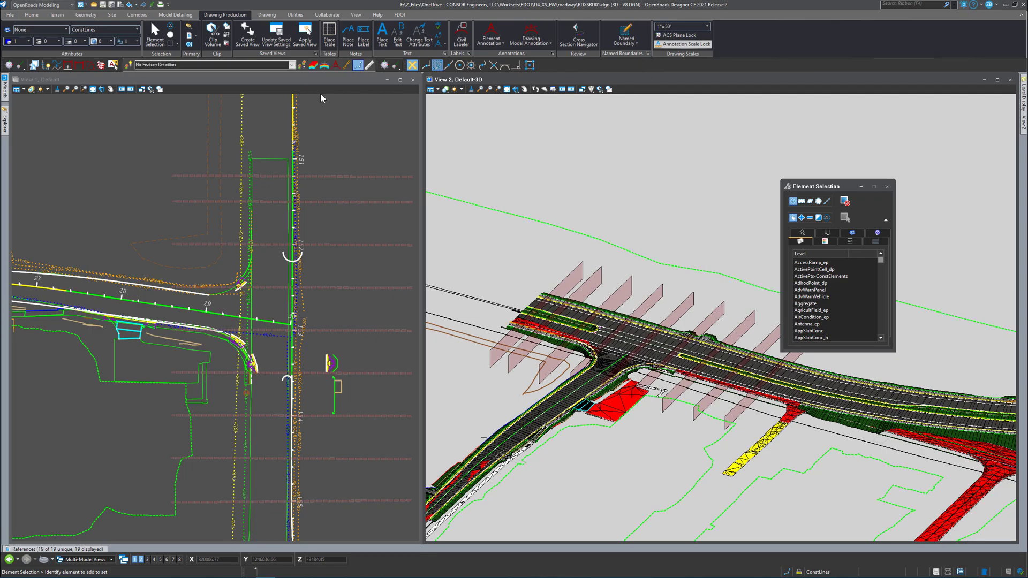
Step: Bring up the Named Boundaries manager and expand the Sample XS cross section group to review its station boundaries
{"action": "left_click_drag", "start_coordinate": [281, 261], "coordinate": [515, 185]}
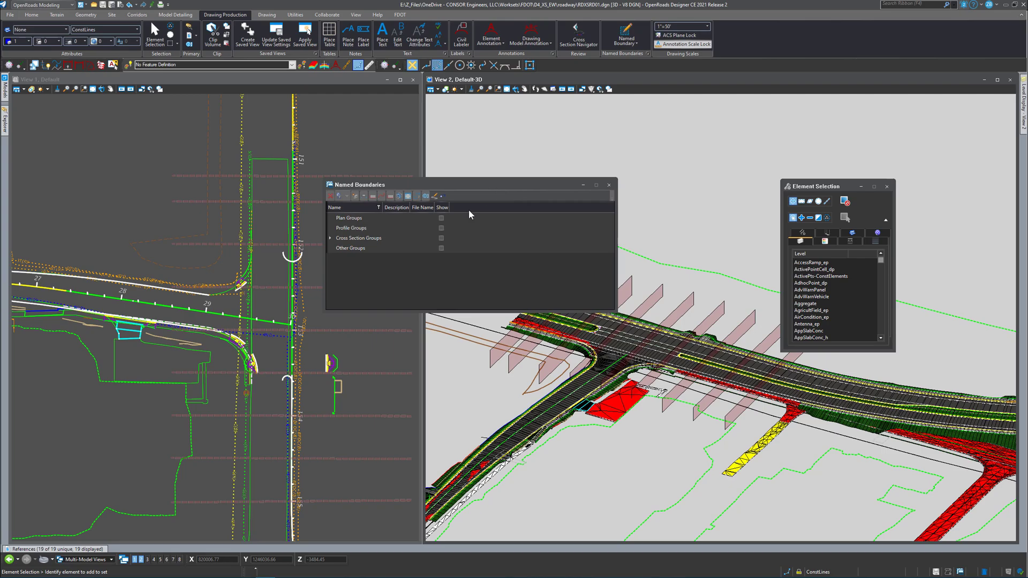
{"action": "left_click", "coordinate": [330, 238]}
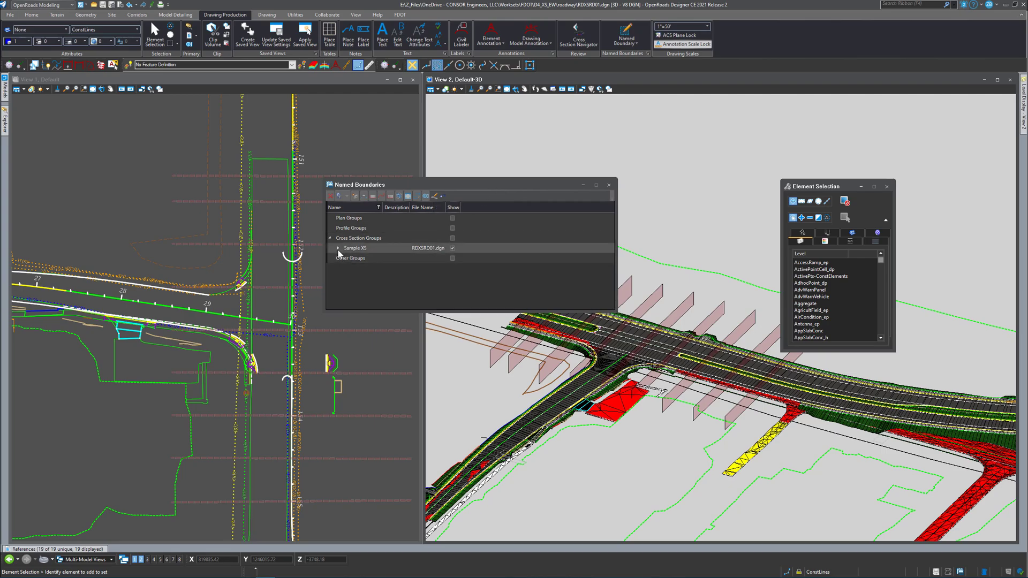
{"action": "left_click", "coordinate": [339, 248]}
{"action": "scroll", "coordinate": [394, 268], "scroll_direction": "down", "scroll_amount": 3}
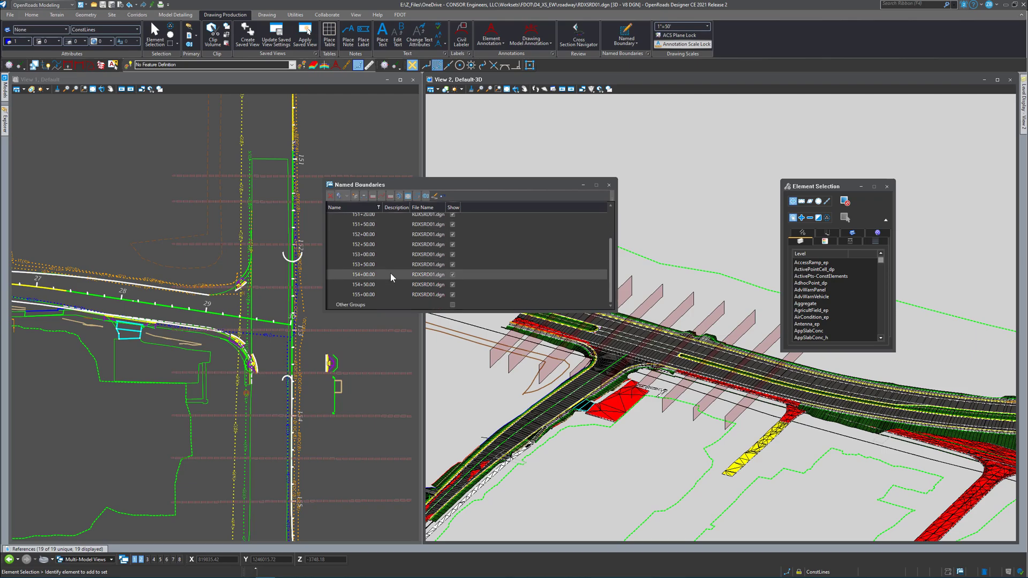
{"action": "scroll", "coordinate": [376, 264], "scroll_direction": "up", "scroll_amount": 1}
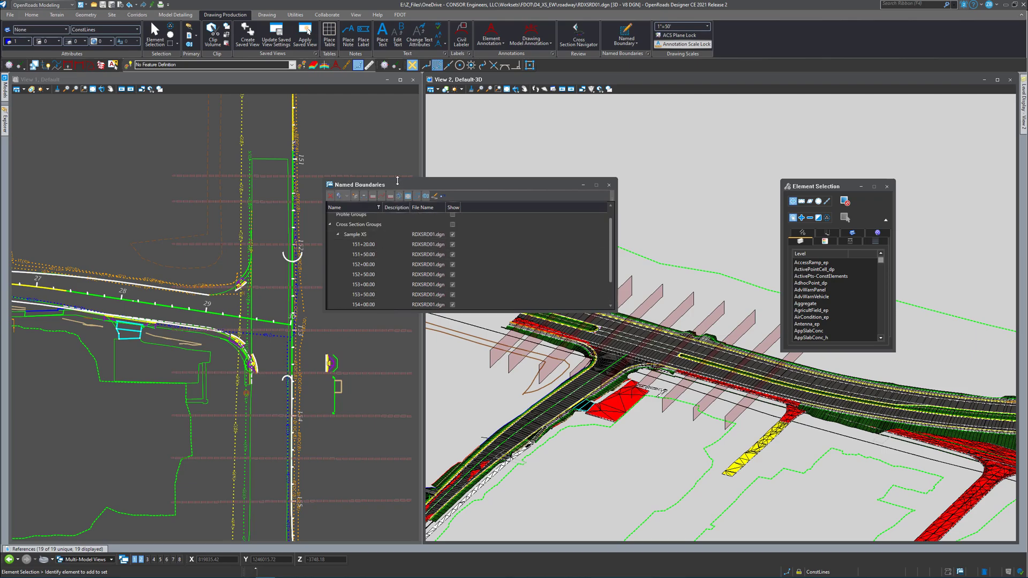
Step: Turn on boundary highlighting, select the Sample XS group and open Create Drawing for it
{"action": "left_click", "coordinate": [434, 198]}
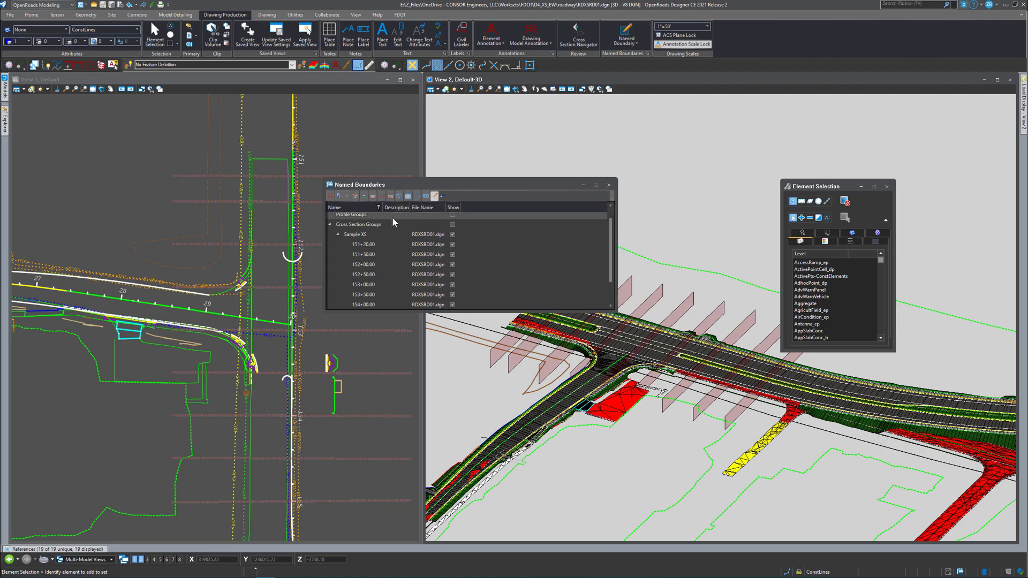
{"action": "left_click", "coordinate": [373, 225]}
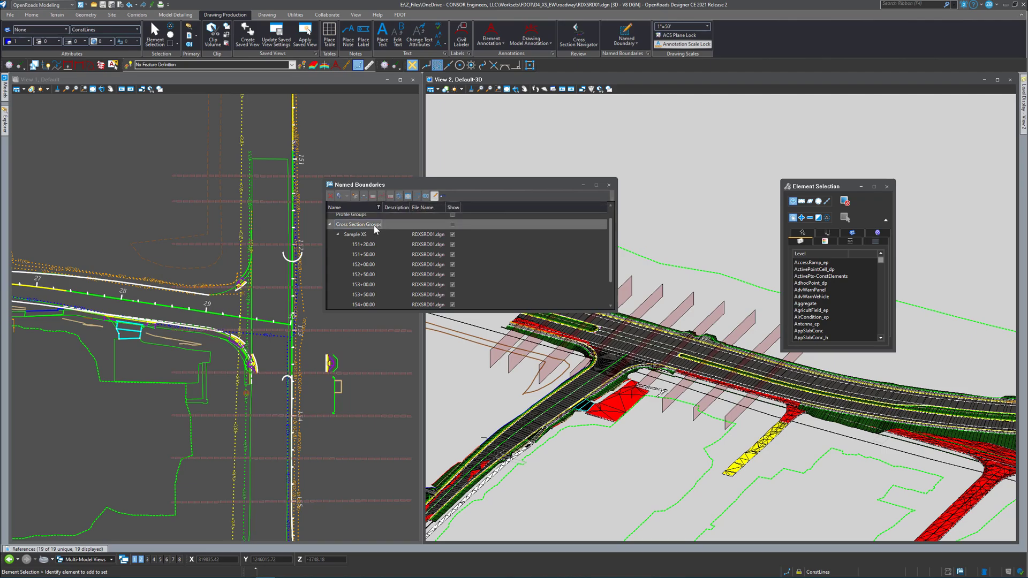
{"action": "left_click", "coordinate": [390, 236]}
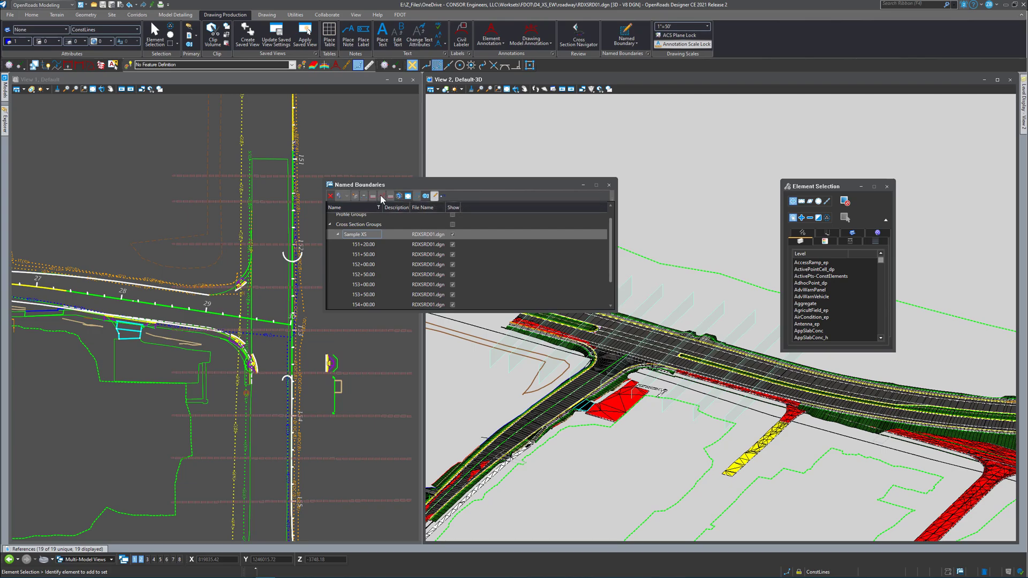
{"action": "left_click", "coordinate": [399, 196]}
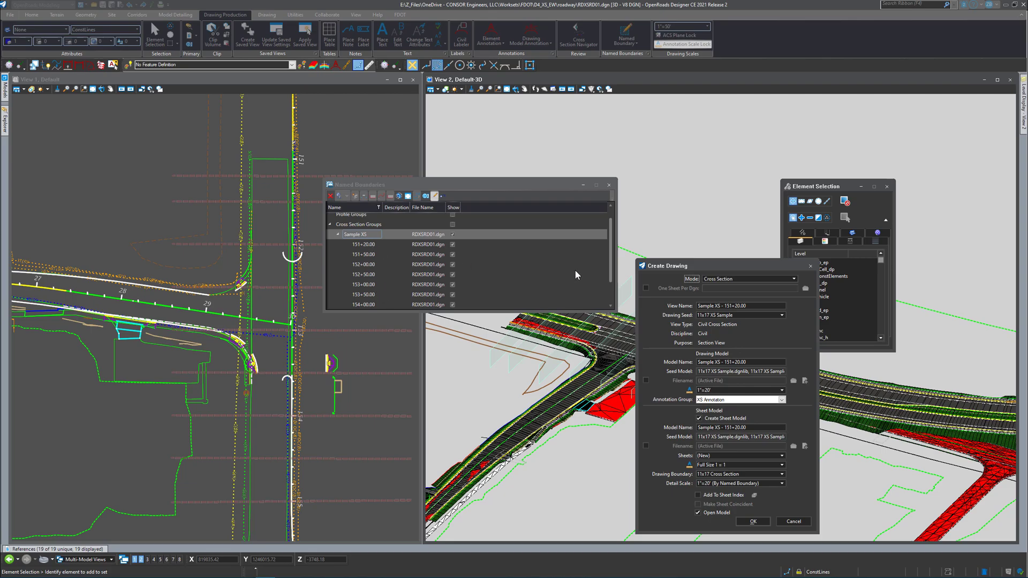
{"action": "left_click_drag", "start_coordinate": [711, 270], "coordinate": [695, 137]}
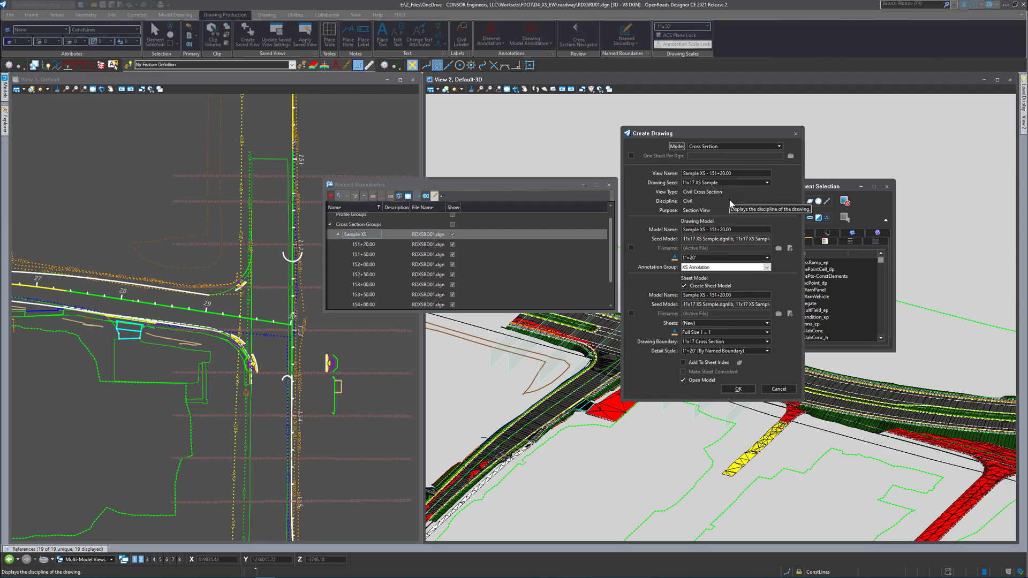
Step: Shorten the view, drawing model and sheet model names to 151+20.00 and create the cross section drawings and sheets
{"action": "left_click_drag", "start_coordinate": [725, 133], "coordinate": [724, 133]}
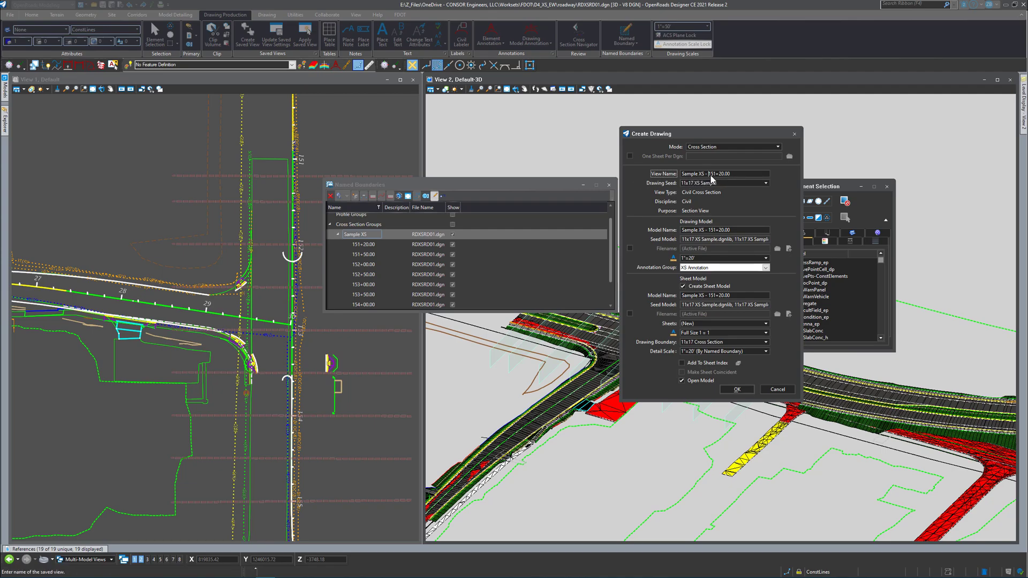
{"action": "left_click_drag", "start_coordinate": [709, 175], "coordinate": [690, 175]}
{"action": "key", "text": "BackSpace"}
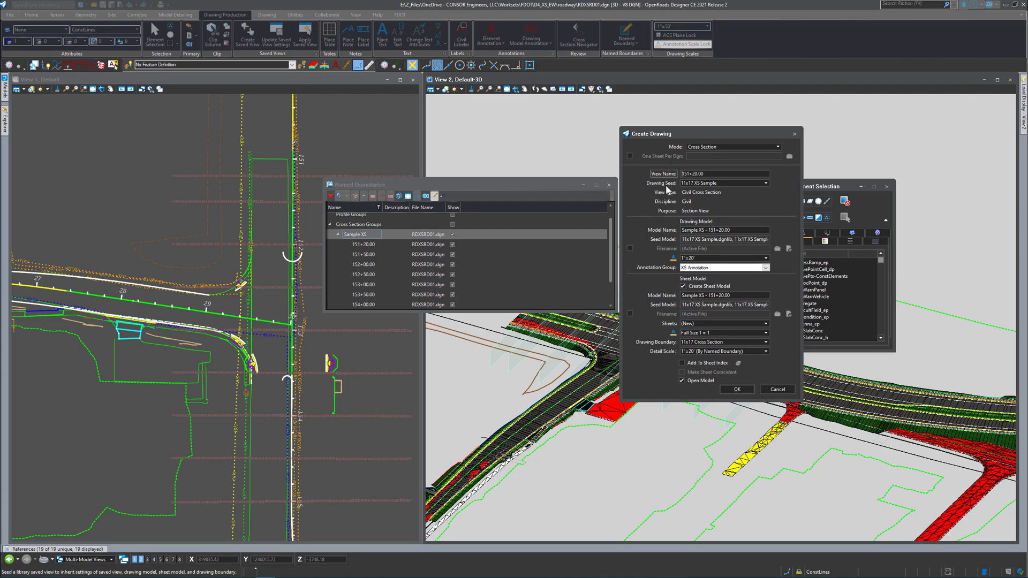
{"action": "left_click_drag", "start_coordinate": [710, 230], "coordinate": [671, 231]}
{"action": "key", "text": "Delete"}
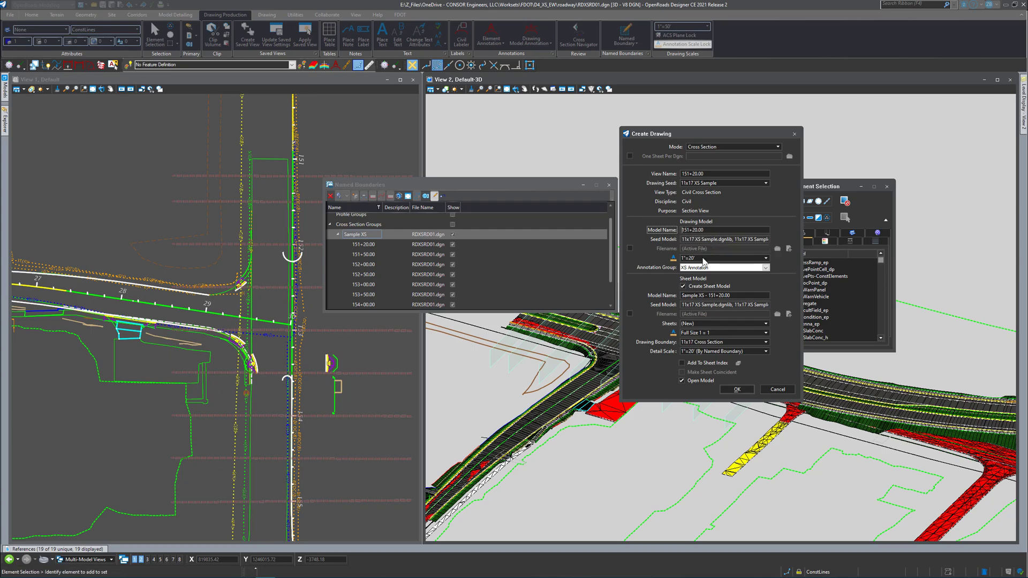
{"action": "left_click_drag", "start_coordinate": [710, 295], "coordinate": [678, 297]}
{"action": "key", "text": "Delete"}
{"action": "left_click", "coordinate": [743, 391]}
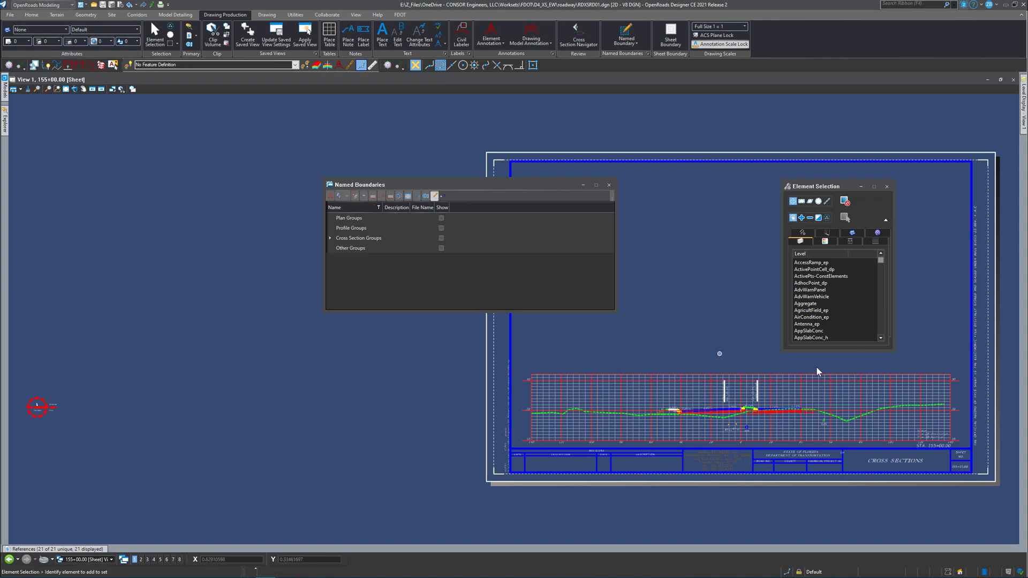
Step: Move the floating dialogs off the station 155+00.00 sheet and examine its cross section's slope, offset and utility labels
{"action": "left_click_drag", "start_coordinate": [518, 189], "coordinate": [407, 135]}
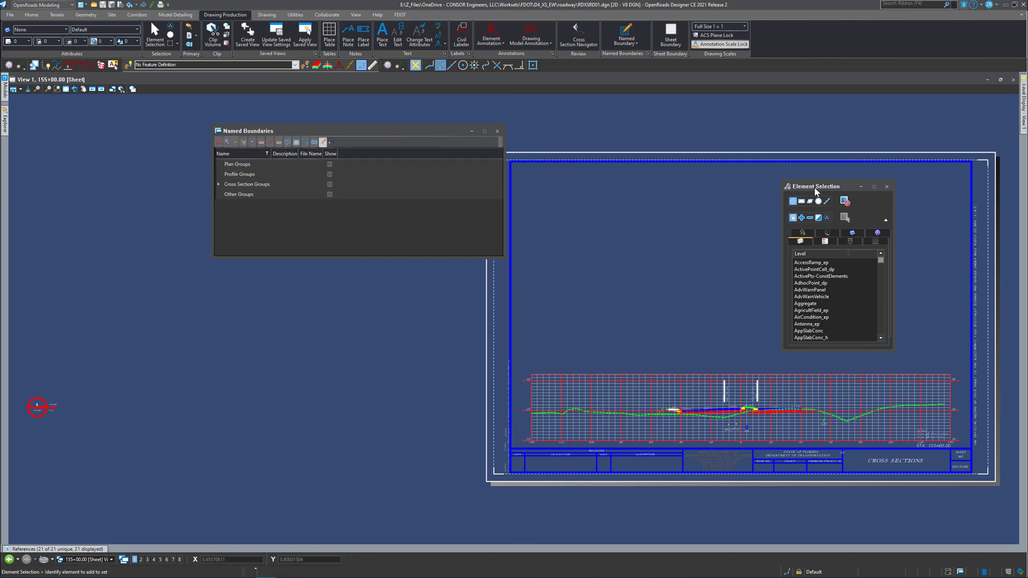
{"action": "left_click_drag", "start_coordinate": [802, 188], "coordinate": [822, 132]}
{"action": "scroll", "coordinate": [329, 363], "scroll_direction": "down", "scroll_amount": 3}
{"action": "scroll", "coordinate": [566, 416], "scroll_direction": "up", "scroll_amount": 7}
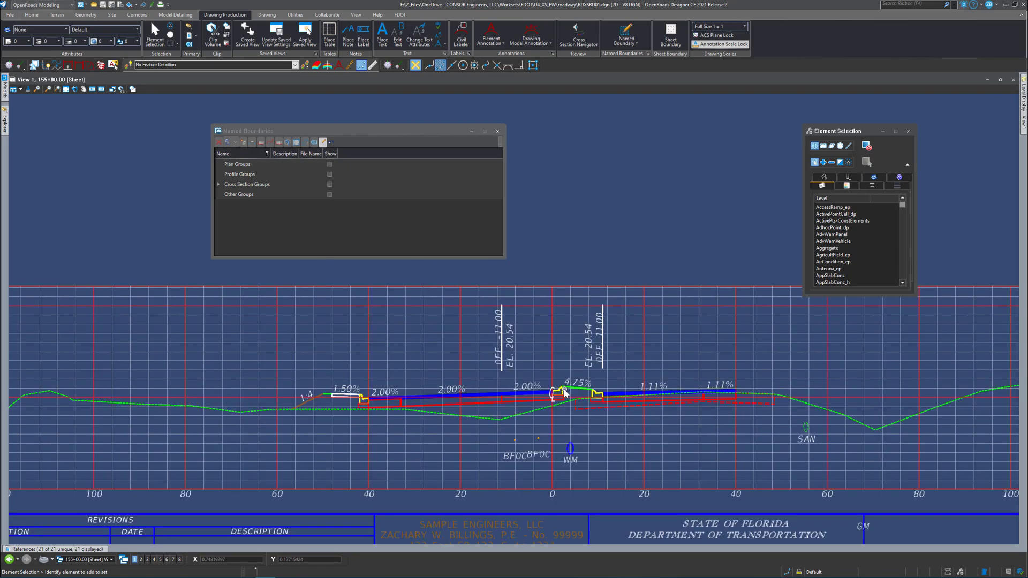
{"action": "scroll", "coordinate": [562, 459], "scroll_direction": "up", "scroll_amount": 5}
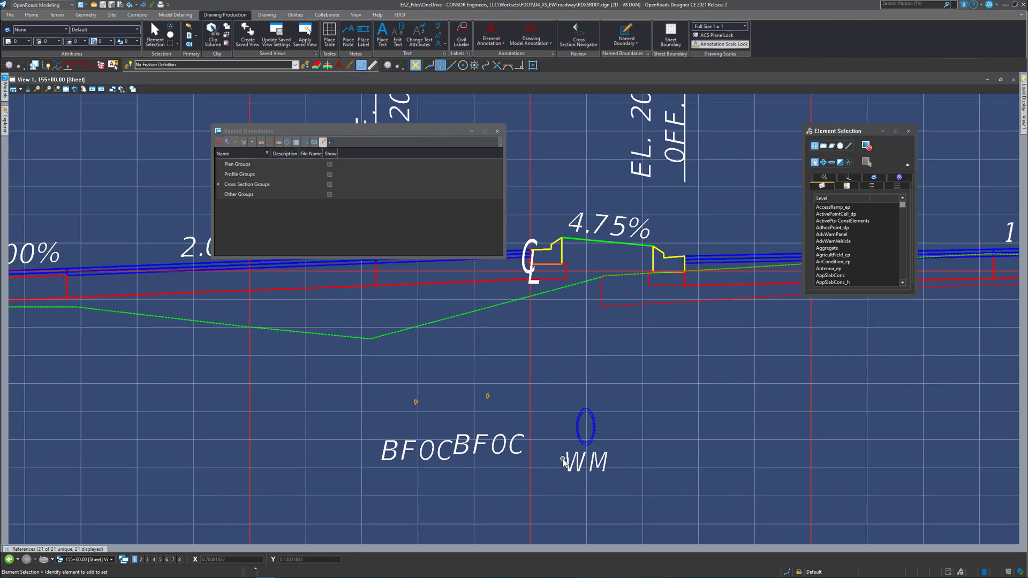
{"action": "scroll", "coordinate": [523, 459], "scroll_direction": "down", "scroll_amount": 2}
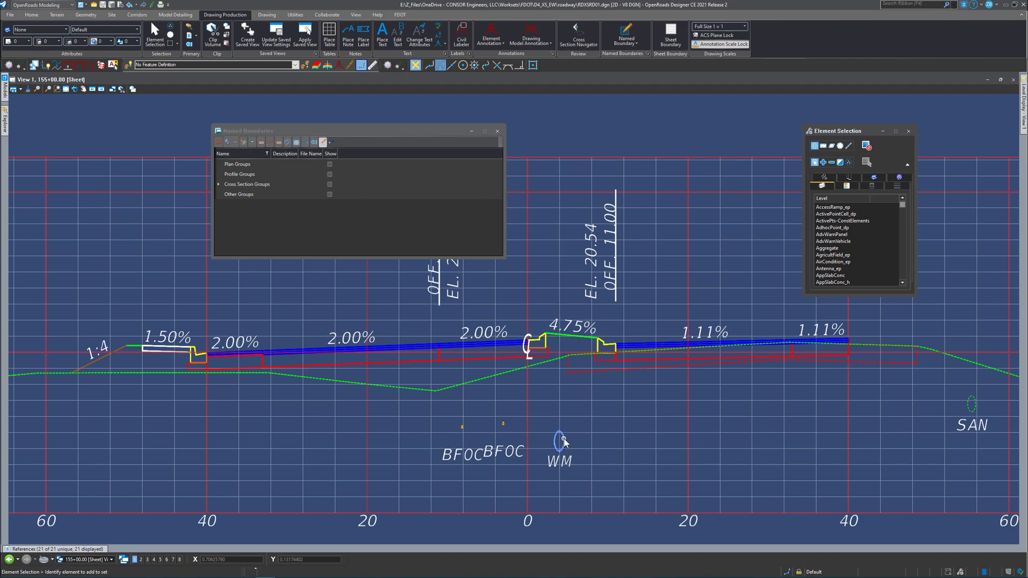
{"action": "mouse_move", "coordinate": [564, 442]}
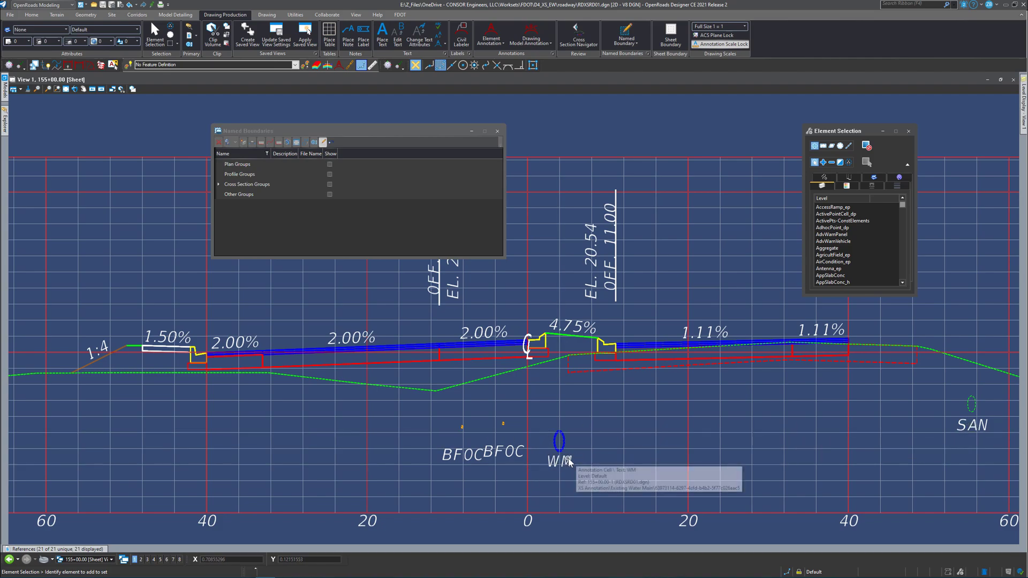
{"action": "mouse_move", "coordinate": [960, 426]}
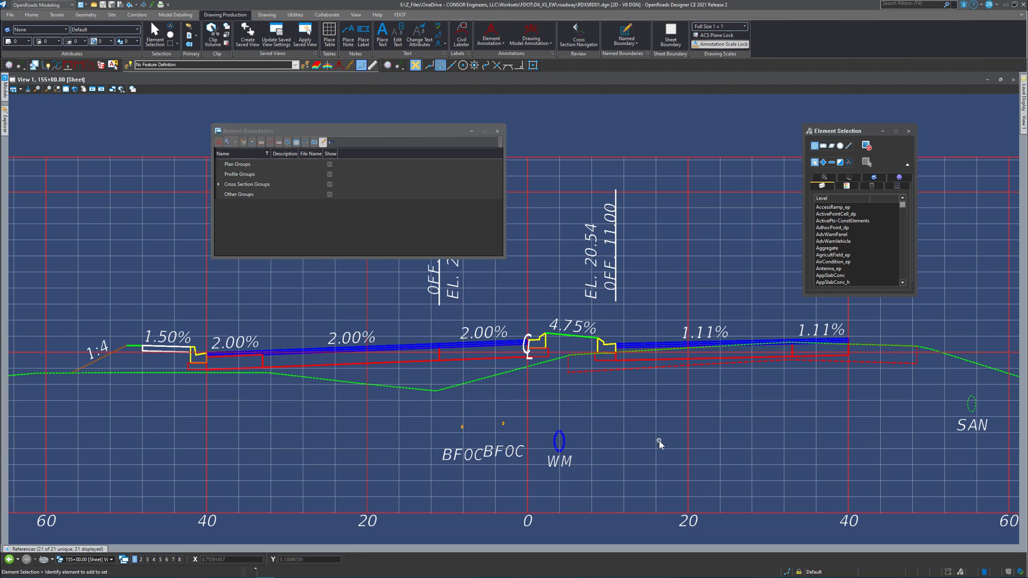
{"action": "scroll", "coordinate": [806, 438], "scroll_direction": "down", "scroll_amount": 2}
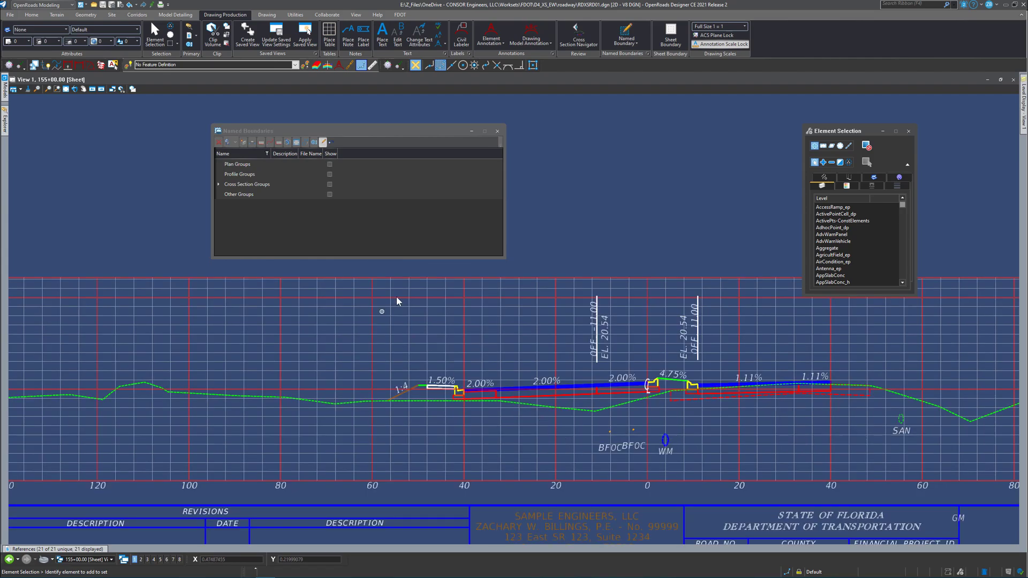
Step: Inspect the engineer-of-record block in the title block and the electronic delivery note along the sheet border
{"action": "scroll", "coordinate": [367, 346], "scroll_direction": "down", "scroll_amount": 2}
{"action": "left_click", "coordinate": [483, 452]}
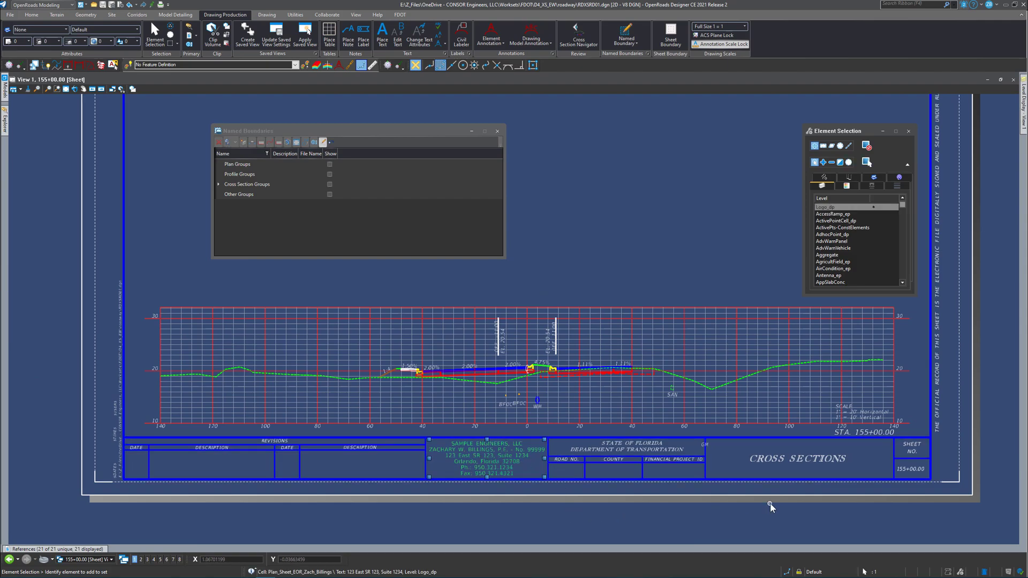
{"action": "left_click", "coordinate": [672, 517]}
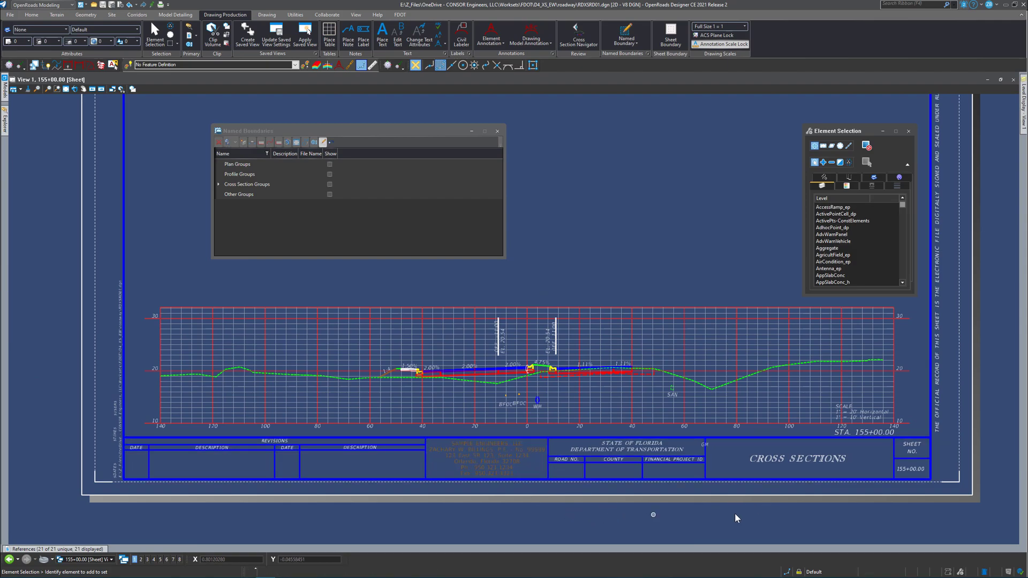
{"action": "left_click", "coordinate": [941, 364]}
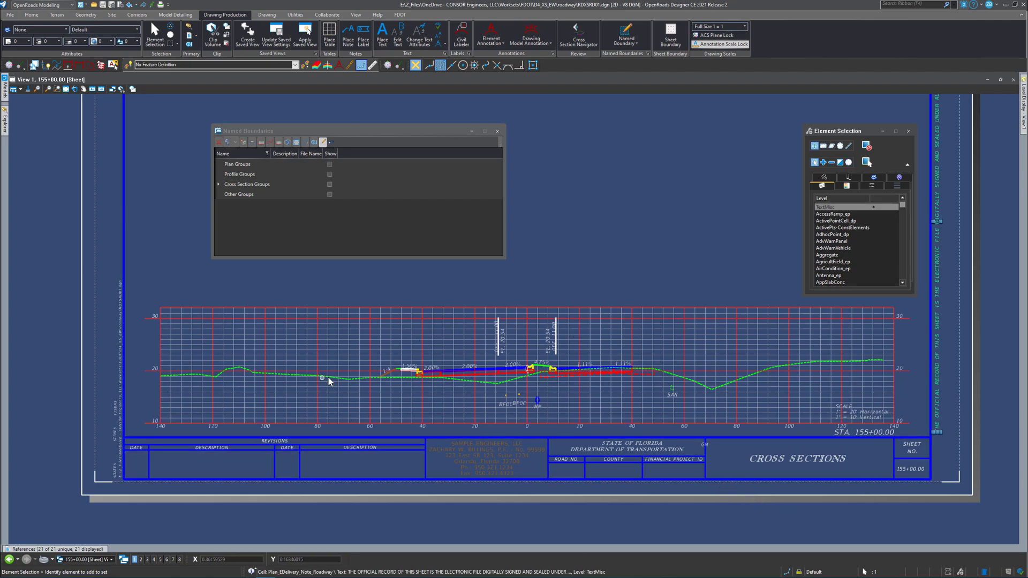
{"action": "scroll", "coordinate": [512, 381], "scroll_direction": "up", "scroll_amount": 2}
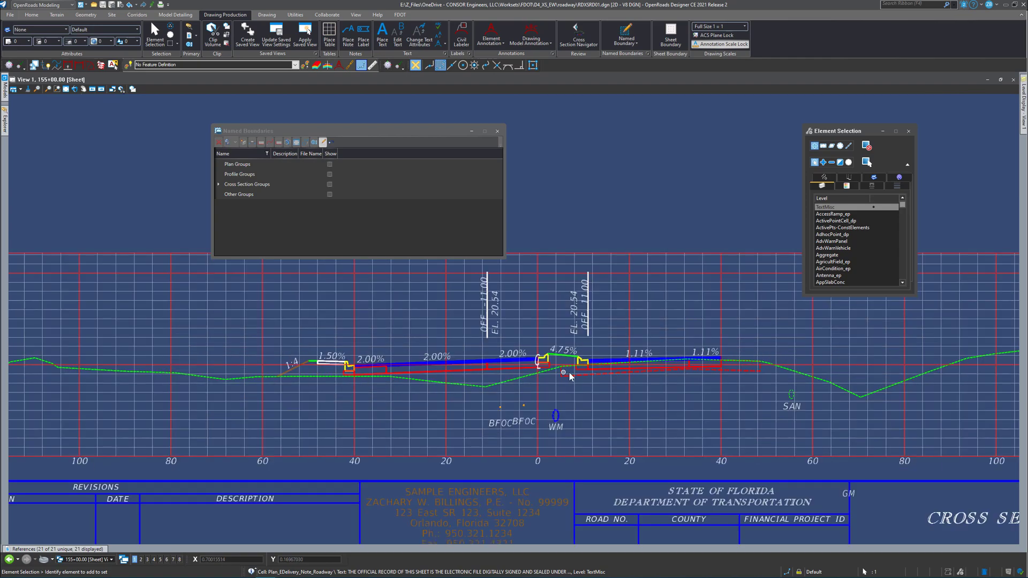
{"action": "scroll", "coordinate": [383, 385], "scroll_direction": "down", "scroll_amount": 3}
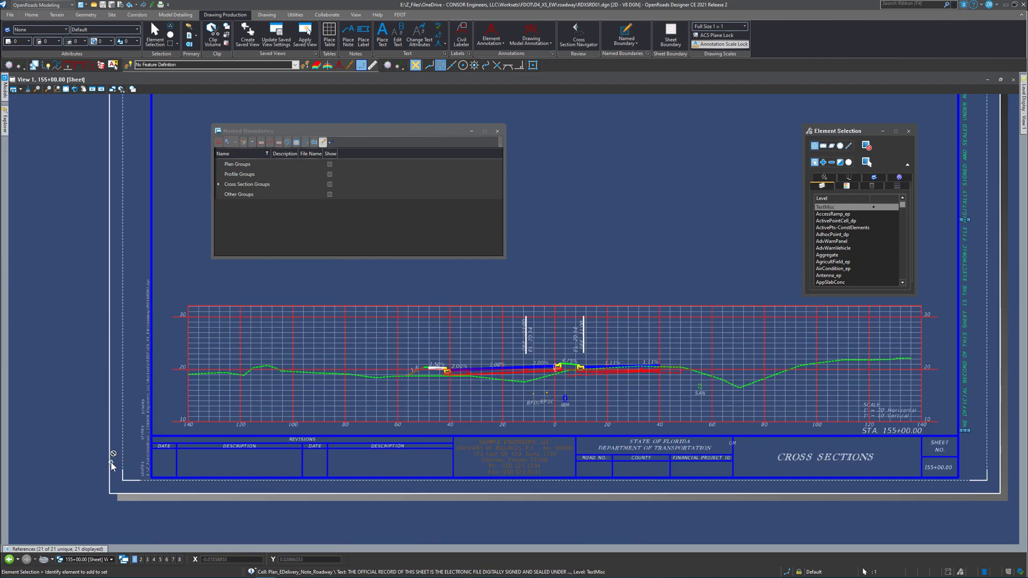
{"action": "scroll", "coordinate": [129, 454], "scroll_direction": "up", "scroll_amount": 1}
{"action": "scroll", "coordinate": [204, 373], "scroll_direction": "down", "scroll_amount": 3}
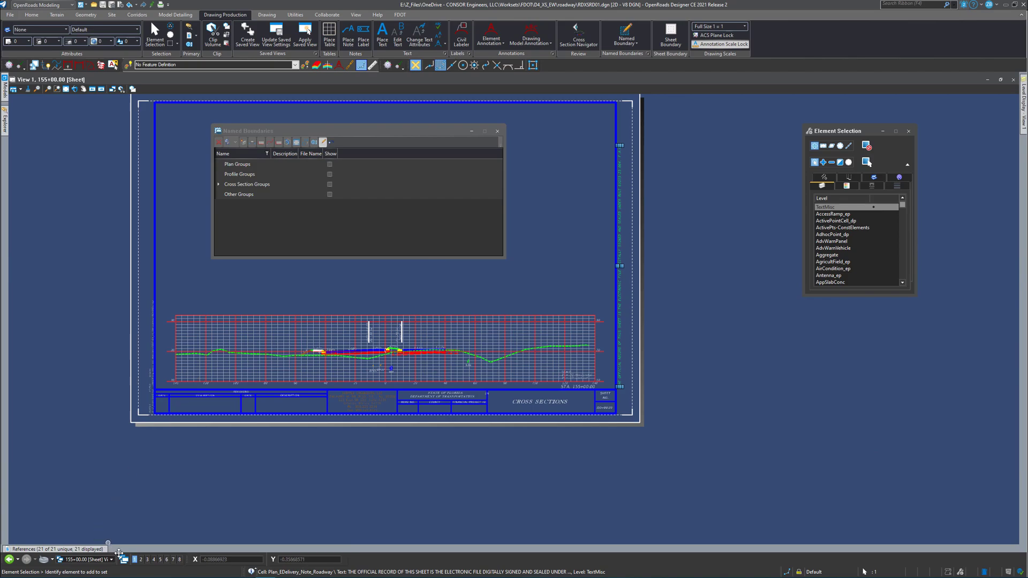
Step: Open the 151+20.00 drawing model and examine its cross section grid, slope labels and overlapping utility labels
{"action": "left_click", "coordinate": [111, 560]}
{"action": "scroll", "coordinate": [113, 511], "scroll_direction": "up", "scroll_amount": 1}
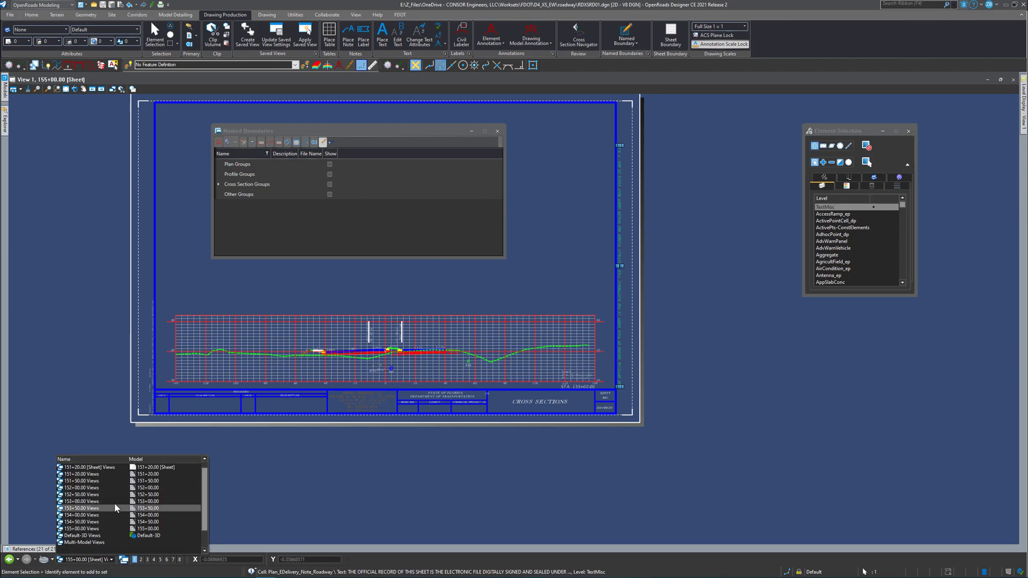
{"action": "left_click", "coordinate": [88, 476]}
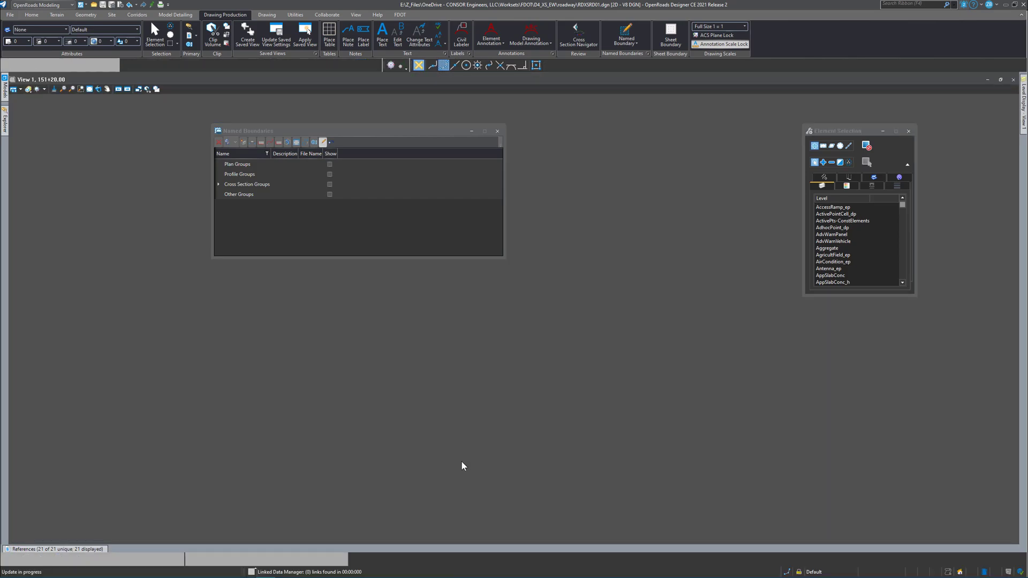
{"action": "scroll", "coordinate": [483, 292], "scroll_direction": "up", "scroll_amount": 5}
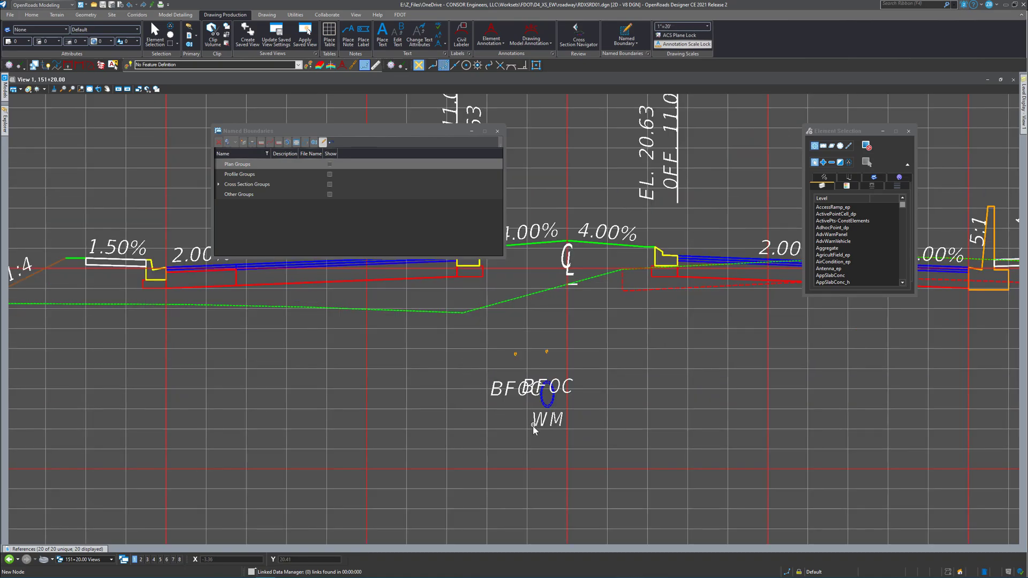
{"action": "scroll", "coordinate": [533, 423], "scroll_direction": "down", "scroll_amount": 5}
{"action": "scroll", "coordinate": [541, 382], "scroll_direction": "up", "scroll_amount": 3}
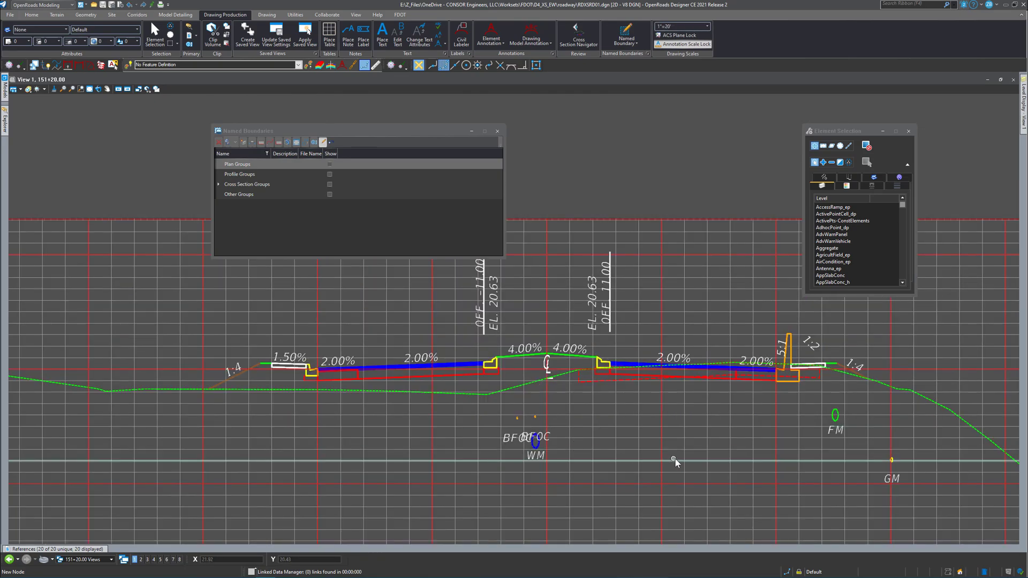
{"action": "scroll", "coordinate": [522, 436], "scroll_direction": "up", "scroll_amount": 2}
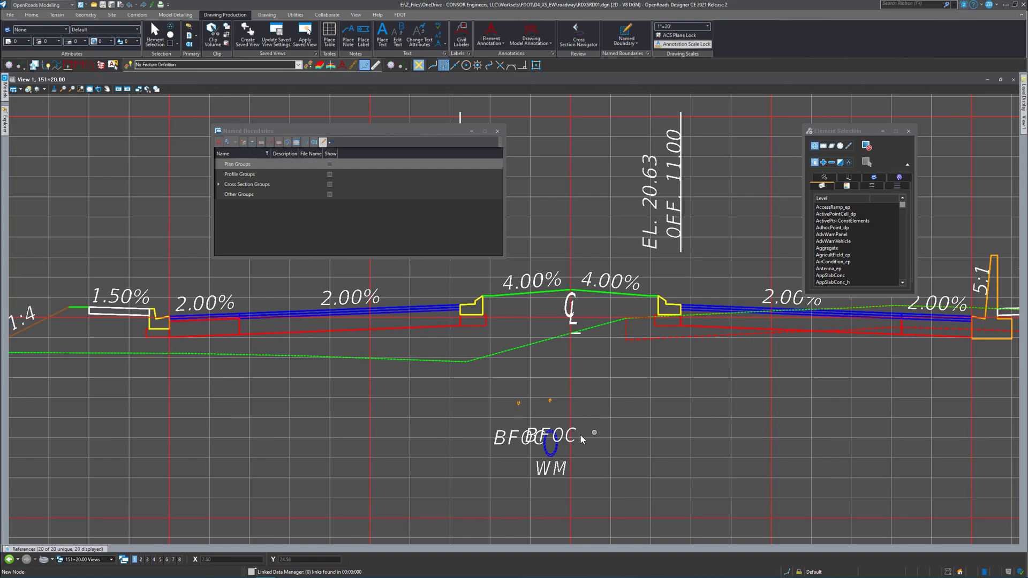
{"action": "scroll", "coordinate": [501, 391], "scroll_direction": "down", "scroll_amount": 5}
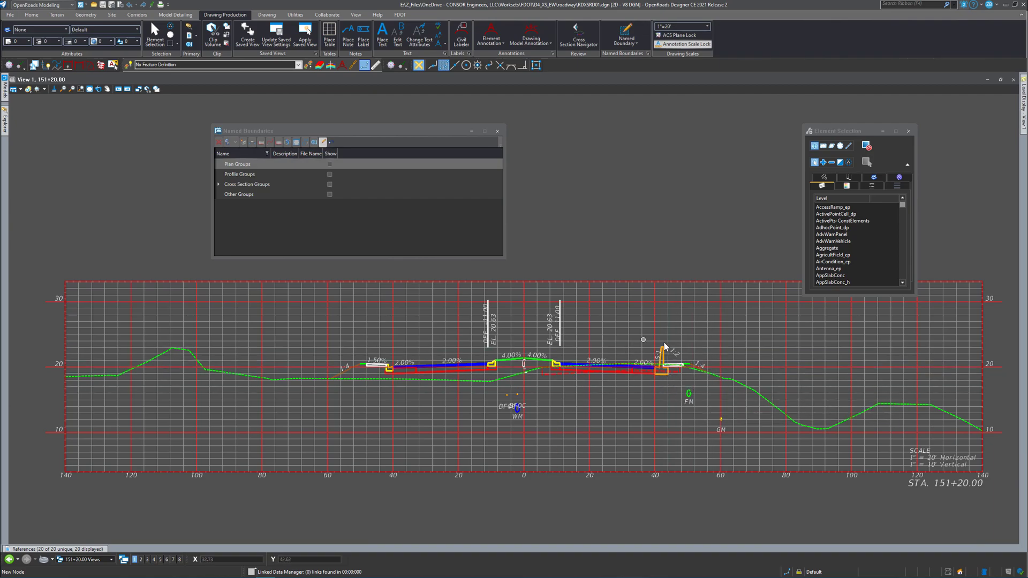
{"action": "scroll", "coordinate": [692, 395], "scroll_direction": "up", "scroll_amount": 2}
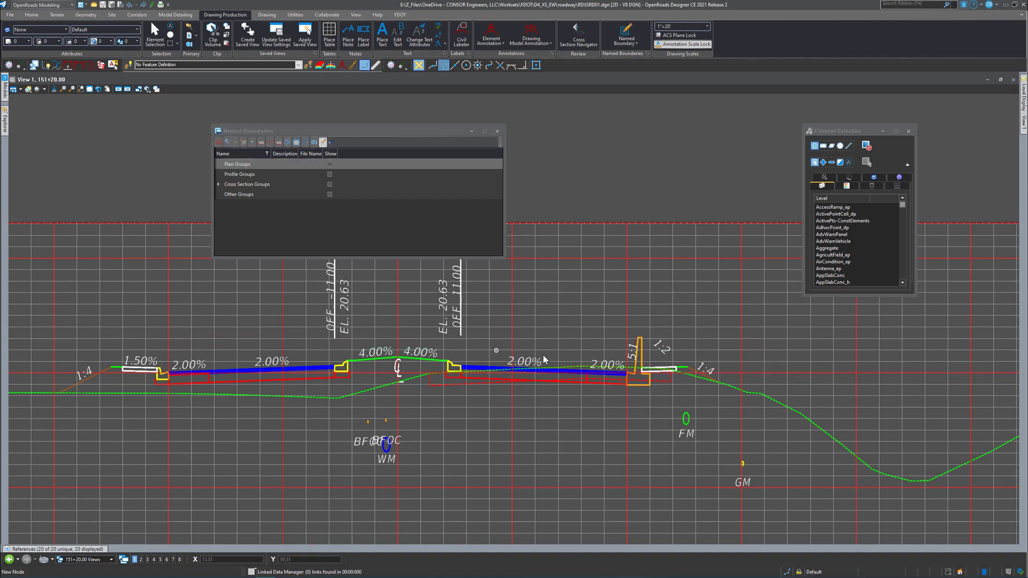
Step: Inspect the pavement slope and wall annotations in the 151+20.00 section and move the Named Boundaries dialog aside
{"action": "mouse_move", "coordinate": [535, 360]}
{"action": "left_click", "coordinate": [641, 350]}
{"action": "left_click", "coordinate": [679, 344]}
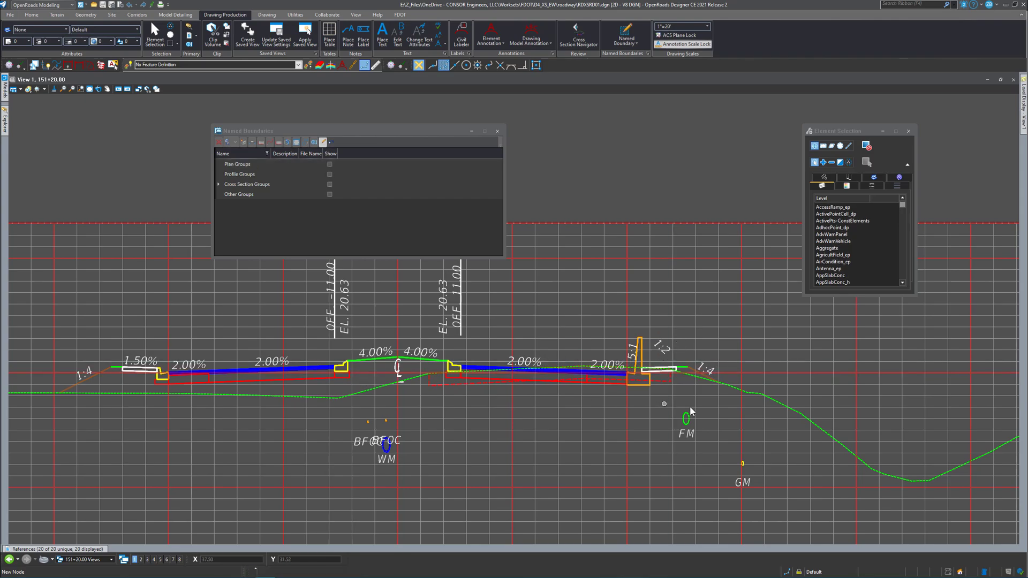
{"action": "scroll", "coordinate": [684, 423], "scroll_direction": "down", "scroll_amount": 2}
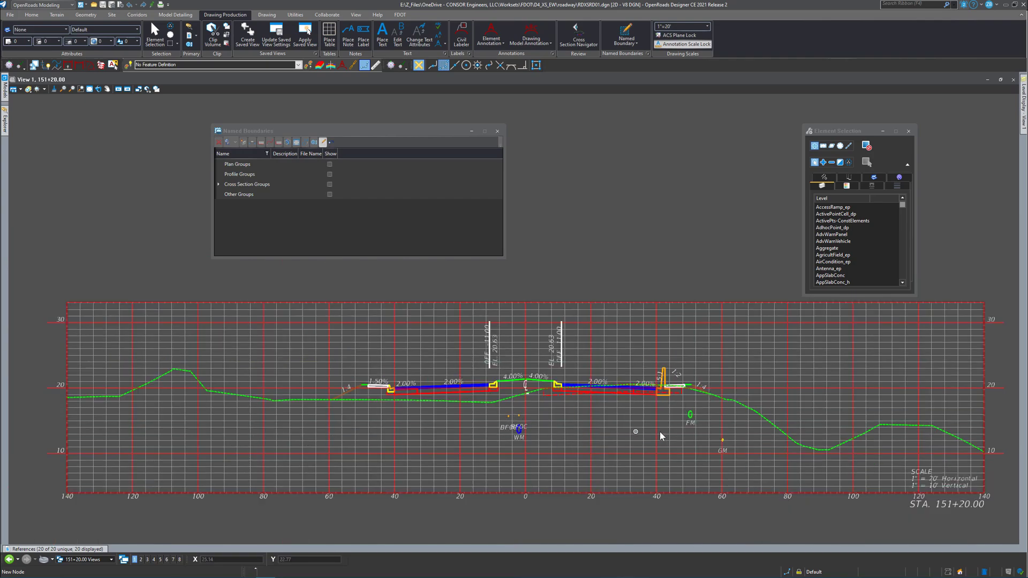
{"action": "scroll", "coordinate": [638, 393], "scroll_direction": "up", "scroll_amount": 2}
{"action": "left_click_drag", "start_coordinate": [409, 134], "coordinate": [557, 111]}
{"action": "scroll", "coordinate": [536, 380], "scroll_direction": "down", "scroll_amount": 2}
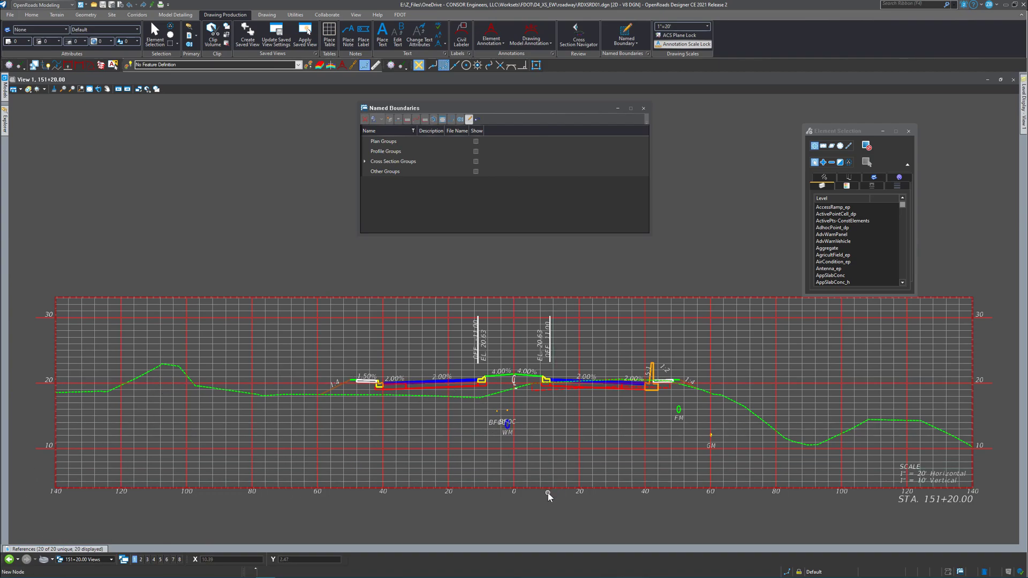
Step: Switch to the 151+20.00 sheet model and move the Named Boundaries dialog clear of its cross sections
{"action": "left_click", "coordinate": [88, 559]}
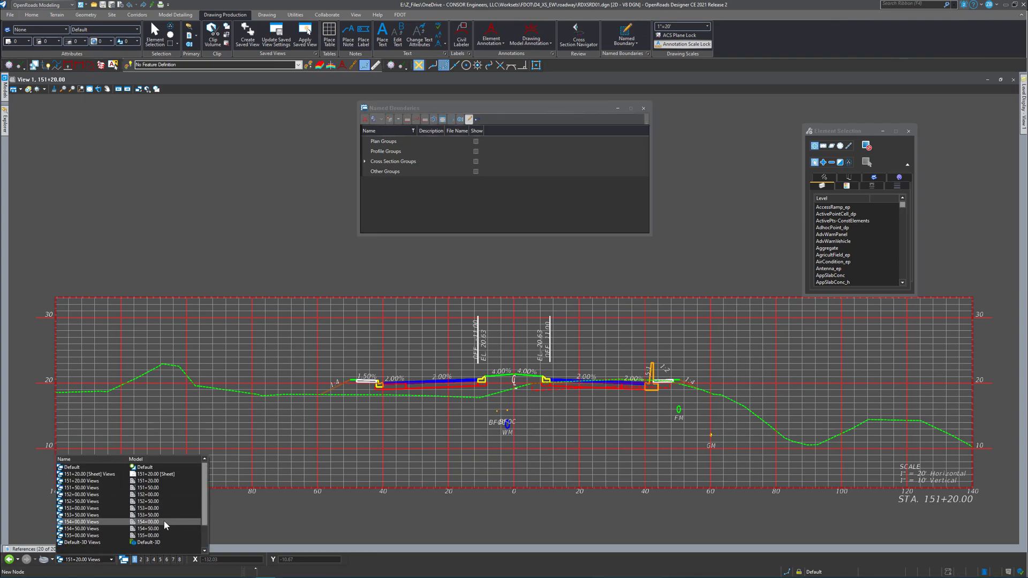
{"action": "scroll", "coordinate": [114, 535], "scroll_direction": "down", "scroll_amount": 2}
{"action": "scroll", "coordinate": [113, 539], "scroll_direction": "up", "scroll_amount": 3}
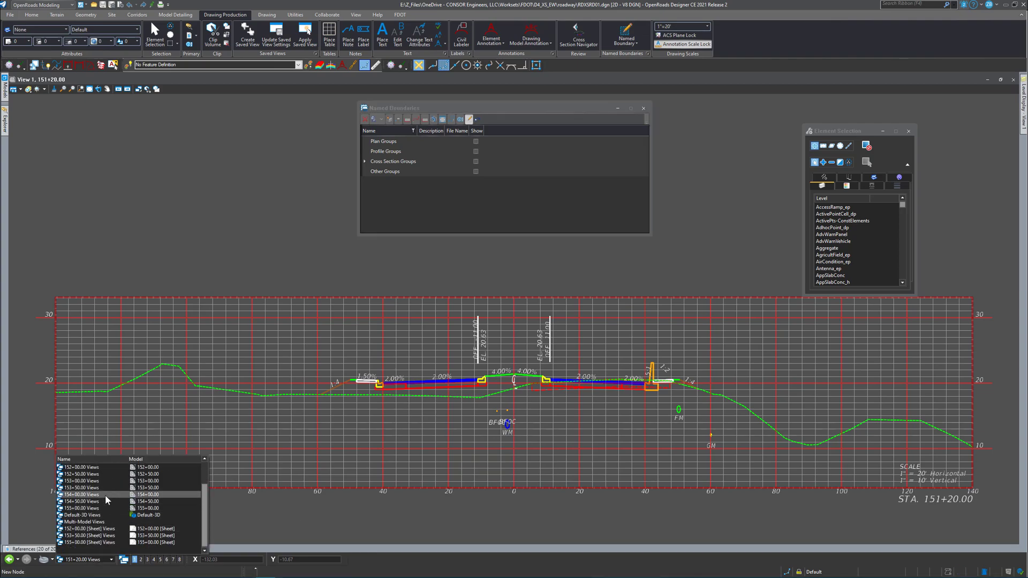
{"action": "left_click", "coordinate": [108, 466]}
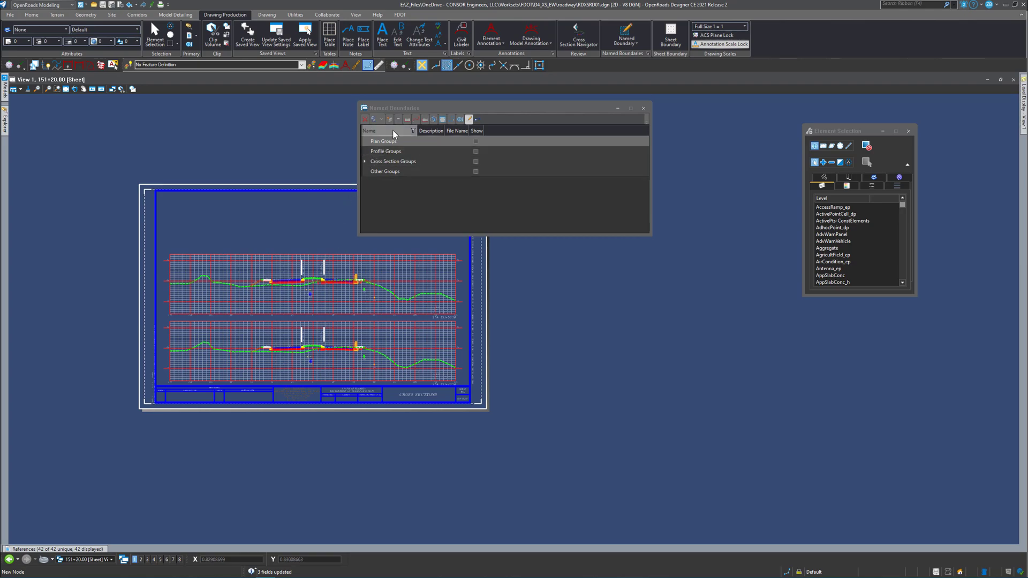
{"action": "left_click_drag", "start_coordinate": [414, 106], "coordinate": [623, 112]}
{"action": "scroll", "coordinate": [298, 290], "scroll_direction": "up", "scroll_amount": 2}
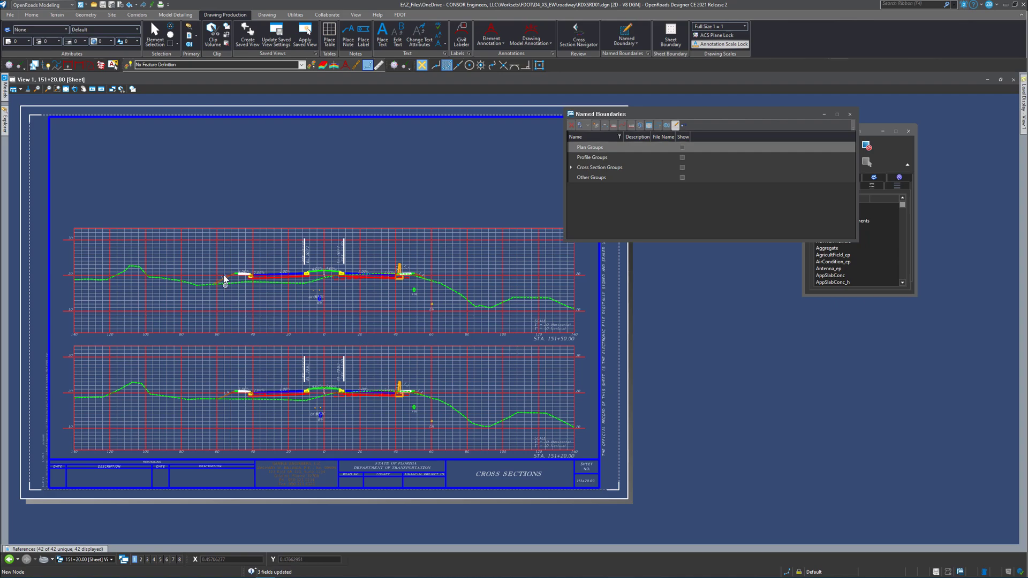
Step: Examine the side slope, pavement slope and utility labels of the station 151+50.00 cross section on the sheet
{"action": "scroll", "coordinate": [223, 283], "scroll_direction": "up", "scroll_amount": 5}
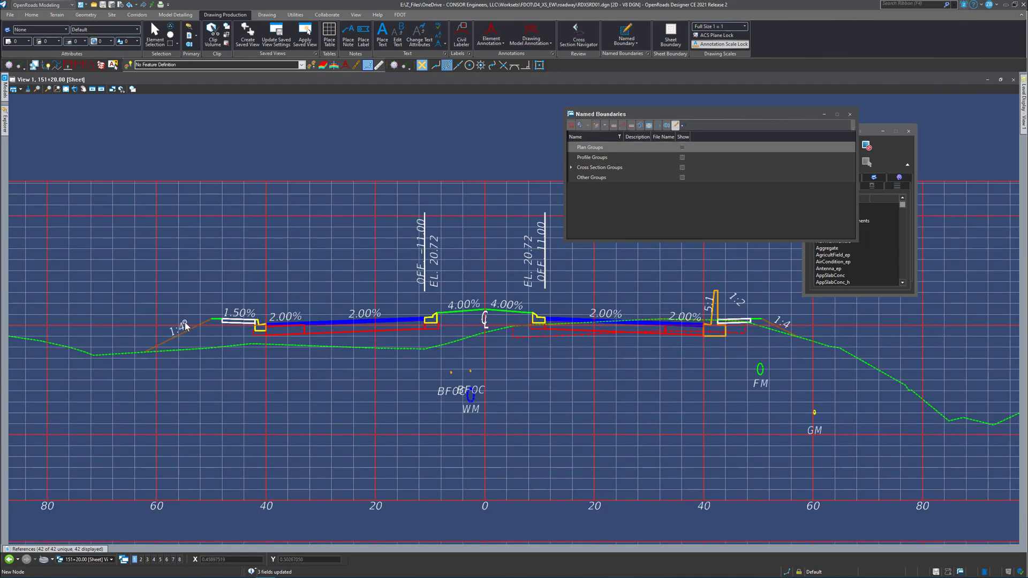
{"action": "scroll", "coordinate": [436, 379], "scroll_direction": "down", "scroll_amount": 4}
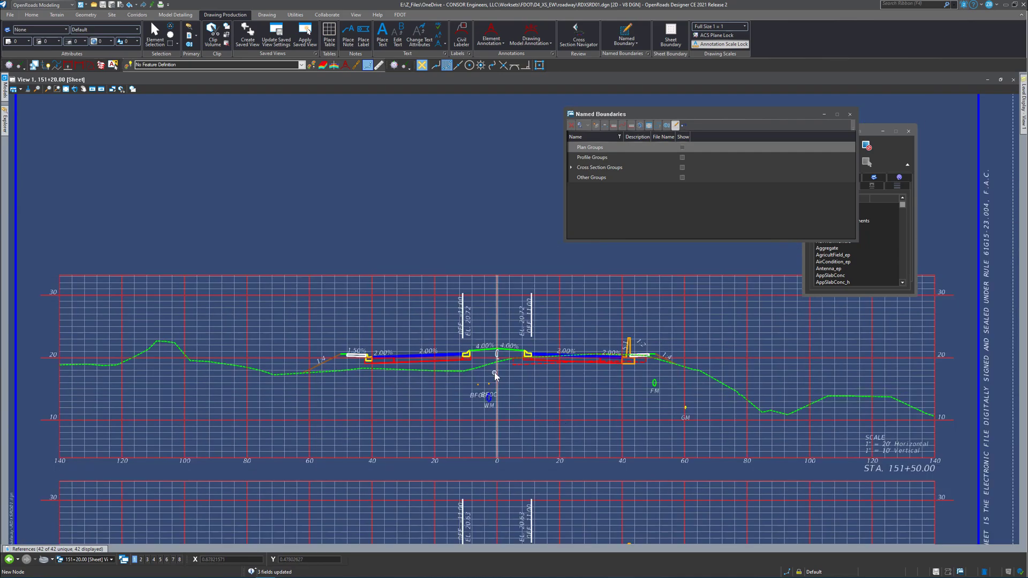
{"action": "scroll", "coordinate": [507, 372], "scroll_direction": "up", "scroll_amount": 7}
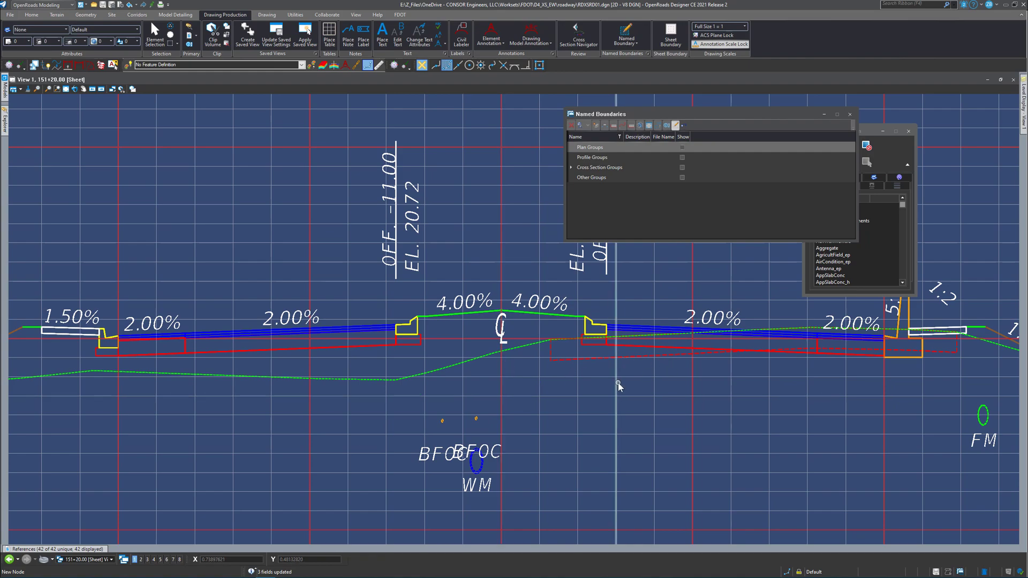
{"action": "scroll", "coordinate": [618, 383], "scroll_direction": "down", "scroll_amount": 3}
{"action": "scroll", "coordinate": [530, 369], "scroll_direction": "up", "scroll_amount": 5}
{"action": "scroll", "coordinate": [460, 356], "scroll_direction": "down", "scroll_amount": 4}
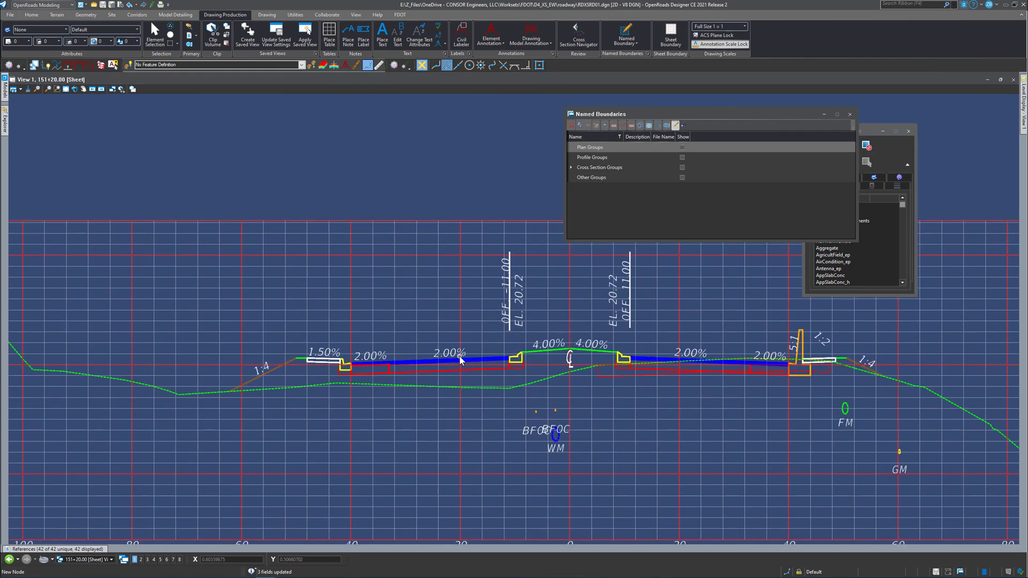
Step: Examine the overall layout of the 151+20.00 sheet and its two stacked cross sections, and move the Named Boundaries dialog aside
{"action": "scroll", "coordinate": [460, 359], "scroll_direction": "down", "scroll_amount": 3}
{"action": "scroll", "coordinate": [442, 320], "scroll_direction": "down", "scroll_amount": 3}
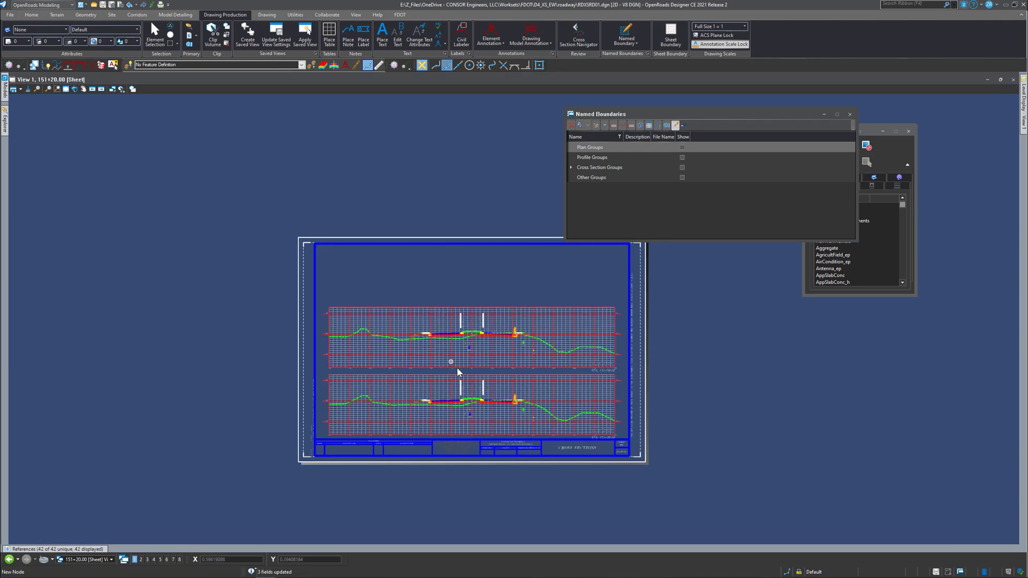
{"action": "scroll", "coordinate": [520, 496], "scroll_direction": "up", "scroll_amount": 2}
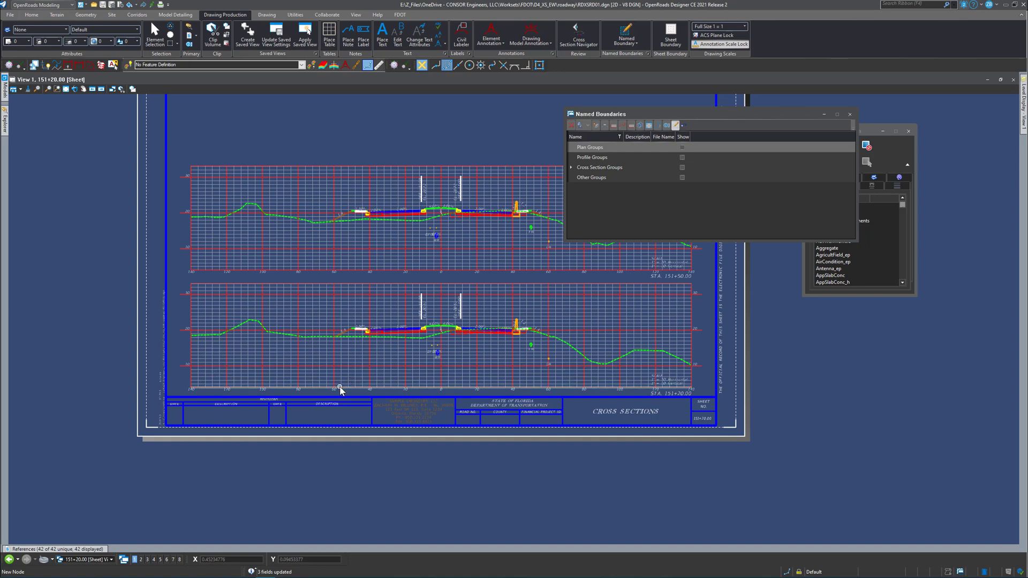
{"action": "left_click_drag", "start_coordinate": [656, 115], "coordinate": [752, 118]}
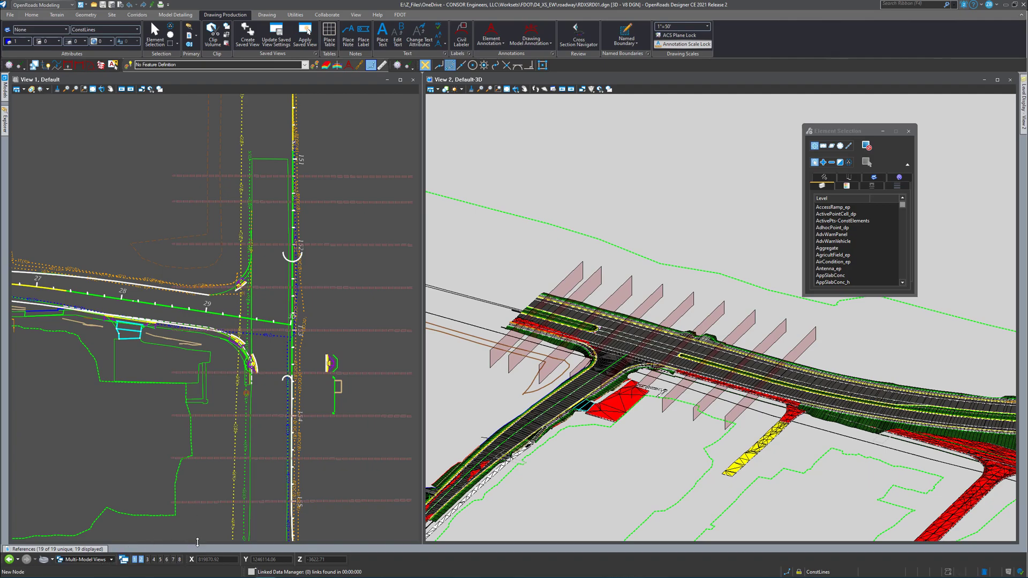
Step: Shrink Views 1 and 2 to the upper half of the workspace and open View 8 across the space below them
{"action": "left_click_drag", "start_coordinate": [197, 542], "coordinate": [224, 308]}
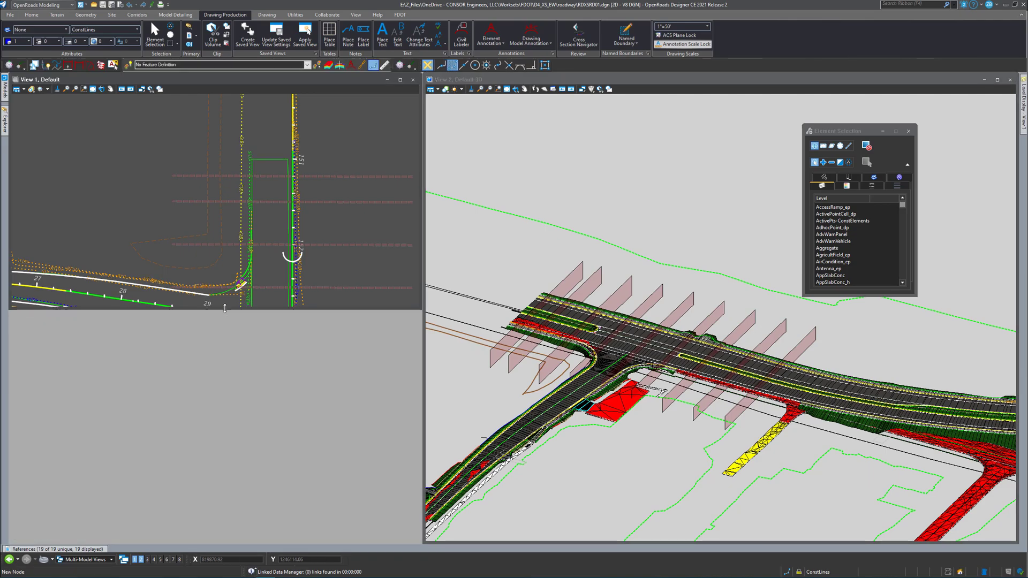
{"action": "left_click_drag", "start_coordinate": [435, 542], "coordinate": [458, 306]}
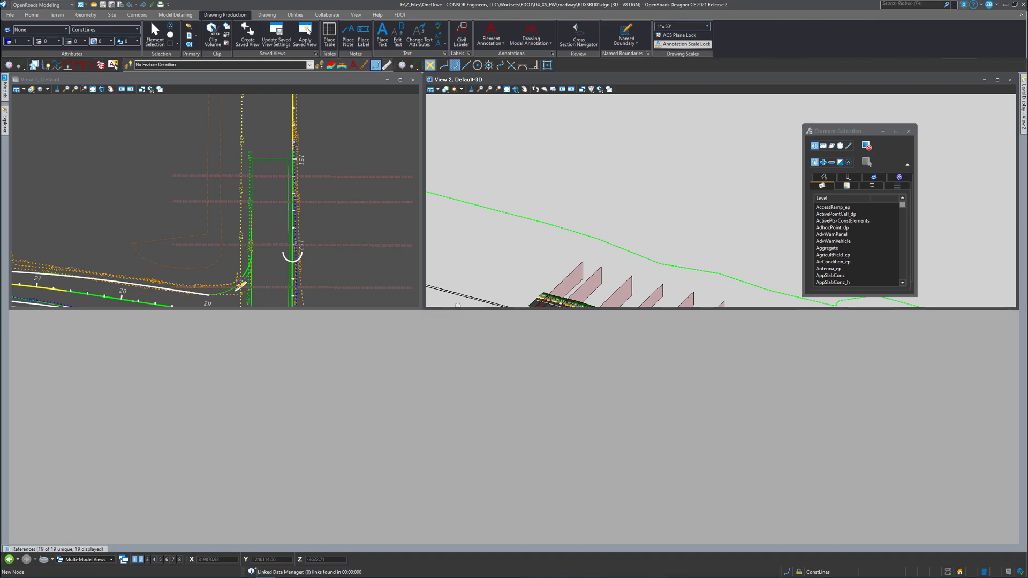
{"action": "left_click", "coordinate": [179, 560]}
{"action": "left_click_drag", "start_coordinate": [145, 358], "coordinate": [151, 313]}
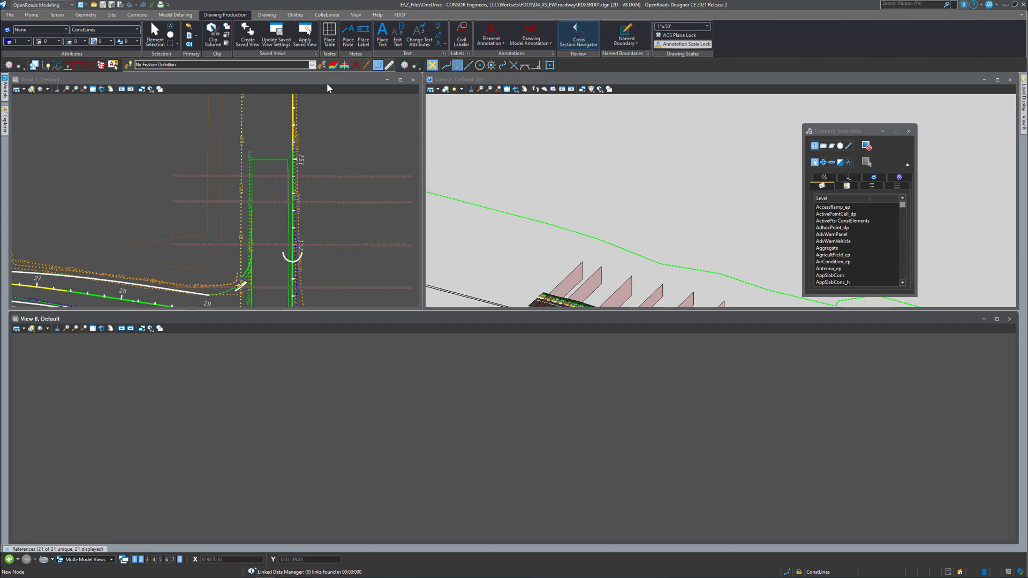
Step: Start the Cross Section Navigator on the vertical centerline alignment in View 1 and display its sections in View 8
{"action": "left_click", "coordinate": [106, 133]}
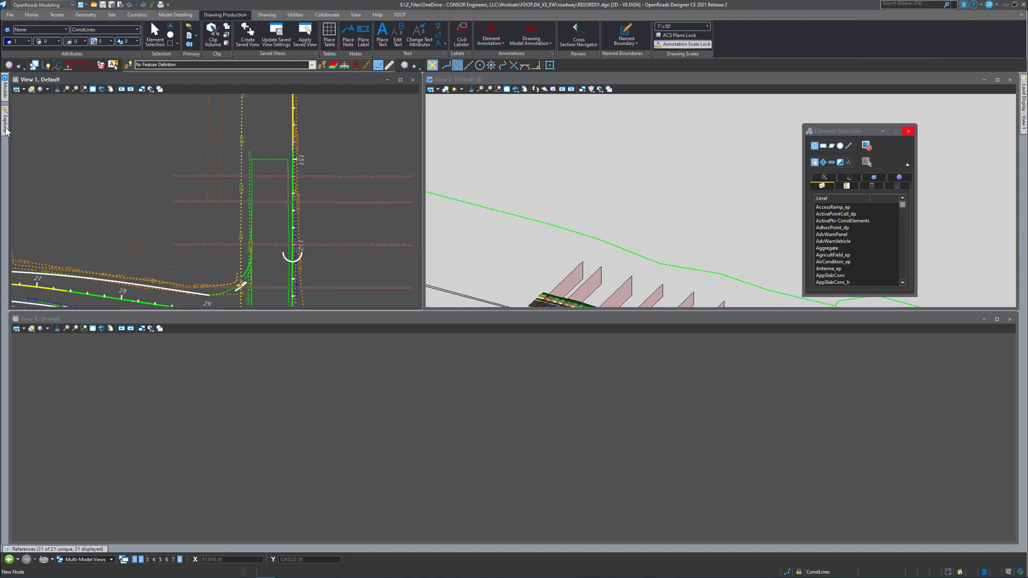
{"action": "mouse_move", "coordinate": [5, 130]}
{"action": "left_click", "coordinate": [578, 36]}
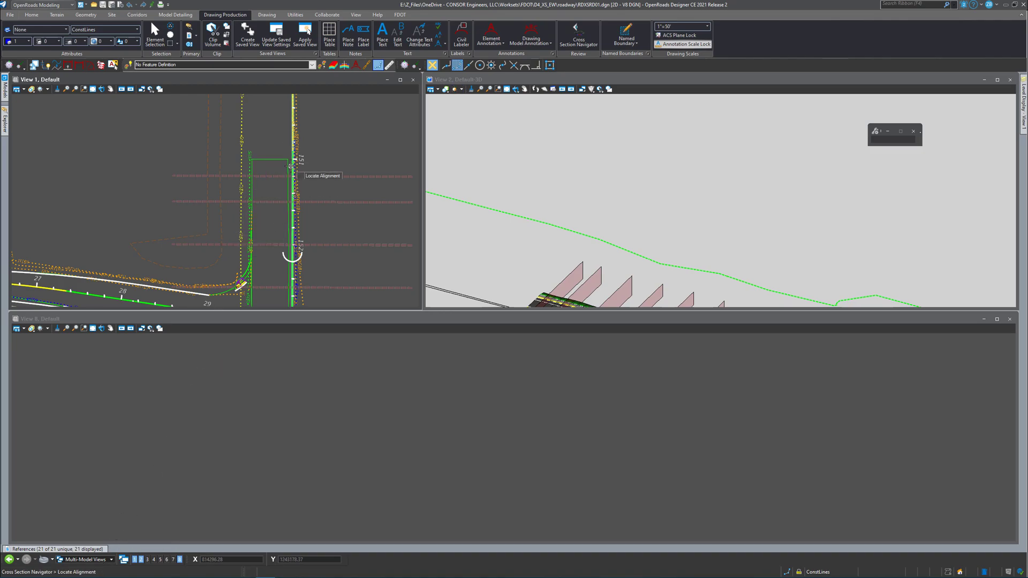
{"action": "left_click", "coordinate": [291, 165]}
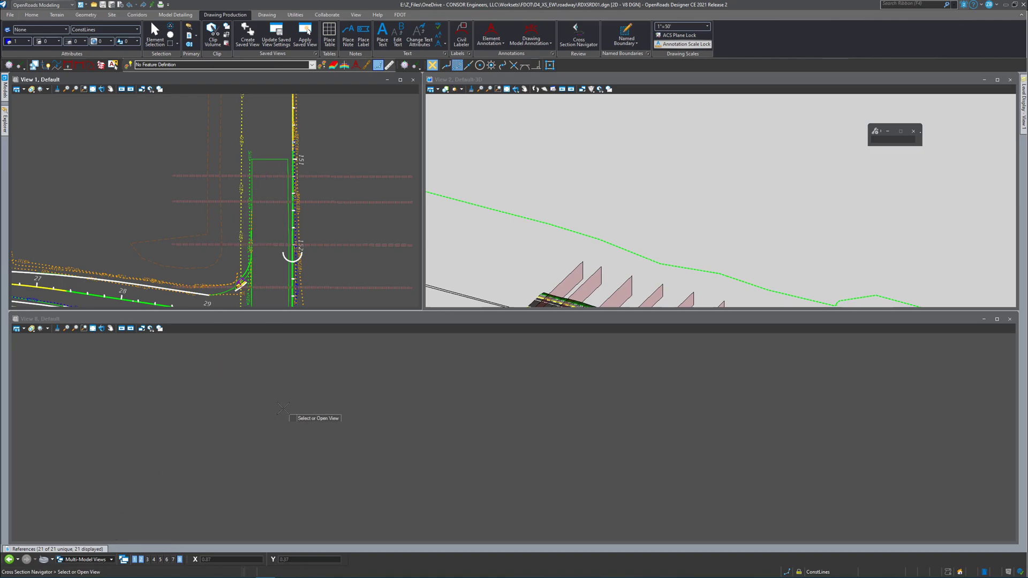
{"action": "left_click", "coordinate": [295, 404]}
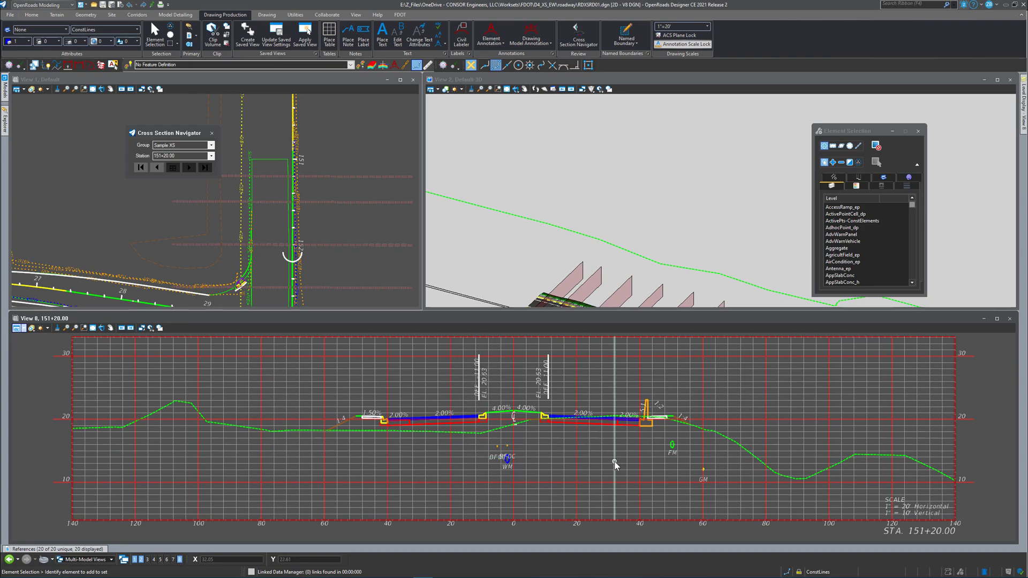
Step: Toggle View 8's Clip Volume off and back on to inspect the unclipped reference geometry behind the 151+20.00 section
{"action": "scroll", "coordinate": [614, 462], "scroll_direction": "down", "scroll_amount": 2}
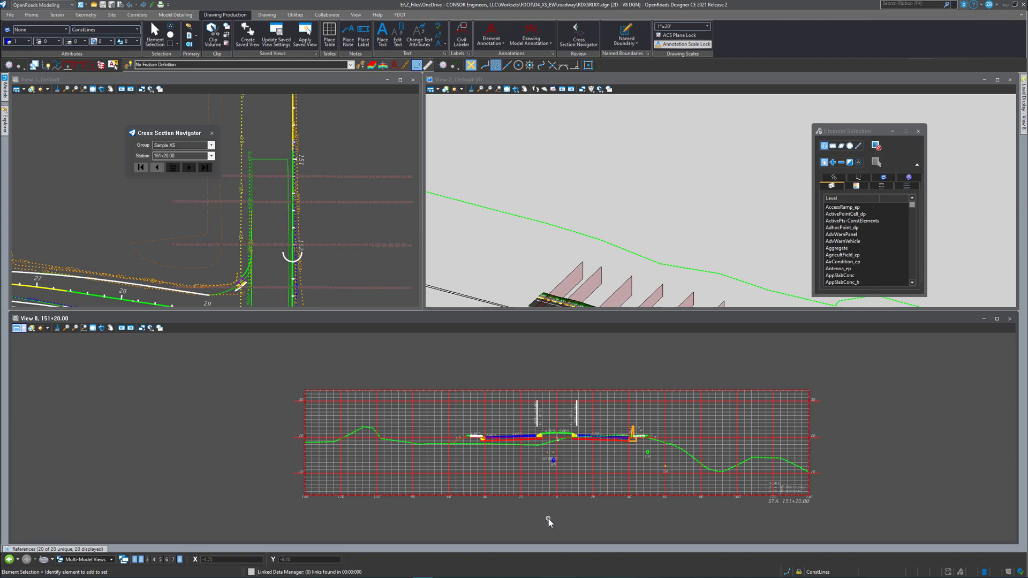
{"action": "left_click", "coordinate": [16, 329]}
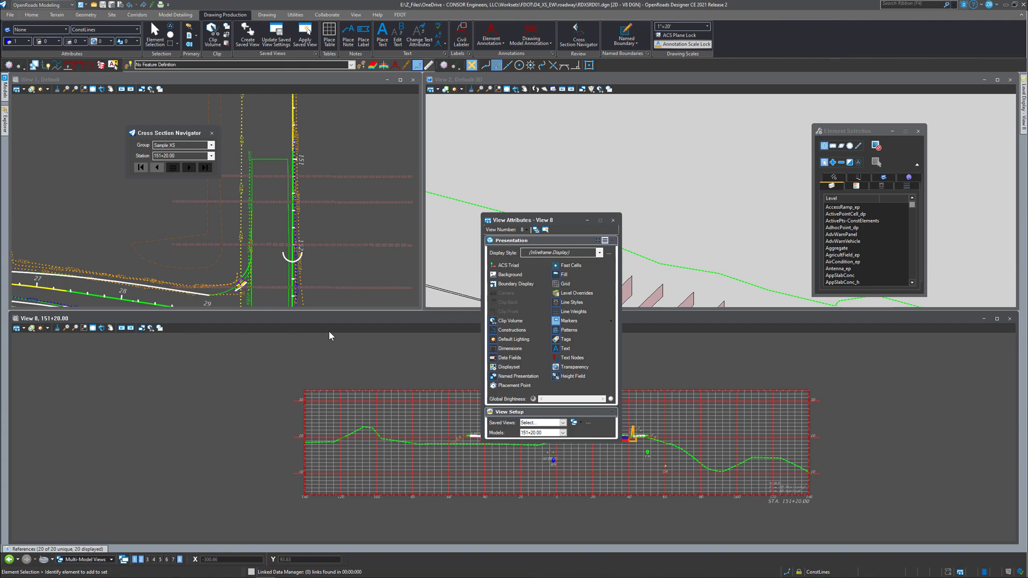
{"action": "left_click", "coordinate": [492, 321]}
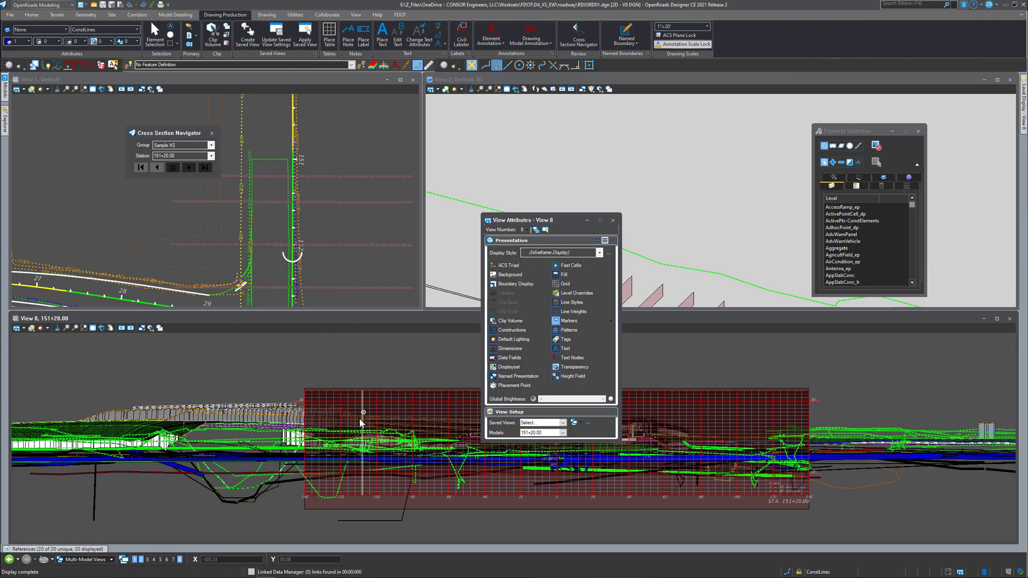
{"action": "left_click_drag", "start_coordinate": [539, 224], "coordinate": [691, 143]}
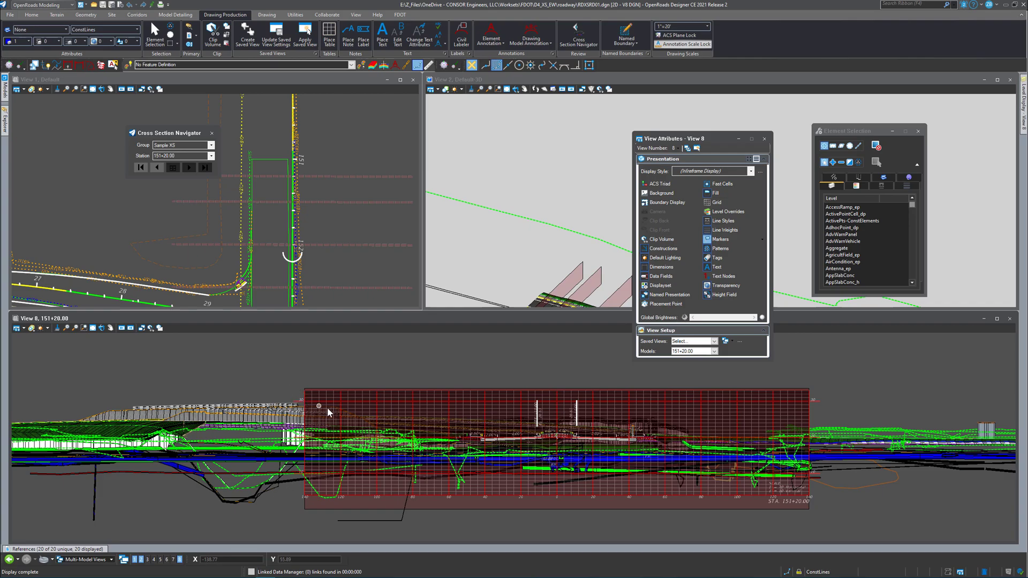
{"action": "left_click", "coordinate": [662, 242]}
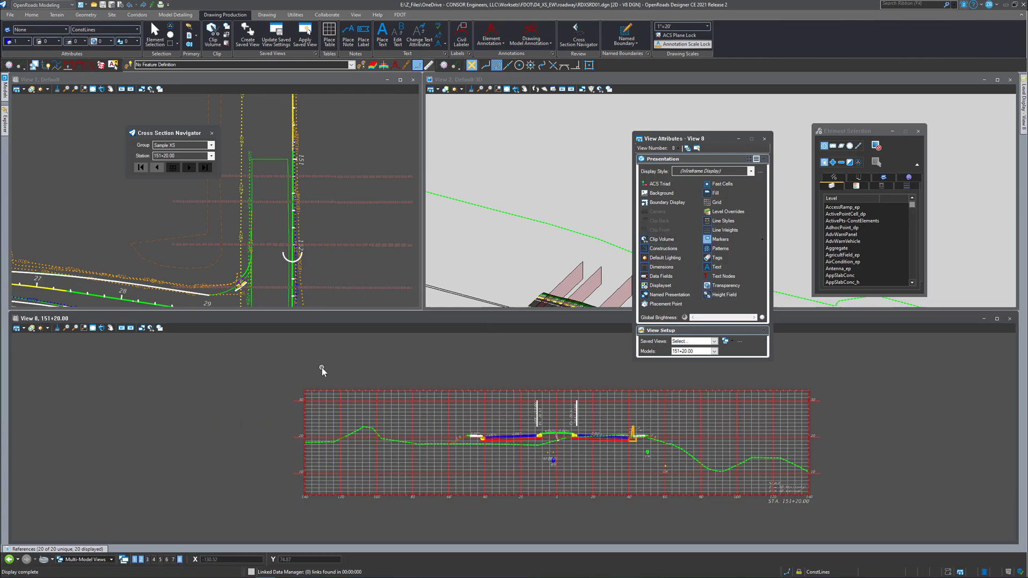
{"action": "left_click", "coordinate": [764, 139]}
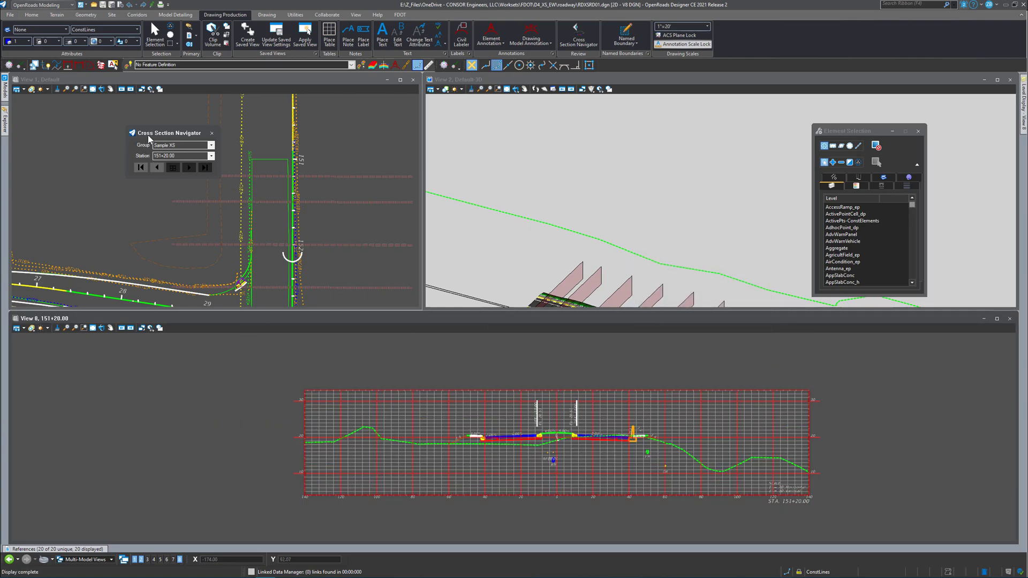
Step: Step through the Sample XS cross sections from 151+20.00 forward to 155+00.00 and back to 153+00.00 in View 8
{"action": "left_click_drag", "start_coordinate": [148, 138], "coordinate": [458, 337]}
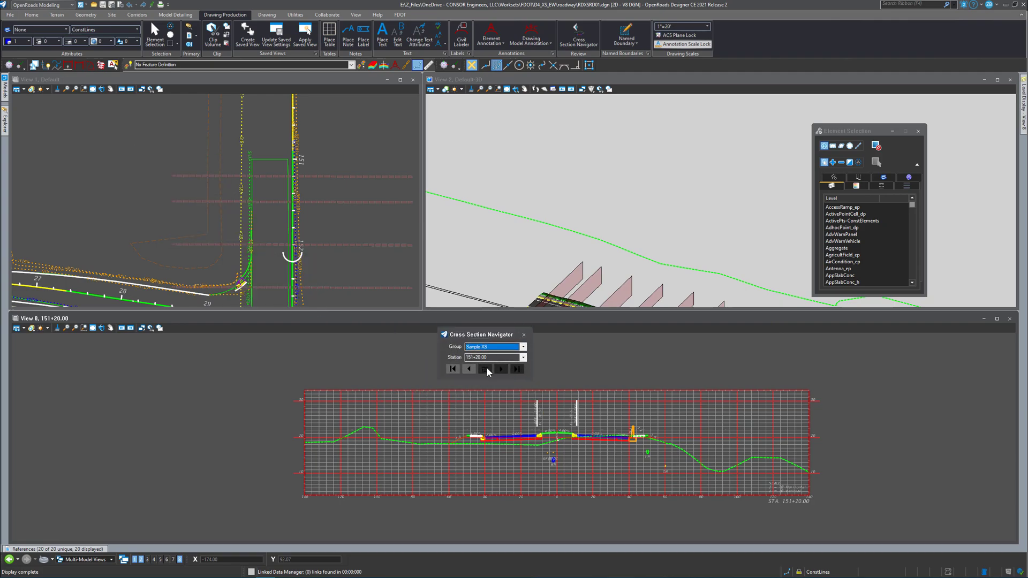
{"action": "left_click", "coordinate": [500, 368]}
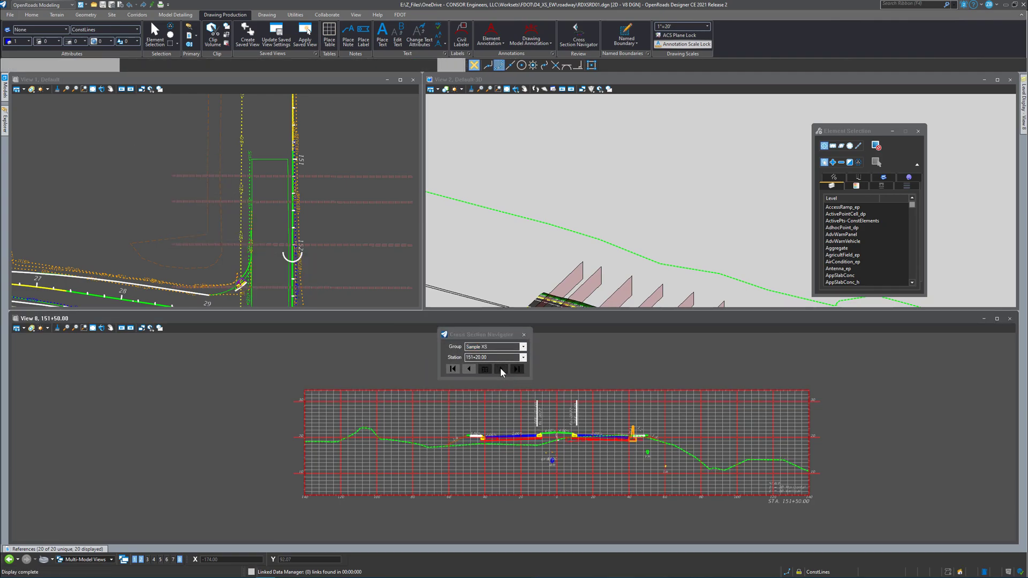
{"action": "left_click", "coordinate": [500, 368]}
{"action": "left_click", "coordinate": [500, 369]}
{"action": "left_click", "coordinate": [500, 368]}
{"action": "left_click", "coordinate": [500, 368]}
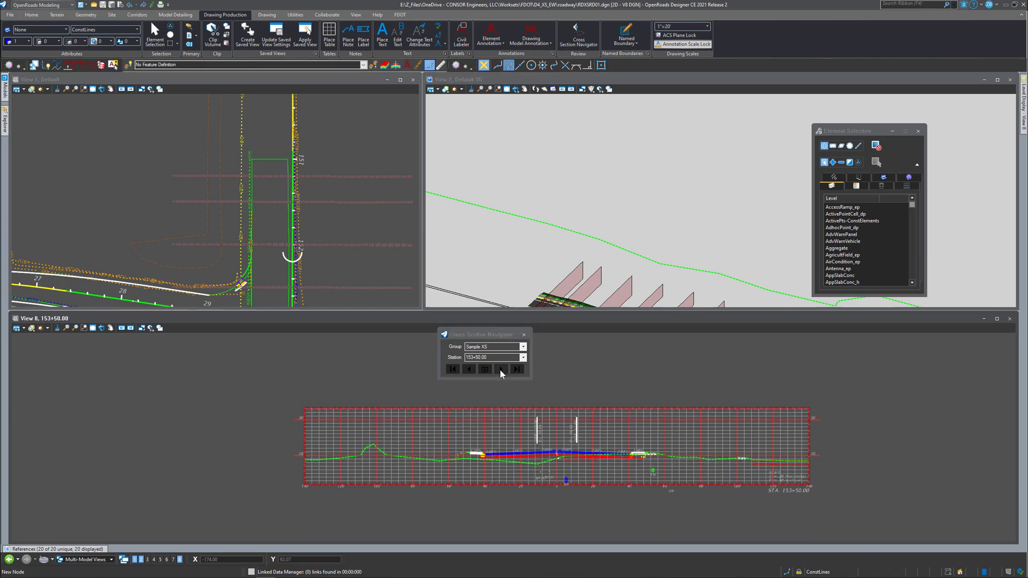
{"action": "left_click", "coordinate": [500, 369]}
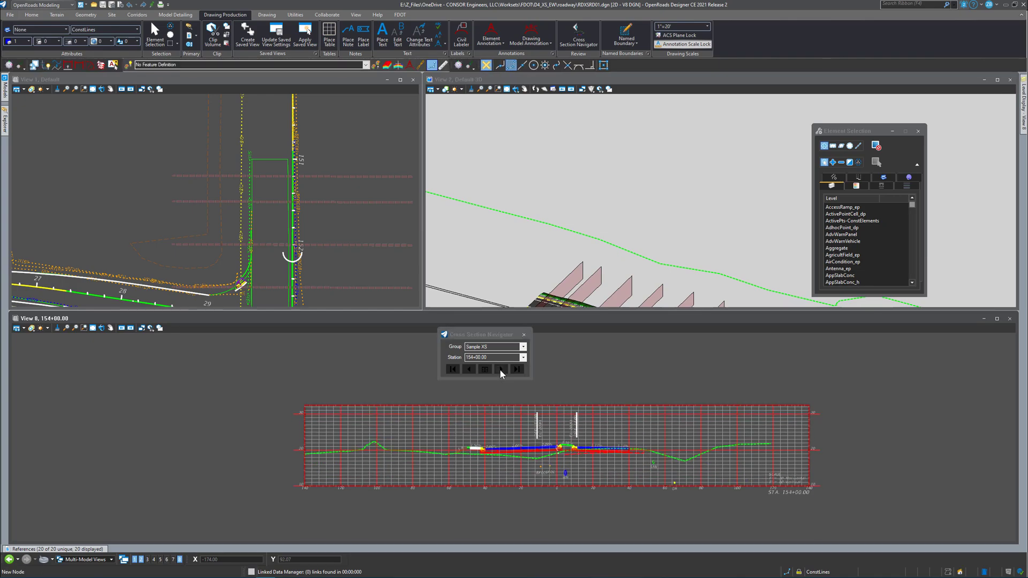
{"action": "left_click", "coordinate": [500, 368]}
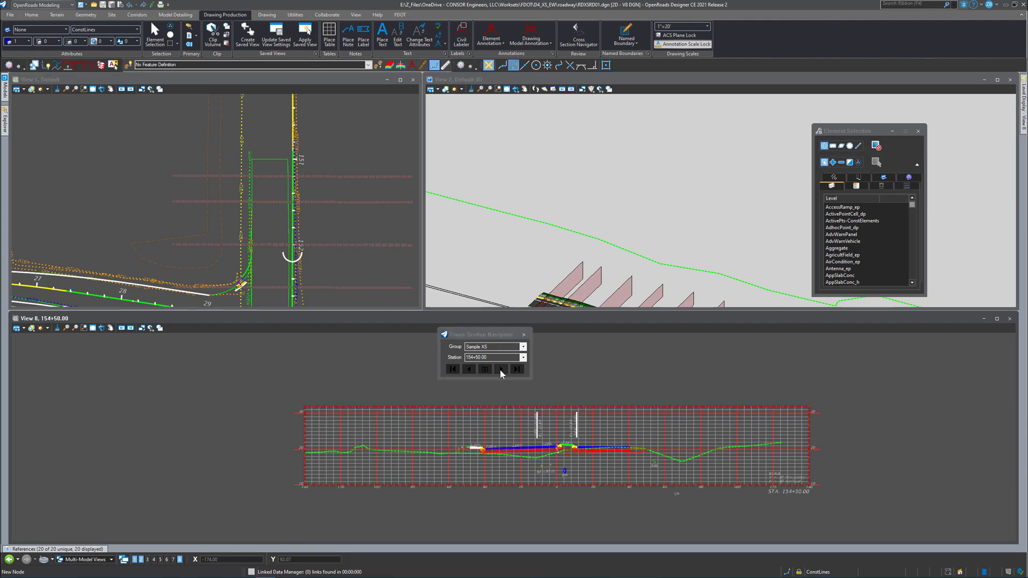
{"action": "left_click", "coordinate": [500, 369]}
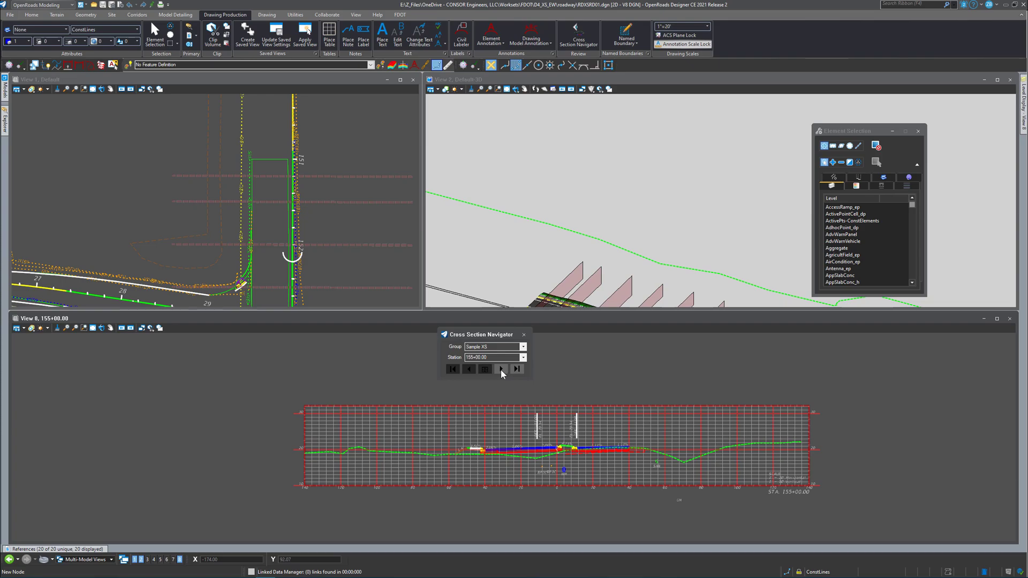
{"action": "left_click", "coordinate": [467, 370]}
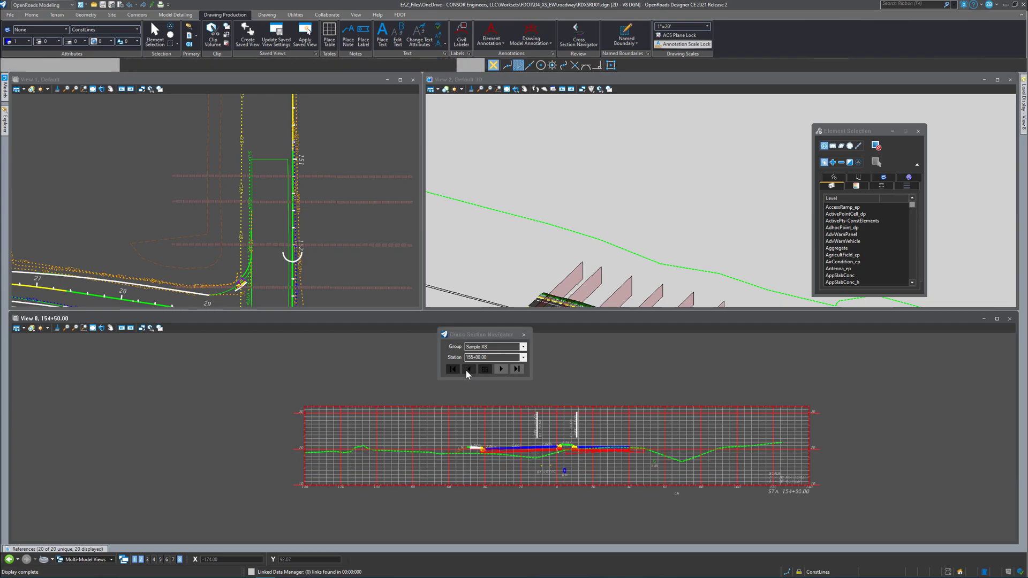
{"action": "left_click", "coordinate": [466, 370]}
{"action": "left_click", "coordinate": [467, 369]}
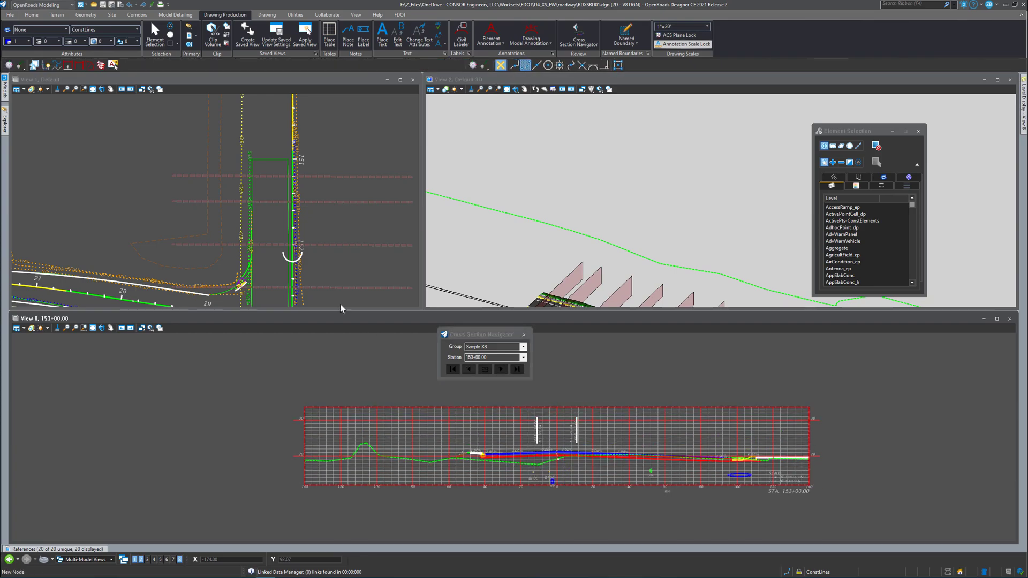
Step: Make View 1 active, pin the Explorer open, and expand RDXSRD01.dgn under OpenRoads Standards
{"action": "left_click", "coordinate": [332, 267]}
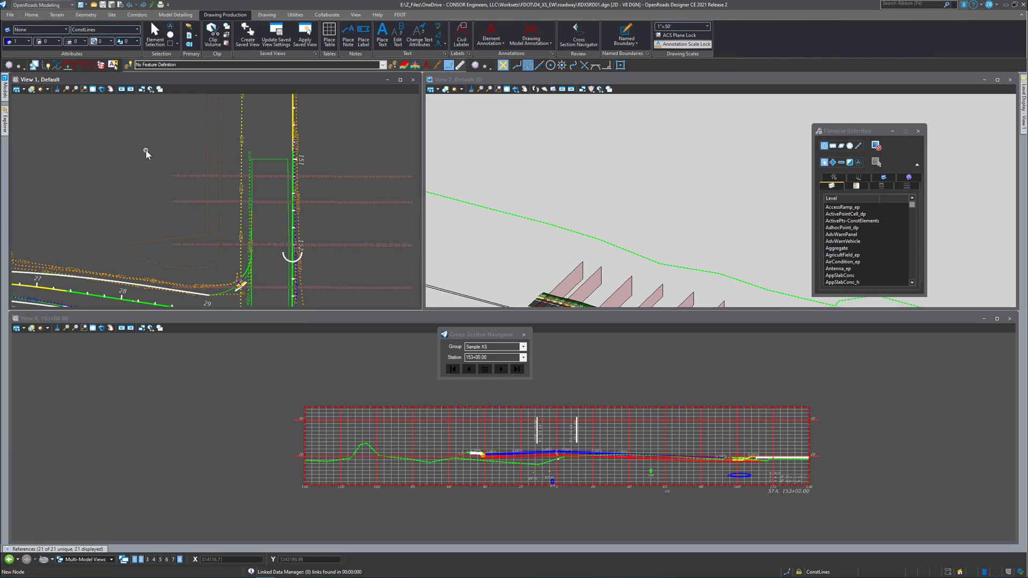
{"action": "mouse_move", "coordinate": [6, 124]}
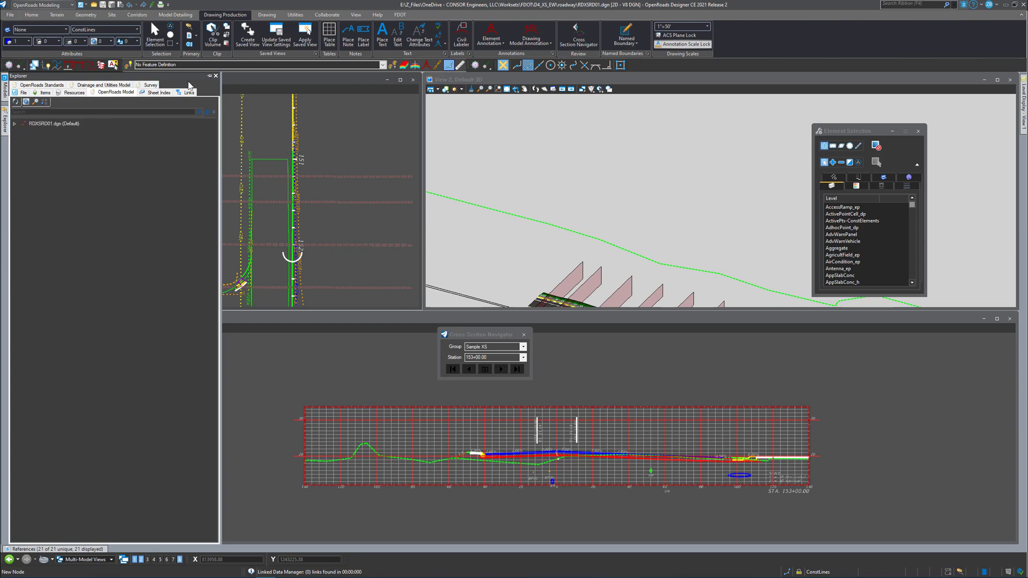
{"action": "left_click", "coordinate": [211, 80]}
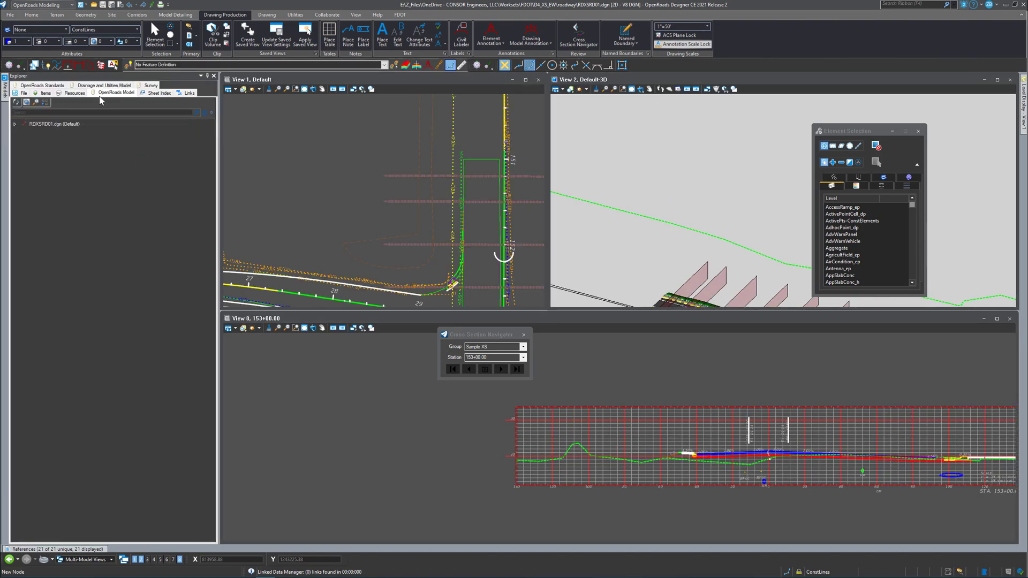
{"action": "left_click", "coordinate": [43, 86]}
{"action": "left_click", "coordinate": [15, 124]}
{"action": "left_click", "coordinate": [23, 144]}
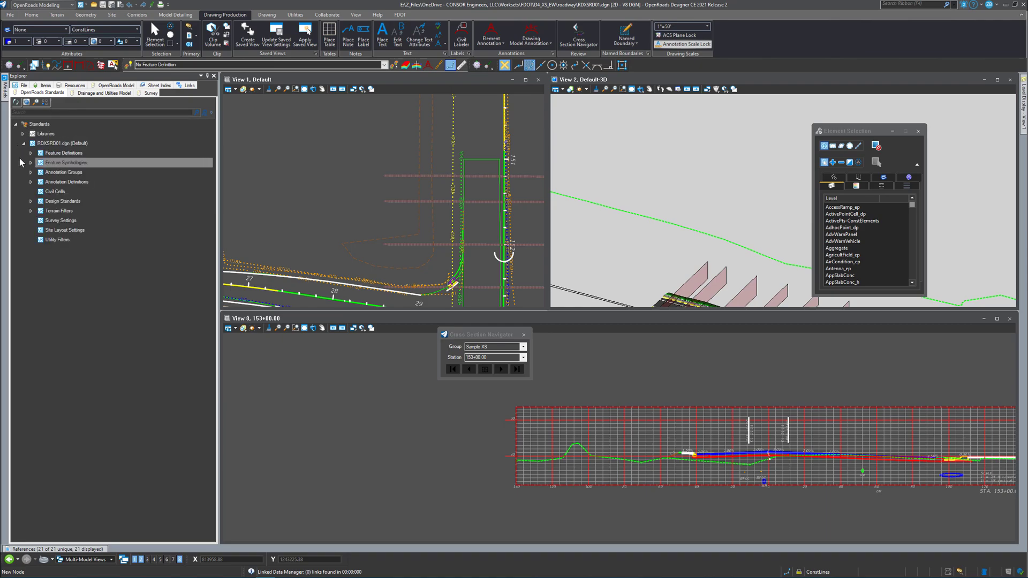
Step: Expand the Cross Section entries under Annotation Groups and Annotation Definitions, including the Drawing folder of the annotation groups
{"action": "left_click", "coordinate": [31, 172]}
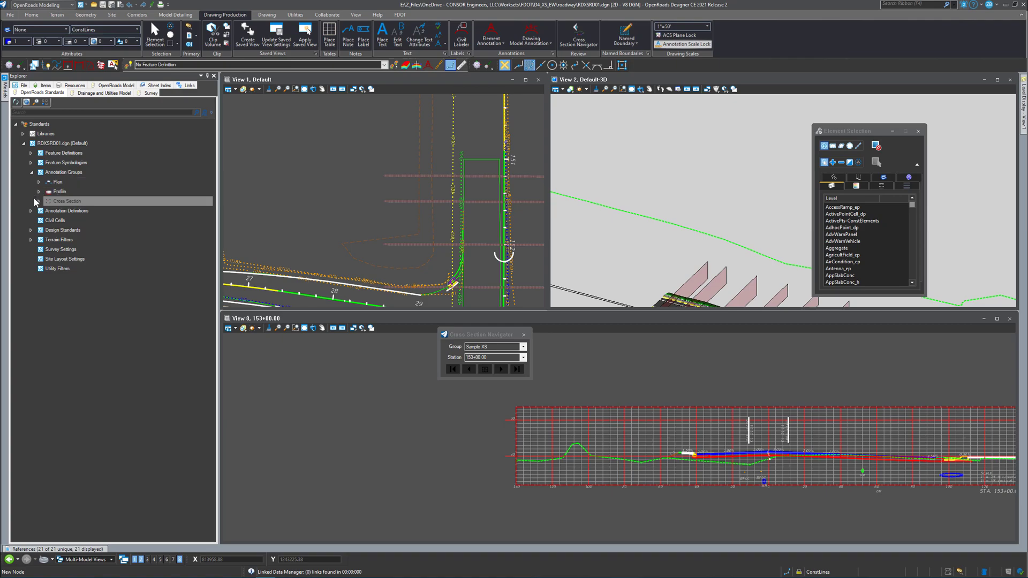
{"action": "left_click", "coordinate": [31, 211]}
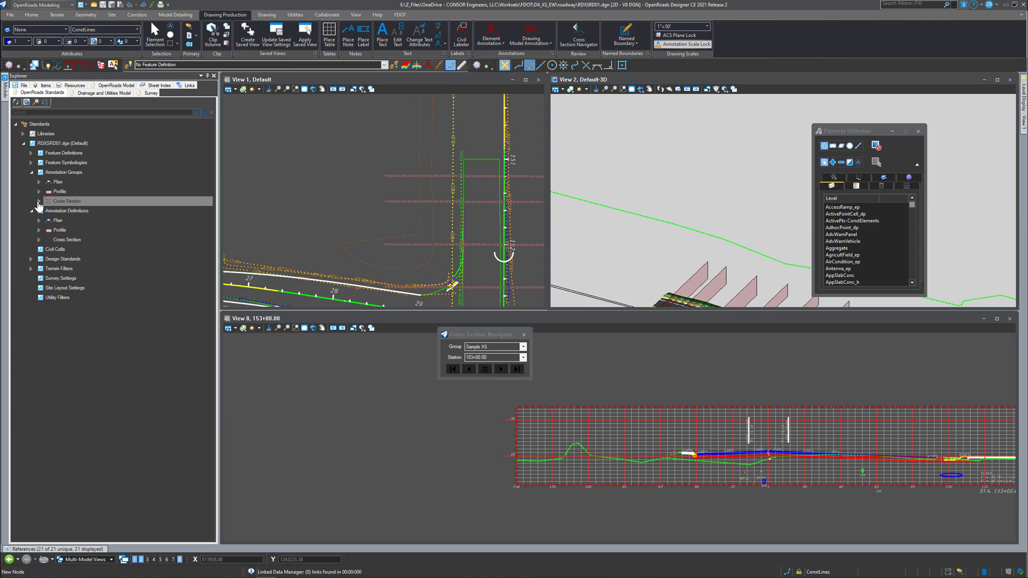
{"action": "left_click", "coordinate": [39, 202]}
{"action": "left_click", "coordinate": [39, 250]}
{"action": "left_click", "coordinate": [47, 211]}
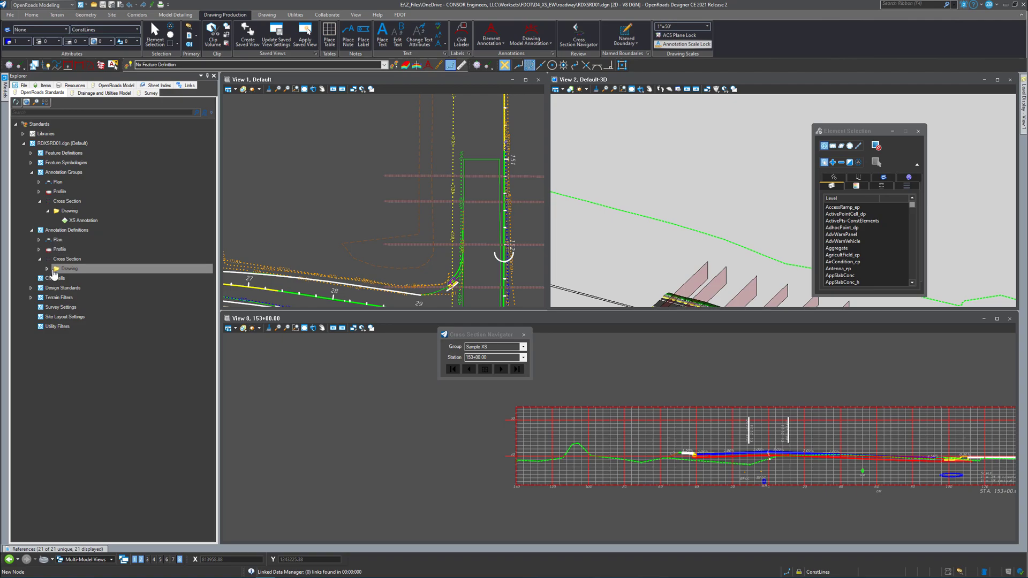
Step: Expand the Drawing folder of the Cross Section annotation definitions and review the utility, right-of-way, slope and offset definitions
{"action": "left_click", "coordinate": [47, 269]}
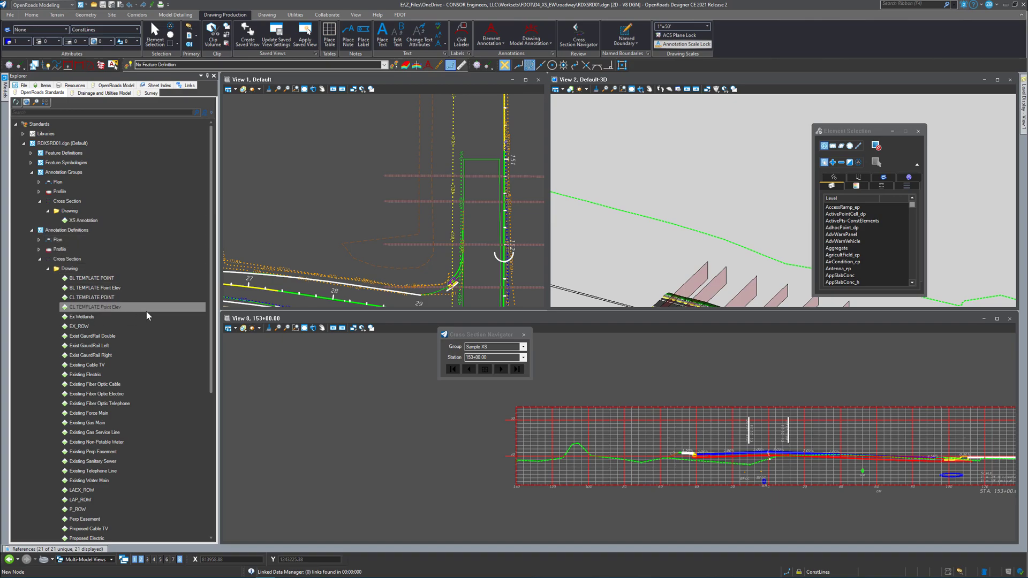
{"action": "left_click_drag", "start_coordinate": [211, 243], "coordinate": [210, 294]}
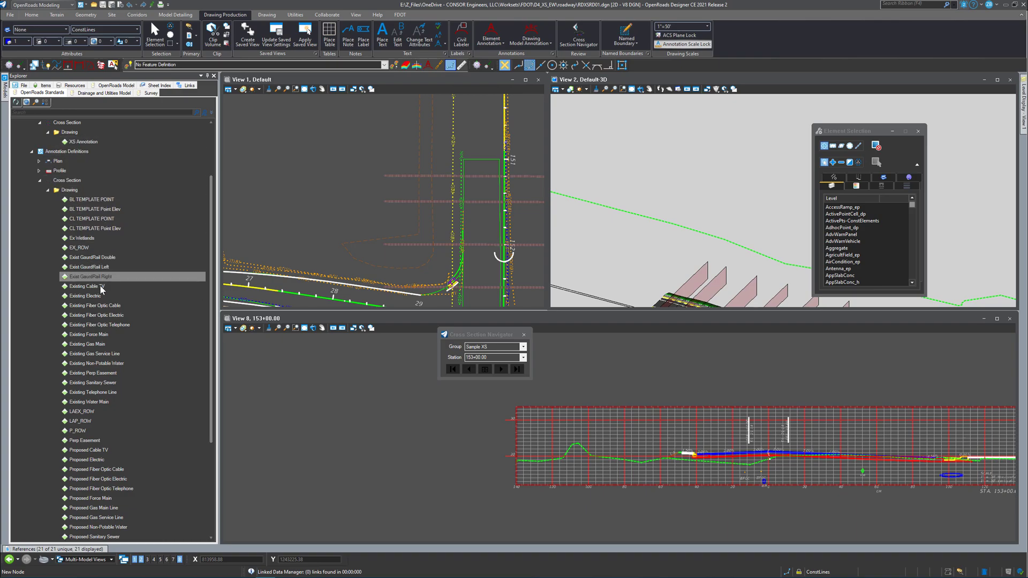
{"action": "scroll", "coordinate": [118, 463], "scroll_direction": "down", "scroll_amount": 5}
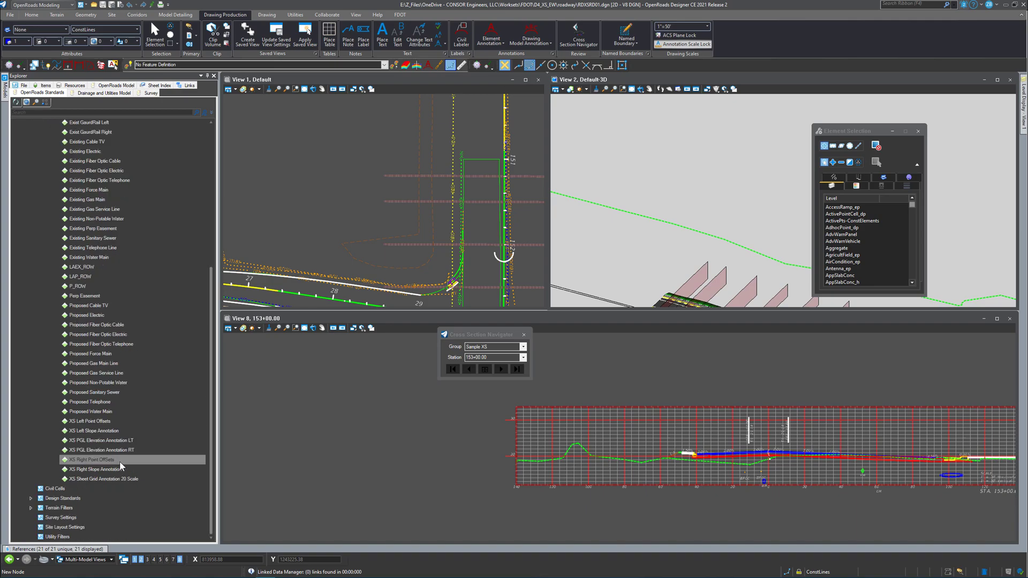
{"action": "scroll", "coordinate": [131, 468], "scroll_direction": "up", "scroll_amount": 4}
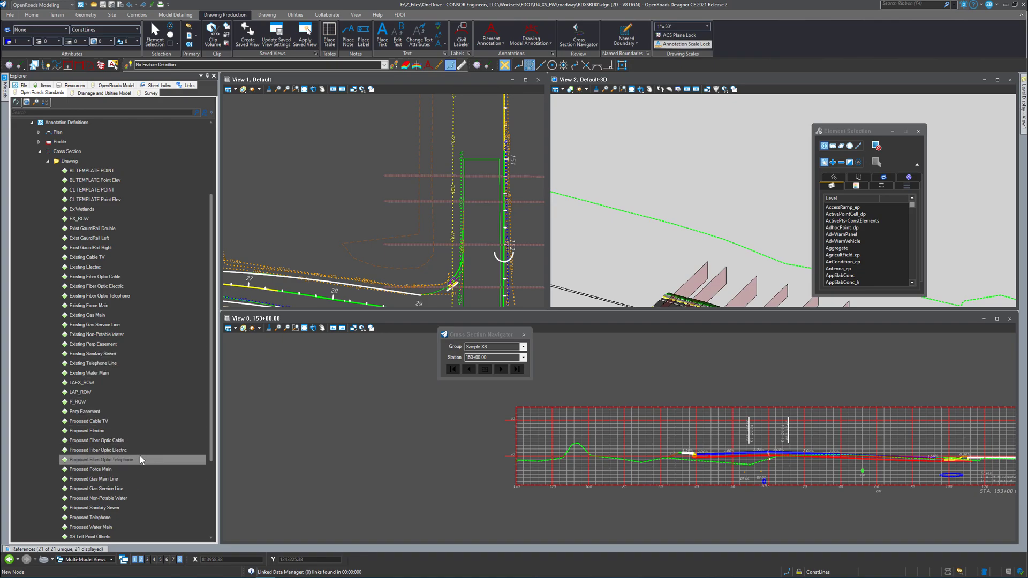
Step: Open the XS Annotation group from the Cross Section Drawing folder of Annotation Groups for managing, with its window enlarged and repositioned
{"action": "scroll", "coordinate": [139, 459], "scroll_direction": "down", "scroll_amount": 3}
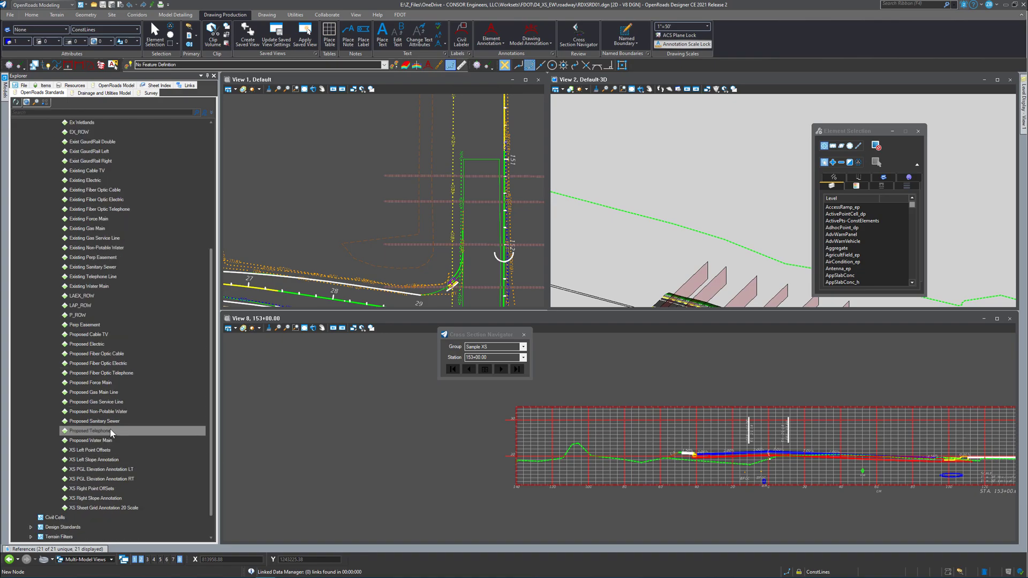
{"action": "scroll", "coordinate": [140, 426], "scroll_direction": "up", "scroll_amount": 3}
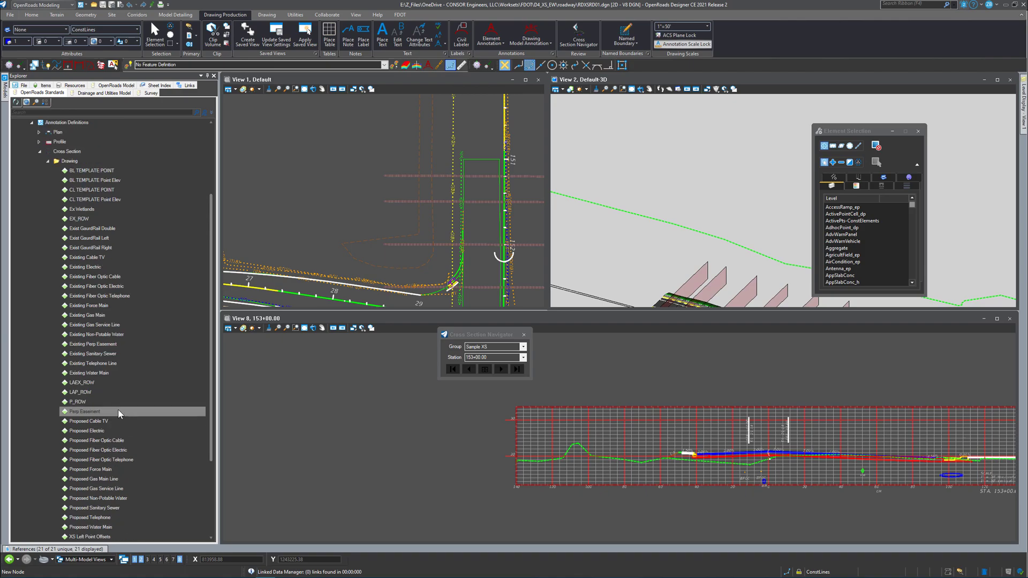
{"action": "scroll", "coordinate": [128, 408], "scroll_direction": "up", "scroll_amount": 1}
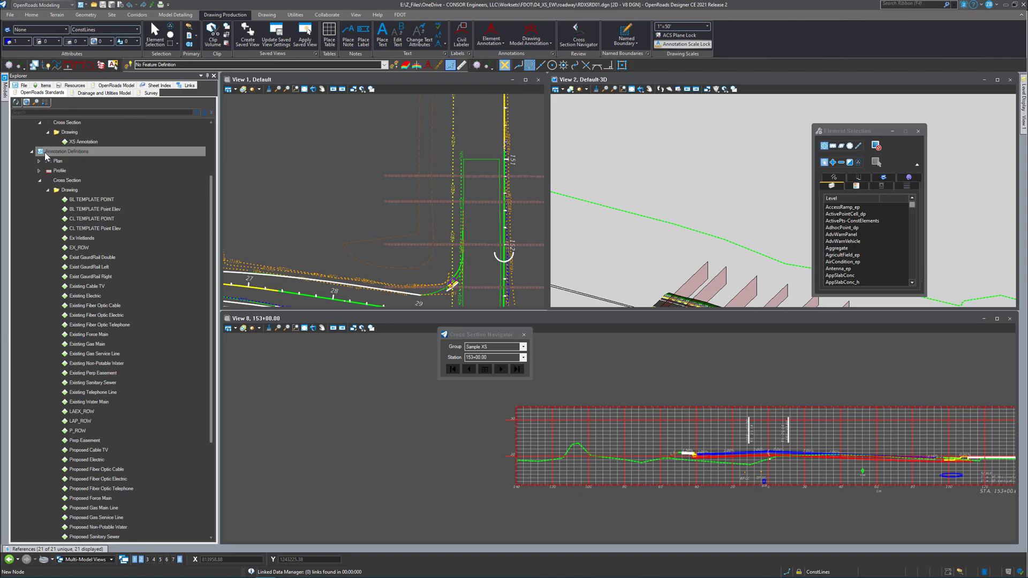
{"action": "right_click", "coordinate": [85, 143]}
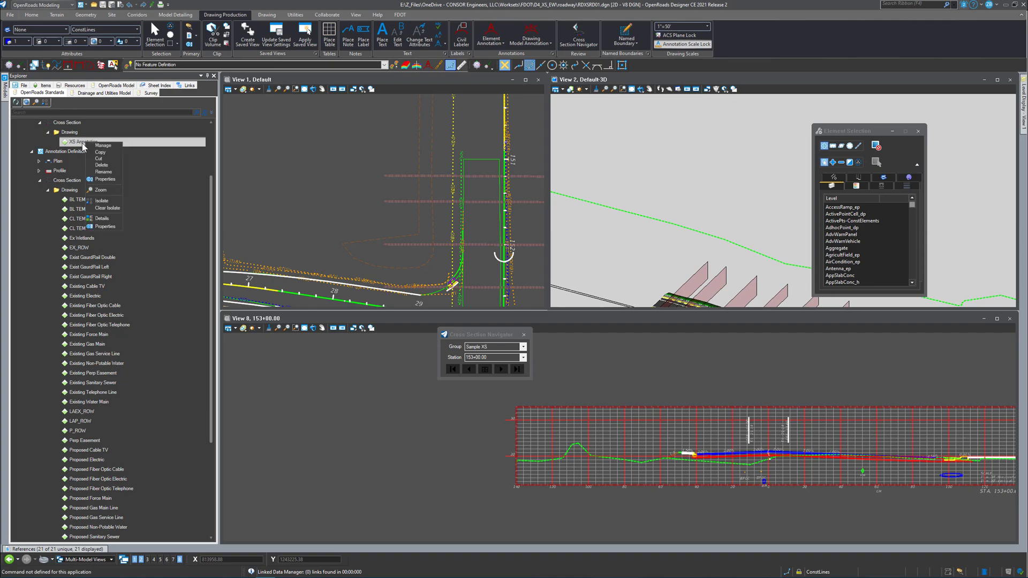
{"action": "left_click", "coordinate": [82, 147]}
{"action": "scroll", "coordinate": [82, 150], "scroll_direction": "up", "scroll_amount": 2}
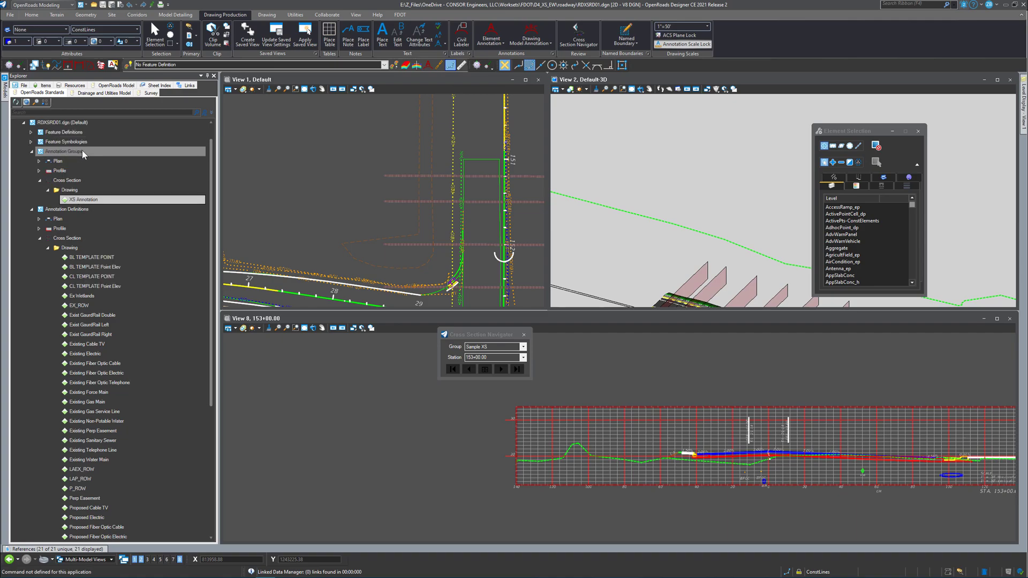
{"action": "right_click", "coordinate": [96, 202]}
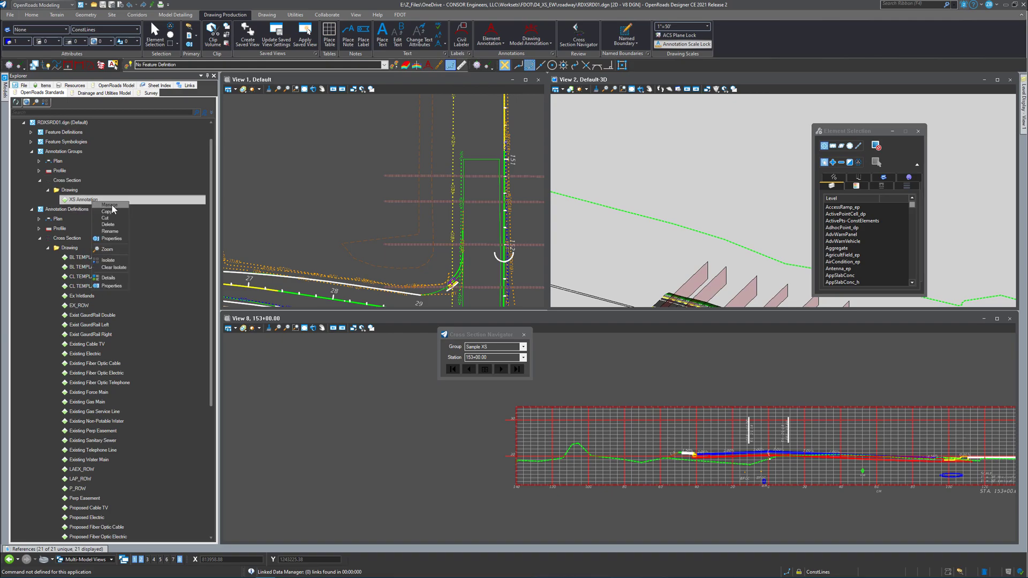
{"action": "left_click", "coordinate": [111, 204]}
{"action": "mouse_move", "coordinate": [458, 261]}
{"action": "left_mouse_down"}
{"action": "mouse_move", "coordinate": [573, 343]}
{"action": "mouse_move", "coordinate": [563, 364]}
{"action": "mouse_move", "coordinate": [576, 368]}
{"action": "left_mouse_up"}
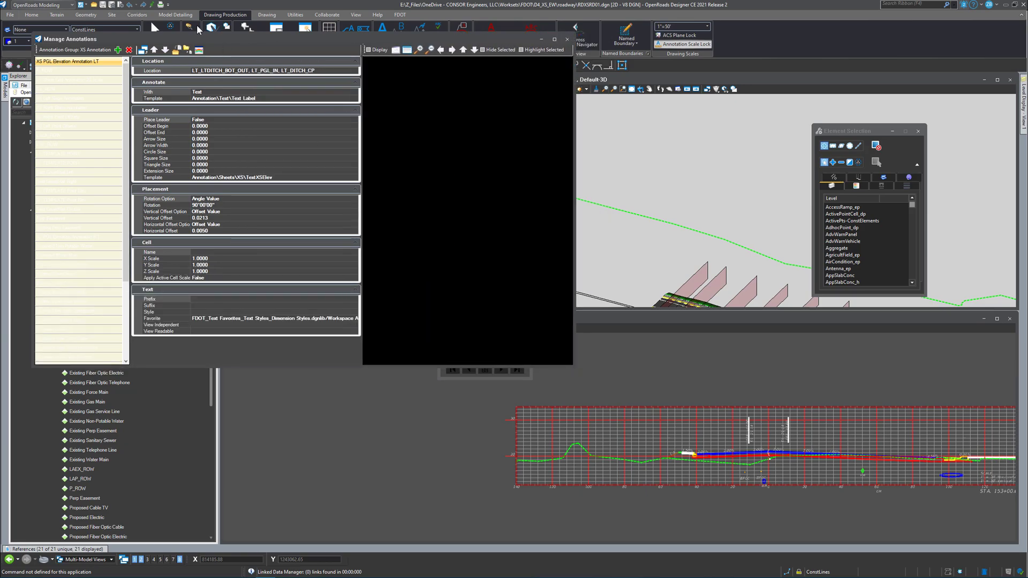
{"action": "mouse_move", "coordinate": [192, 38]}
{"action": "left_mouse_down"}
{"action": "mouse_move", "coordinate": [406, 111]}
{"action": "mouse_move", "coordinate": [422, 132]}
{"action": "left_mouse_up"}
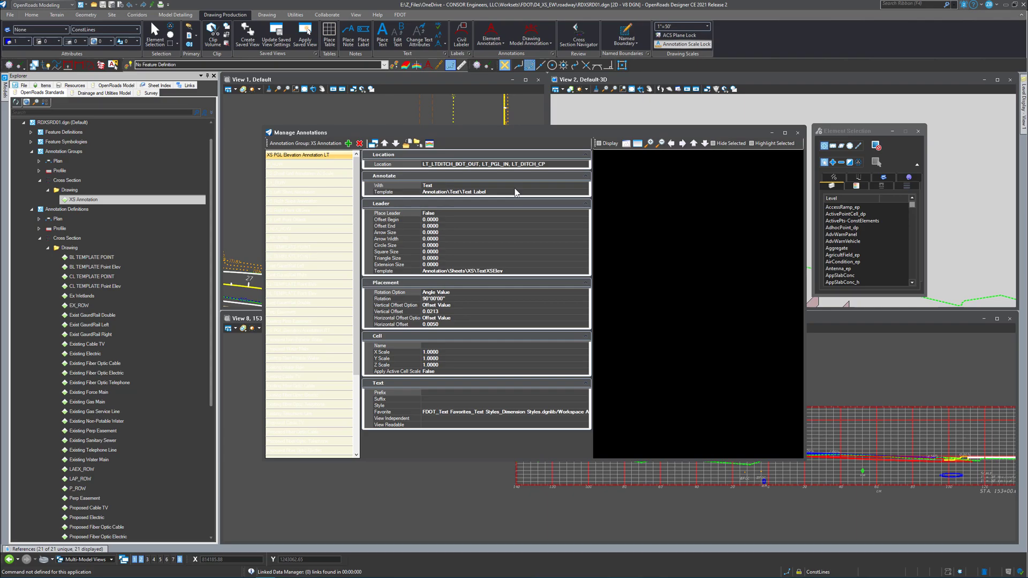
Step: Review the XS Sheet Grid Annotation 20 Scale settings, from the border and the major and minor grids to the horizontal axis title
{"action": "left_click", "coordinate": [299, 164]}
{"action": "left_click", "coordinate": [292, 173]}
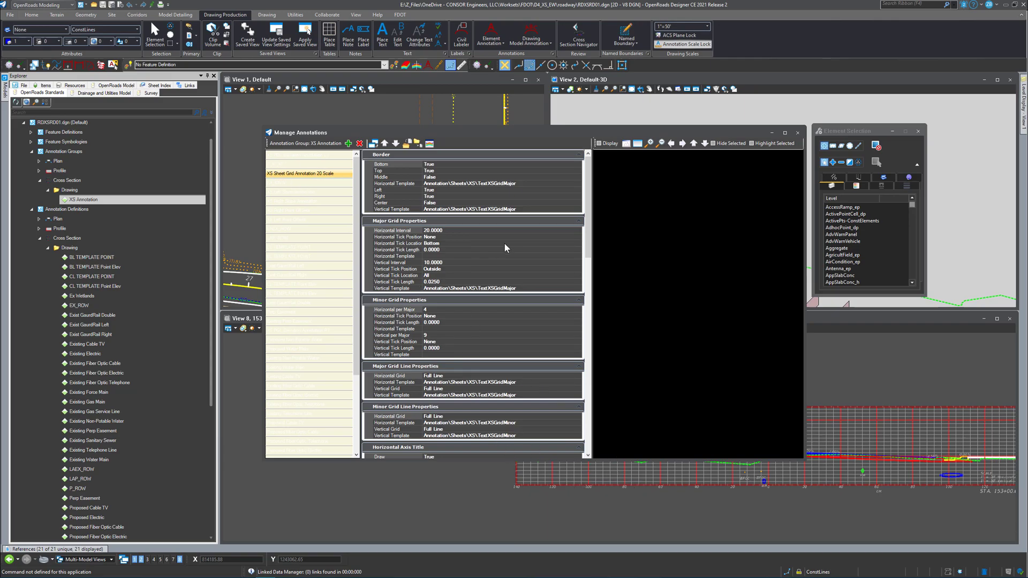
{"action": "scroll", "coordinate": [590, 201], "scroll_direction": "down", "scroll_amount": 6}
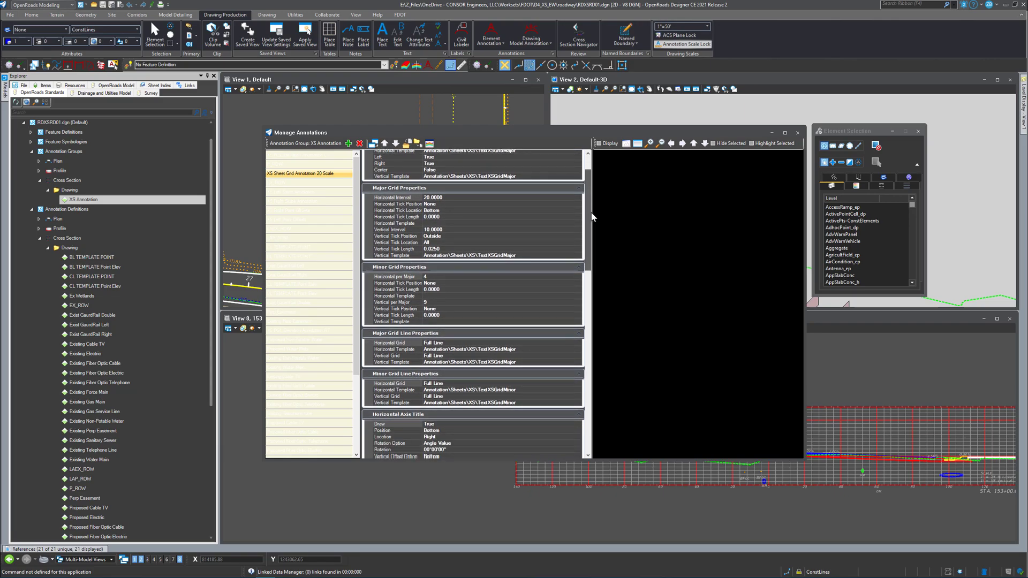
{"action": "left_click_drag", "start_coordinate": [596, 242], "coordinate": [592, 184]}
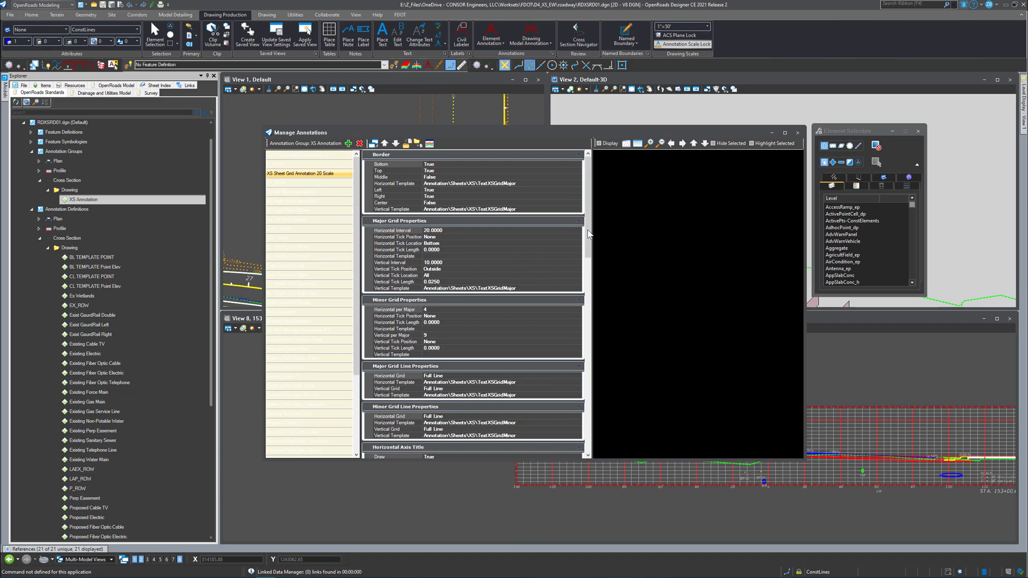
{"action": "left_click_drag", "start_coordinate": [589, 180], "coordinate": [593, 228]}
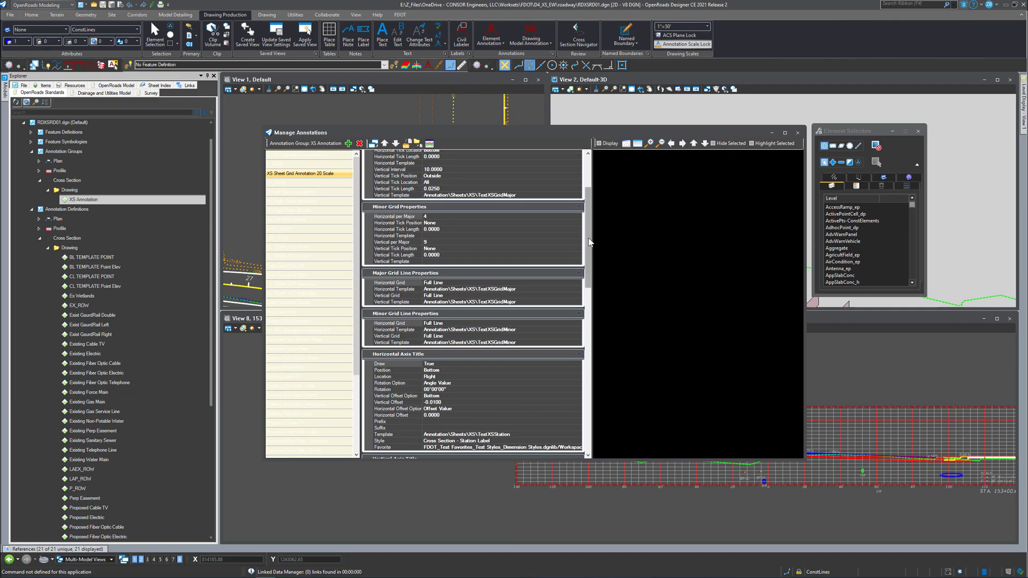
{"action": "scroll", "coordinate": [588, 248], "scroll_direction": "up", "scroll_amount": 2}
Step: Select XS Left Slope Annotation and open the Annotation Filter behind its Location expression
{"action": "left_click", "coordinate": [297, 182]}
{"action": "left_click", "coordinate": [308, 192]}
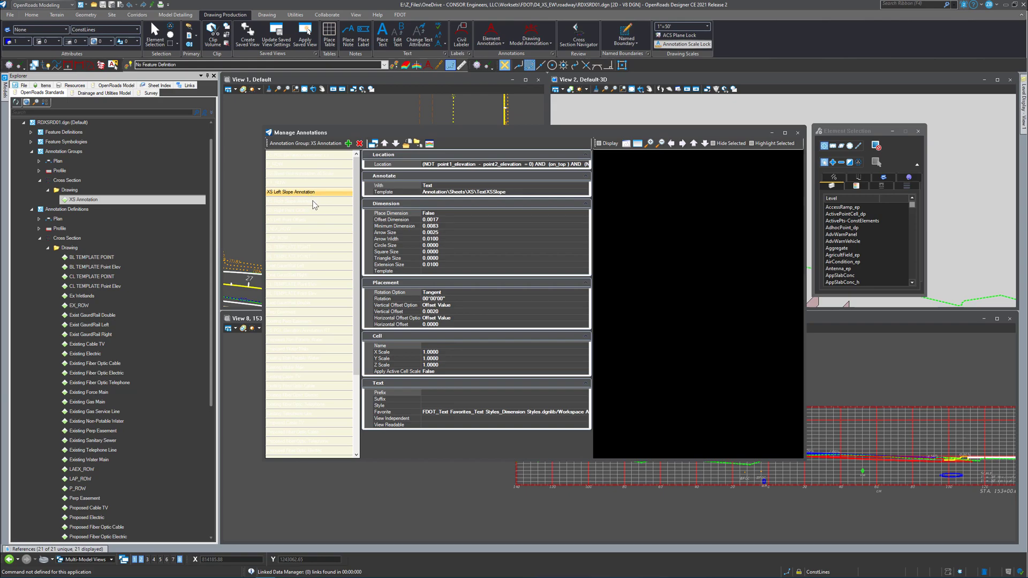
{"action": "left_click", "coordinate": [587, 164]}
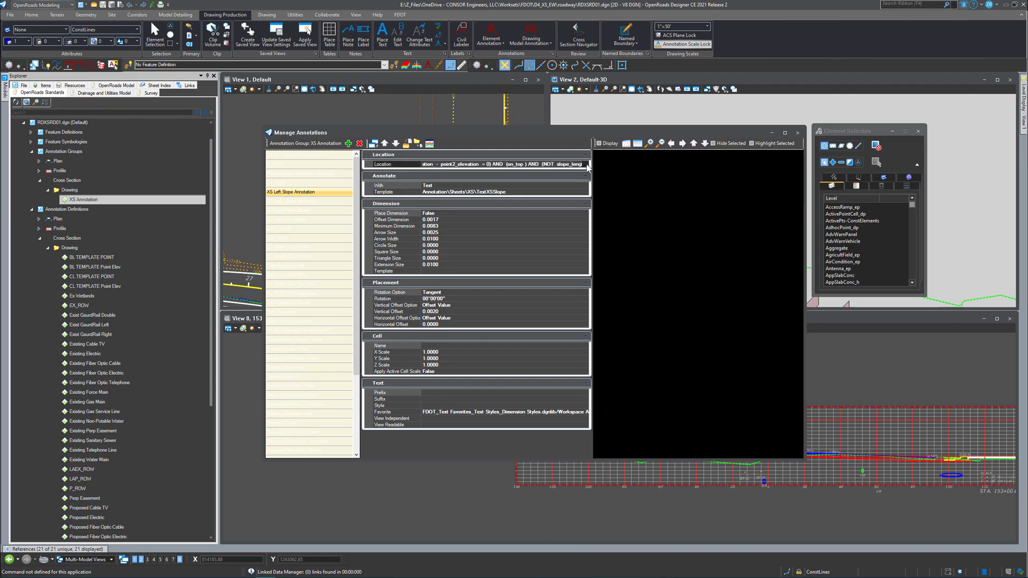
{"action": "left_click", "coordinate": [588, 165]}
{"action": "left_click_drag", "start_coordinate": [256, 251], "coordinate": [375, 295]}
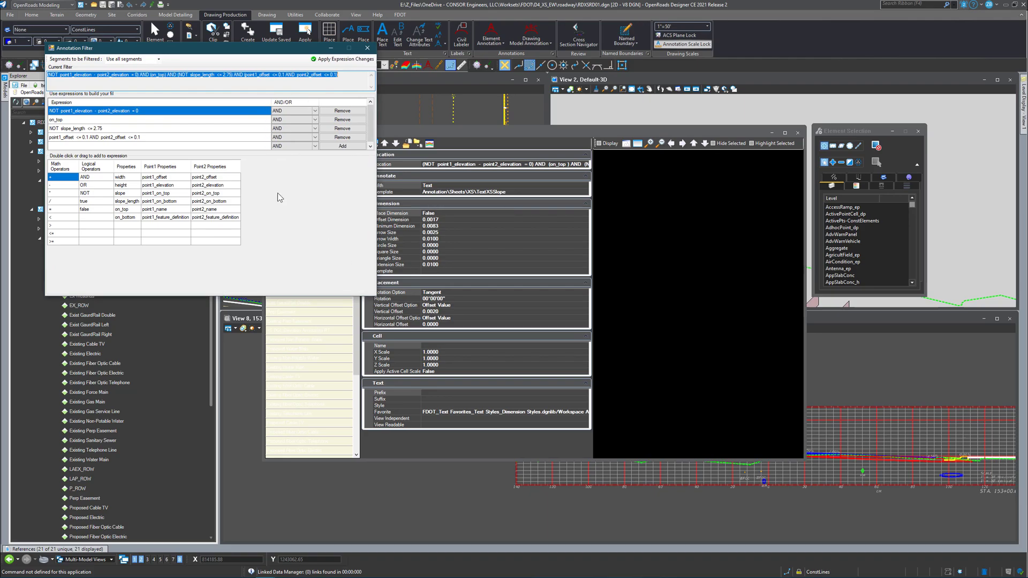
{"action": "left_click_drag", "start_coordinate": [172, 48], "coordinate": [370, 92]}
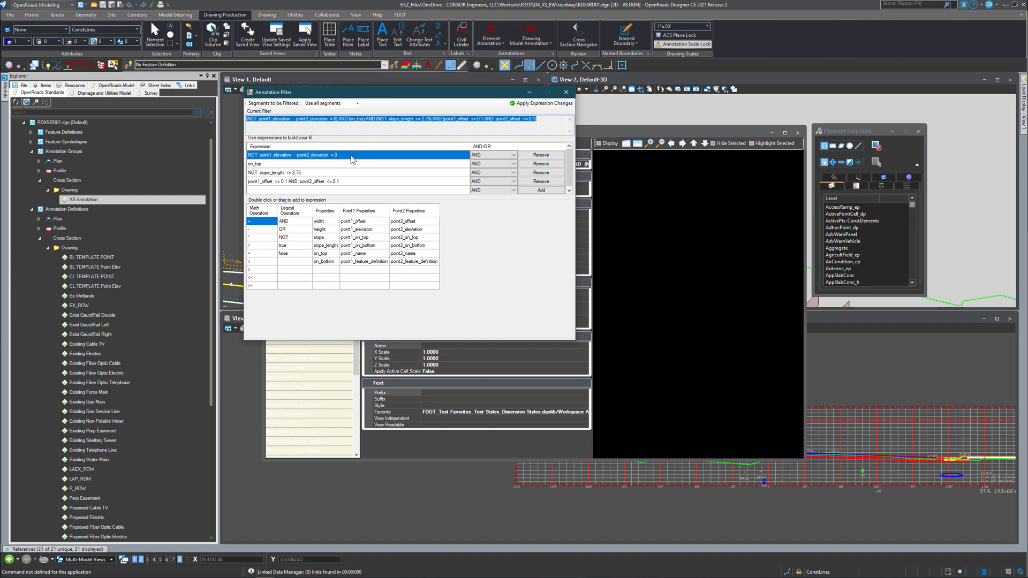
Step: Examine the on_top, slope_length and point offset expressions of the left slope annotation filter one by one
{"action": "left_click", "coordinate": [271, 164]}
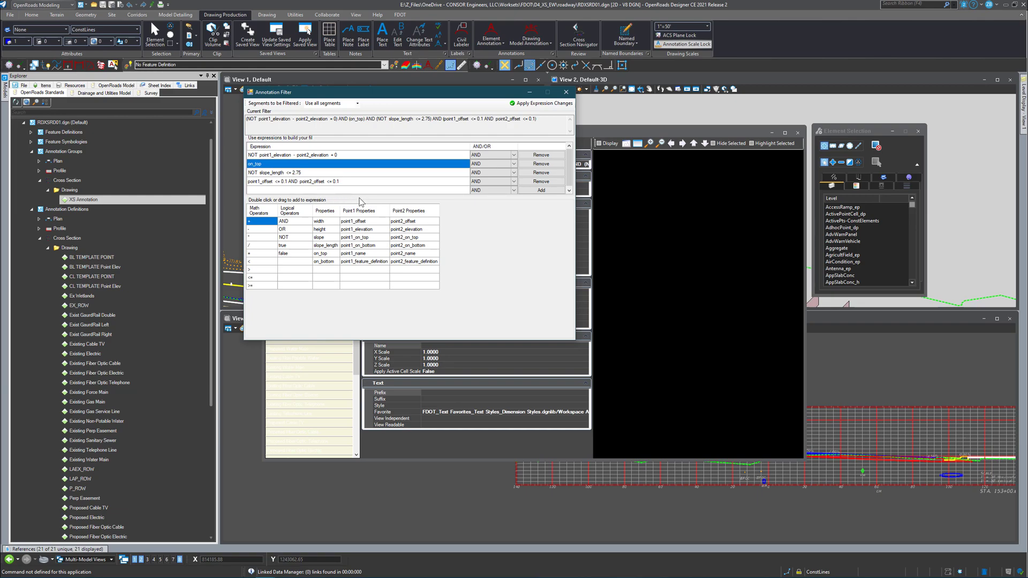
{"action": "left_click", "coordinate": [274, 174]}
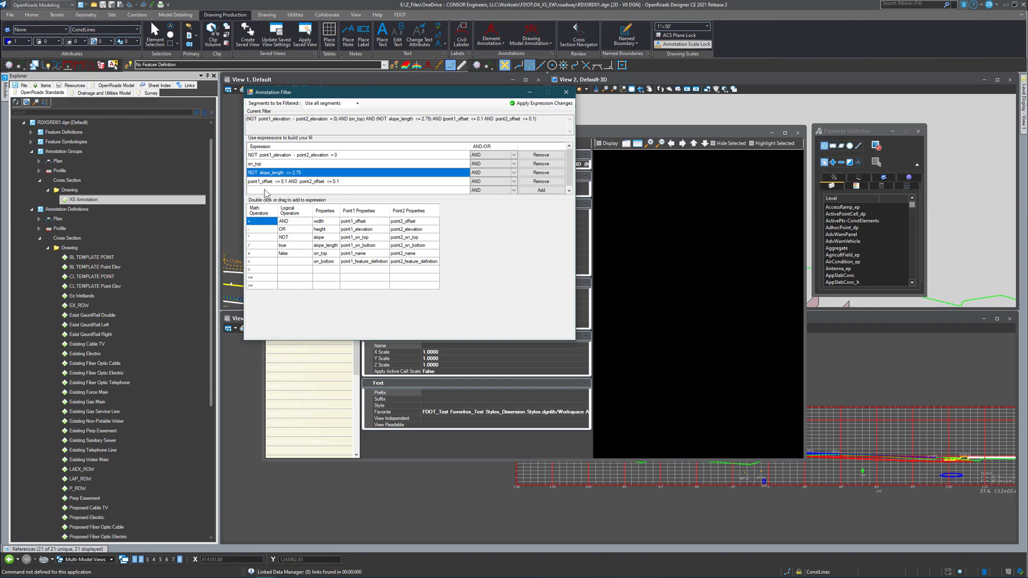
{"action": "left_click", "coordinate": [271, 182]}
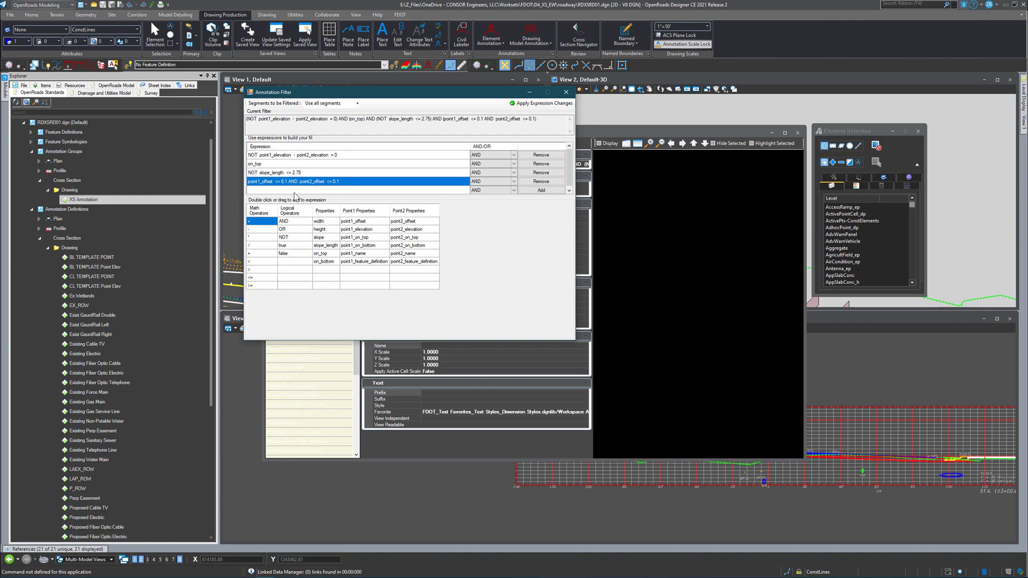
Step: Set the segments to be filtered to Create list of segments and start selecting segments from a template
{"action": "left_click_drag", "start_coordinate": [337, 96], "coordinate": [482, 207]}
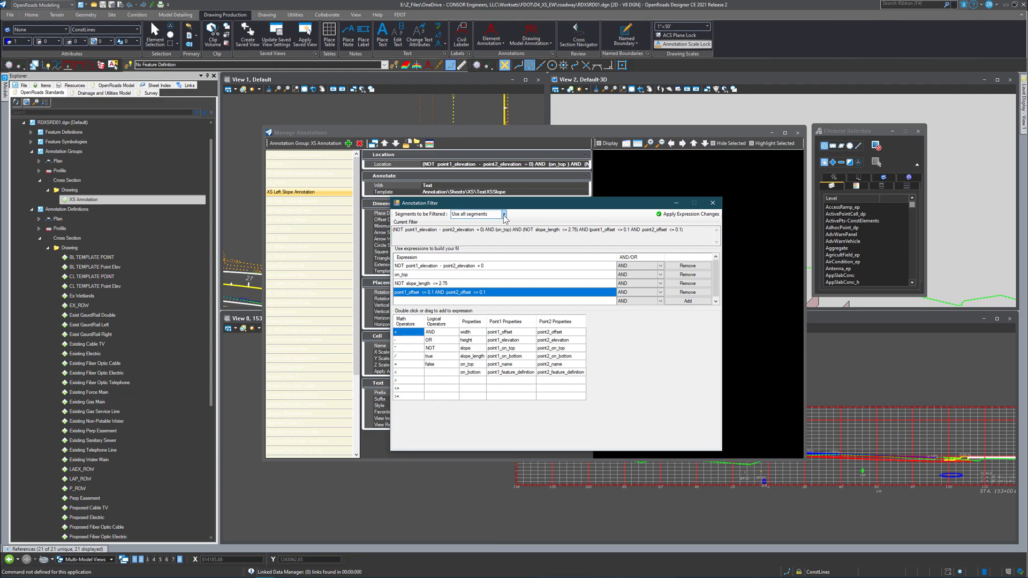
{"action": "left_click_drag", "start_coordinate": [490, 205], "coordinate": [400, 165]}
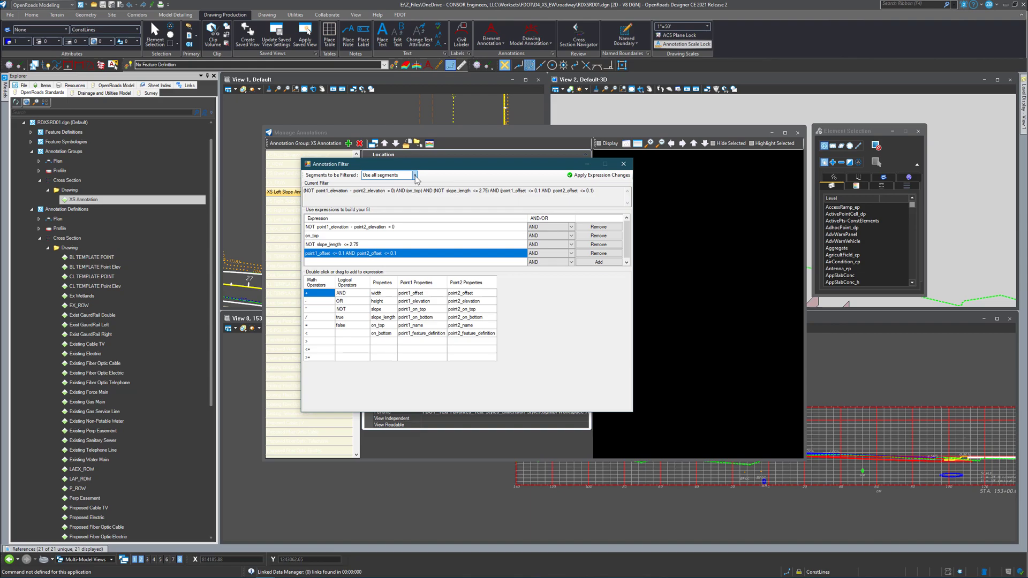
{"action": "left_click", "coordinate": [415, 175]}
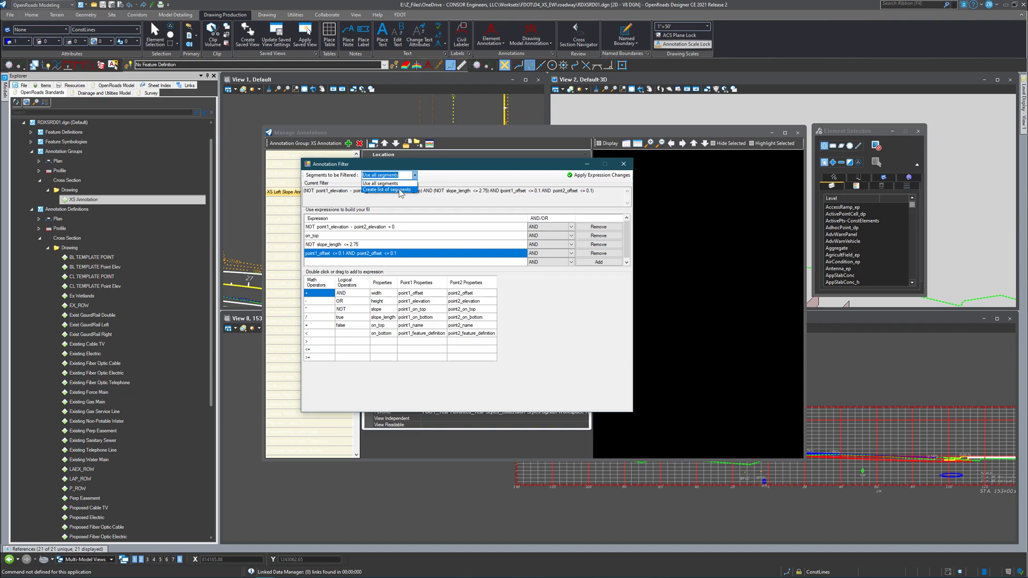
{"action": "left_click", "coordinate": [399, 190]}
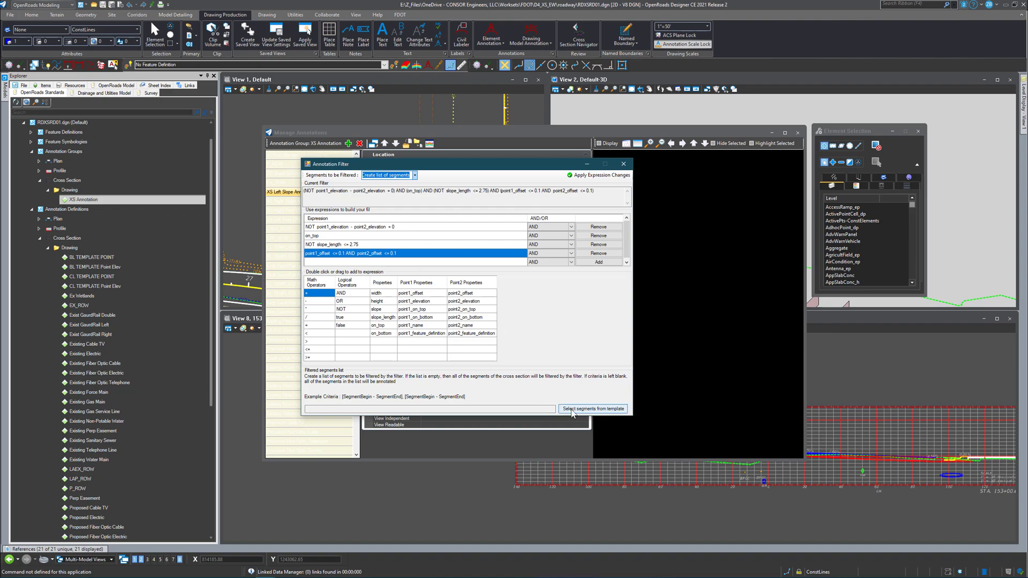
{"action": "left_click", "coordinate": [582, 410]}
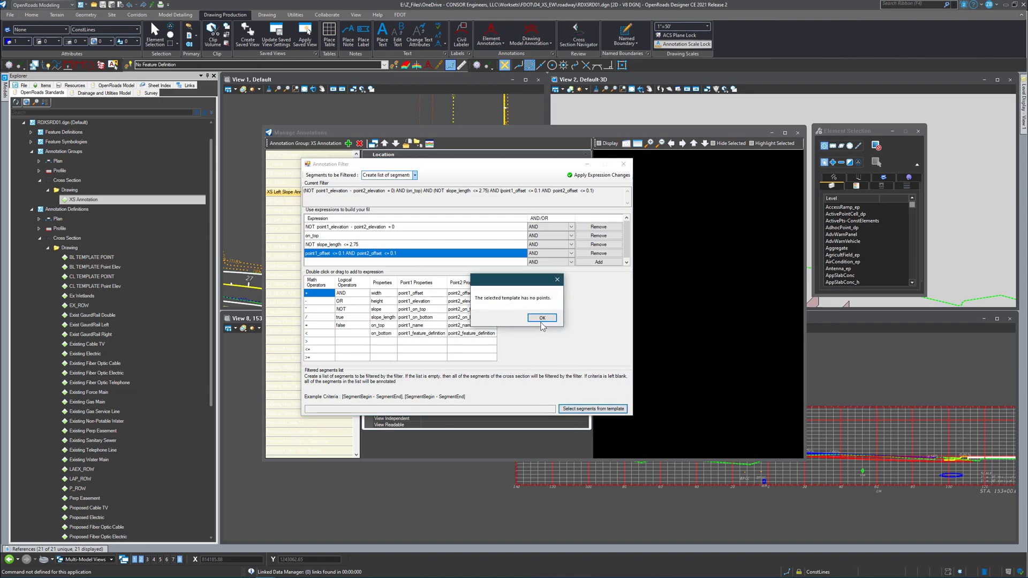
{"action": "left_click", "coordinate": [542, 320]}
Step: Load the Pavement_Typ1_Lt template from the Left folder of Pavement under CR 510 Components for segment selection
{"action": "left_click", "coordinate": [118, 70]}
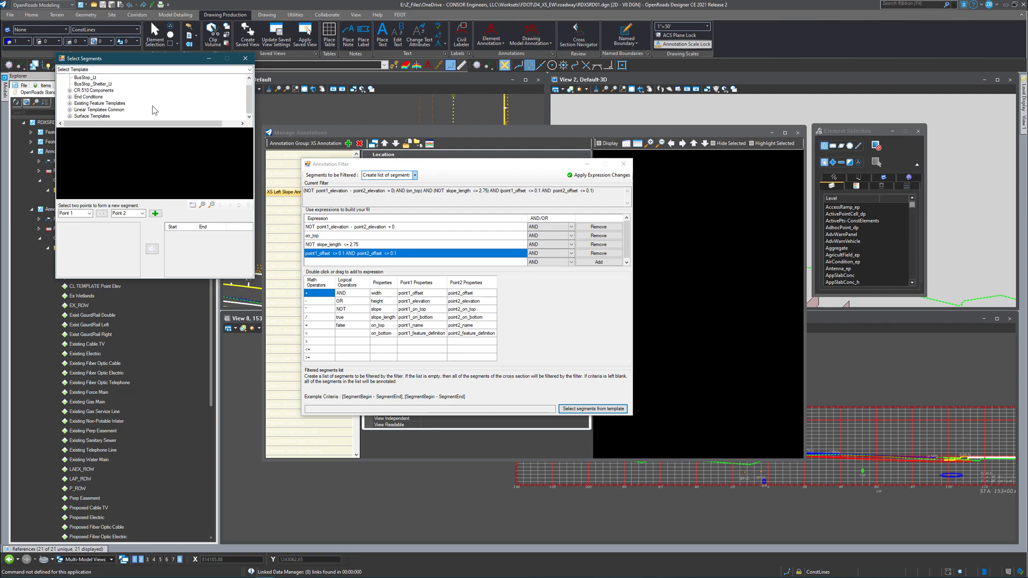
{"action": "left_click", "coordinate": [70, 97]}
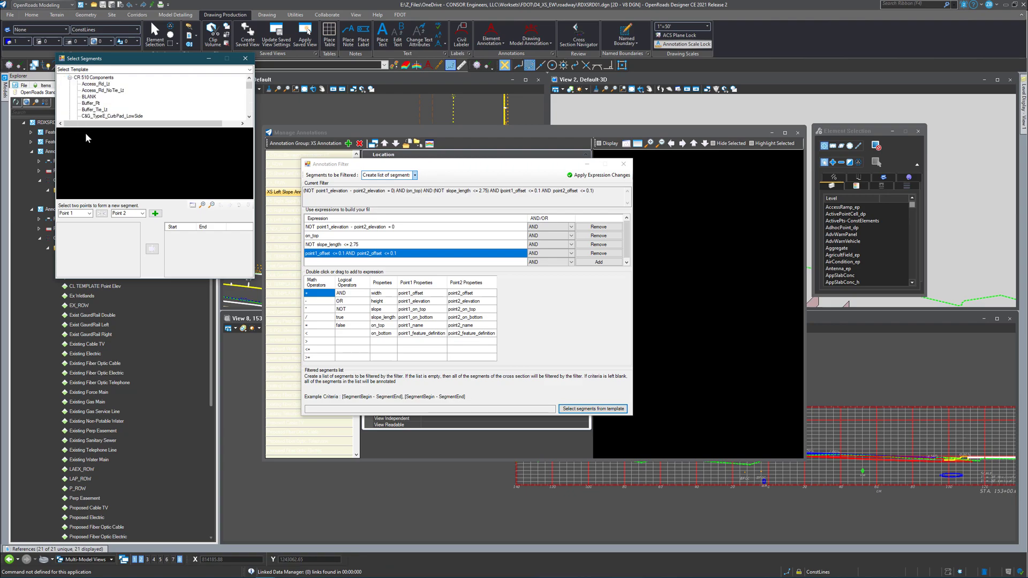
{"action": "scroll", "coordinate": [143, 102], "scroll_direction": "down", "scroll_amount": 3}
{"action": "scroll", "coordinate": [150, 104], "scroll_direction": "down", "scroll_amount": 8}
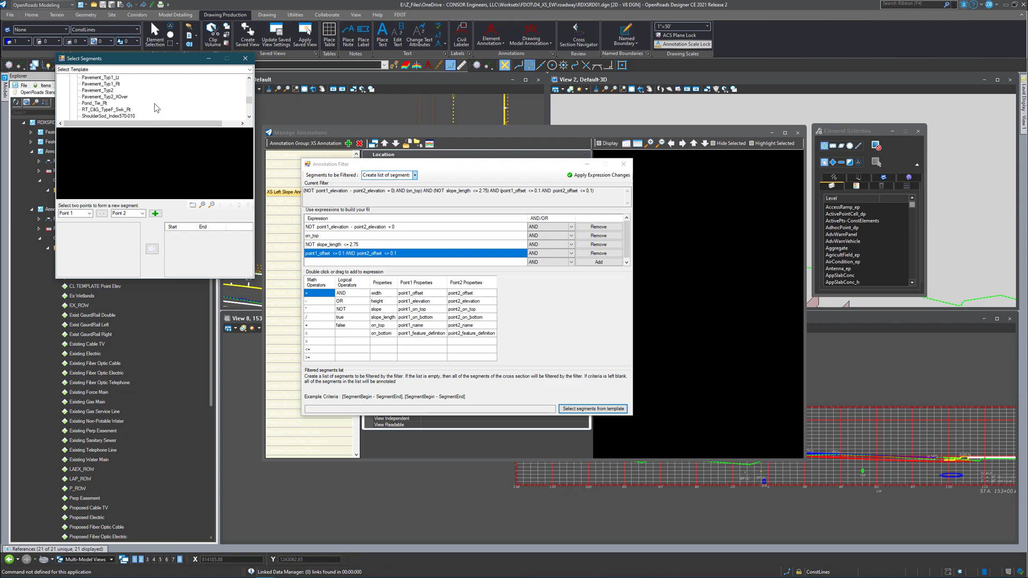
{"action": "scroll", "coordinate": [159, 107], "scroll_direction": "down", "scroll_amount": 6}
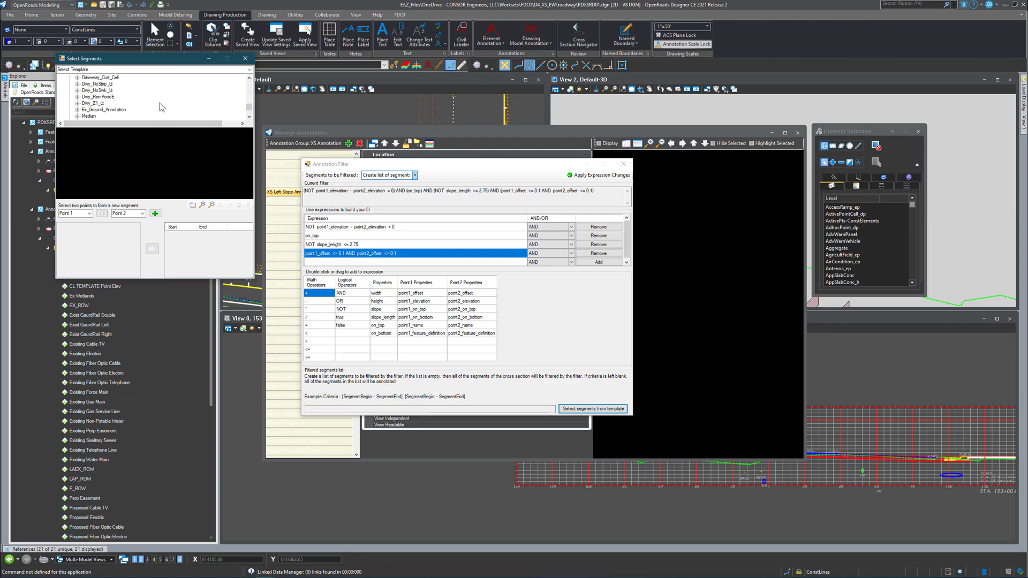
{"action": "double_click", "coordinate": [86, 103]}
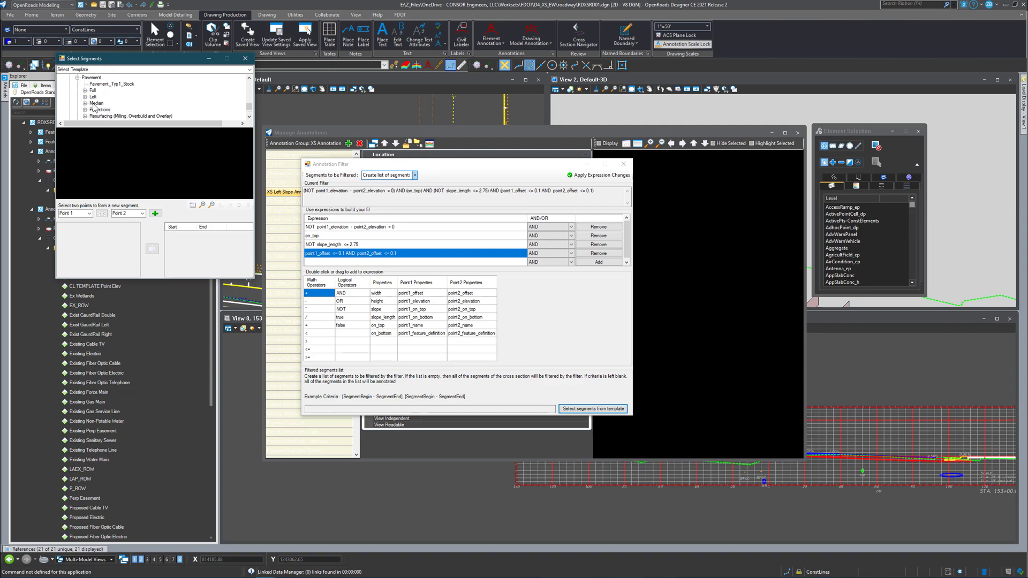
{"action": "left_click", "coordinate": [85, 97]}
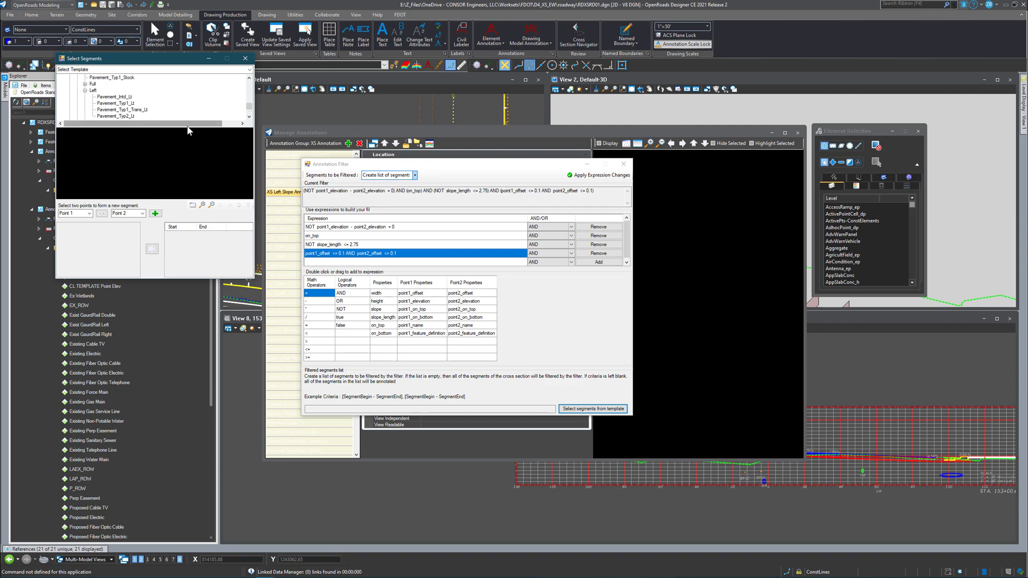
{"action": "scroll", "coordinate": [134, 107], "scroll_direction": "up", "scroll_amount": 1}
{"action": "left_click", "coordinate": [116, 103]}
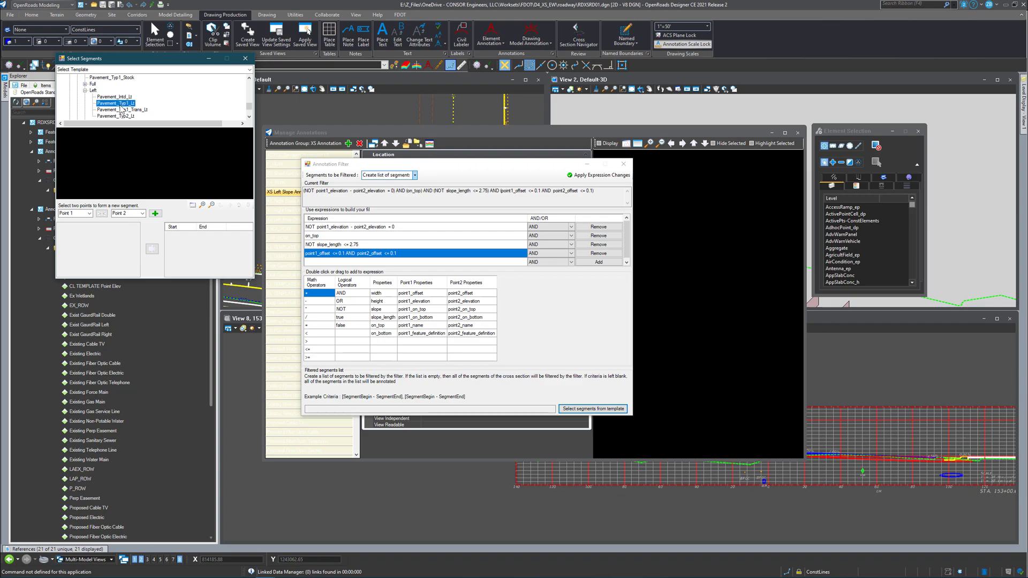
{"action": "double_click", "coordinate": [118, 104]}
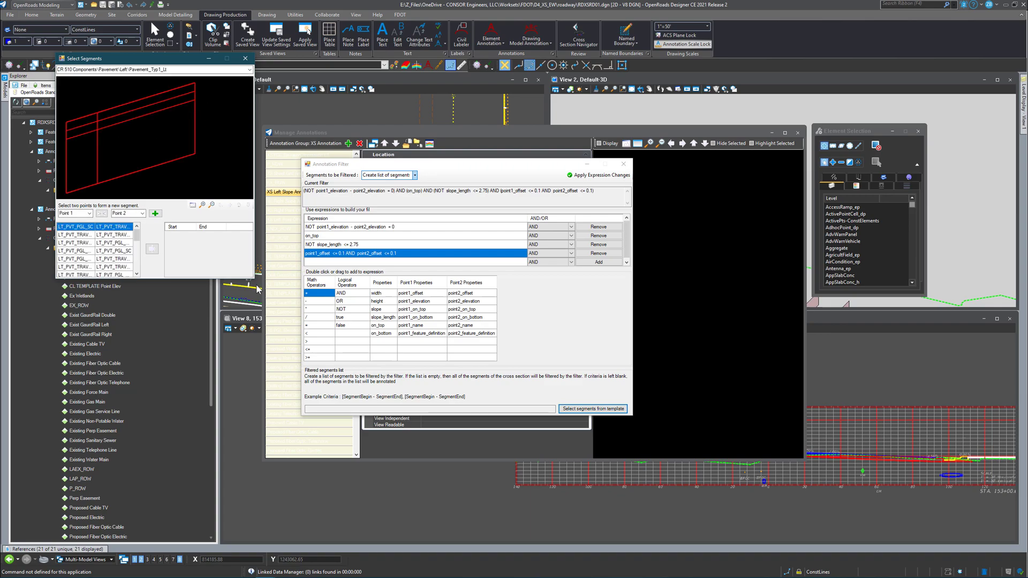
Step: Enlarge the Select Segments window and reposition it to inspect the pavement template's geometry and point pairs
{"action": "left_click_drag", "start_coordinate": [254, 278], "coordinate": [681, 391]}
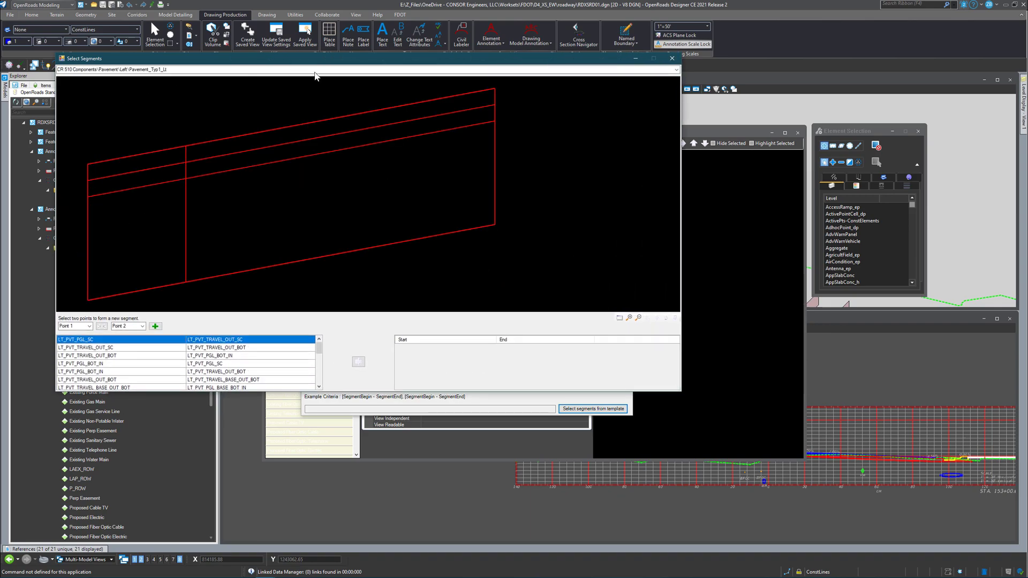
{"action": "left_click_drag", "start_coordinate": [315, 59], "coordinate": [484, 154]}
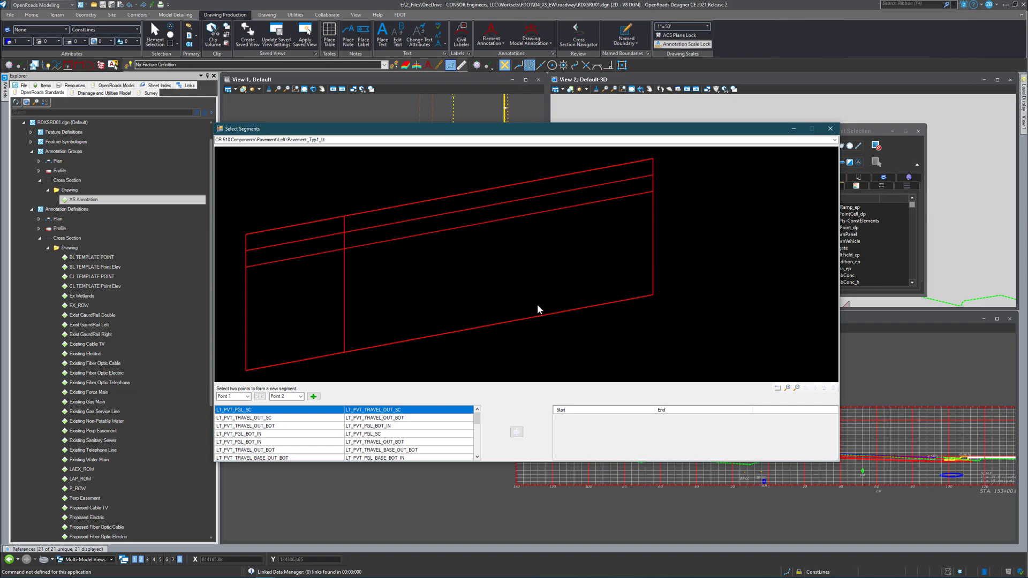
{"action": "left_click_drag", "start_coordinate": [698, 130], "coordinate": [460, 131]}
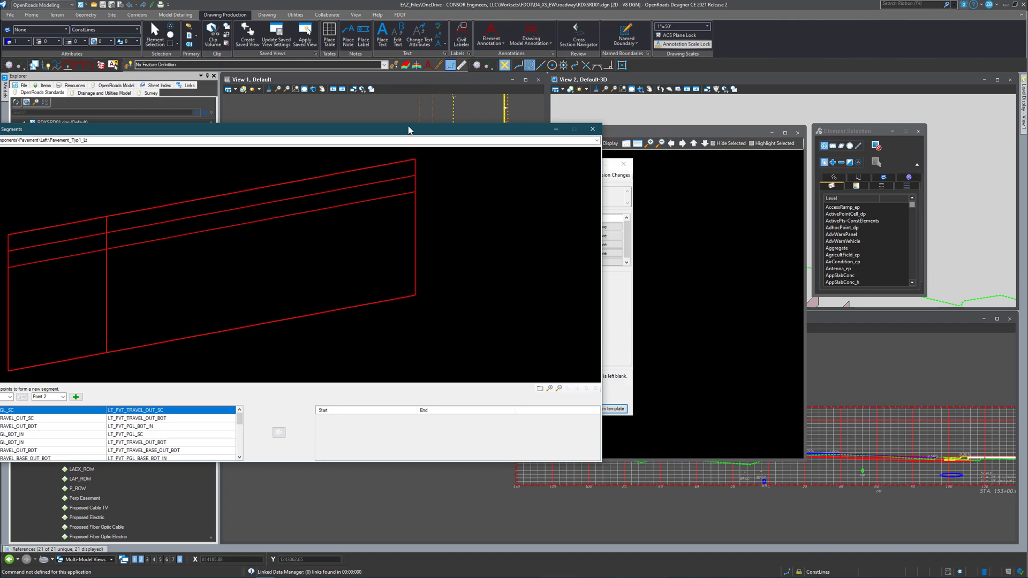
Step: Add the pavement template's top travel lane segment from LT_PGL_IN to LT_PVT_TRAVEL_OUT_FC to the filtered segments
{"action": "left_click_drag", "start_coordinate": [408, 131], "coordinate": [549, 136]}
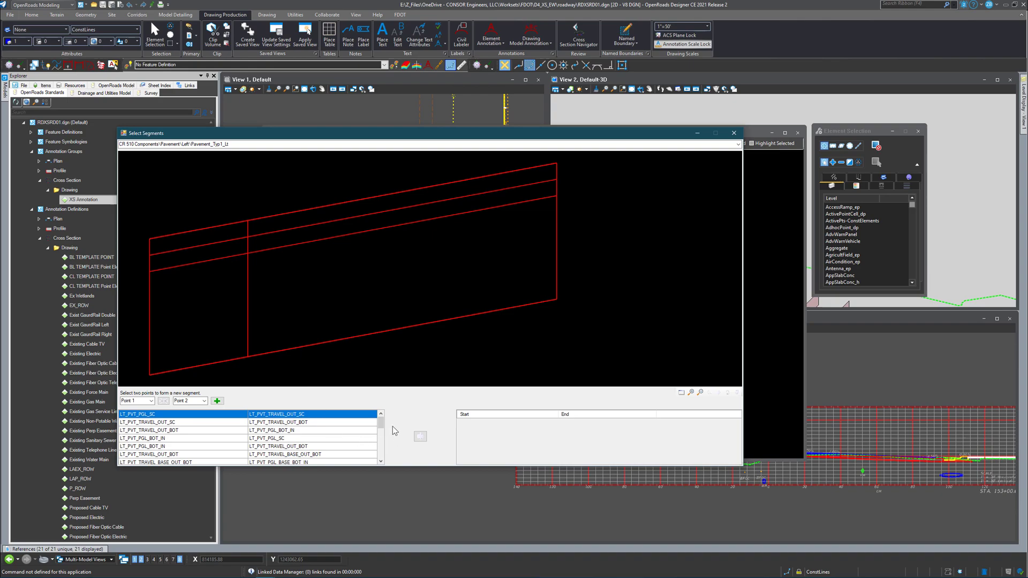
{"action": "left_click_drag", "start_coordinate": [383, 427], "coordinate": [387, 436]}
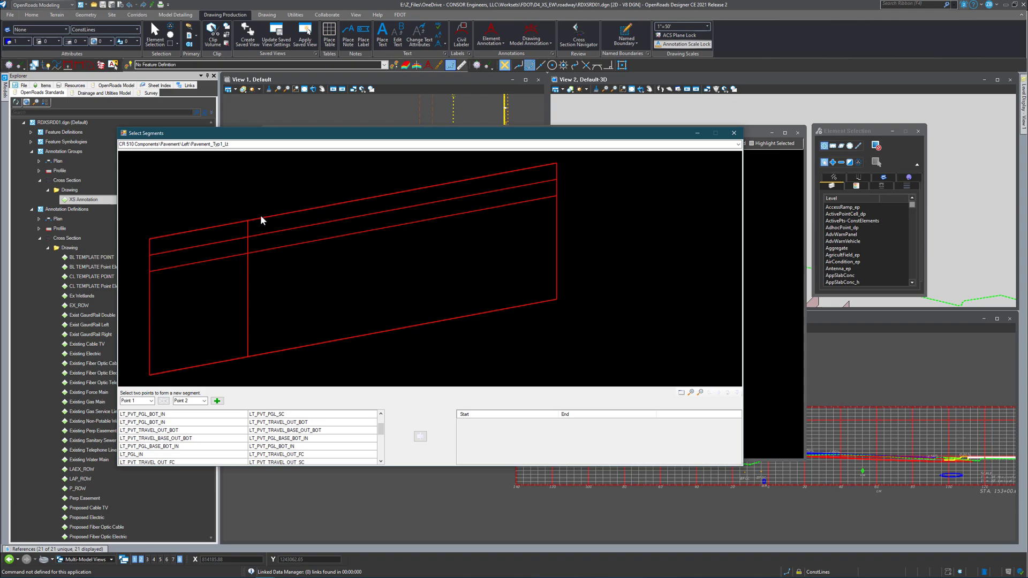
{"action": "left_click", "coordinate": [225, 455]}
{"action": "left_click", "coordinate": [381, 461]}
{"action": "left_click", "coordinate": [381, 462]}
{"action": "left_click", "coordinate": [381, 462]}
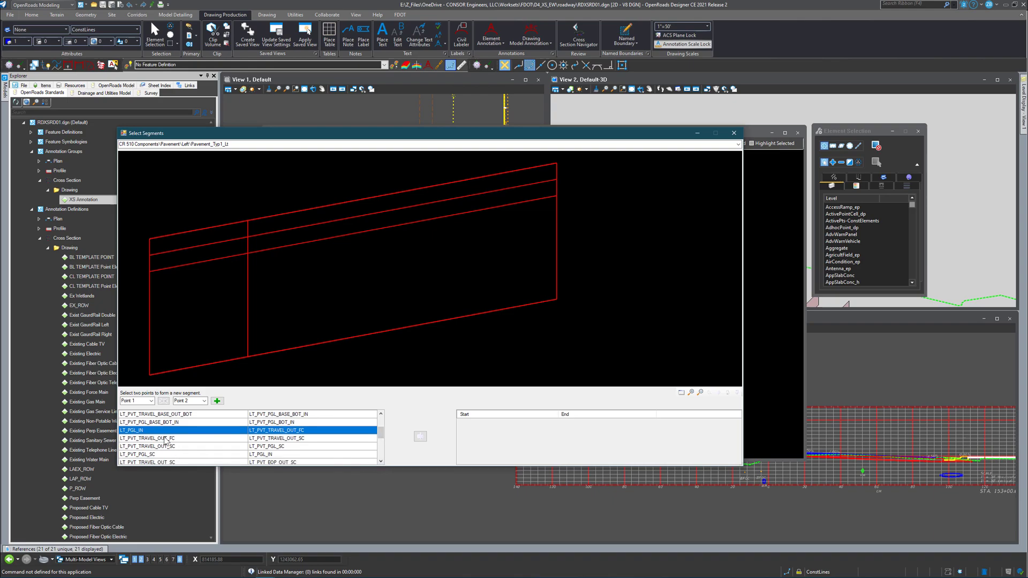
{"action": "left_click", "coordinate": [420, 436]}
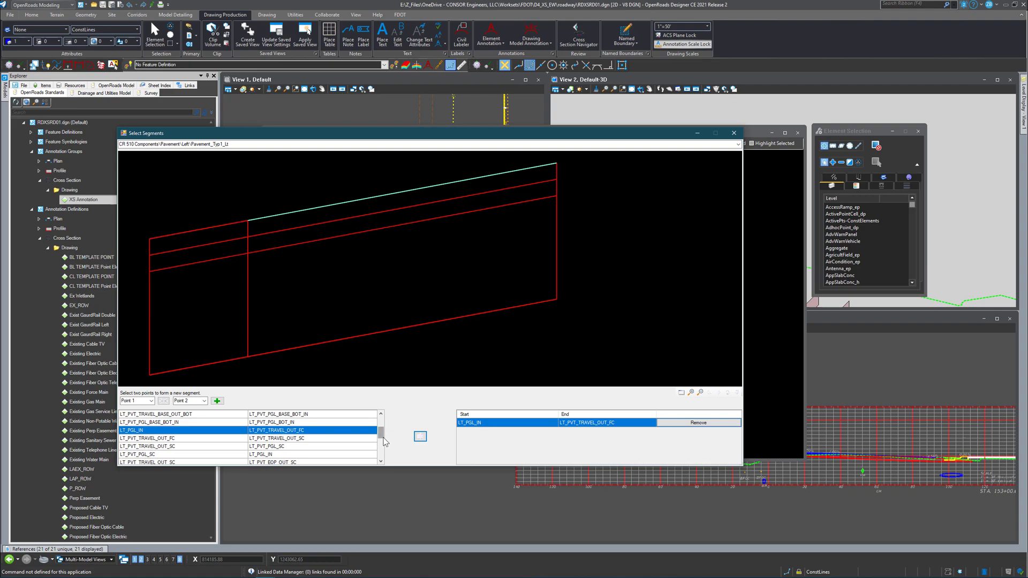
Step: Add the outer segment from LT_PVT_TRAVEL_OUT_FC to LT_PVT_EOP_OUT_FC to the filtered segments
{"action": "left_click_drag", "start_coordinate": [381, 436], "coordinate": [381, 440]}
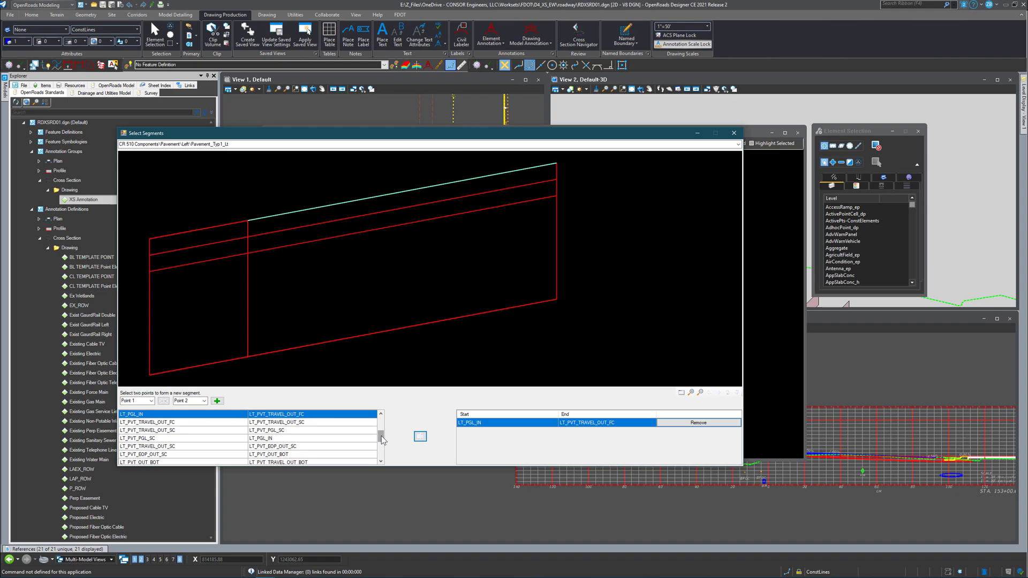
{"action": "left_click_drag", "start_coordinate": [383, 436], "coordinate": [383, 456]}
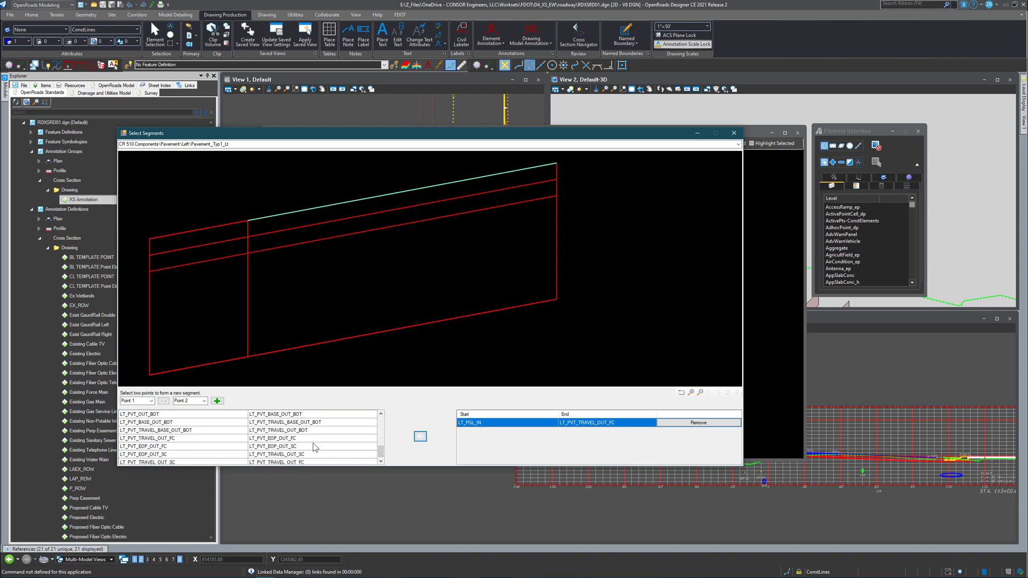
{"action": "left_click", "coordinate": [232, 439]}
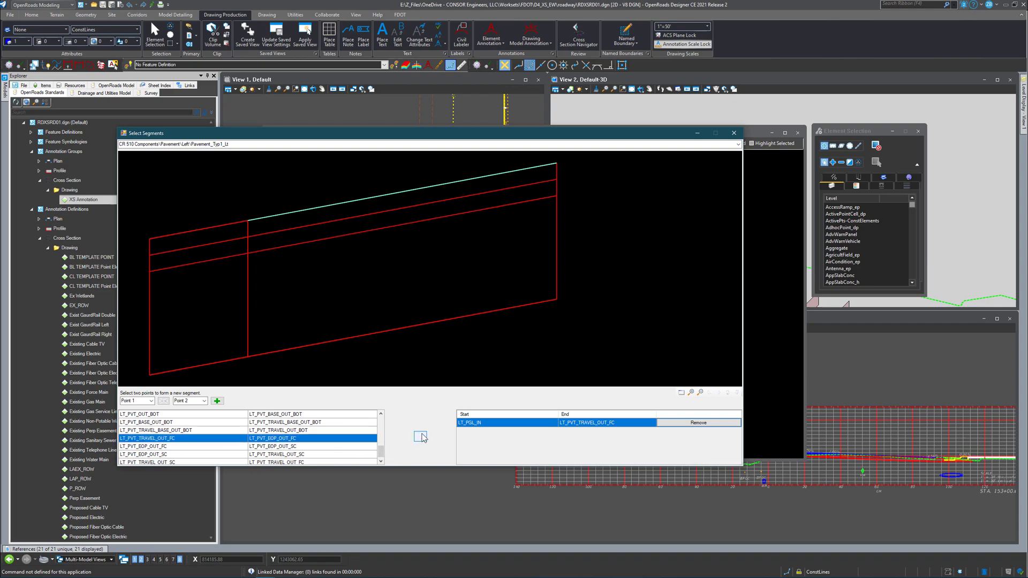
{"action": "left_click", "coordinate": [421, 436]}
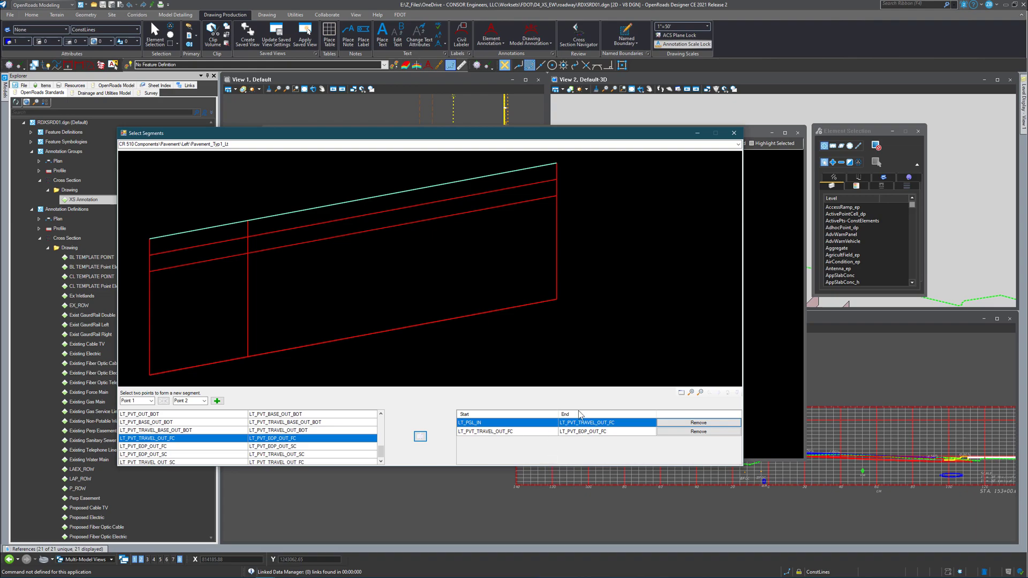
Step: Close the segment selection and leave the left slope annotation filter without applying the expression changes
{"action": "left_click", "coordinate": [734, 133]}
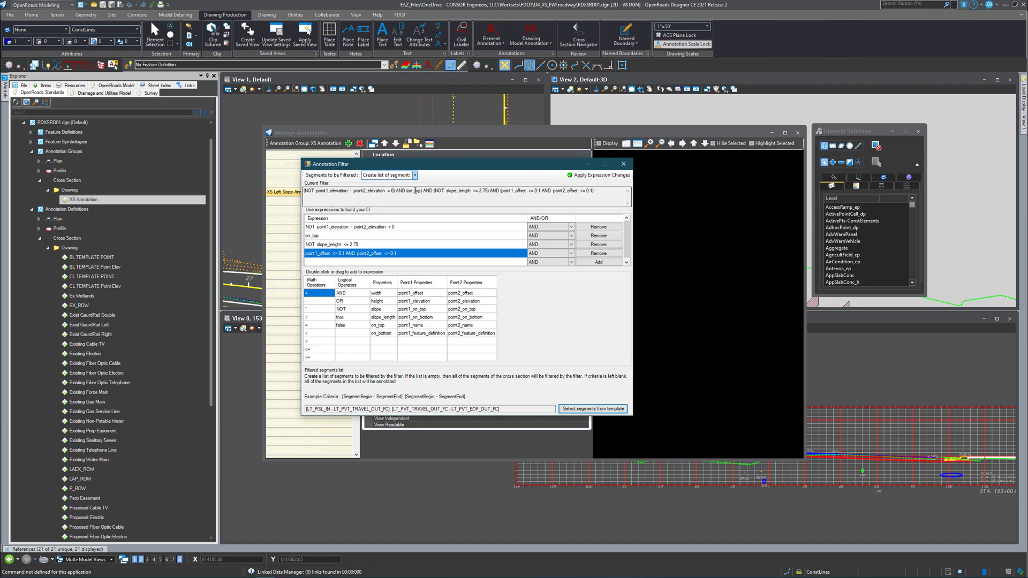
{"action": "left_click", "coordinate": [624, 165]}
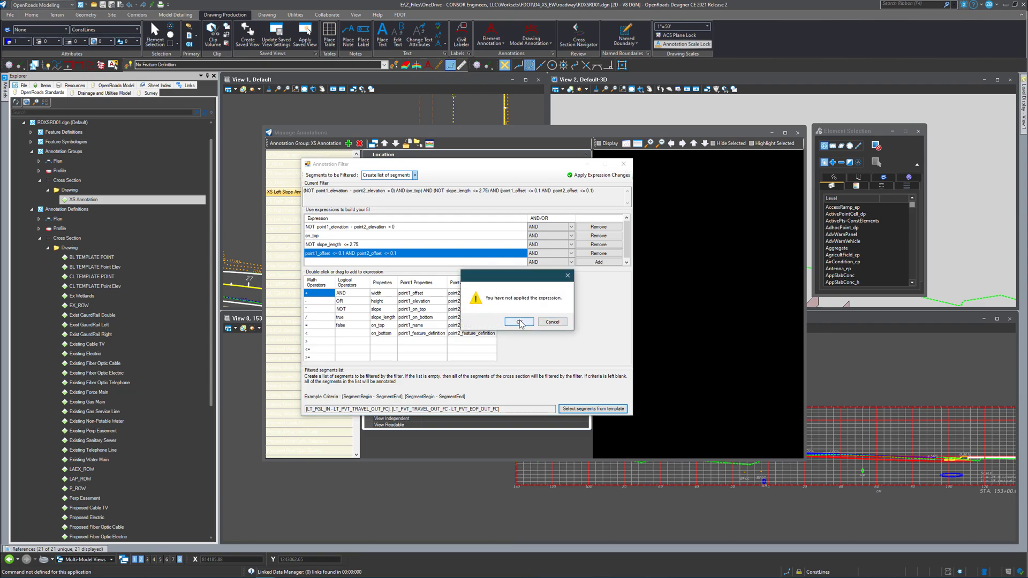
{"action": "left_click", "coordinate": [518, 323]}
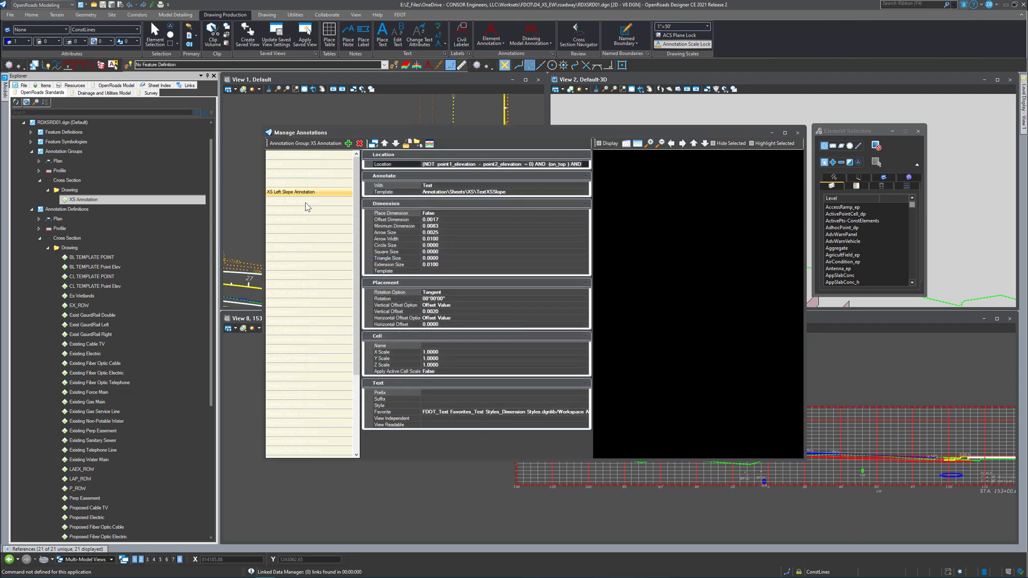
Step: Review the settings of the right slope, right and left point offset, and LAP_ROW annotations in the XS Annotation group
{"action": "left_click", "coordinate": [308, 202]}
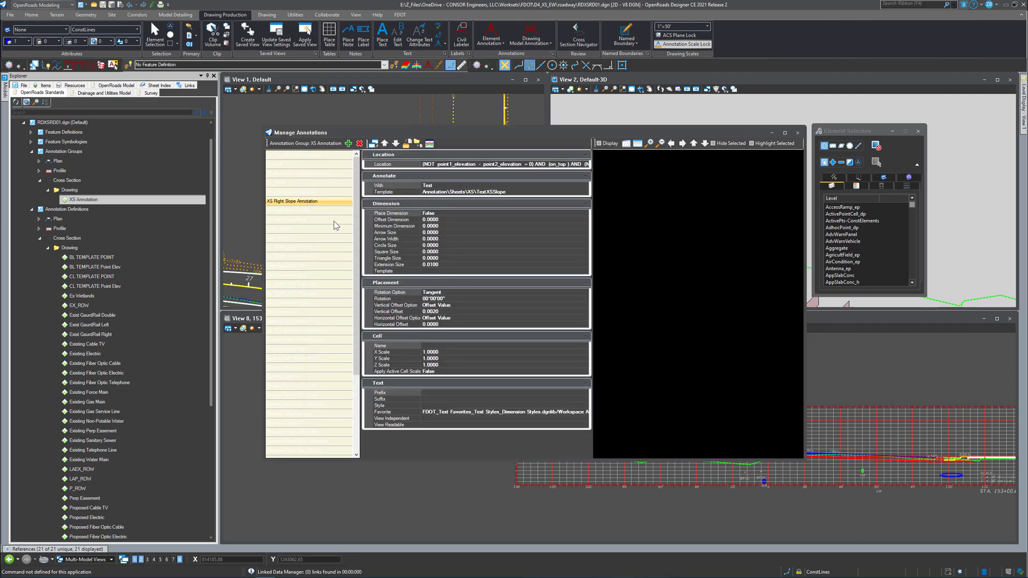
{"action": "left_click", "coordinate": [317, 193]}
{"action": "left_click", "coordinate": [315, 200]}
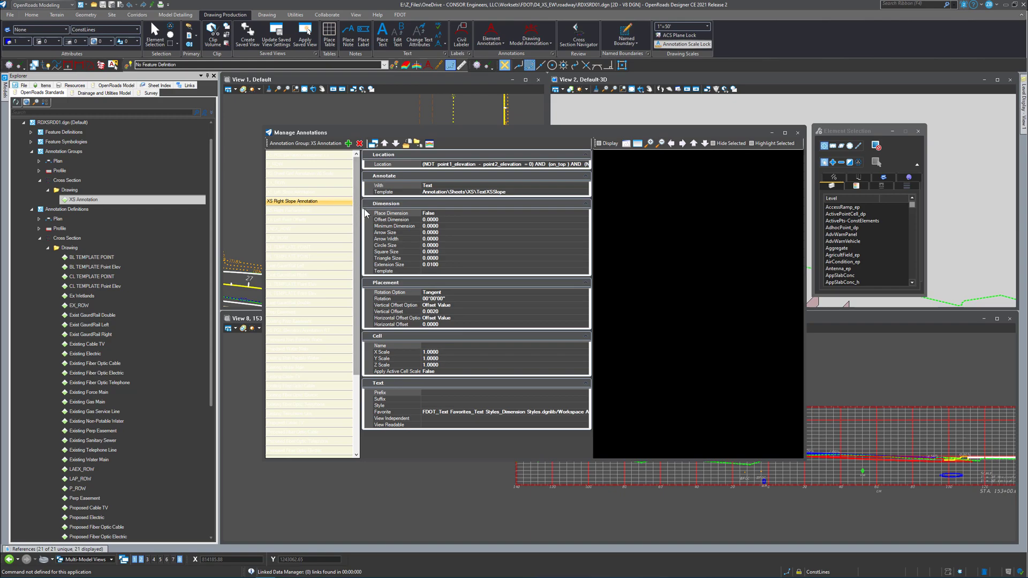
{"action": "left_click", "coordinate": [315, 211]}
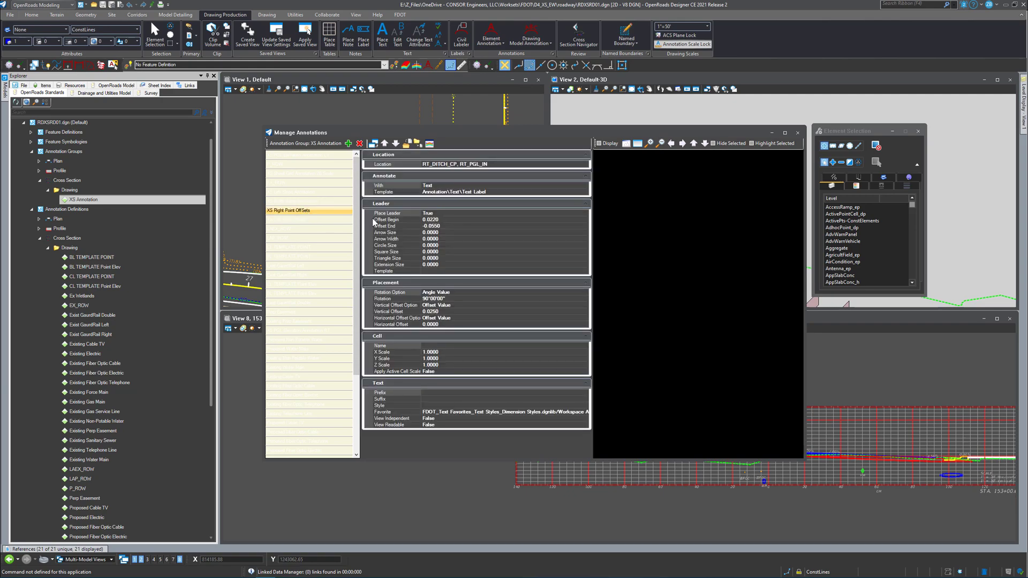
{"action": "left_click", "coordinate": [307, 229]}
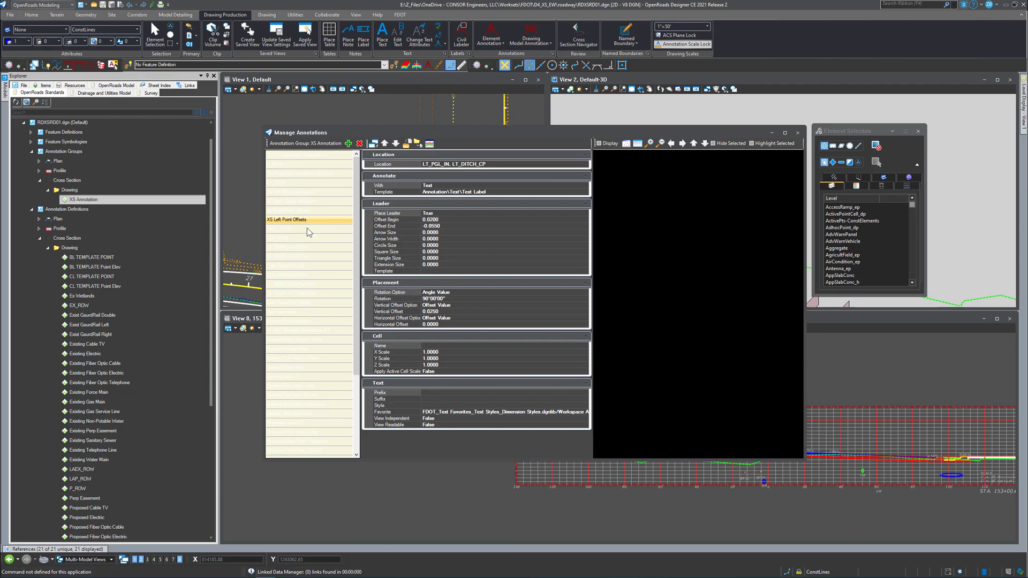
{"action": "left_click", "coordinate": [291, 238]}
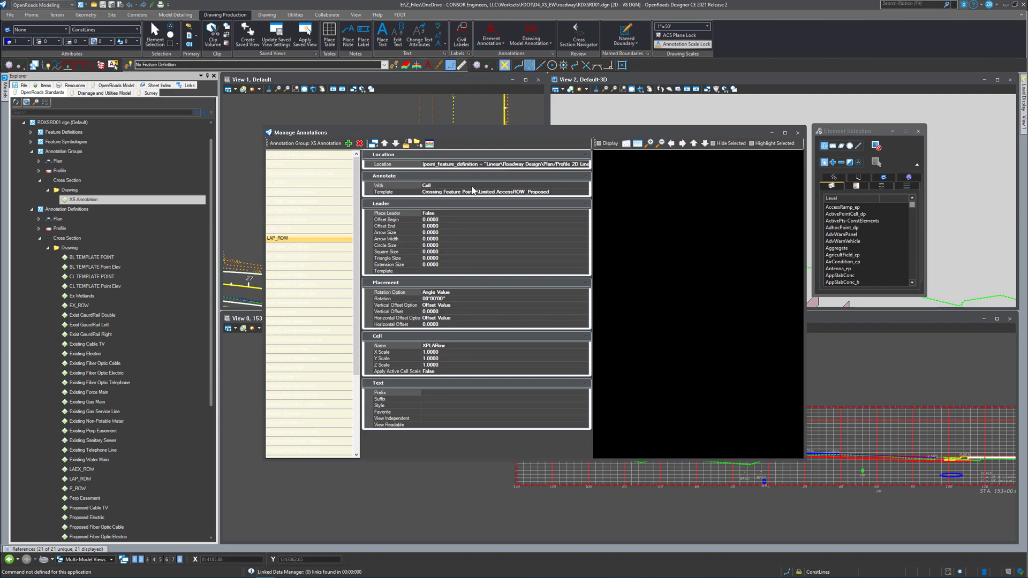
Step: Review the settings of the centerline, baseline, Proposed Cable TV and Existing Water Main annotations in the XS Annotation group
{"action": "left_click", "coordinate": [288, 248]}
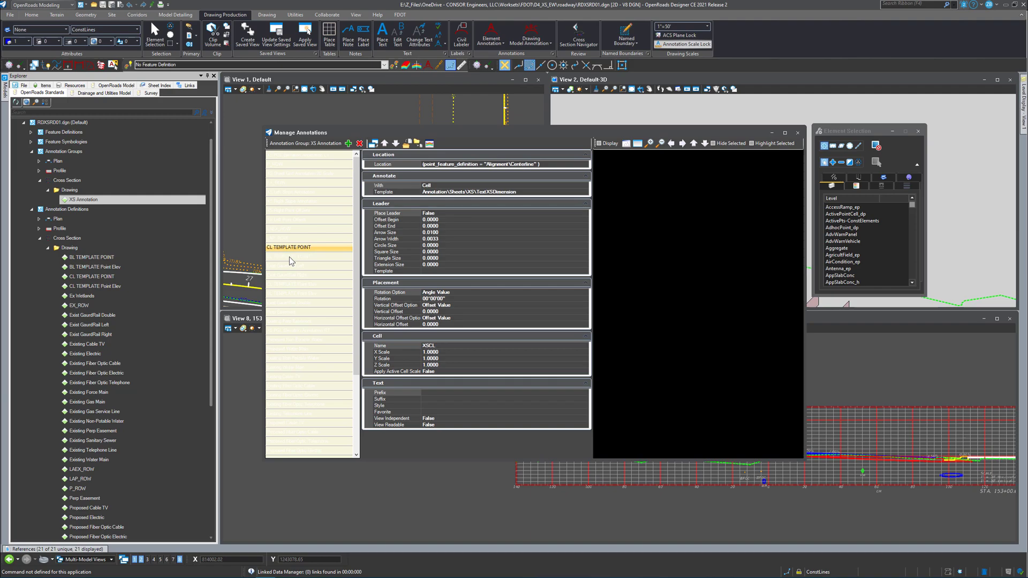
{"action": "left_click", "coordinate": [289, 257]}
{"action": "left_click_drag", "start_coordinate": [356, 221], "coordinate": [355, 290]}
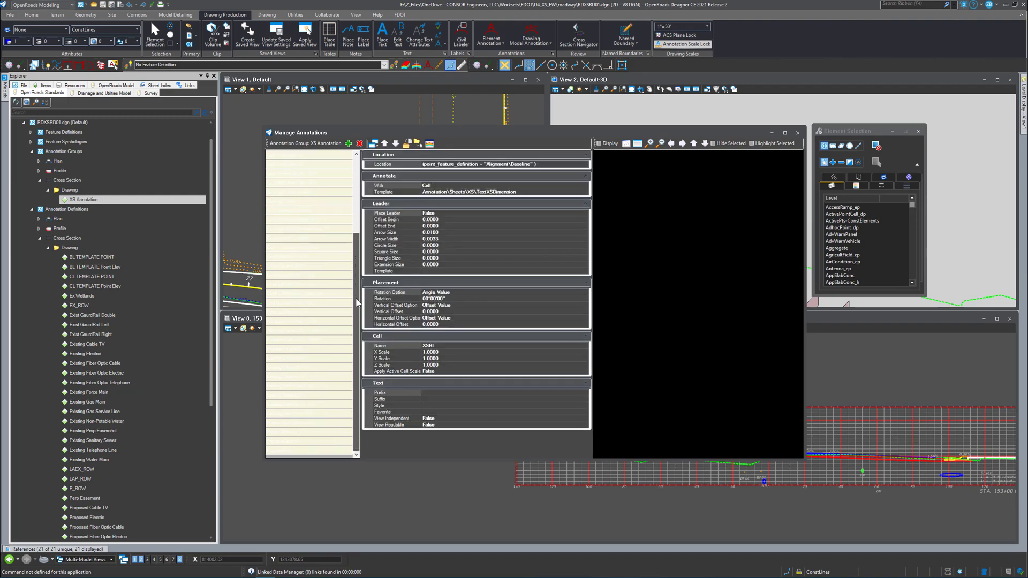
{"action": "left_click", "coordinate": [302, 313]}
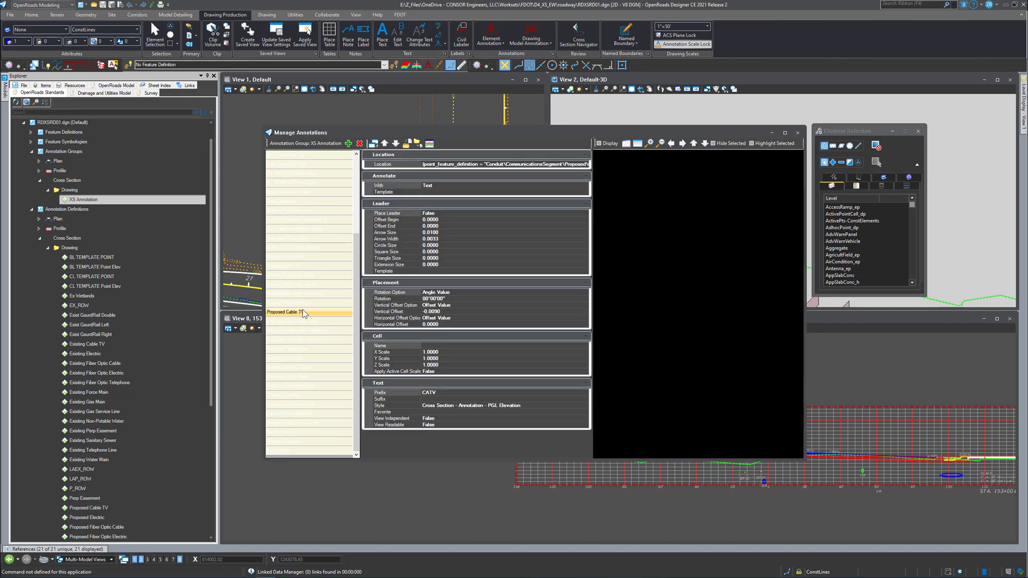
{"action": "left_click", "coordinate": [303, 238]}
{"action": "left_click", "coordinate": [303, 257]}
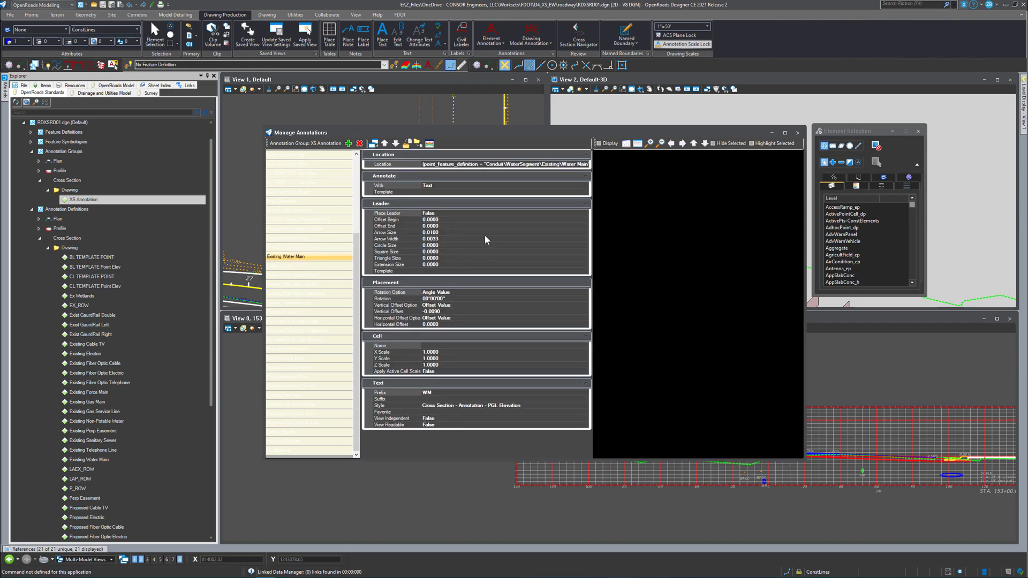
Step: Examine the feature definition expressions in the Existing Water Main location filter, and close the annotation manager
{"action": "left_click", "coordinate": [552, 166]}
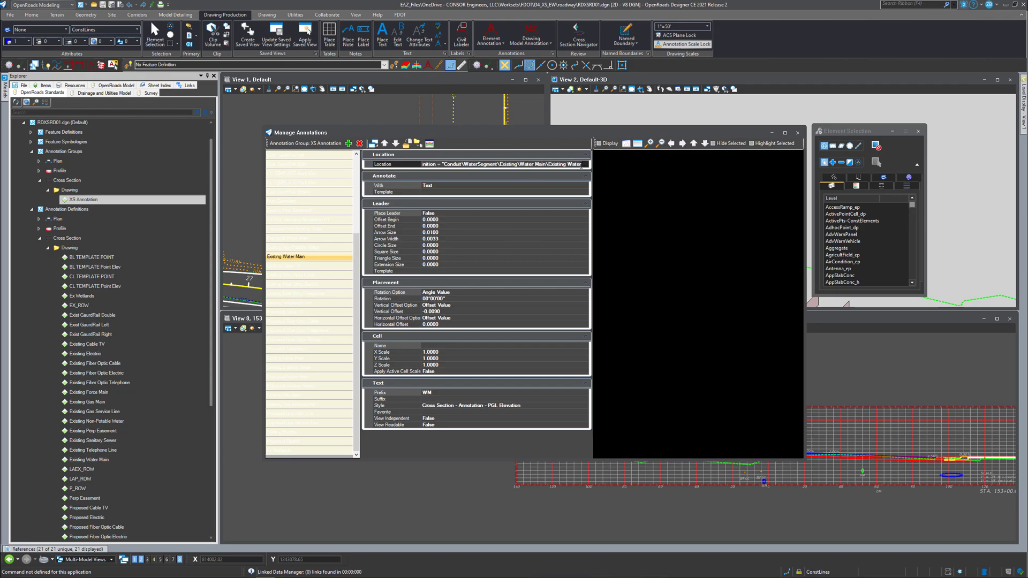
{"action": "left_click", "coordinate": [586, 165]}
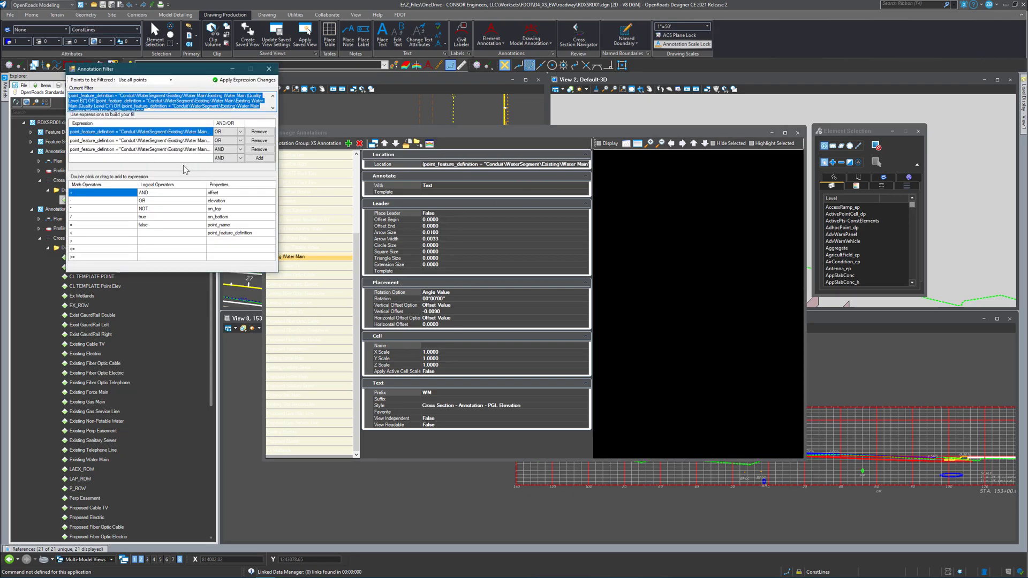
{"action": "scroll", "coordinate": [181, 102], "scroll_direction": "down", "scroll_amount": 1}
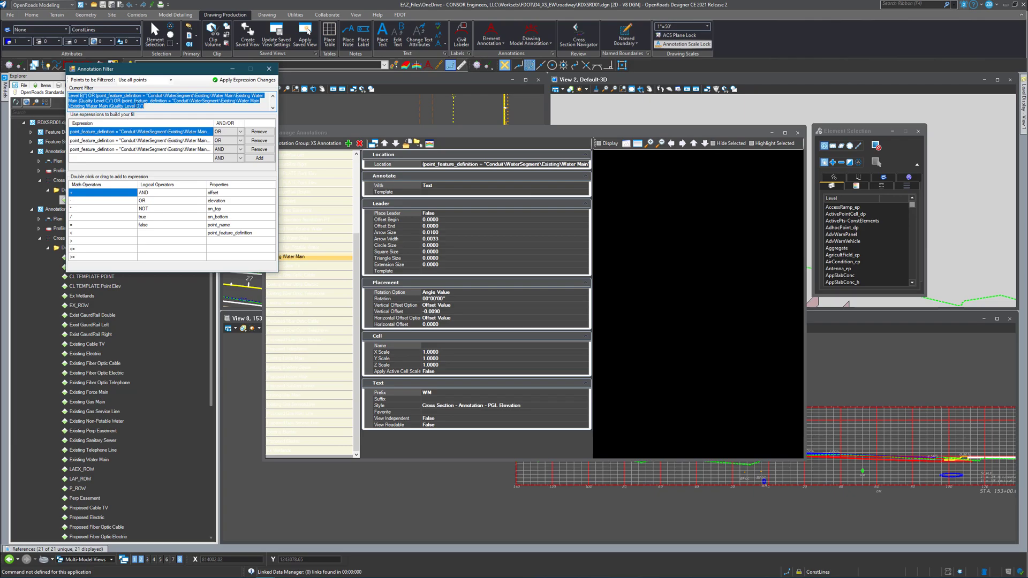
{"action": "scroll", "coordinate": [138, 102], "scroll_direction": "up", "scroll_amount": 1}
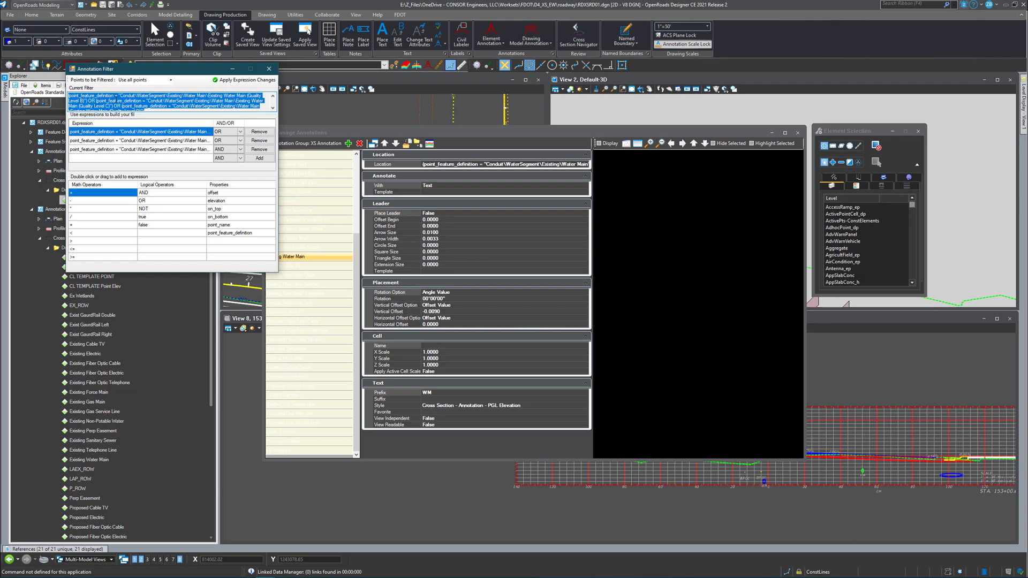
{"action": "left_click", "coordinate": [273, 107]}
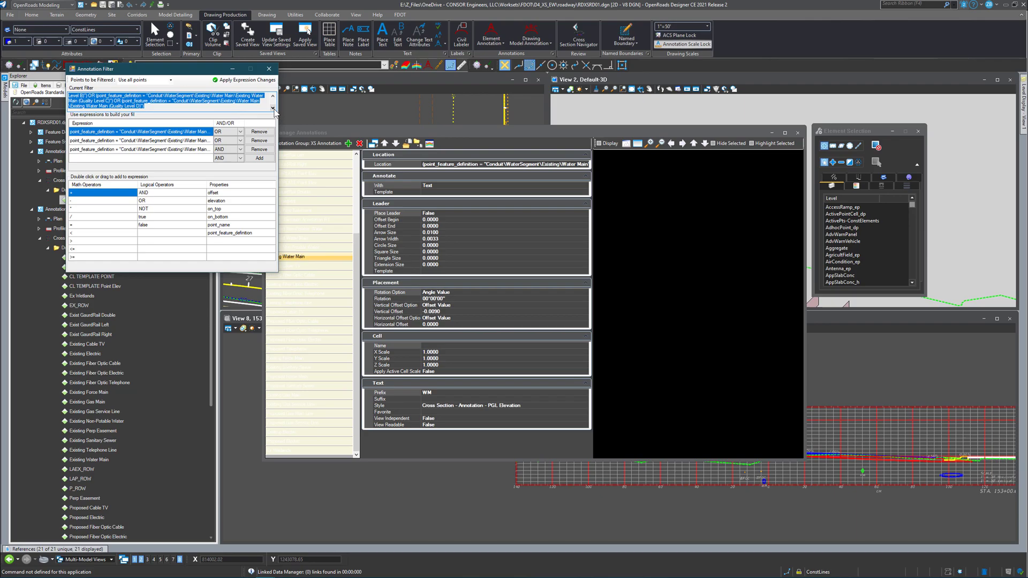
{"action": "left_click", "coordinate": [277, 76]}
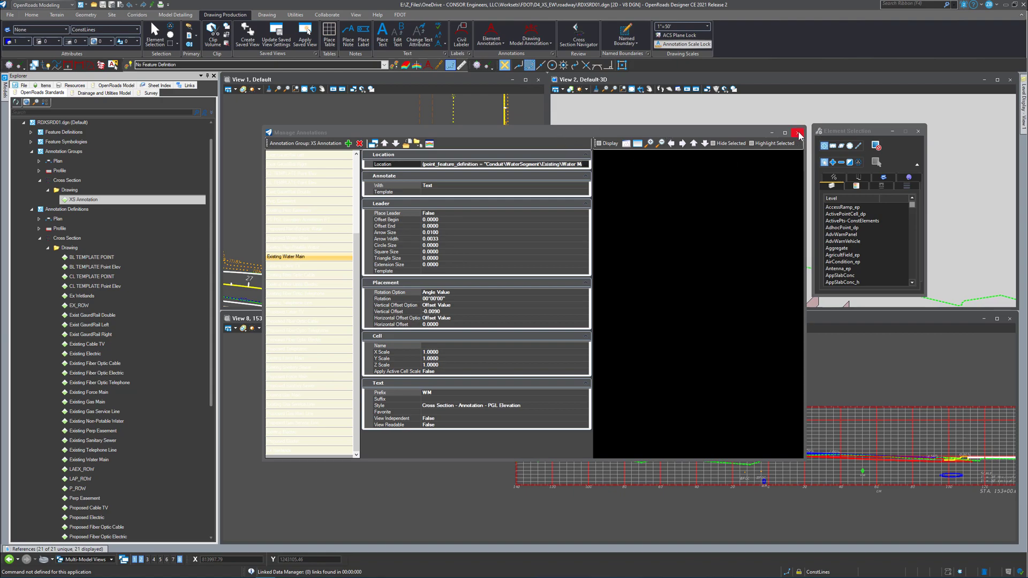
{"action": "left_click", "coordinate": [799, 134]}
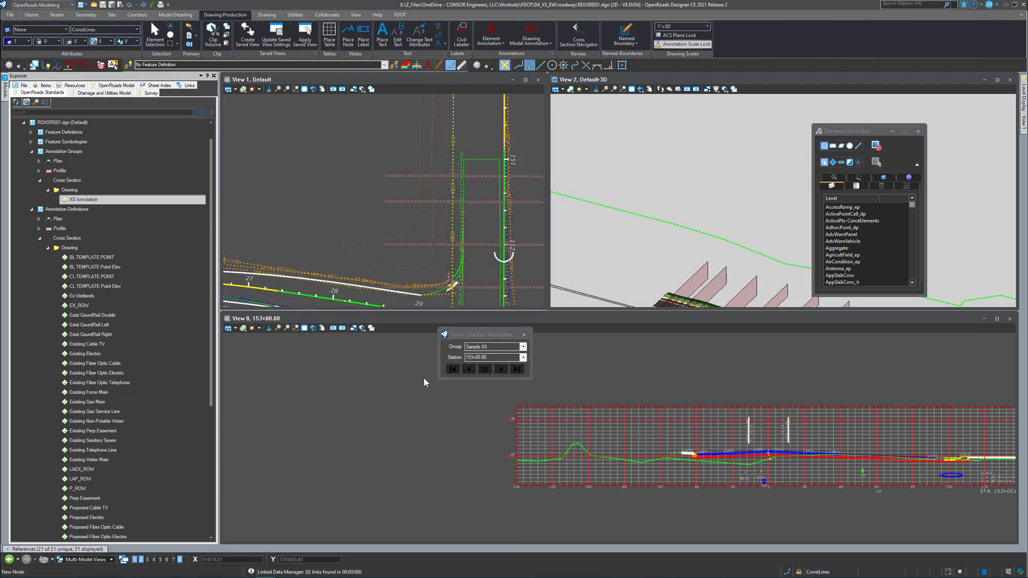
Step: Remove the drawing model annotations from all drawing models, working from the 153+00.00 cross section view
{"action": "mouse_move", "coordinate": [212, 173]}
{"action": "left_mouse_down"}
{"action": "mouse_move", "coordinate": [215, 270]}
{"action": "mouse_move", "coordinate": [223, 168]}
{"action": "left_mouse_up"}
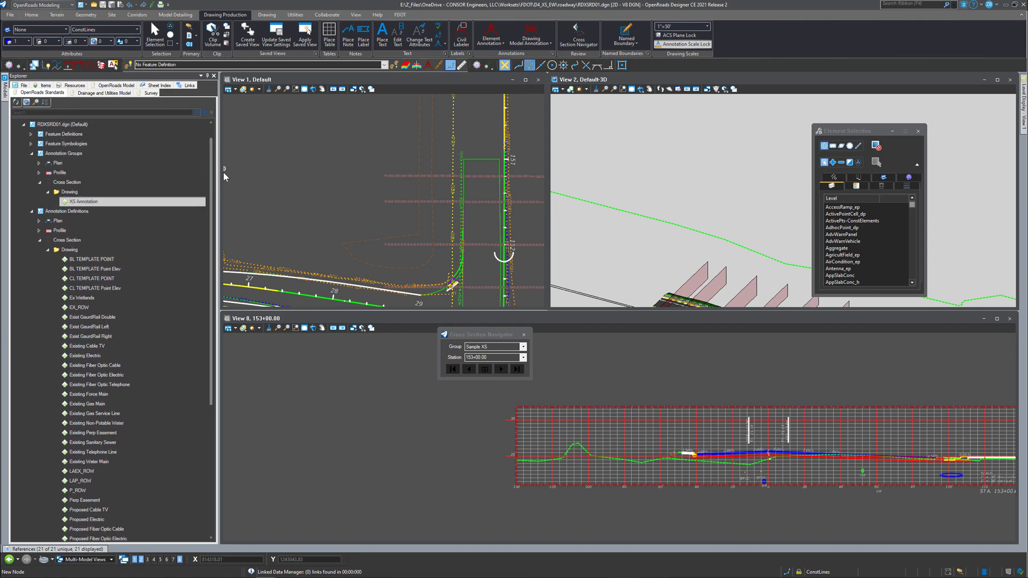
{"action": "left_click", "coordinate": [322, 422]}
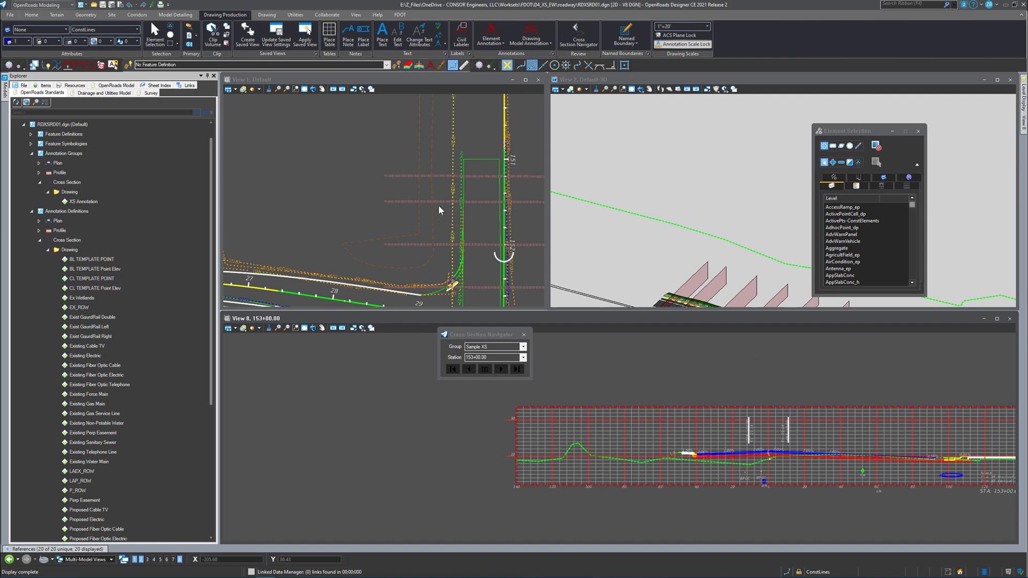
{"action": "left_click", "coordinate": [536, 43]}
{"action": "left_click", "coordinate": [559, 64]}
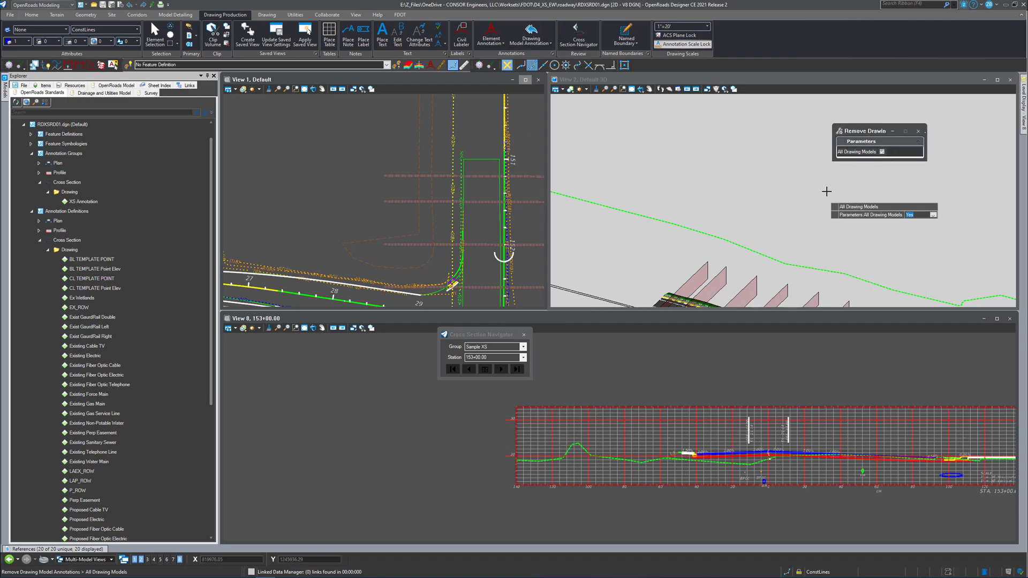
{"action": "left_click", "coordinate": [454, 430]}
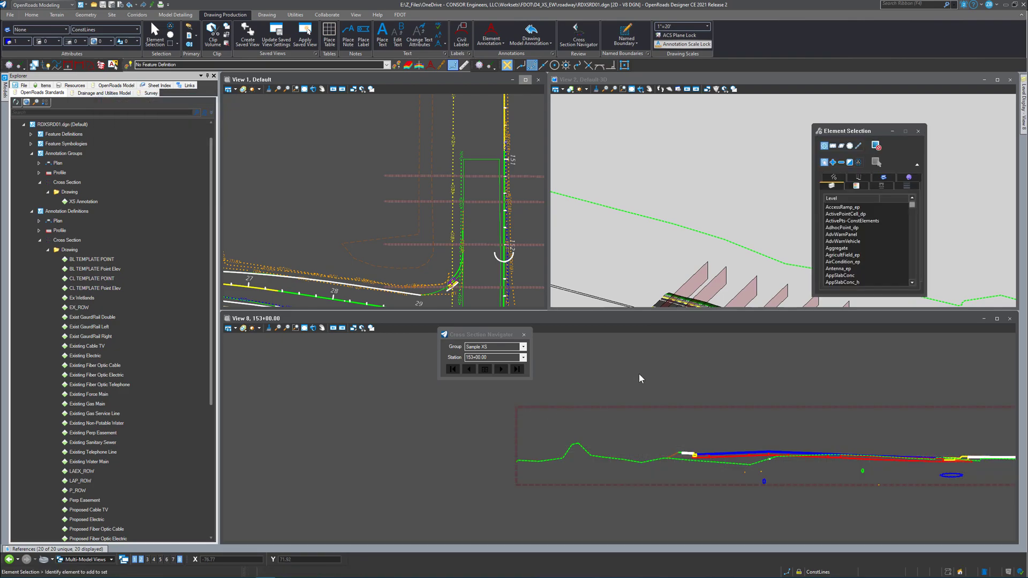
Step: Try to delete the template point, wetlands, guardrail, right-of-way, easement and XS definitions from the cross section drawing annotation definitions
{"action": "scroll", "coordinate": [602, 472], "scroll_direction": "up", "scroll_amount": 2}
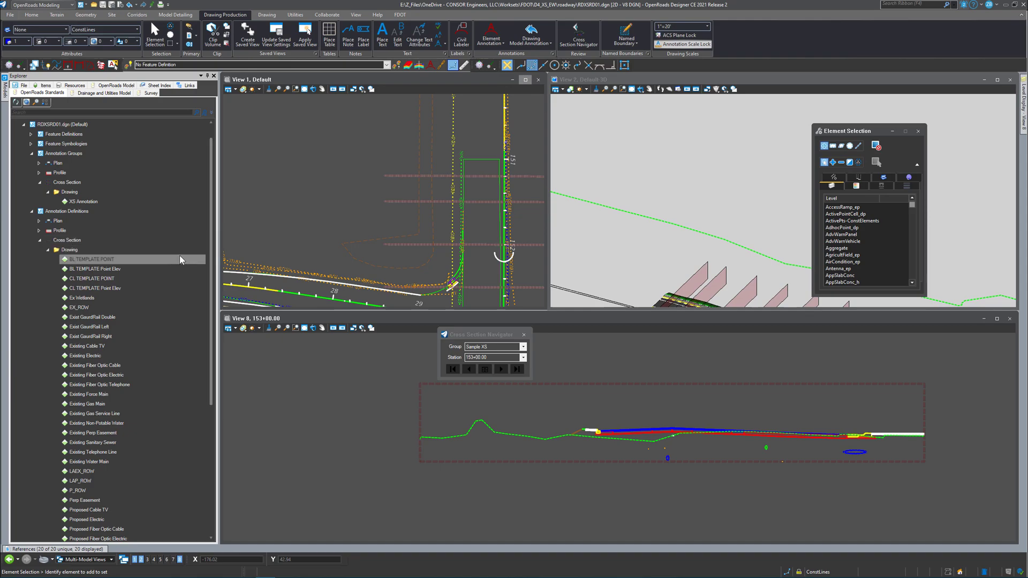
{"action": "left_click", "coordinate": [110, 261]}
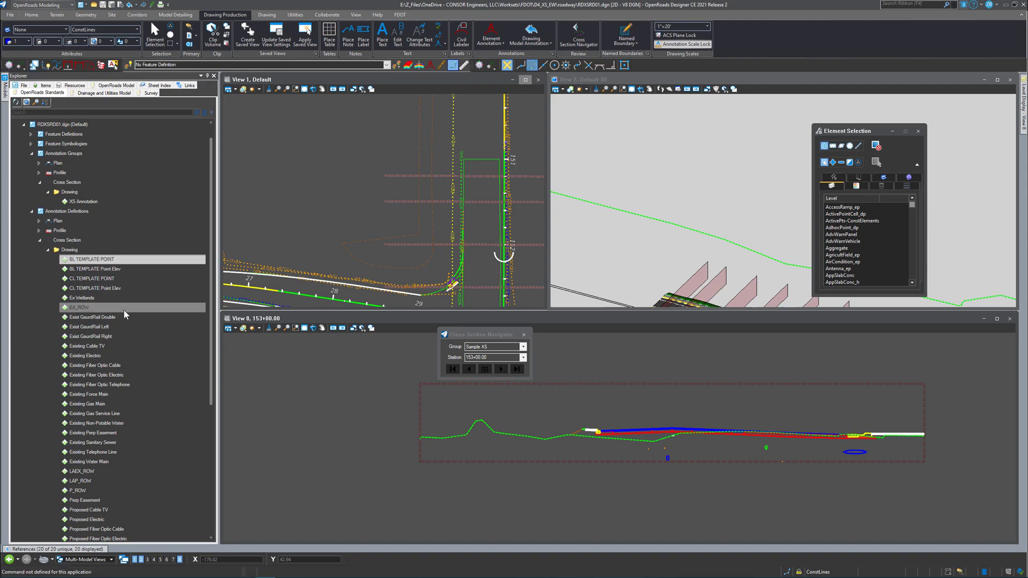
{"action": "left_click", "coordinate": [117, 337], "text": "shift"}
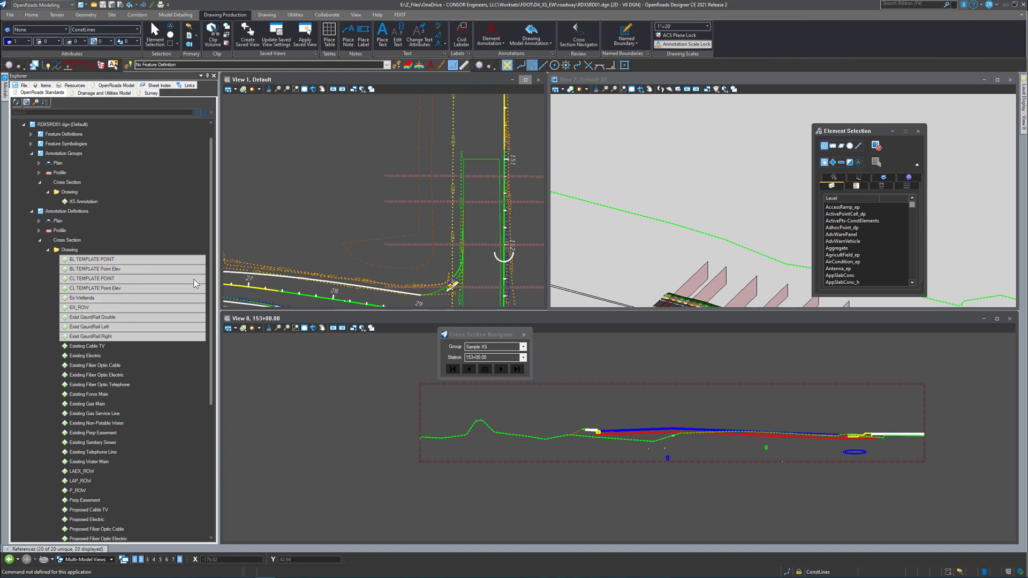
{"action": "left_click_drag", "start_coordinate": [211, 276], "coordinate": [211, 405]}
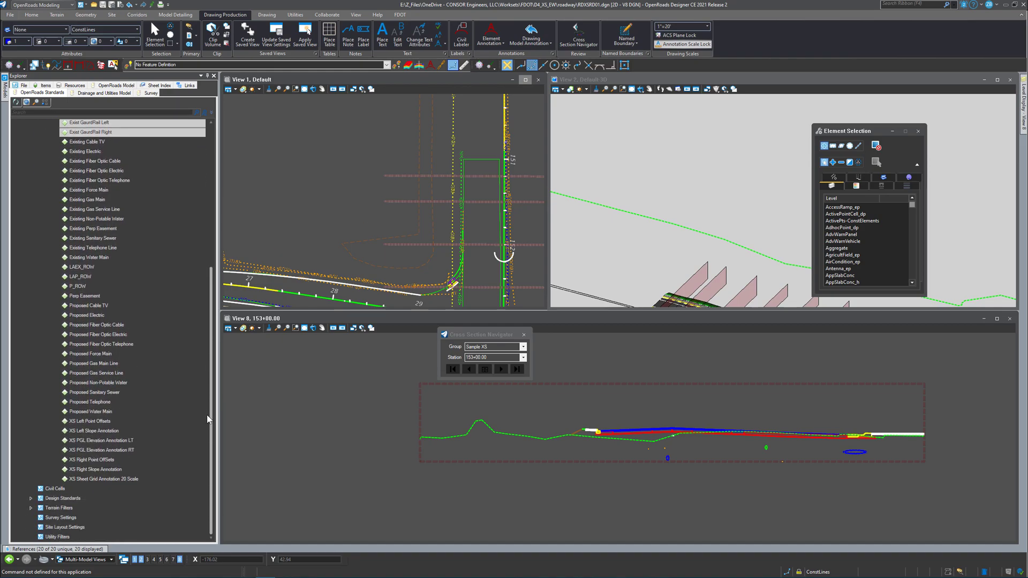
{"action": "left_click", "coordinate": [90, 268], "text": "ctrl"}
{"action": "left_click", "coordinate": [89, 277], "text": "ctrl"}
{"action": "left_click", "coordinate": [90, 287], "text": "ctrl"}
{"action": "left_click", "coordinate": [93, 296], "text": "ctrl"}
{"action": "left_click_drag", "start_coordinate": [119, 421], "coordinate": [109, 477], "text": "ctrl"}
{"action": "right_click", "coordinate": [108, 475]}
{"action": "left_click", "coordinate": [157, 336]}
{"action": "scroll", "coordinate": [102, 303], "scroll_direction": "up", "scroll_amount": 5}
{"action": "right_click", "coordinate": [107, 197]}
{"action": "left_click", "coordinate": [97, 200]}
{"action": "right_click", "coordinate": [96, 200]}
{"action": "left_click", "coordinate": [97, 201]}
{"action": "left_click", "coordinate": [91, 142]}
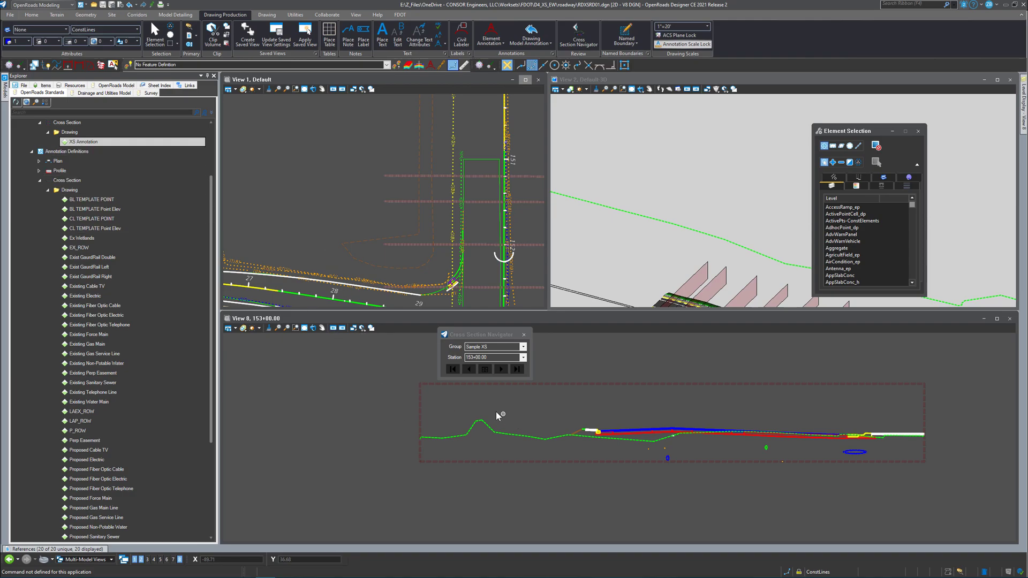
{"action": "left_click", "coordinate": [292, 166]}
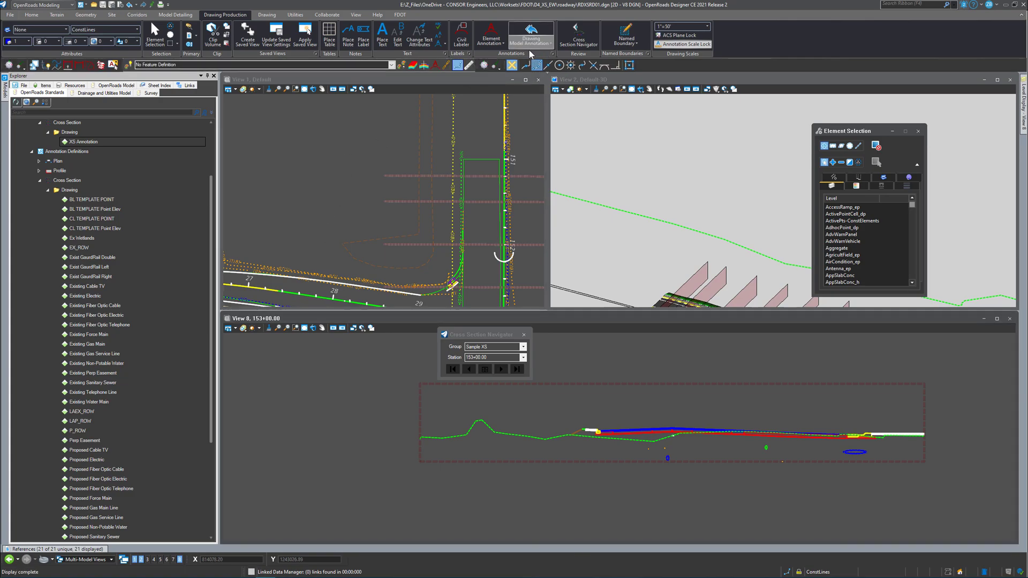
{"action": "left_click", "coordinate": [332, 173]}
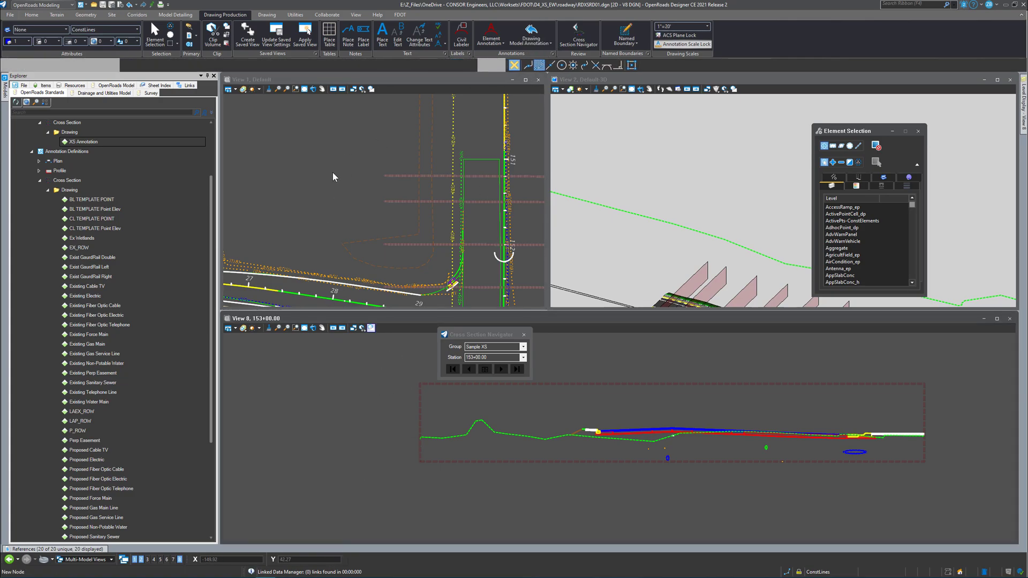
Step: Delete the cross section drawing annotation definitions for template points, wetlands, guardrail, right-of-way, Perp Easement and all XS entries, keeping the existing and proposed utilities
{"action": "left_click", "coordinate": [90, 200]}
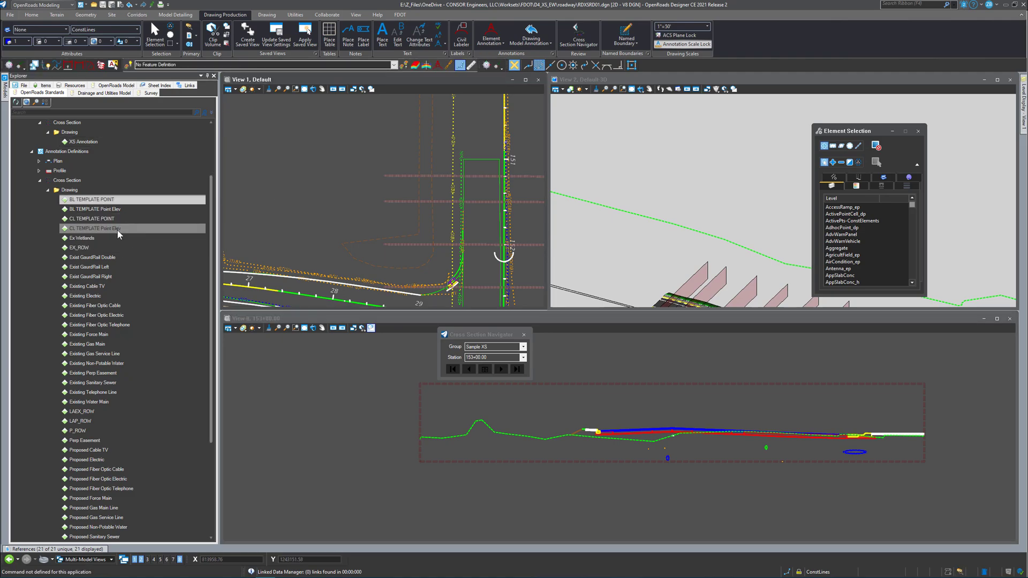
{"action": "left_click", "coordinate": [115, 275], "text": "shift"}
{"action": "scroll", "coordinate": [112, 331], "scroll_direction": "down", "scroll_amount": 2}
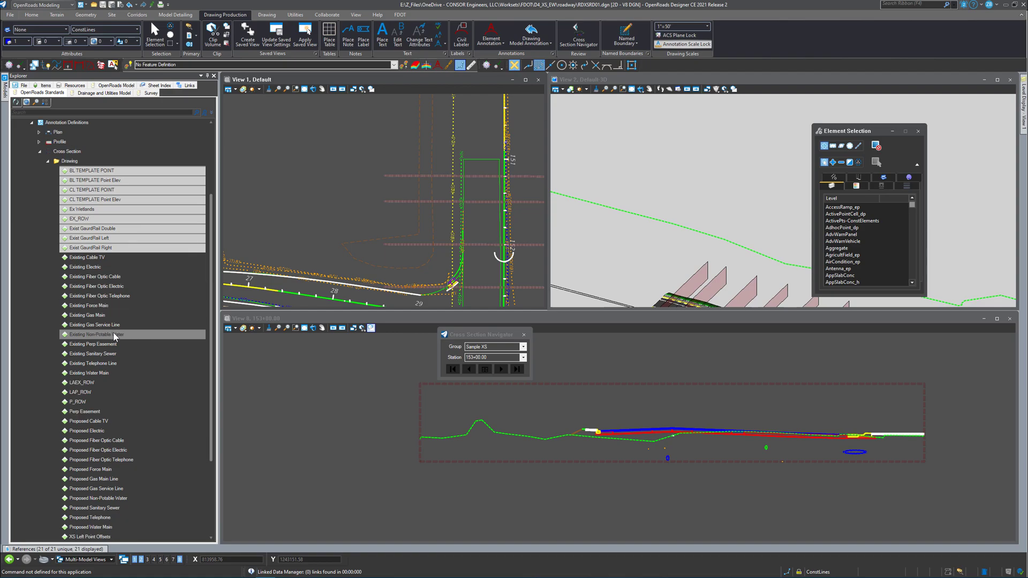
{"action": "left_click_drag", "start_coordinate": [127, 355], "coordinate": [108, 459], "text": "ctrl"}
{"action": "scroll", "coordinate": [114, 387], "scroll_direction": "down", "scroll_amount": 3}
{"action": "left_click", "coordinate": [107, 469], "text": "ctrl"}
{"action": "left_click", "coordinate": [107, 479], "text": "ctrl"}
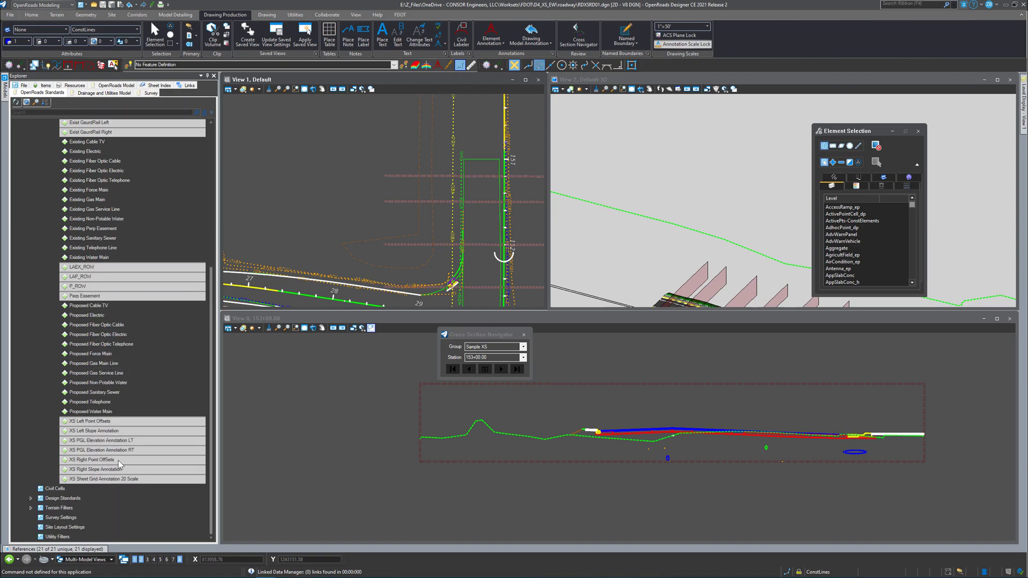
{"action": "right_click", "coordinate": [117, 455]}
{"action": "left_click", "coordinate": [139, 473]}
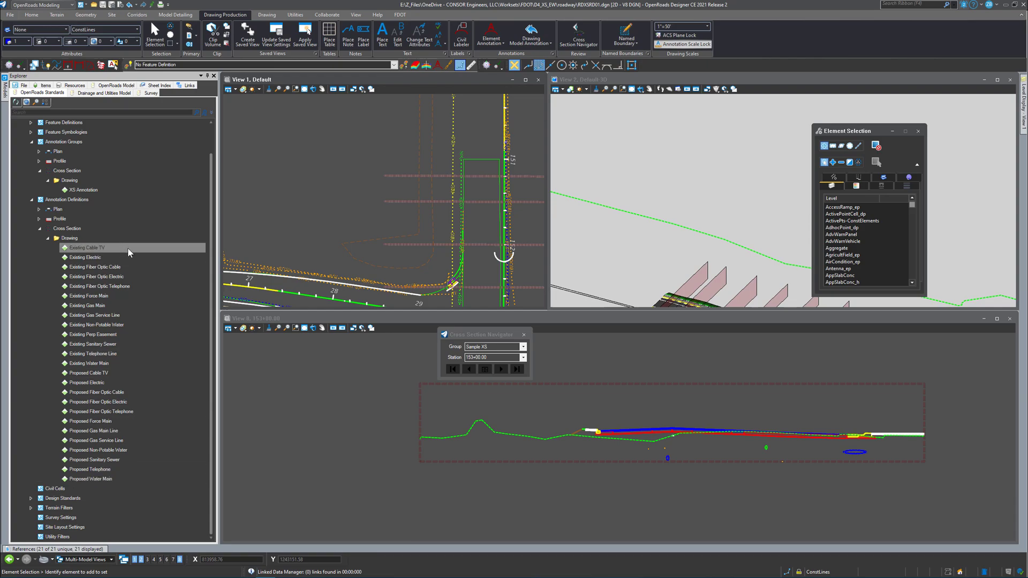
Step: Open the XS Annotation group for management and start an XML export into the Roadway project's eng_data folder
{"action": "right_click", "coordinate": [96, 189]}
{"action": "left_click", "coordinate": [105, 193]}
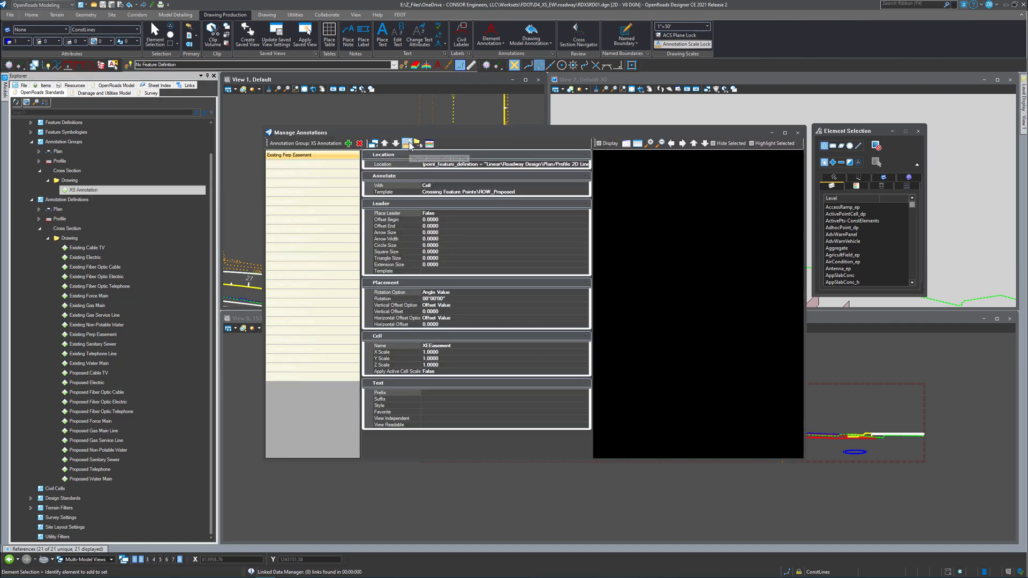
{"action": "left_click", "coordinate": [419, 143]}
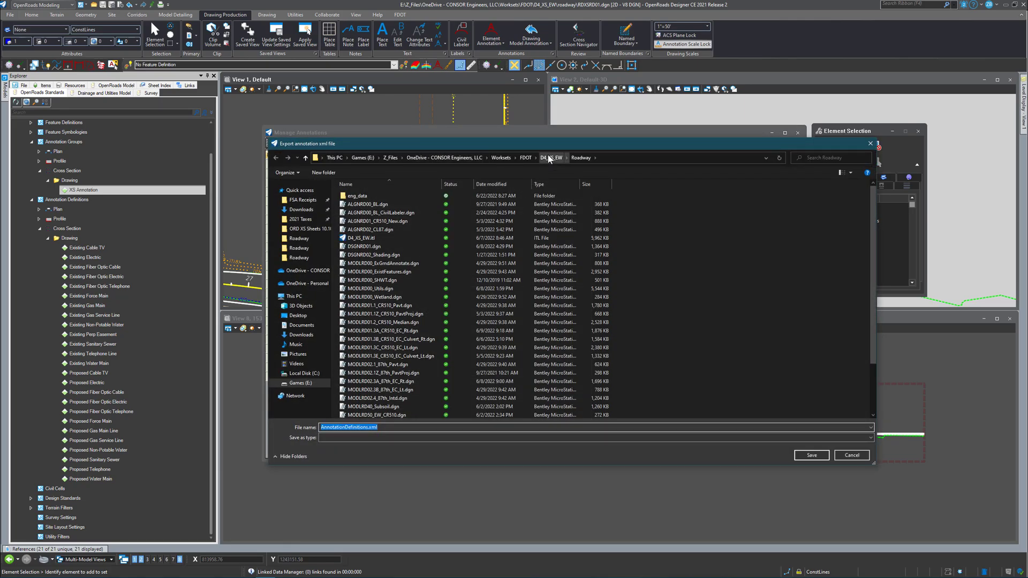
{"action": "left_click", "coordinate": [358, 198]}
{"action": "double_click", "coordinate": [358, 197]}
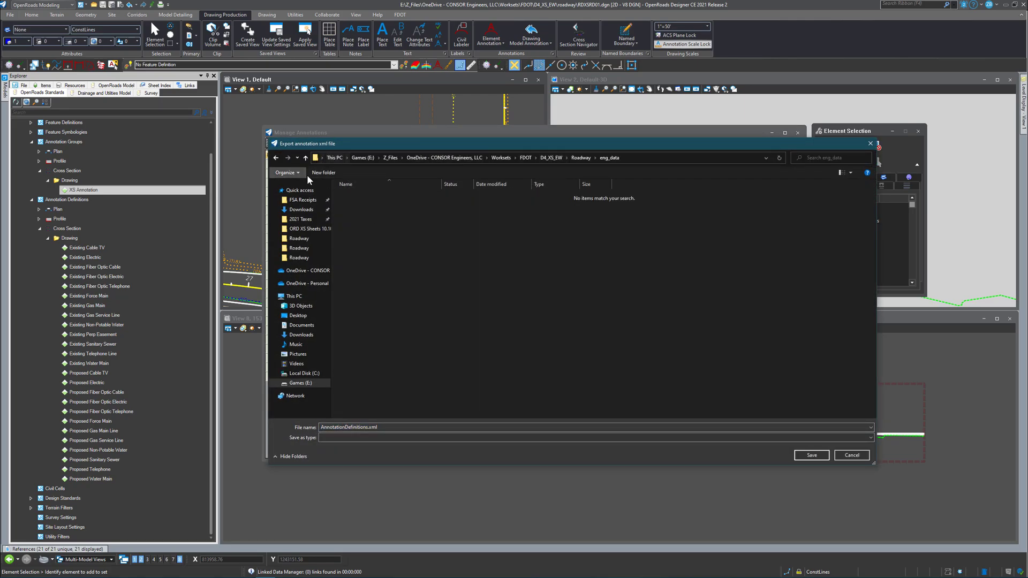
Step: Create an Annotation folder with an XS subfolder inside eng_data and open it as the export location
{"action": "left_click", "coordinate": [323, 173]}
{"action": "type", "text": "Annotation"}
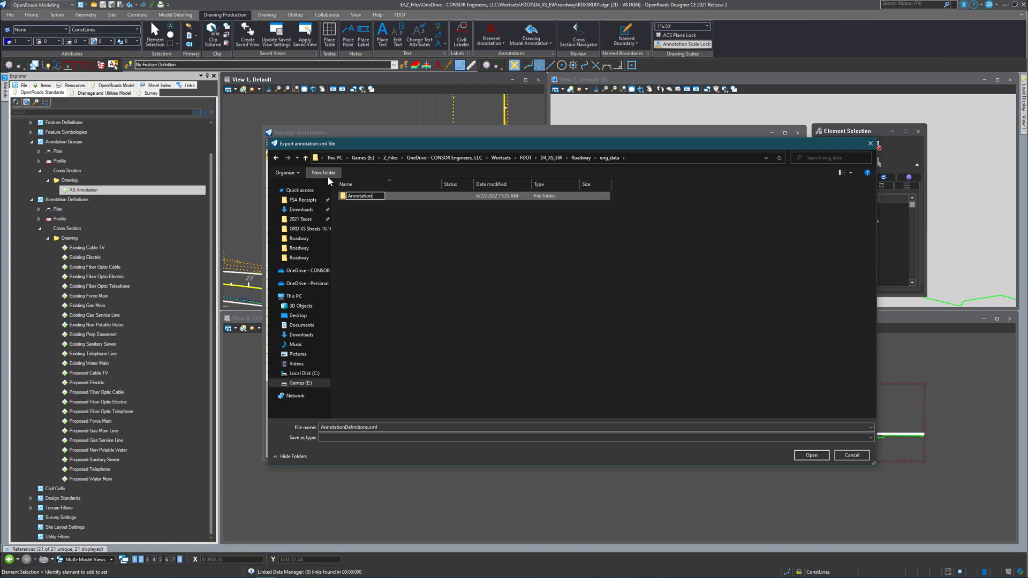
{"action": "key", "text": "Return"}
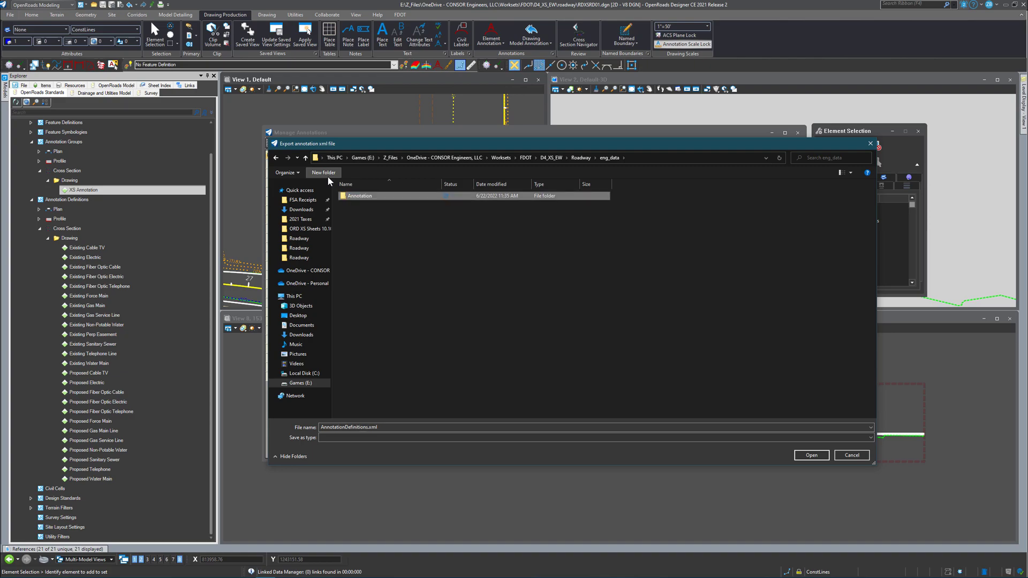
{"action": "key", "text": "Return"}
{"action": "left_click", "coordinate": [324, 172]}
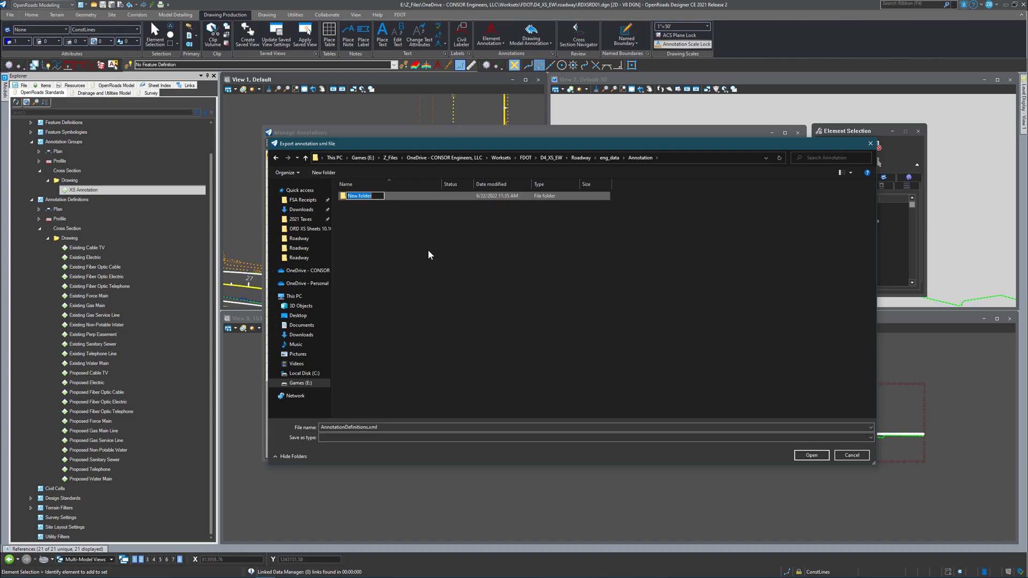
{"action": "type", "text": "XS"}
{"action": "left_click", "coordinate": [429, 249]}
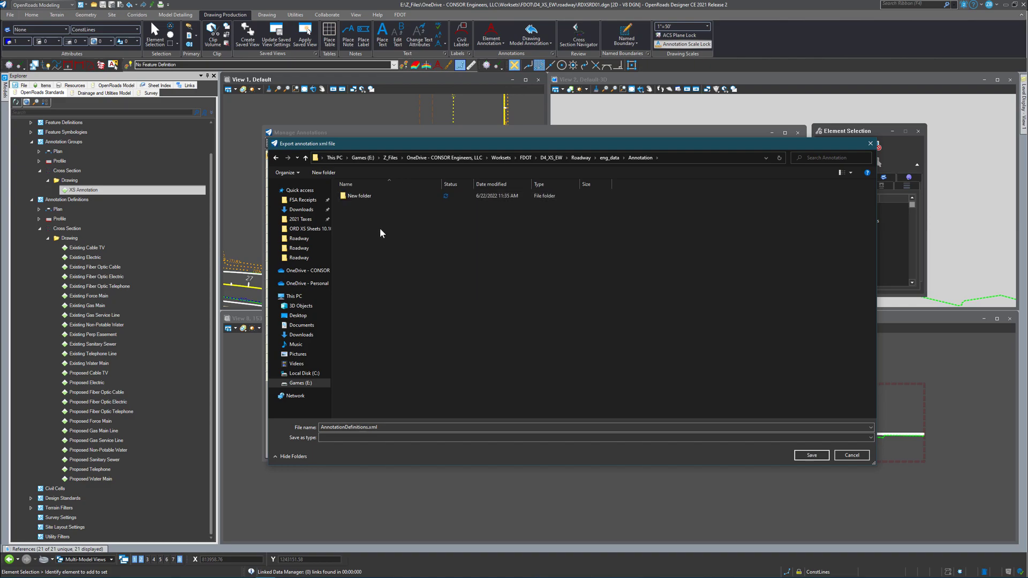
{"action": "double_click", "coordinate": [354, 195]}
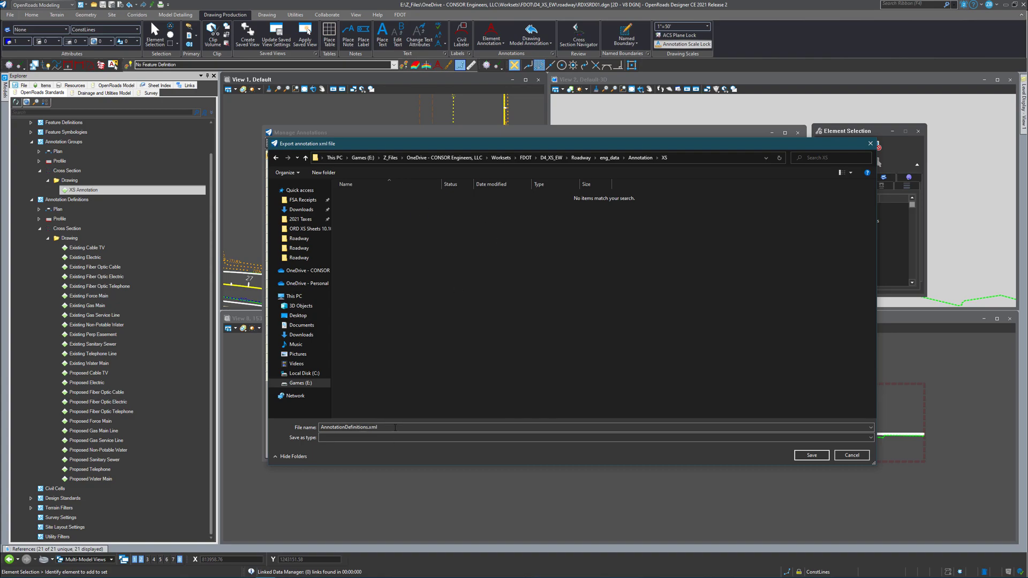
Step: Name the export file AnnotationDefinitions_Utils.xml and save it in the XS folder
{"action": "left_click", "coordinate": [368, 428]}
{"action": "left_click", "coordinate": [368, 428]}
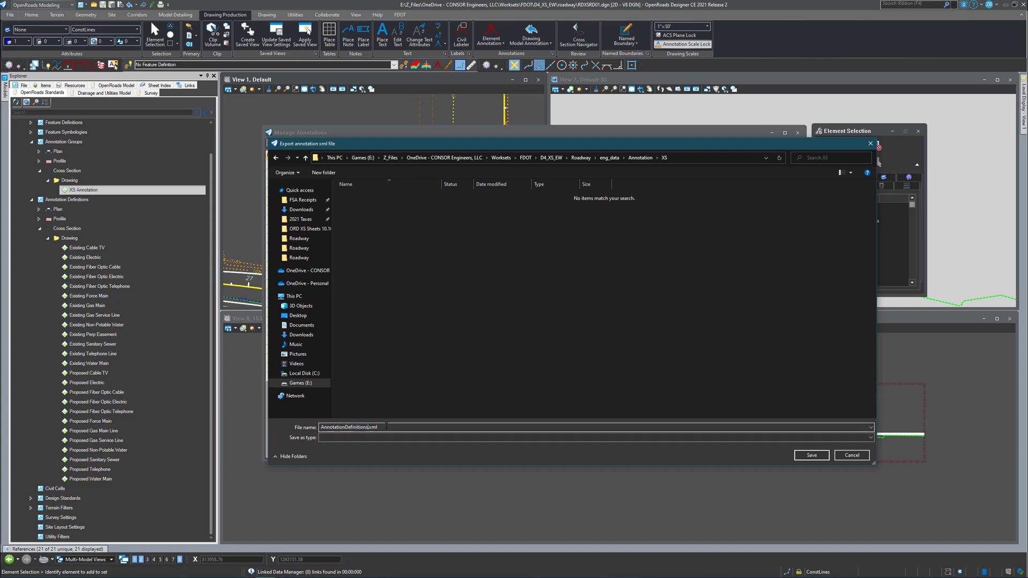
{"action": "type", "text": "_XS"}
{"action": "key", "text": "Return"}
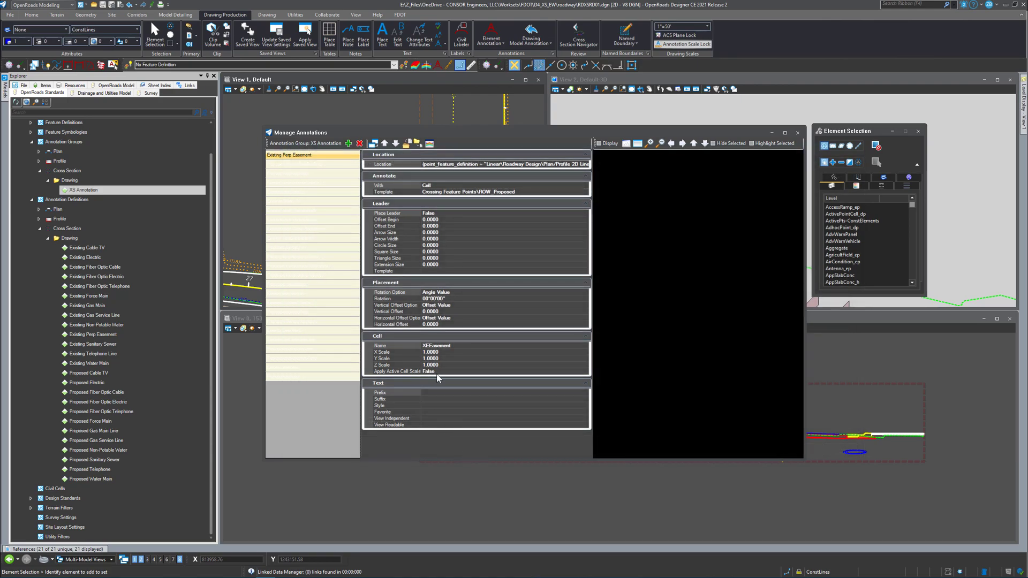
Step: Start an annotation XML import and browse the OneDrive Microstation files to the FDOTConnect folder in the FDOT Connect library
{"action": "left_click", "coordinate": [407, 143]}
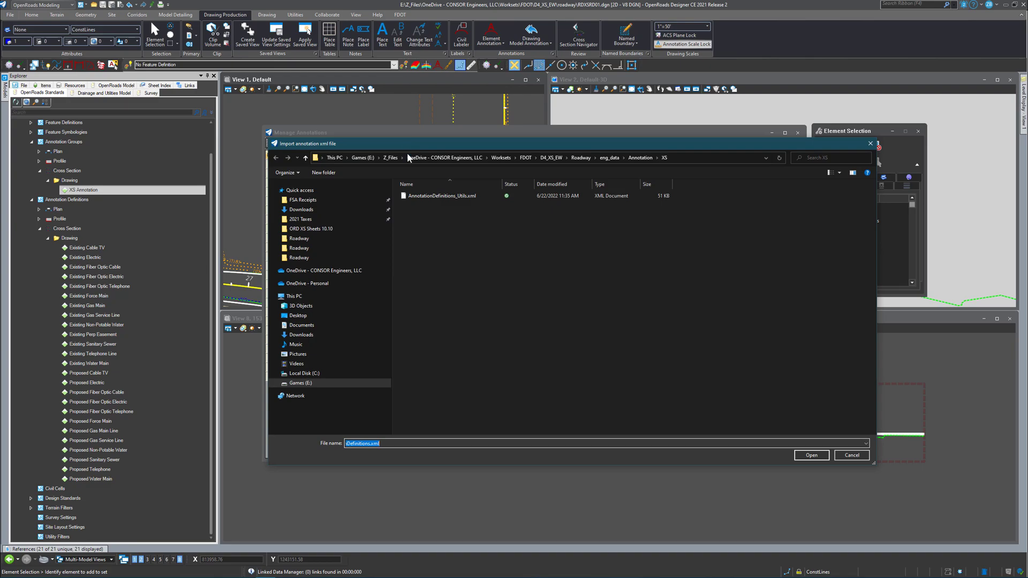
{"action": "left_click", "coordinate": [367, 269]}
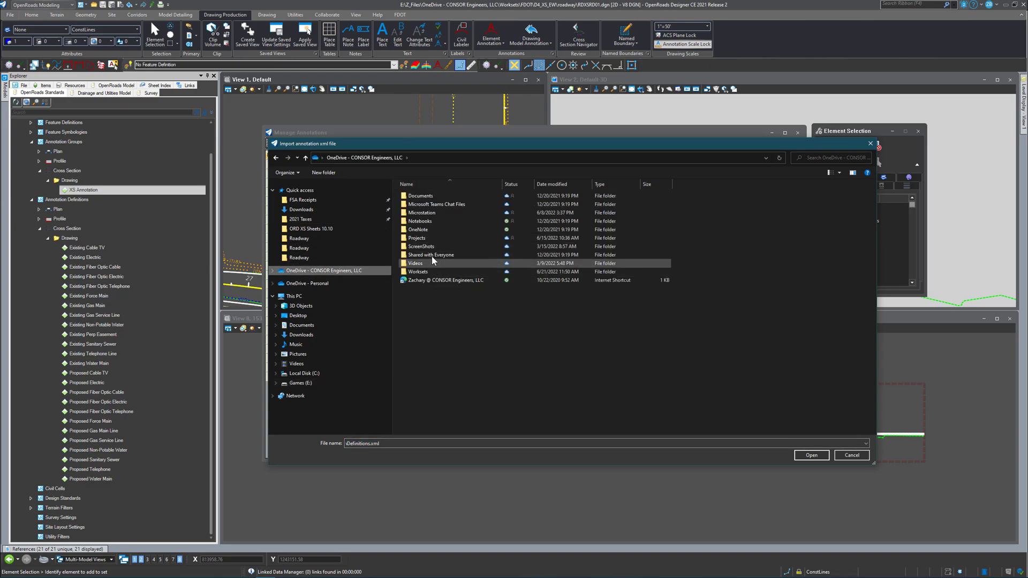
{"action": "double_click", "coordinate": [437, 213]}
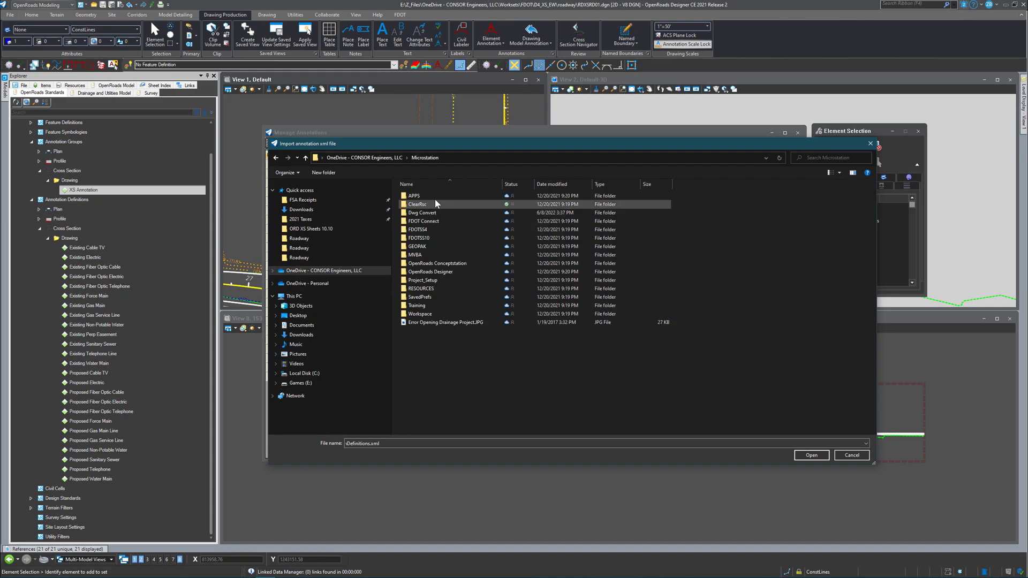
{"action": "double_click", "coordinate": [434, 221]}
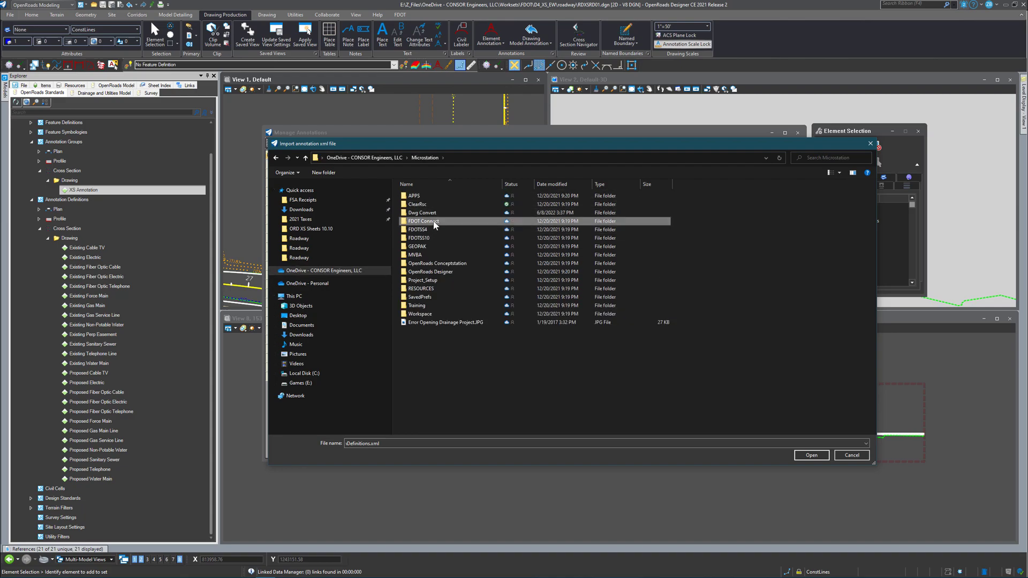
{"action": "double_click", "coordinate": [433, 198]}
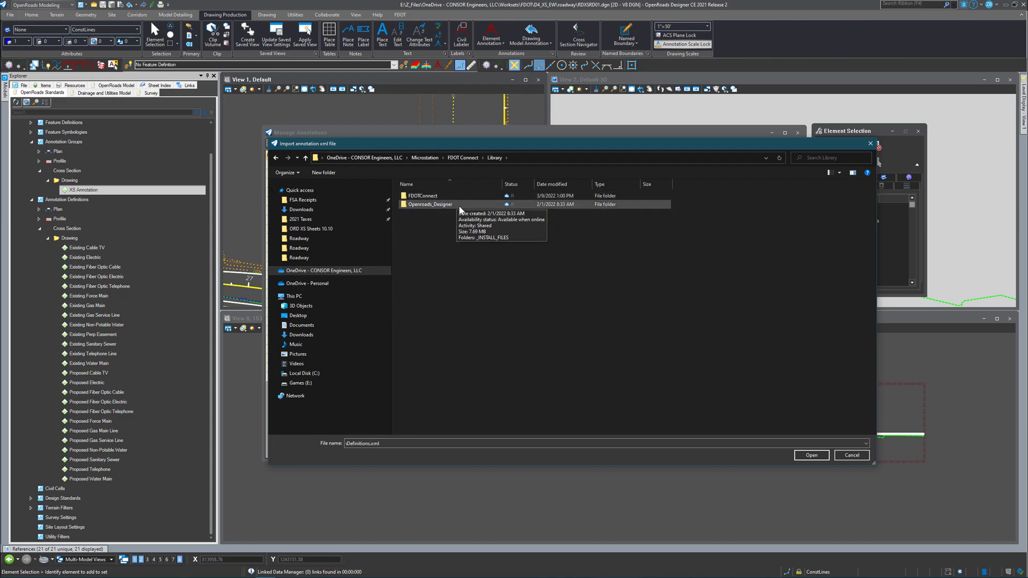
{"action": "double_click", "coordinate": [455, 204]}
{"action": "key", "text": "alt+Left"}
{"action": "double_click", "coordinate": [420, 195]}
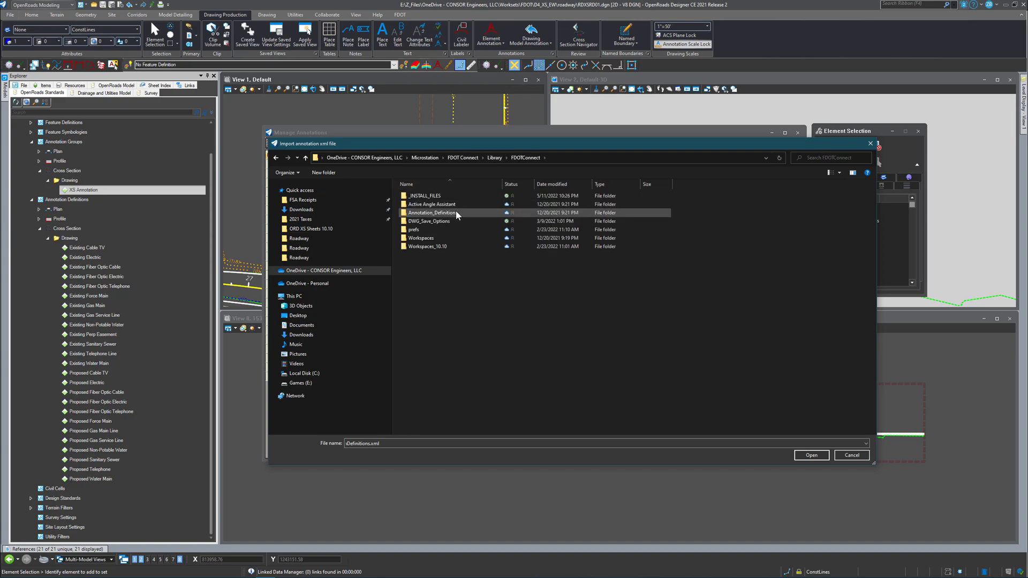
Step: Import XSAnnotationDefinitions_10.10.xml from the XS folder of Annotation_Definitions, and look through the imported definitions
{"action": "double_click", "coordinate": [454, 213]}
{"action": "double_click", "coordinate": [434, 204]}
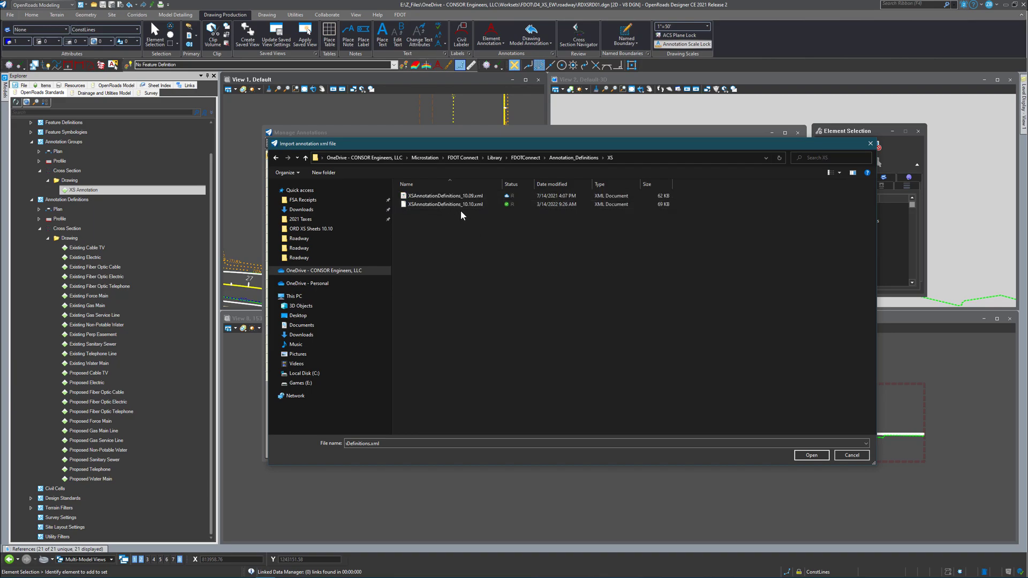
{"action": "left_click", "coordinate": [482, 204]}
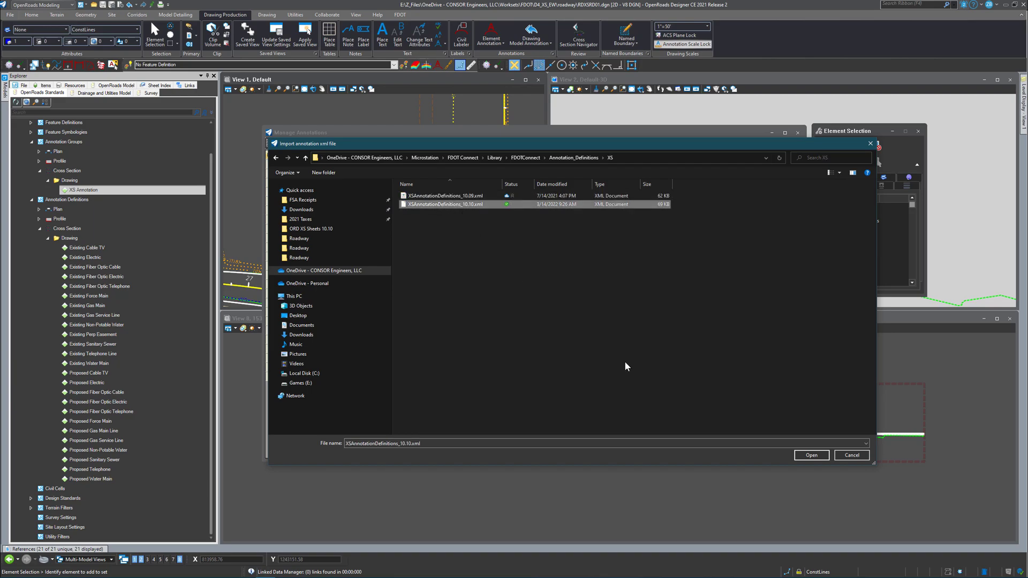
{"action": "left_click", "coordinate": [811, 455]}
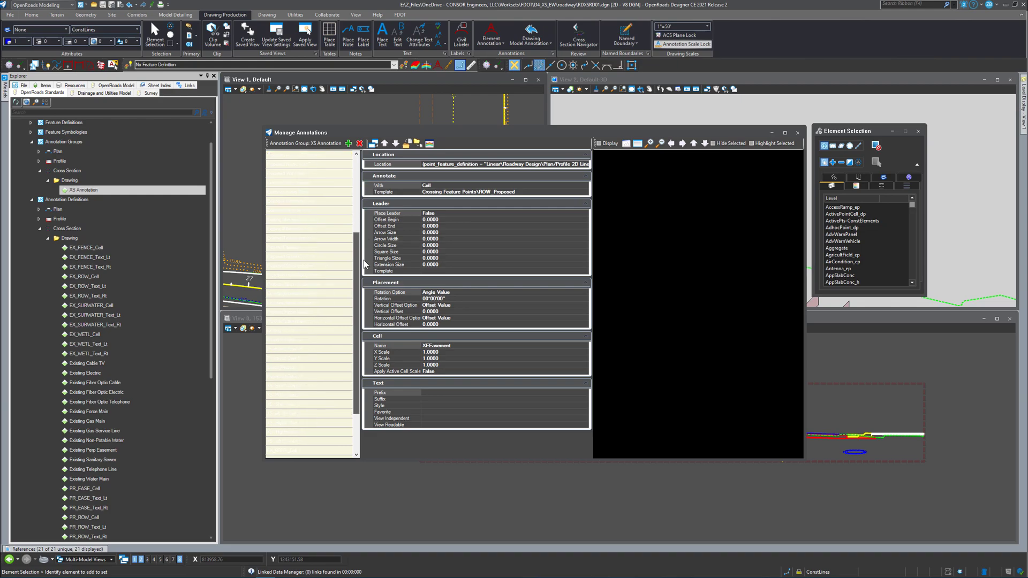
{"action": "left_click_drag", "start_coordinate": [364, 320], "coordinate": [365, 169]}
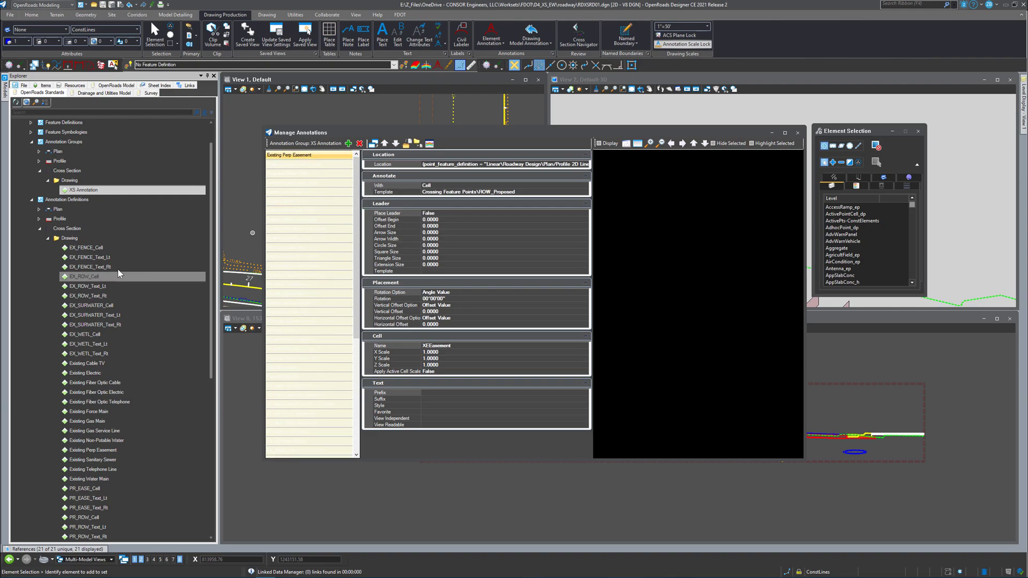
{"action": "mouse_move", "coordinate": [213, 199]}
{"action": "left_mouse_down"}
{"action": "mouse_move", "coordinate": [228, 368]}
{"action": "mouse_move", "coordinate": [213, 167]}
{"action": "left_mouse_up"}
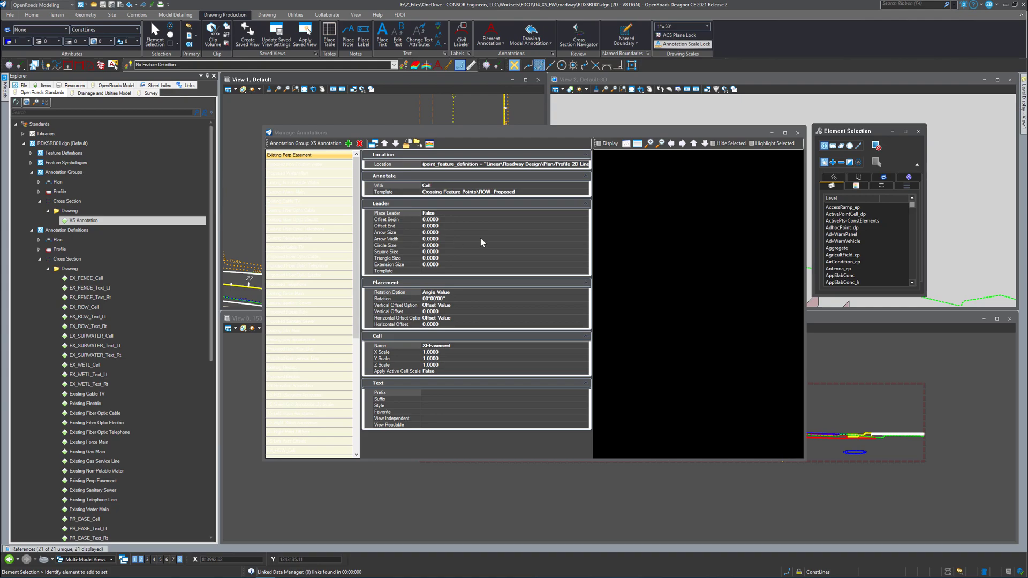
Step: Export the XS annotation definitions to the XS folder under a name adapted from XSAnnotationDefinitions_10.10.xml, and close Manage Annotations
{"action": "left_click_drag", "start_coordinate": [409, 133], "coordinate": [419, 137]}
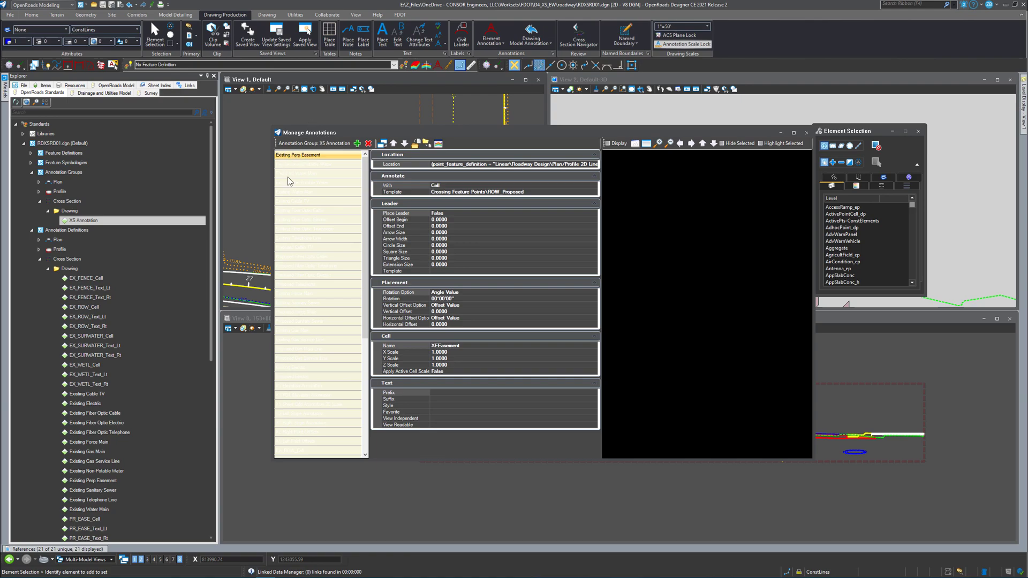
{"action": "left_click", "coordinate": [425, 144]}
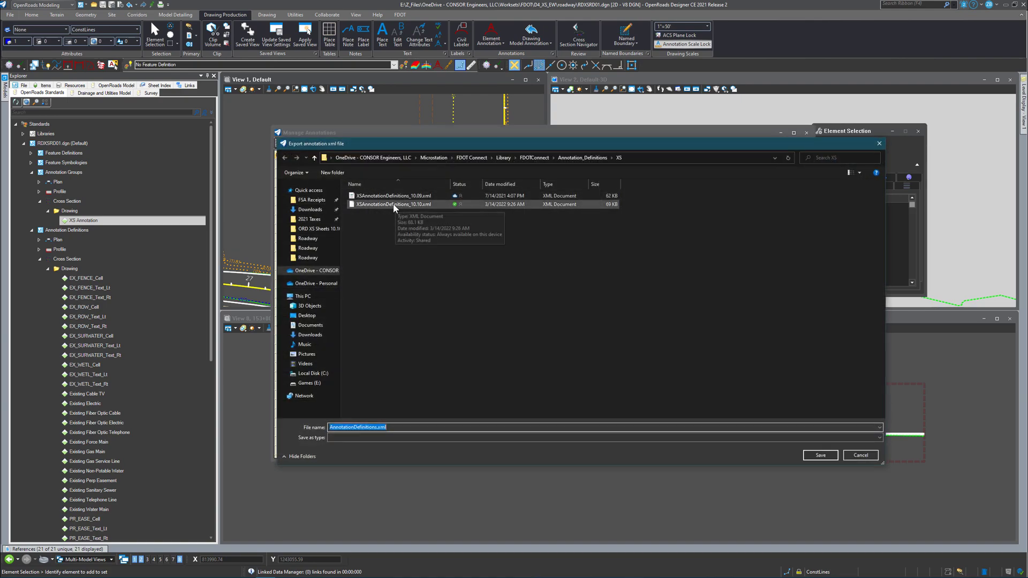
{"action": "left_click", "coordinate": [393, 204]}
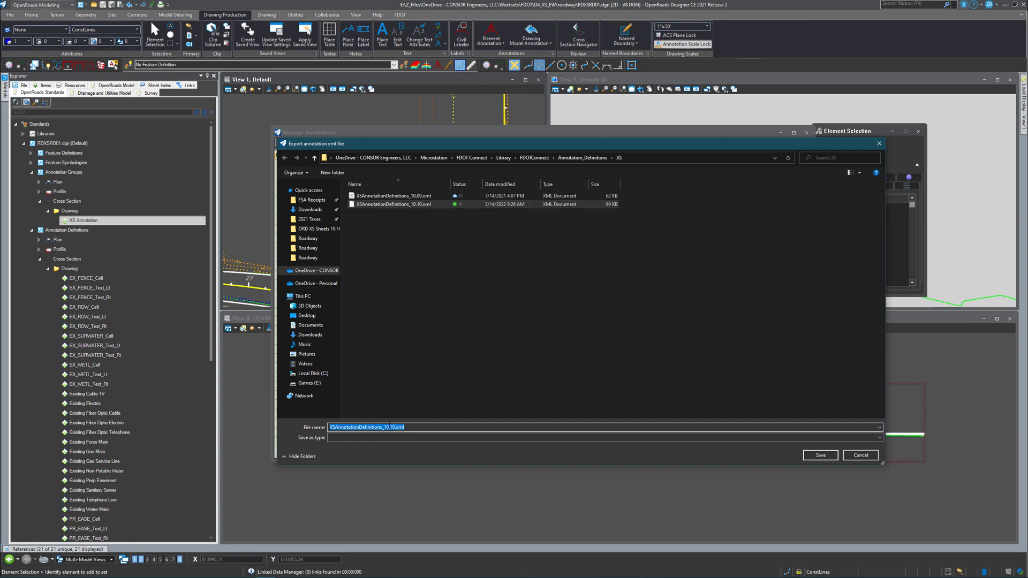
{"action": "left_click", "coordinate": [382, 427]}
{"action": "type", "text": "_"}
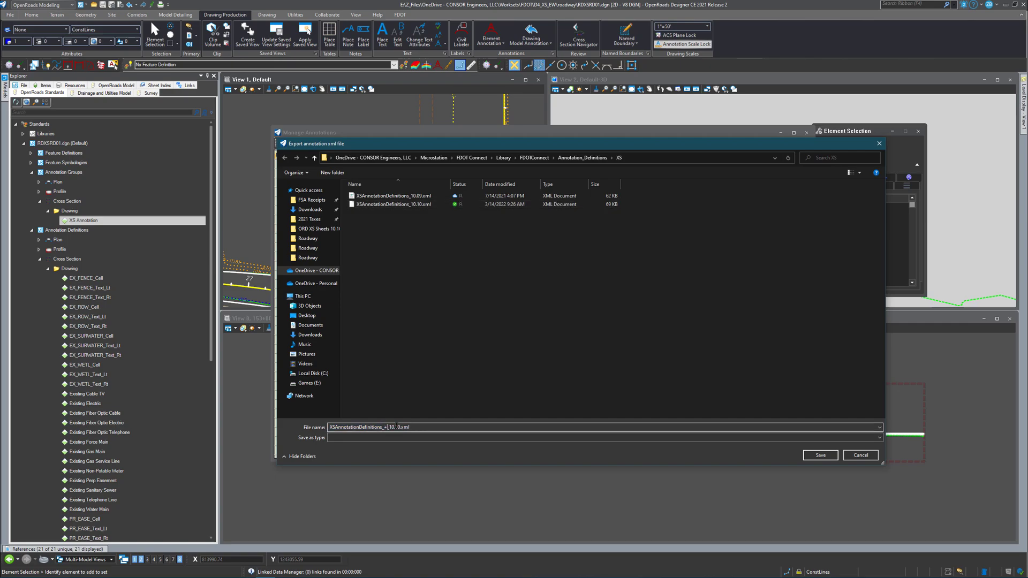
{"action": "key", "text": "Return"}
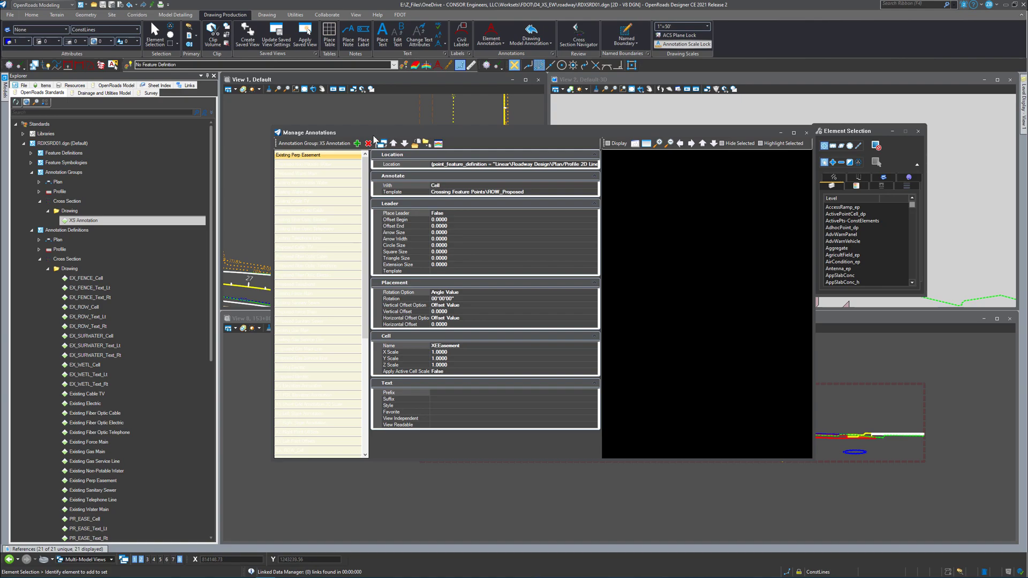
{"action": "left_click_drag", "start_coordinate": [362, 134], "coordinate": [388, 121]}
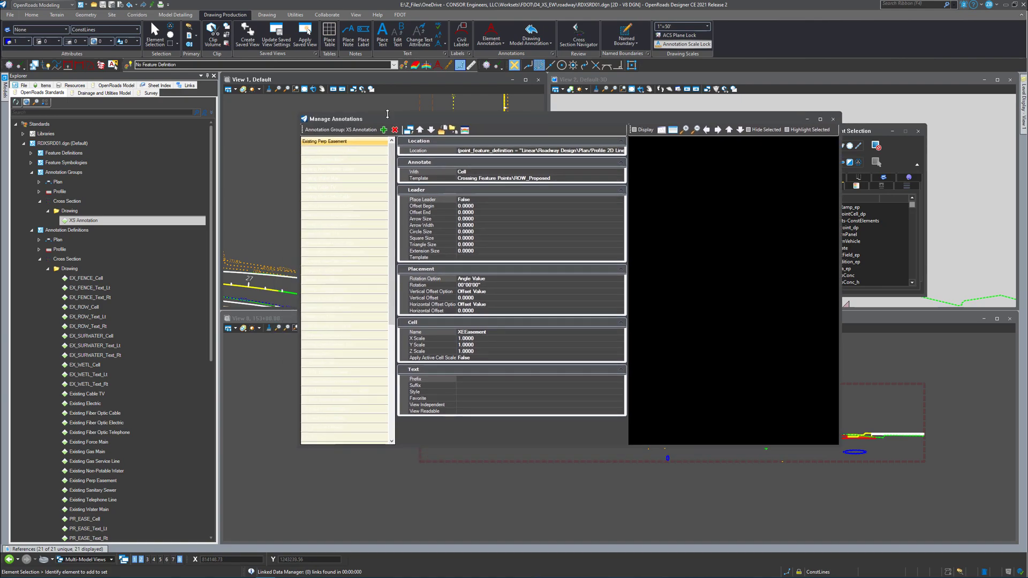
{"action": "left_click", "coordinate": [832, 121]}
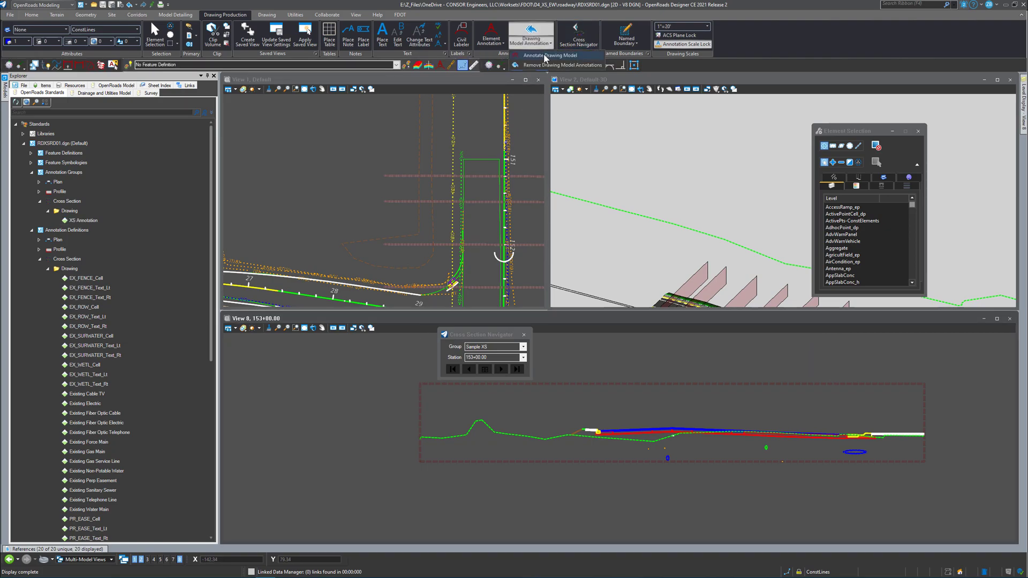
Step: Annotate all drawing models with the XS Annotation group
{"action": "left_click", "coordinate": [544, 47]}
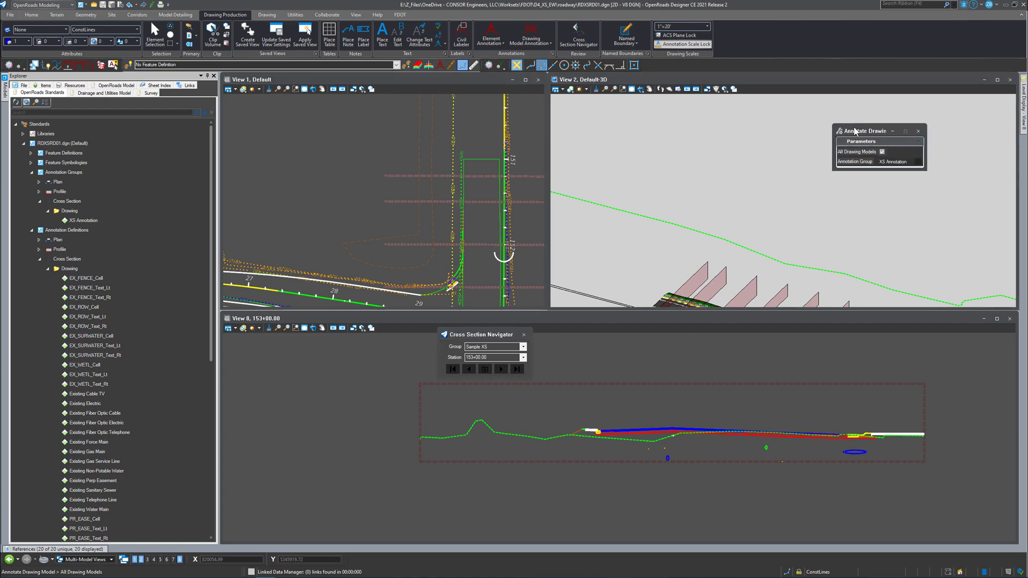
{"action": "mouse_move", "coordinate": [855, 136]}
{"action": "left_mouse_down"}
{"action": "mouse_move", "coordinate": [350, 370]}
{"action": "mouse_move", "coordinate": [341, 360]}
{"action": "left_mouse_up"}
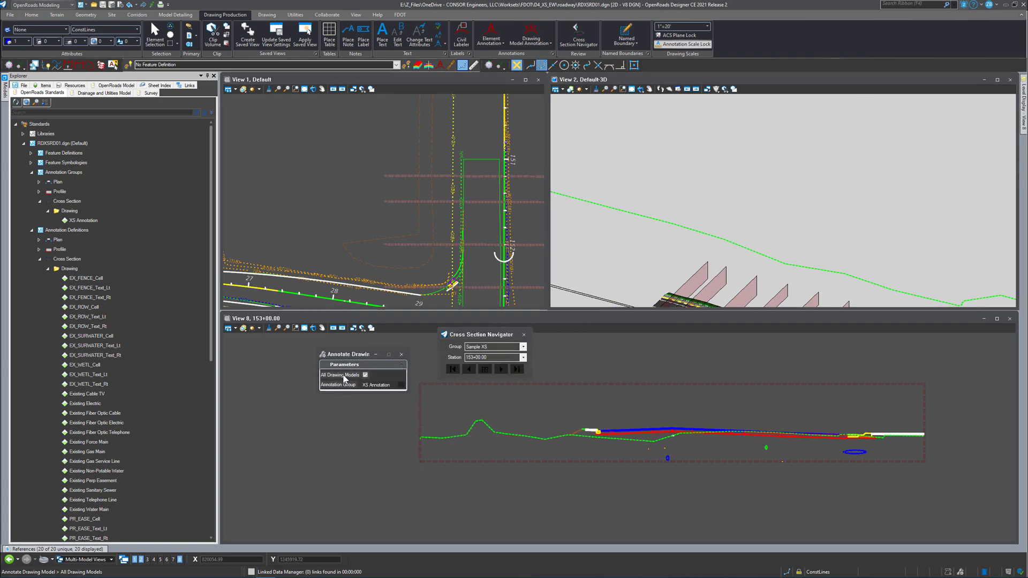
{"action": "left_click", "coordinate": [375, 385]}
{"action": "left_click", "coordinate": [369, 391]}
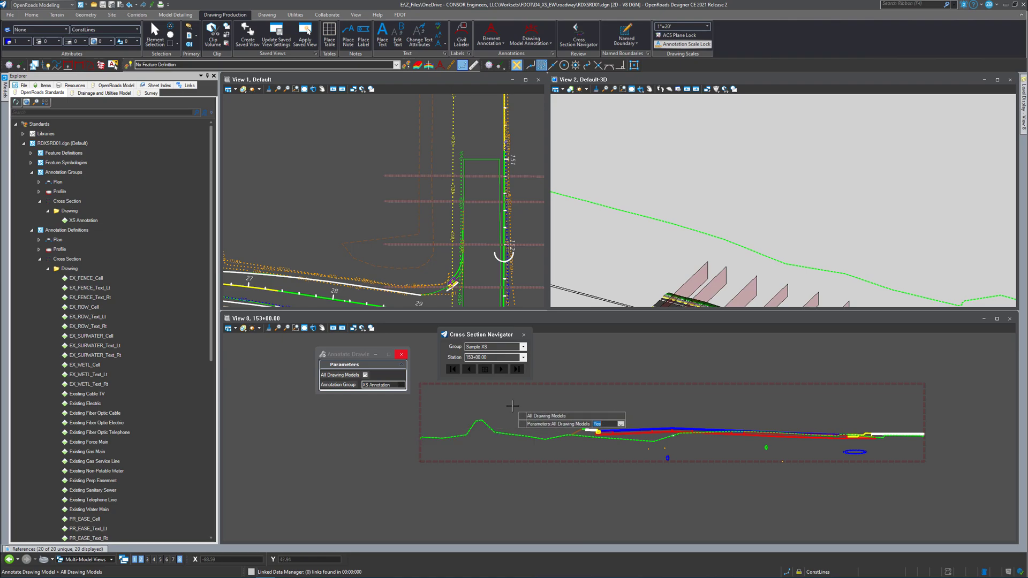
{"action": "left_click", "coordinate": [476, 403]}
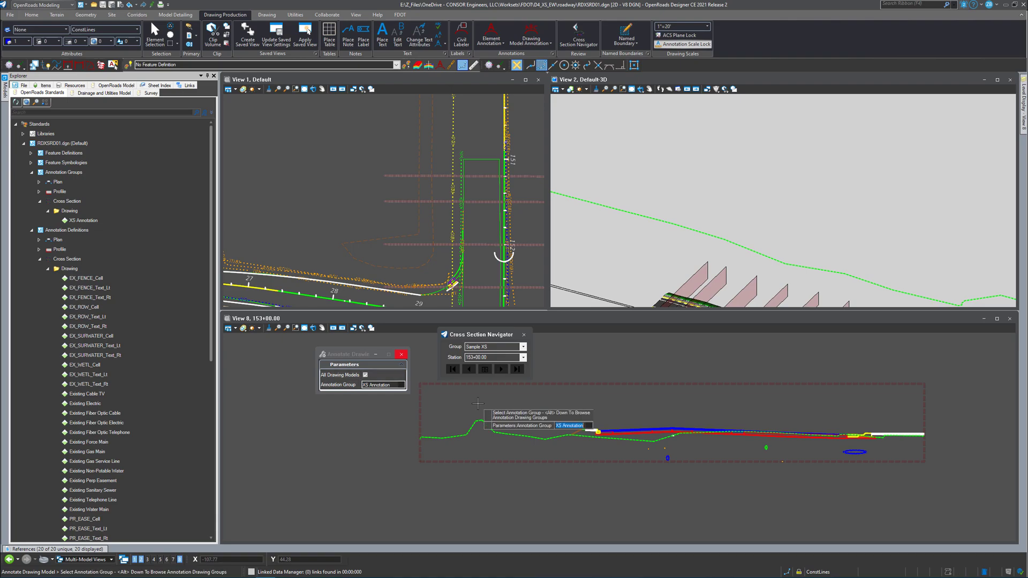
{"action": "left_click", "coordinate": [477, 403]}
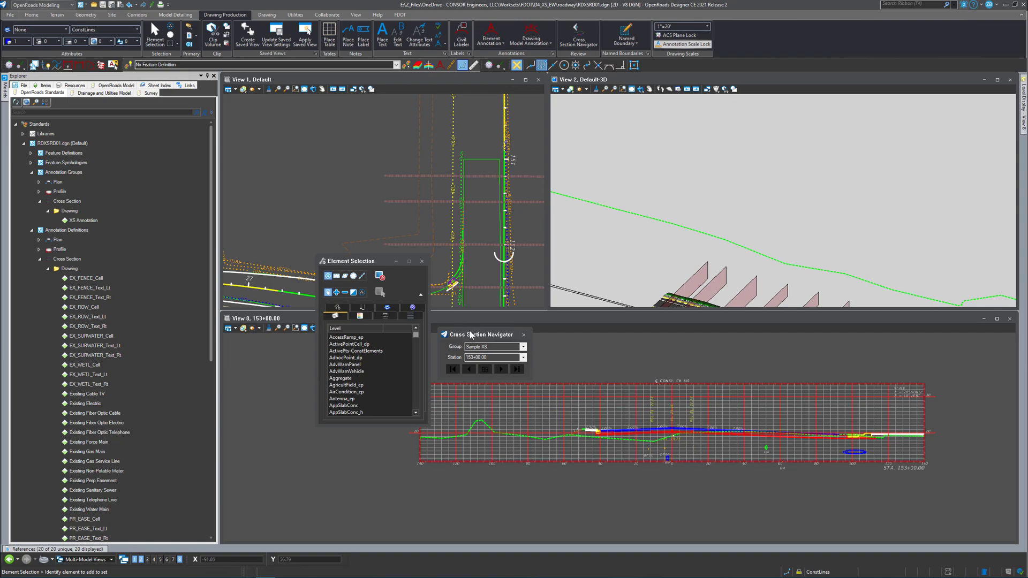
Step: Examine the annotated Sample XS cross sections at stations 153+00, 152+00 and 151+20, including slope, elevation, utility and surface water labels
{"action": "scroll", "coordinate": [687, 451], "scroll_direction": "up", "scroll_amount": 2}
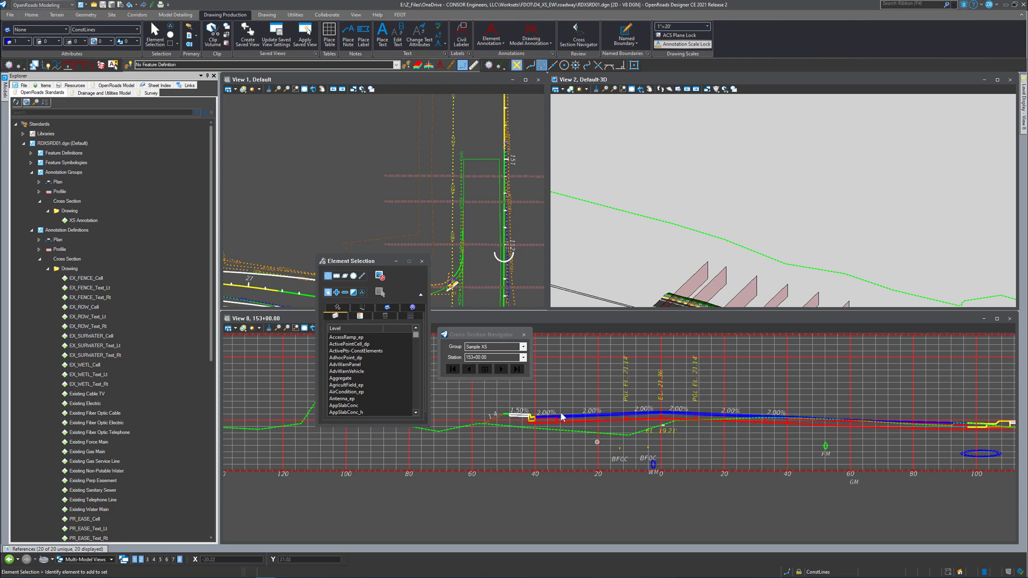
{"action": "left_click", "coordinate": [471, 369]}
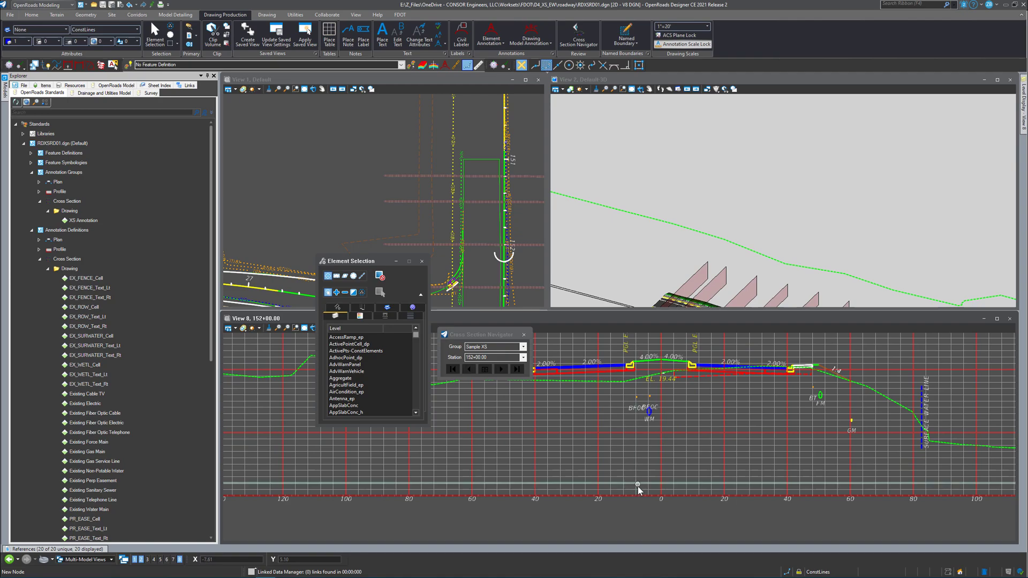
{"action": "scroll", "coordinate": [653, 403], "scroll_direction": "down", "scroll_amount": 2}
{"action": "scroll", "coordinate": [650, 397], "scroll_direction": "up", "scroll_amount": 2}
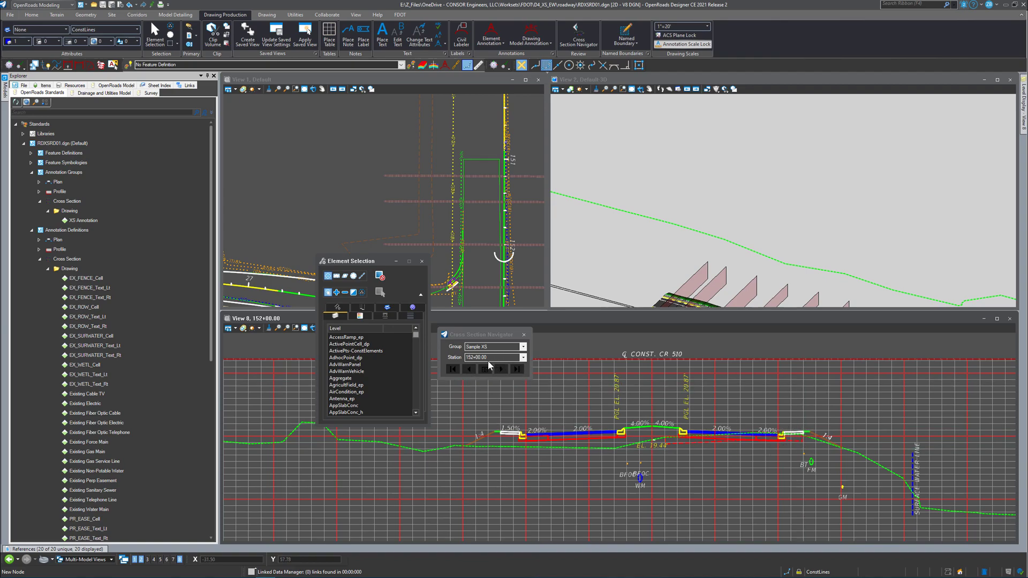
{"action": "left_click", "coordinate": [471, 370]}
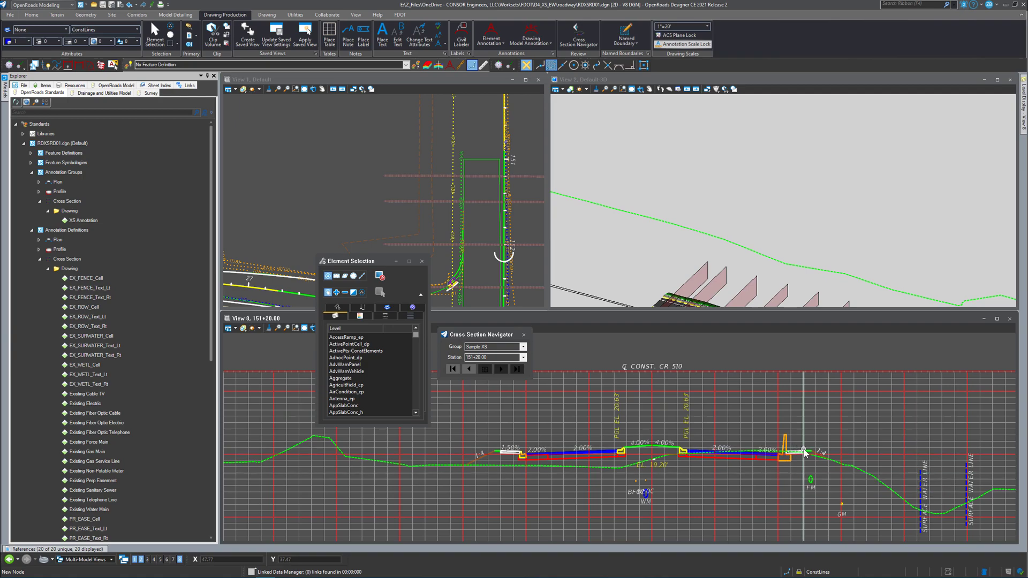
{"action": "scroll", "coordinate": [789, 454], "scroll_direction": "up", "scroll_amount": 3}
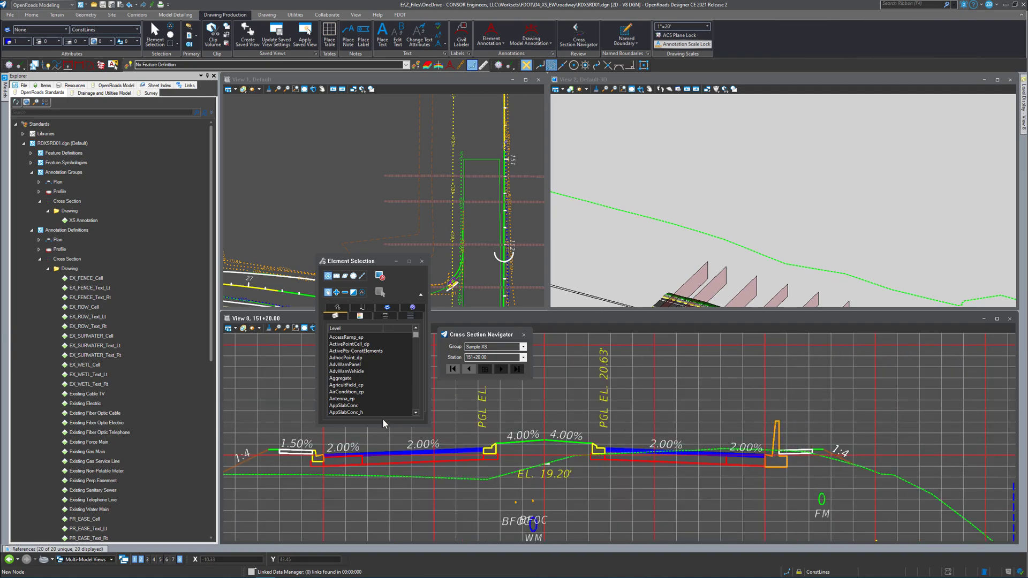
{"action": "scroll", "coordinate": [670, 429], "scroll_direction": "down", "scroll_amount": 3}
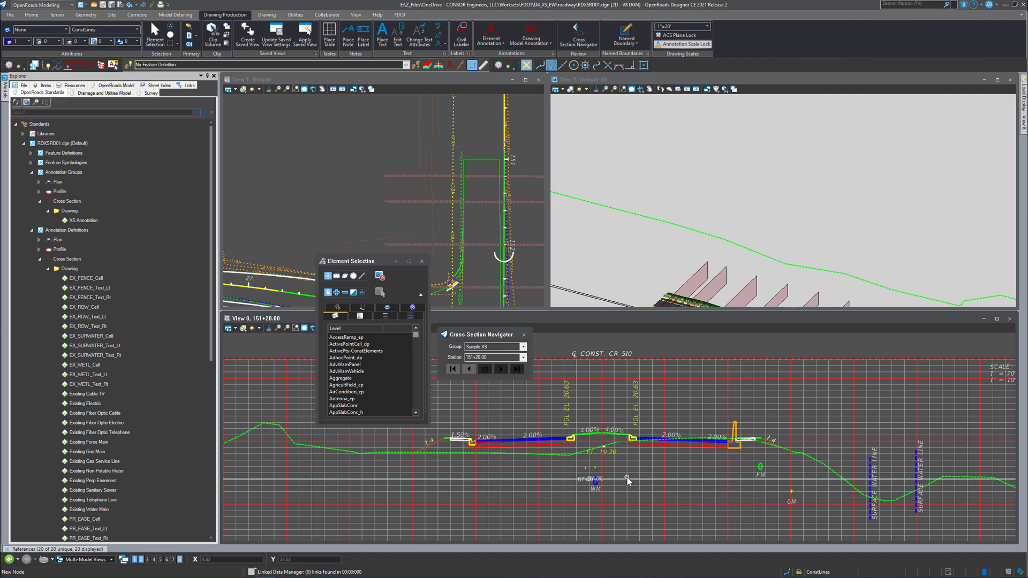
{"action": "scroll", "coordinate": [738, 440], "scroll_direction": "up", "scroll_amount": 3}
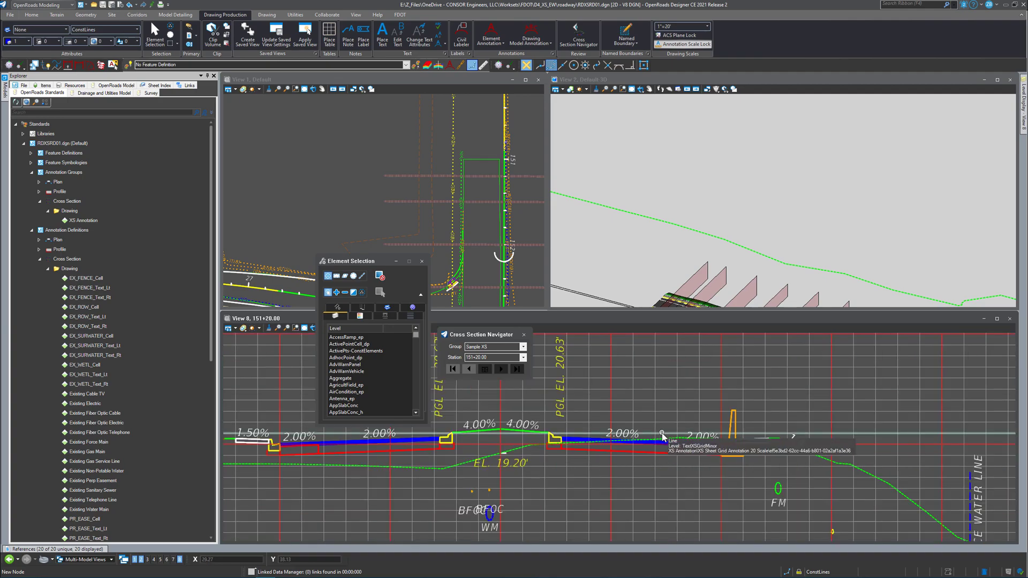
{"action": "scroll", "coordinate": [663, 442], "scroll_direction": "down", "scroll_amount": 3}
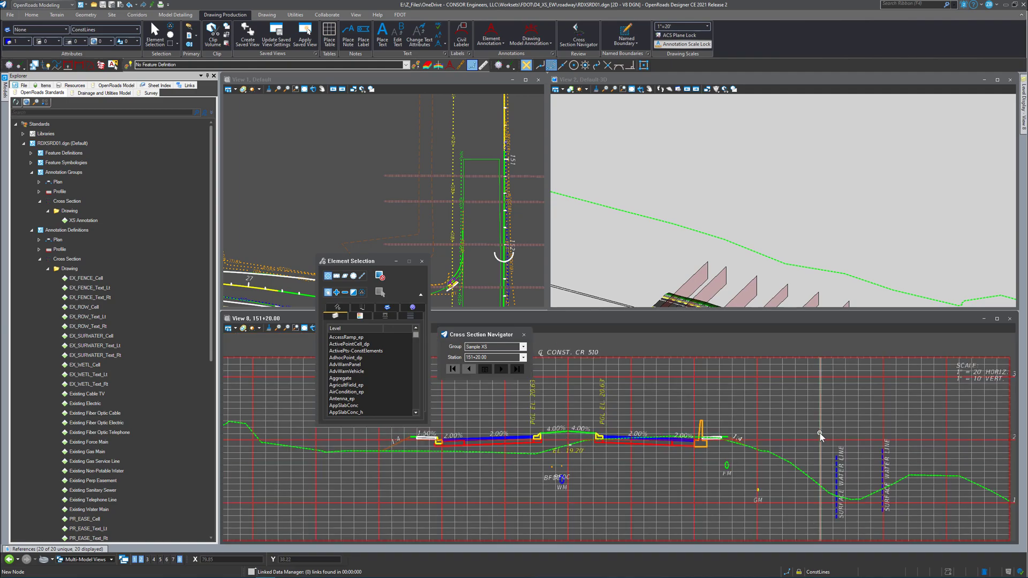
{"action": "scroll", "coordinate": [878, 439], "scroll_direction": "down", "scroll_amount": 3}
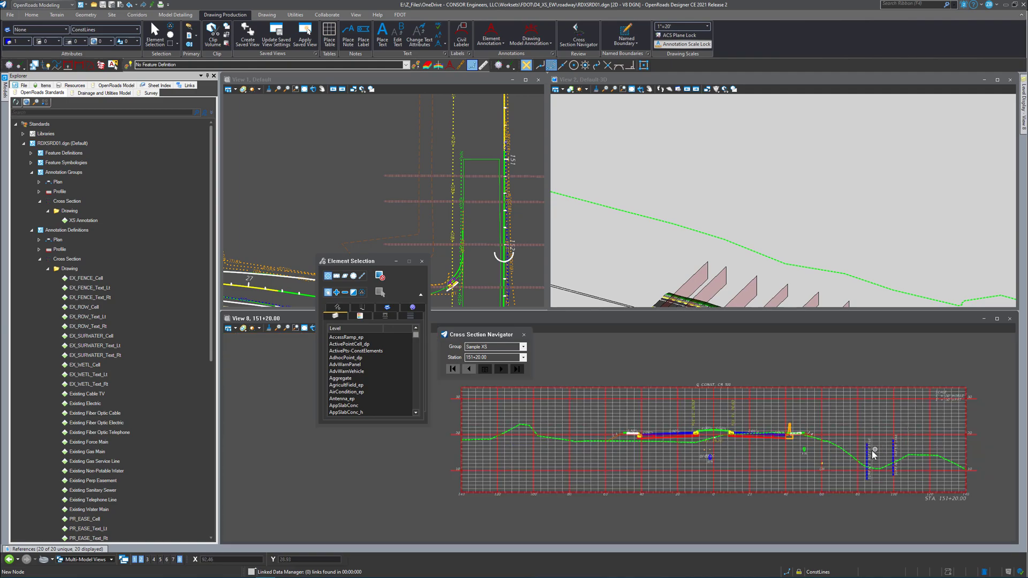
{"action": "scroll", "coordinate": [892, 461], "scroll_direction": "up", "scroll_amount": 3}
{"action": "scroll", "coordinate": [868, 445], "scroll_direction": "down", "scroll_amount": 3}
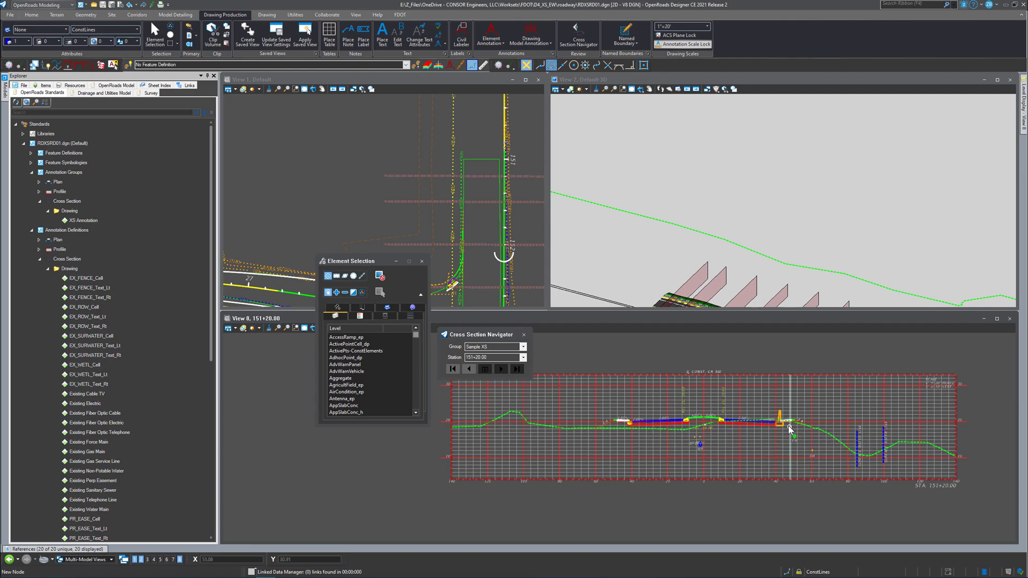
{"action": "scroll", "coordinate": [953, 390], "scroll_direction": "up", "scroll_amount": 3}
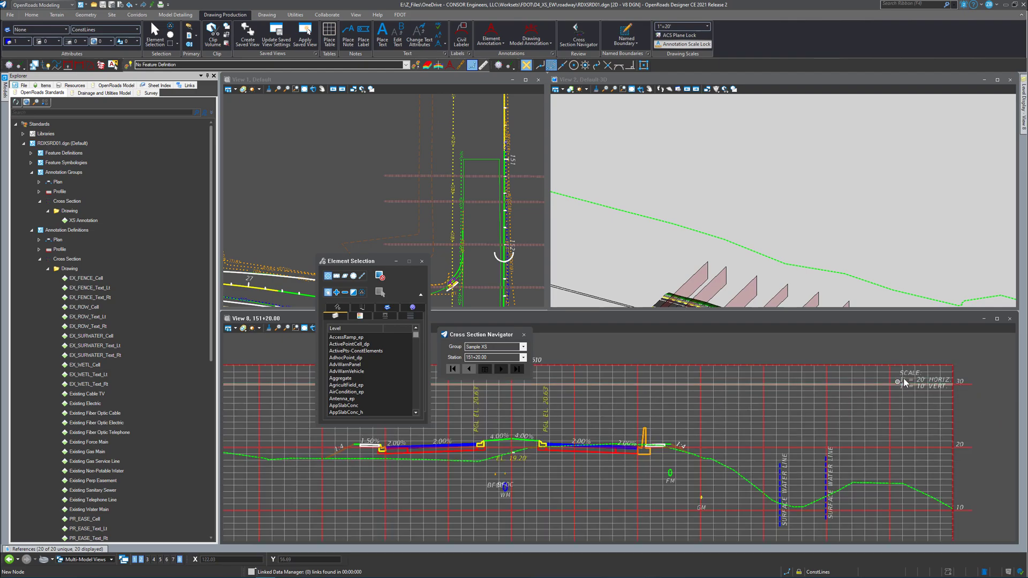
{"action": "scroll", "coordinate": [898, 382], "scroll_direction": "down", "scroll_amount": 3}
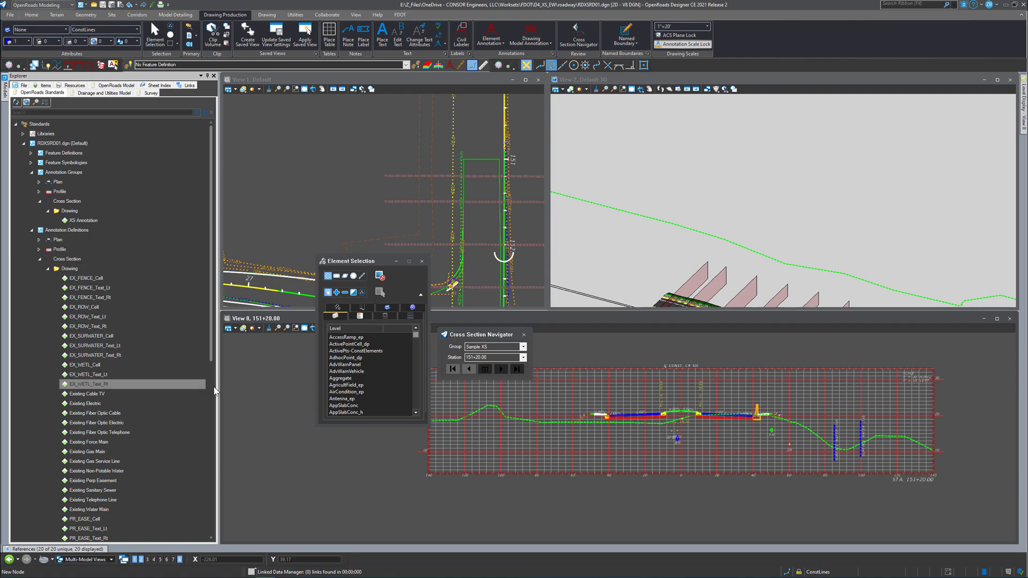
Step: Remove the drawing model annotations from all drawing models
{"action": "left_click", "coordinate": [299, 420]}
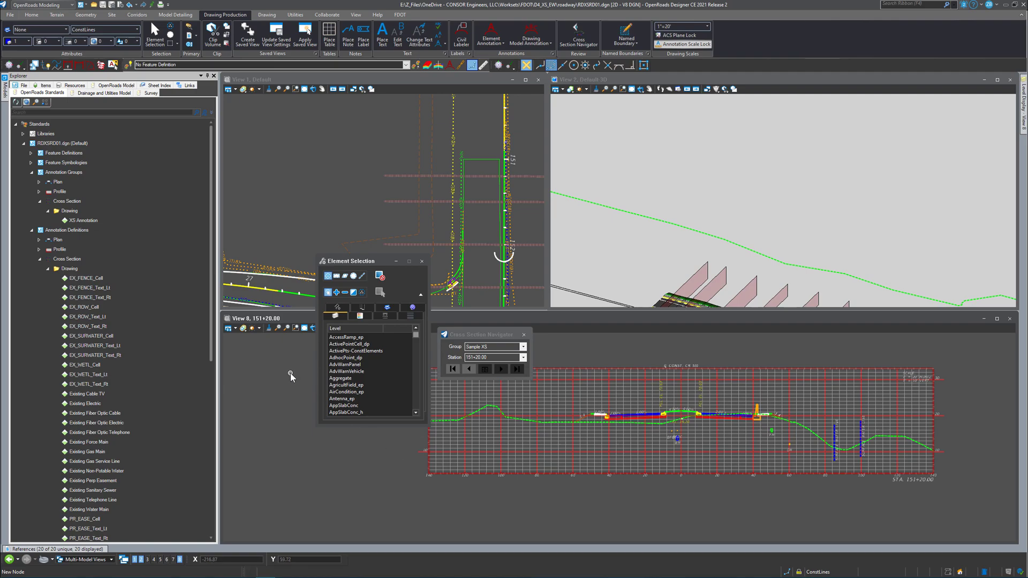
{"action": "left_click", "coordinate": [541, 43]}
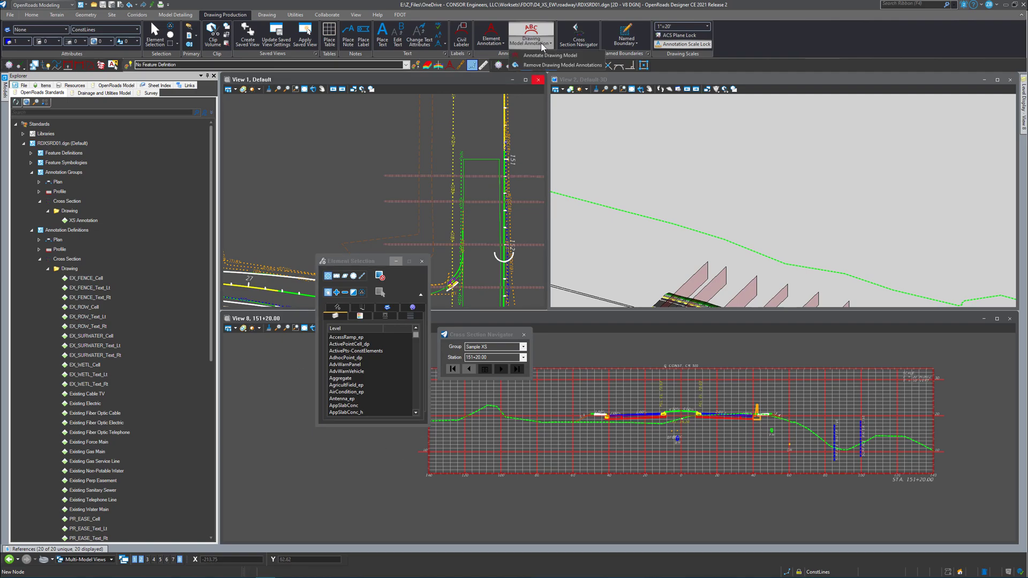
{"action": "left_click", "coordinate": [537, 64]}
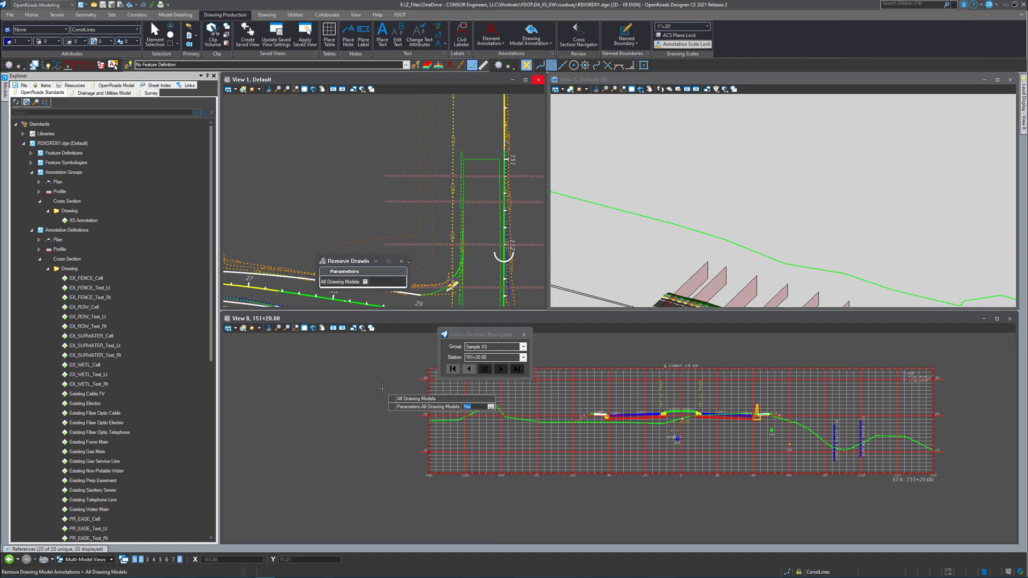
{"action": "left_click", "coordinate": [364, 388]}
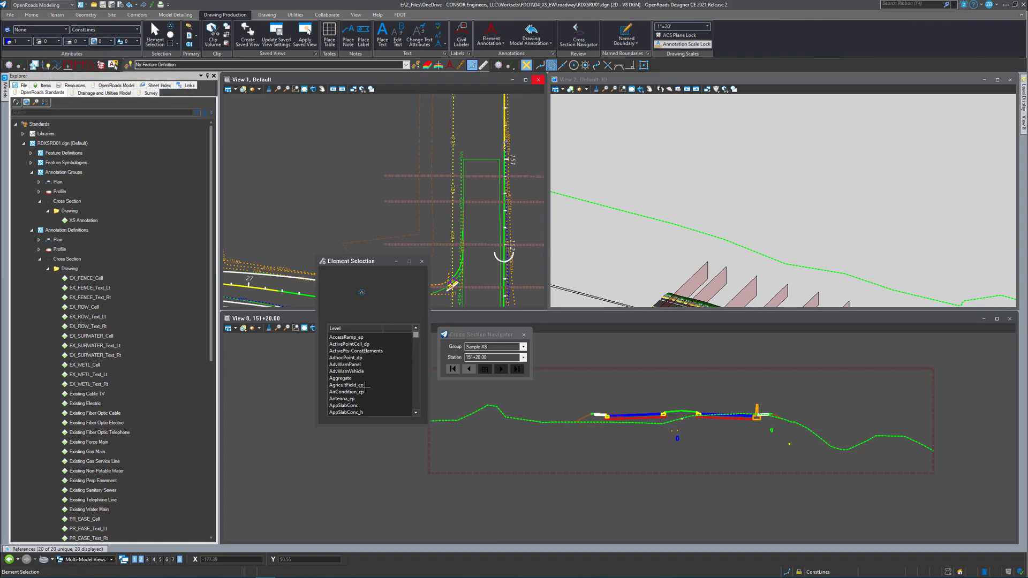
Step: With the Default view active, delete all annotation definitions in the Cross Section Drawing category, from EX_FENCE_Cell to XS Sheet Grid Annotation 20 Scale
{"action": "left_click", "coordinate": [293, 226]}
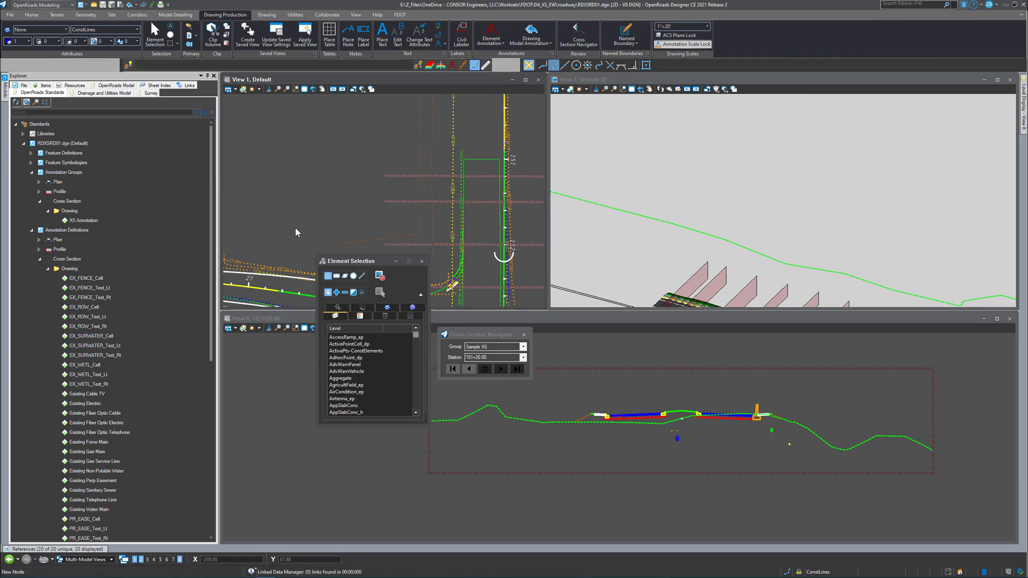
{"action": "left_click", "coordinate": [100, 280]}
{"action": "scroll", "coordinate": [145, 351], "scroll_direction": "down", "scroll_amount": 10}
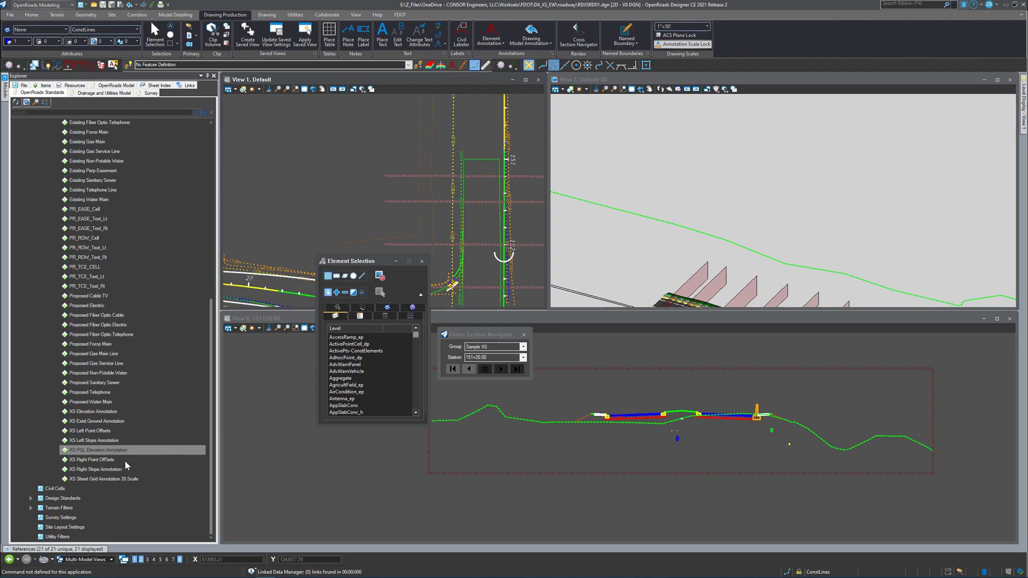
{"action": "left_click", "coordinate": [120, 480], "text": "shift"}
{"action": "right_click", "coordinate": [122, 480]}
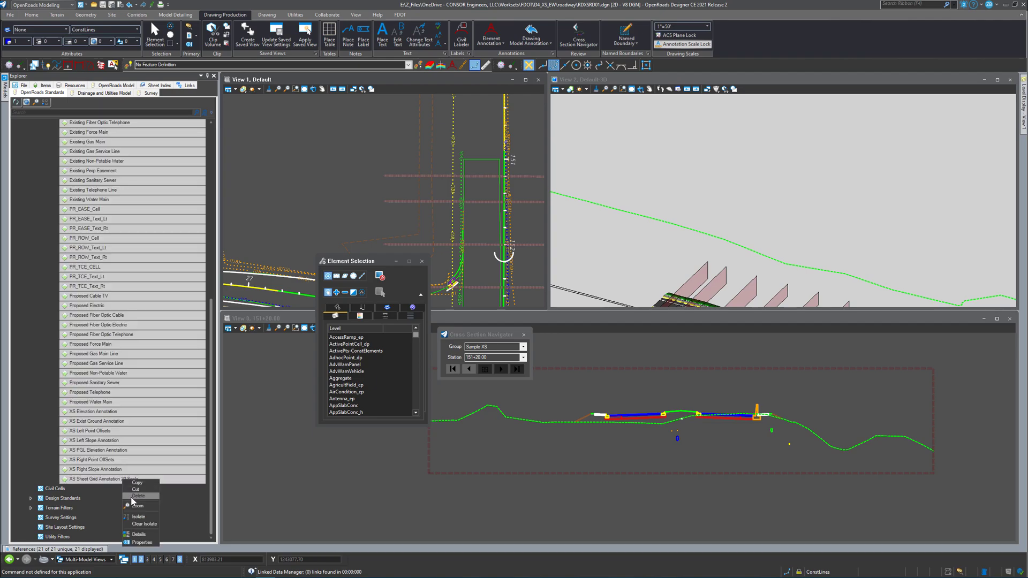
{"action": "left_click", "coordinate": [134, 496]}
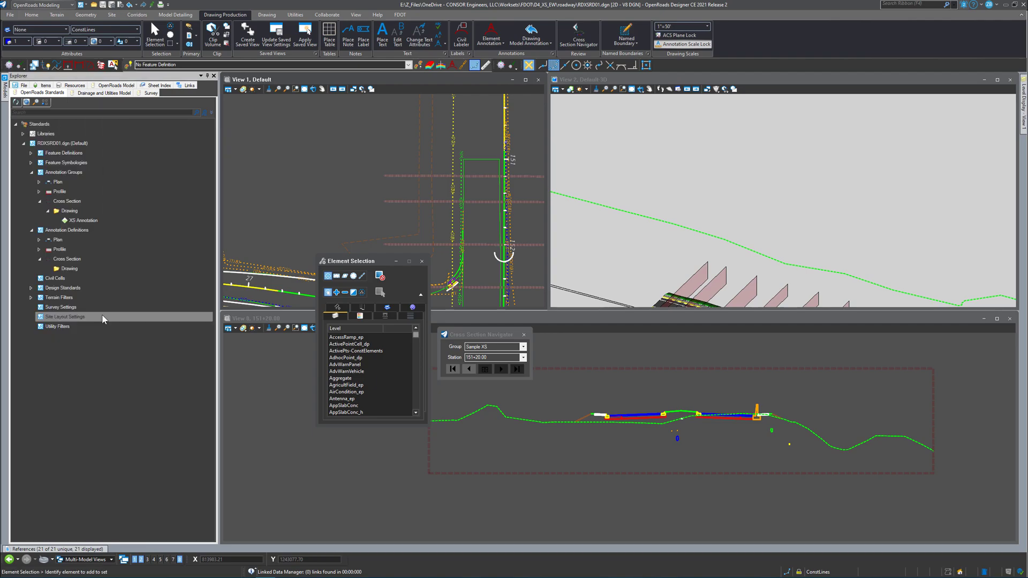
Step: Create a new category under the cross section Drawing annotation definitions, and delete that category again
{"action": "right_click", "coordinate": [73, 270]}
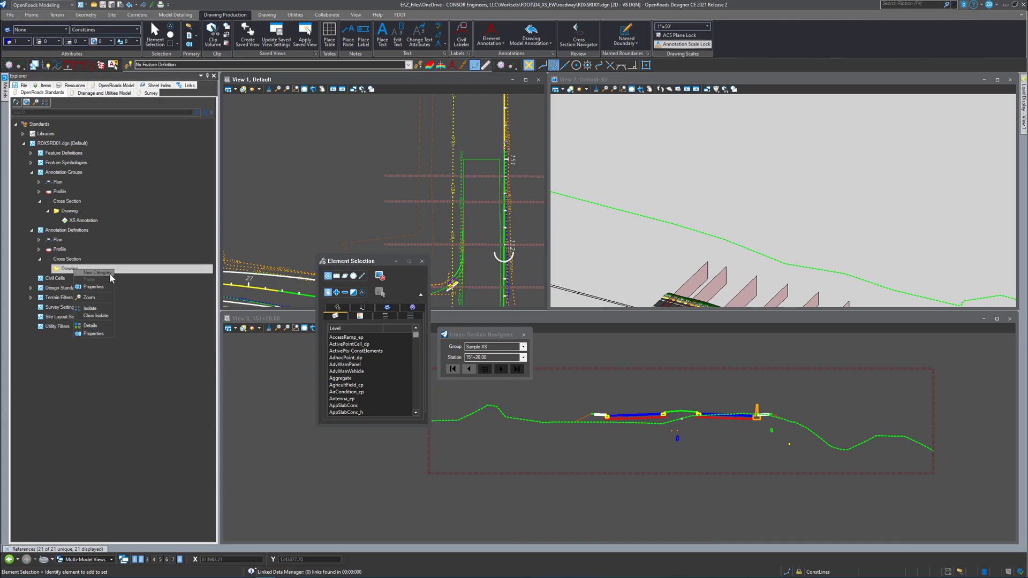
{"action": "right_click", "coordinate": [64, 260]}
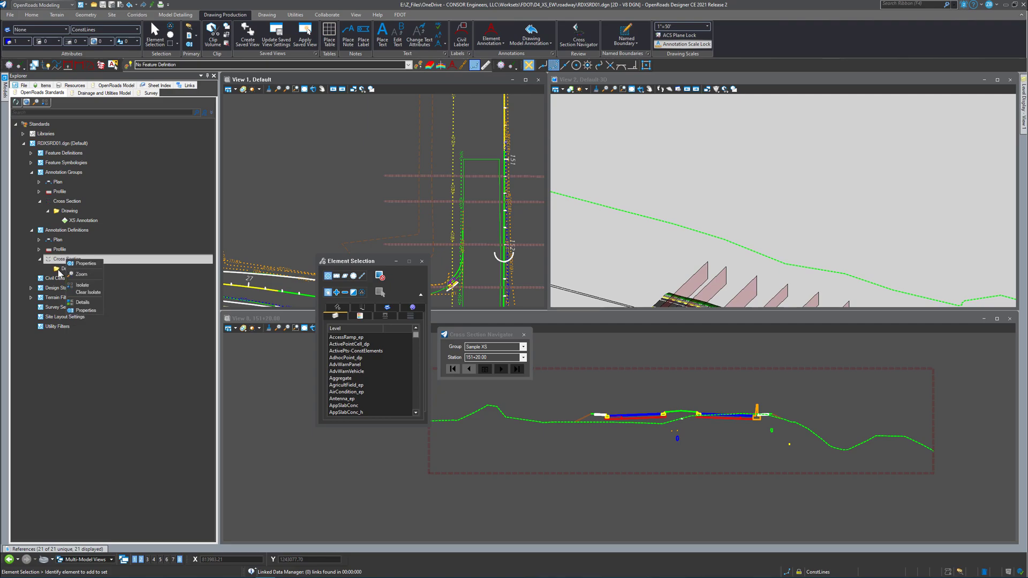
{"action": "right_click", "coordinate": [62, 269]}
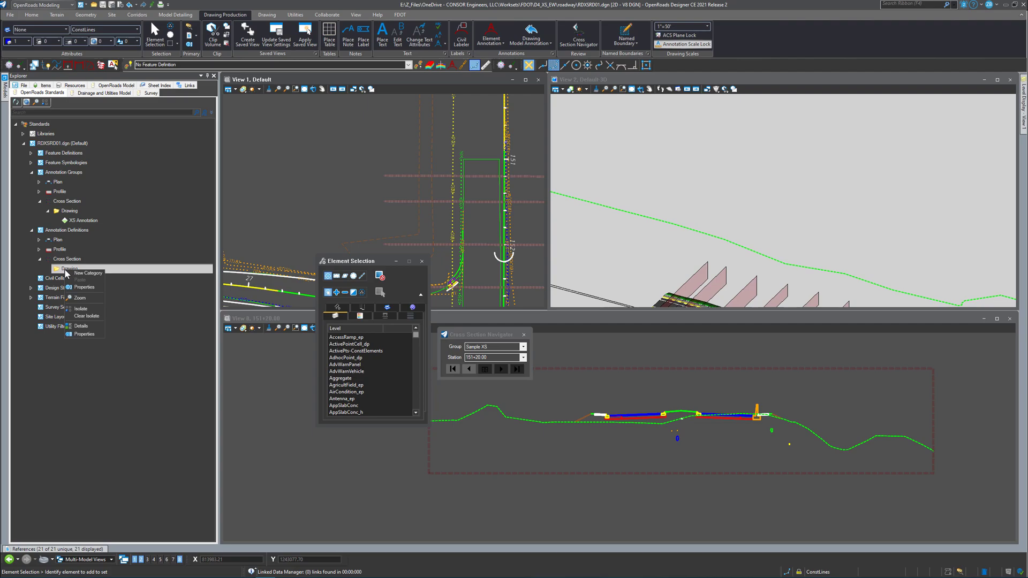
{"action": "left_click", "coordinate": [88, 274]}
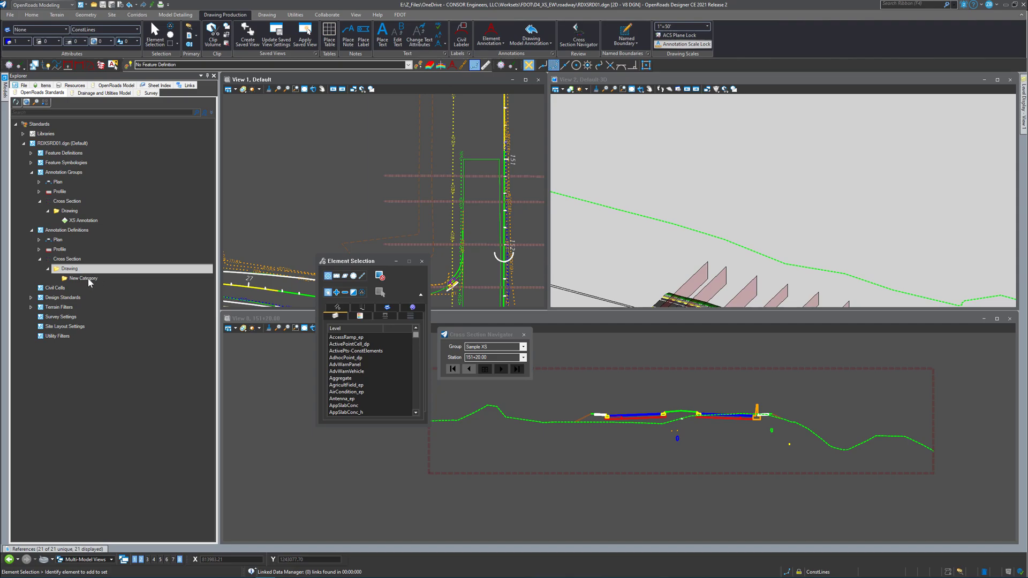
{"action": "right_click", "coordinate": [84, 278]}
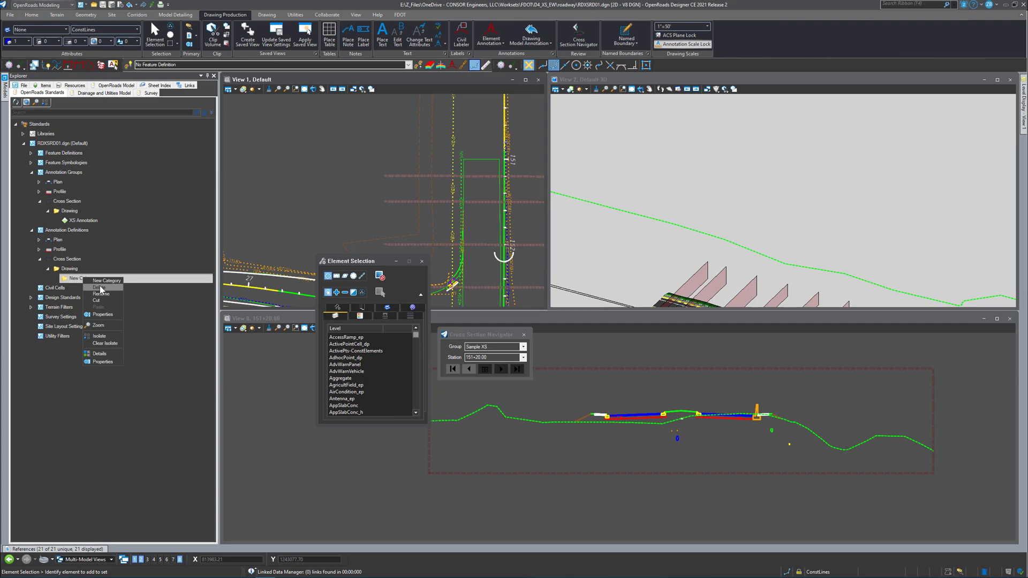
{"action": "left_click", "coordinate": [99, 288]}
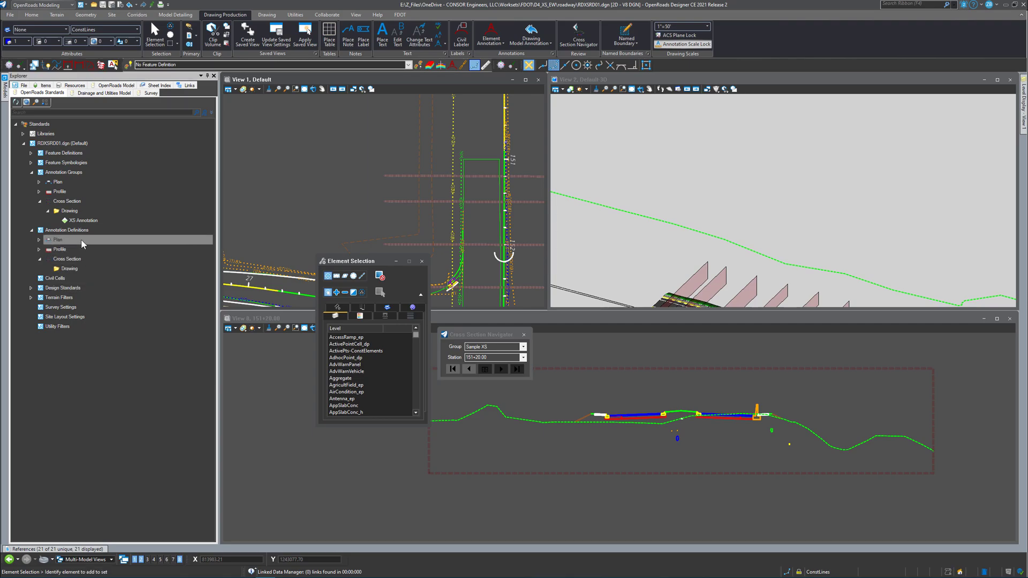
Step: Import XSAnnotationDefinitions_+Utils_10.10.xml while managing the XS Annotation group, and expand the cross section Drawing annotation definitions to review them
{"action": "right_click", "coordinate": [93, 221]}
{"action": "left_click", "coordinate": [108, 226]}
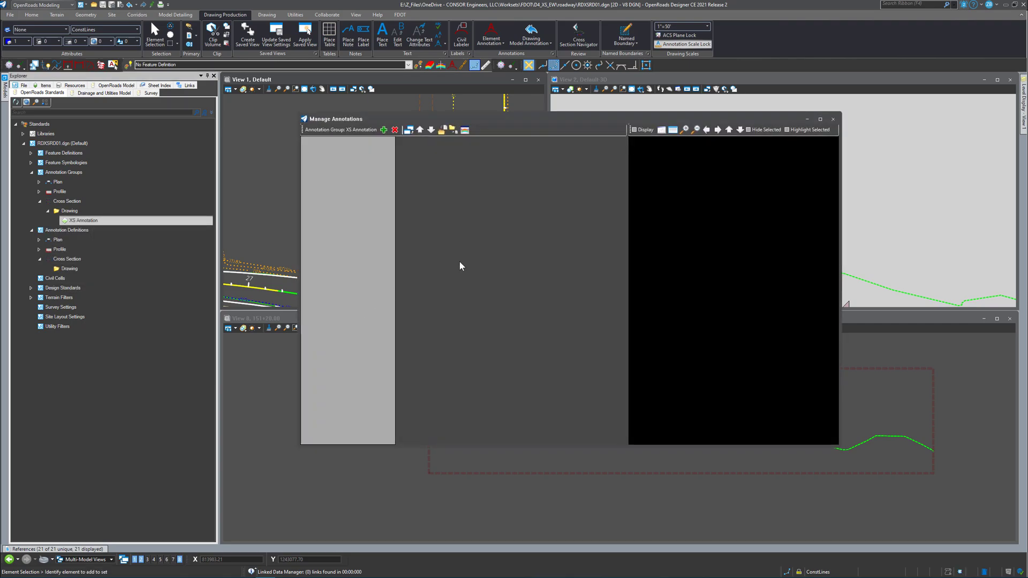
{"action": "left_click_drag", "start_coordinate": [370, 118], "coordinate": [368, 123]}
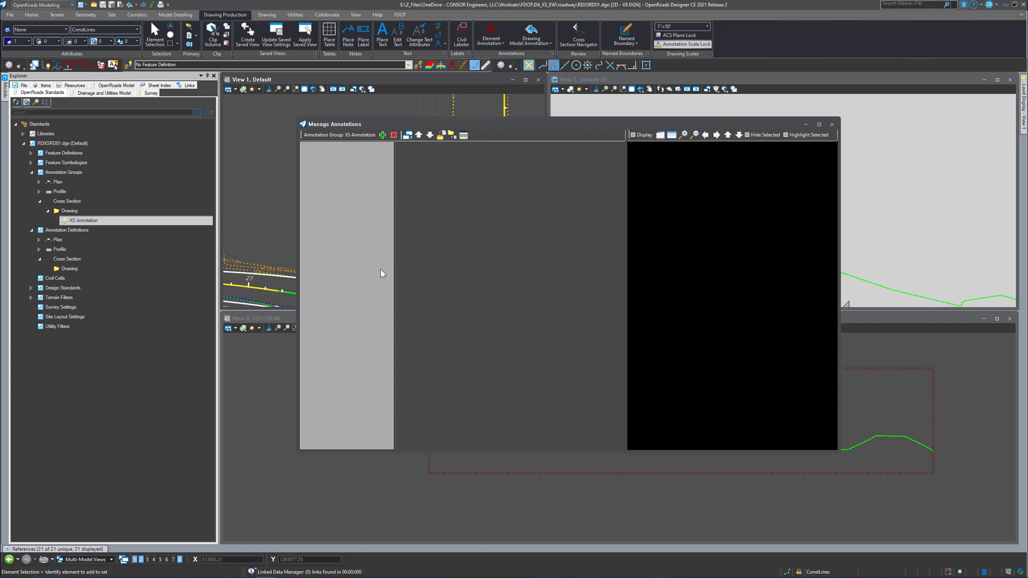
{"action": "left_click", "coordinate": [441, 136]}
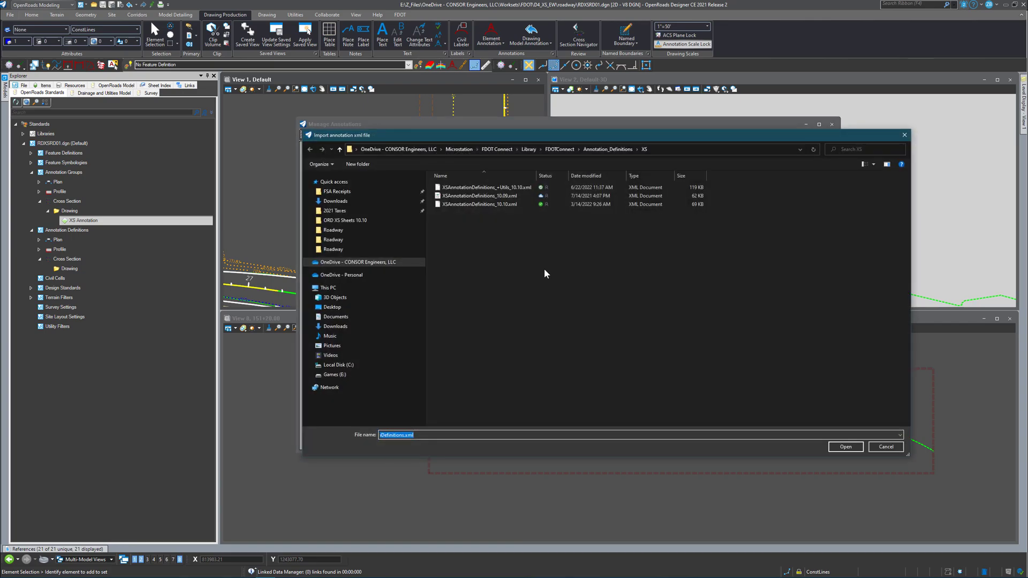
{"action": "left_click", "coordinate": [508, 189]}
{"action": "left_click", "coordinate": [845, 447]}
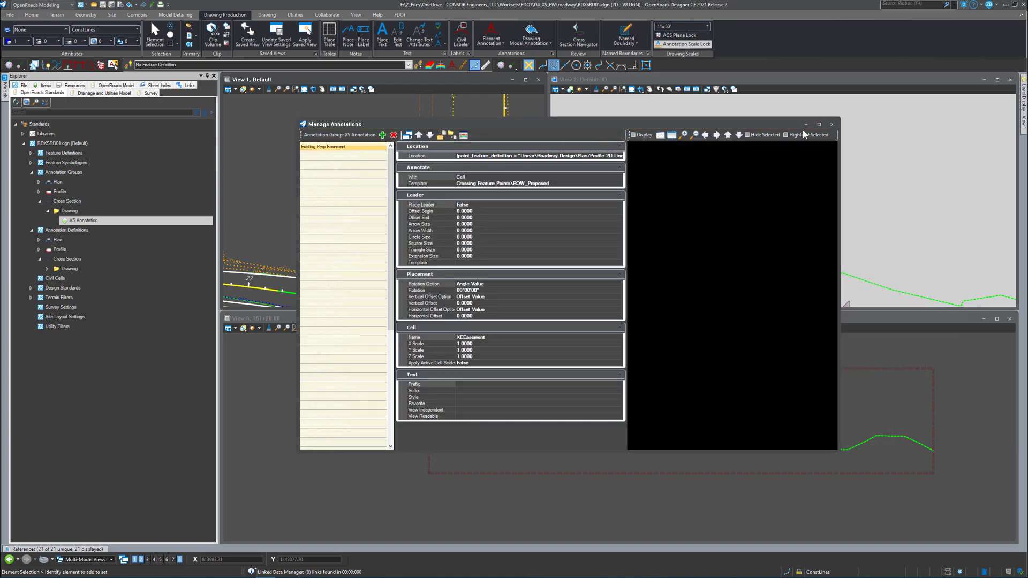
{"action": "left_click", "coordinate": [832, 125]}
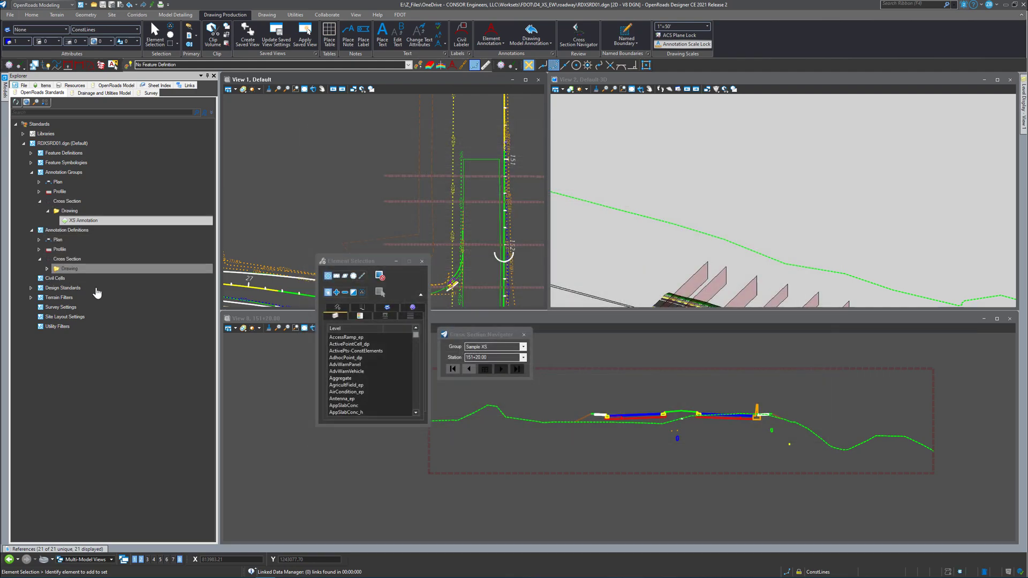
{"action": "left_click", "coordinate": [47, 269]}
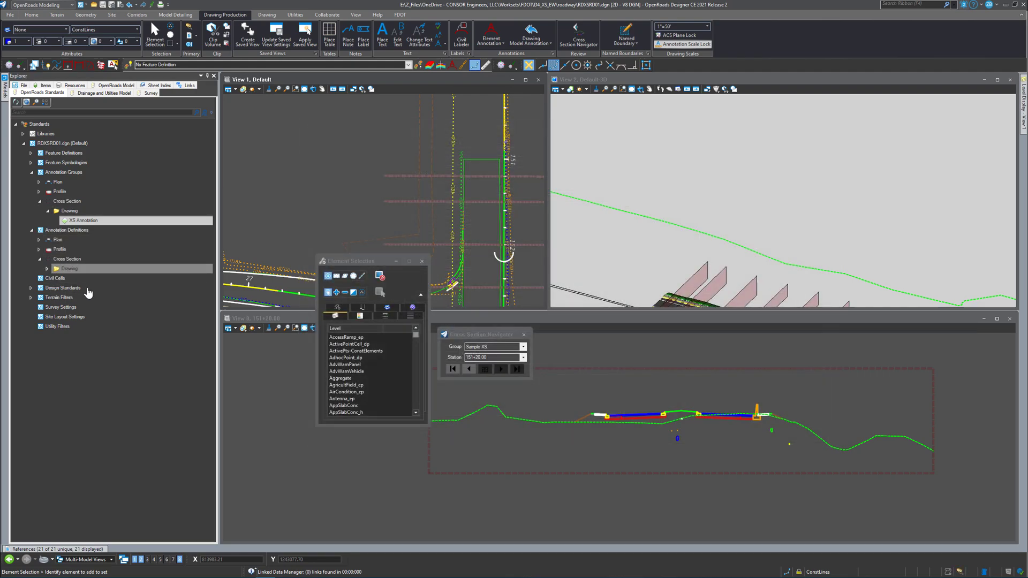
{"action": "scroll", "coordinate": [146, 326], "scroll_direction": "down", "scroll_amount": 2}
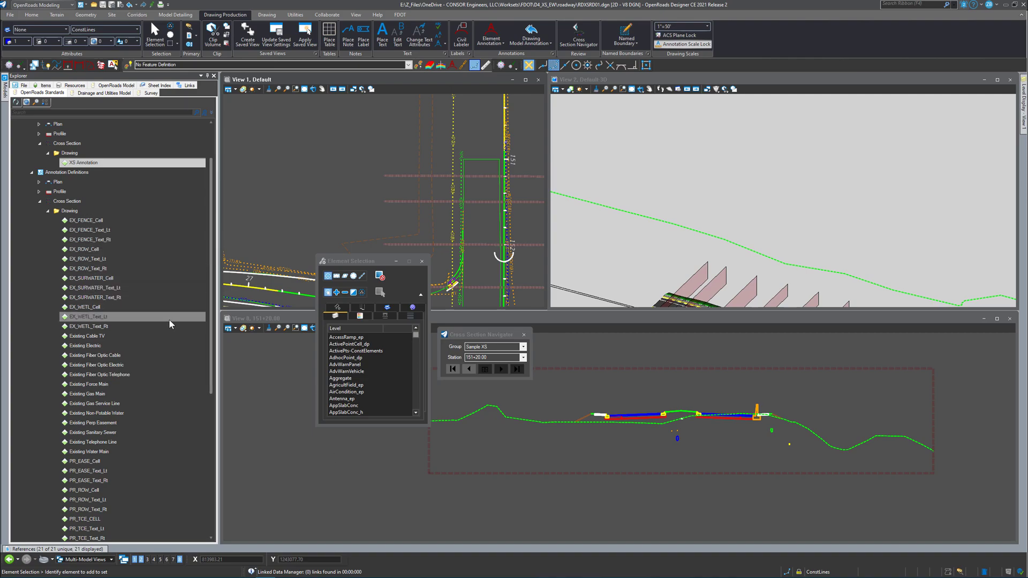
{"action": "scroll", "coordinate": [168, 323], "scroll_direction": "up", "scroll_amount": 2}
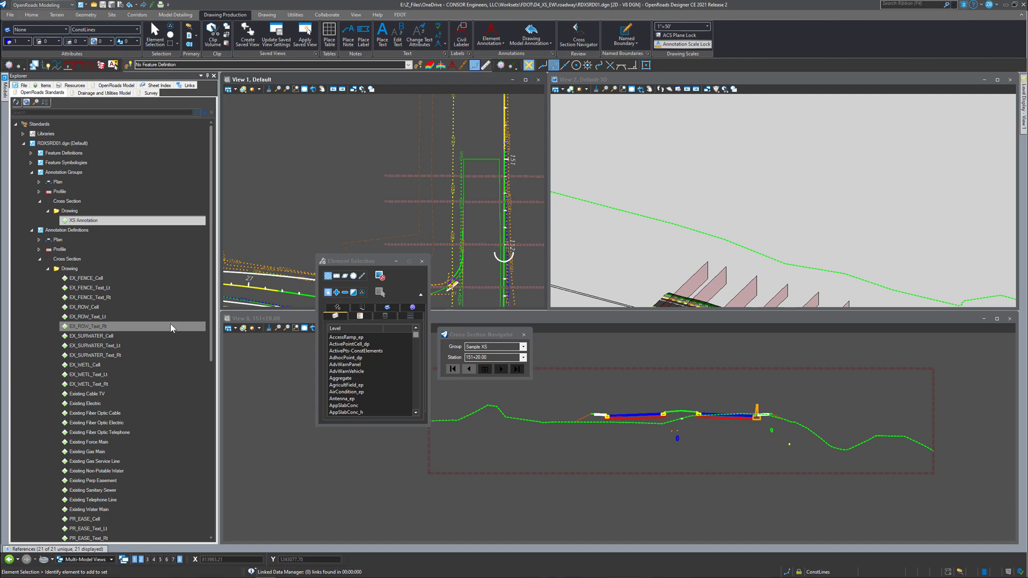